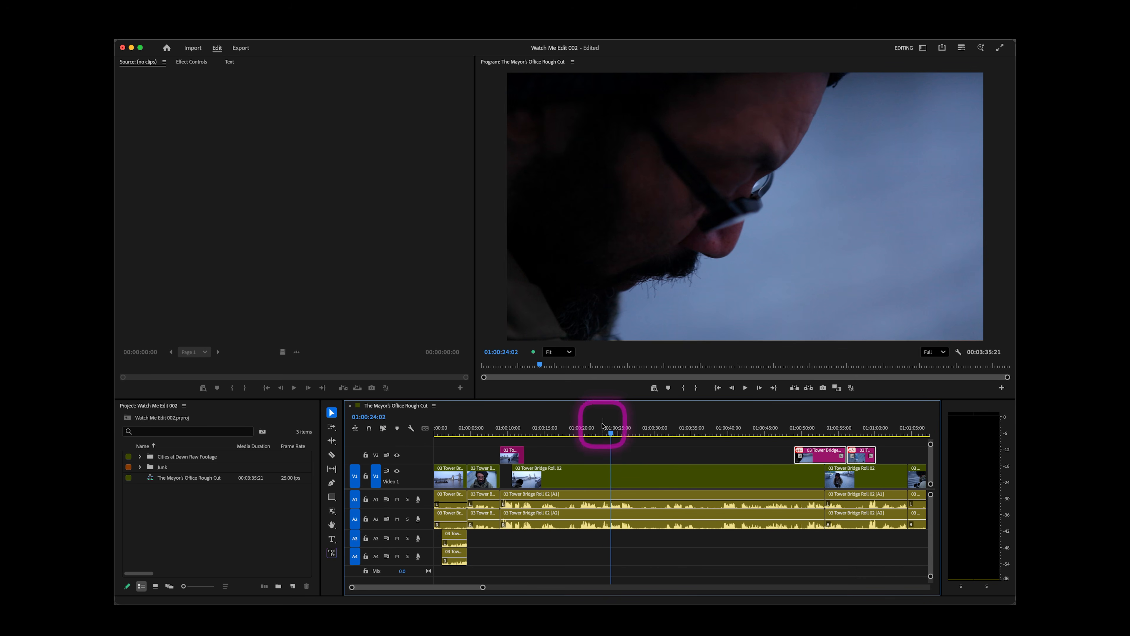
Lift the section about 2 seconds 6 frames long ending at 01:00:38:19 from the long V1 clip and its audio, leaving a gap.
key(space)
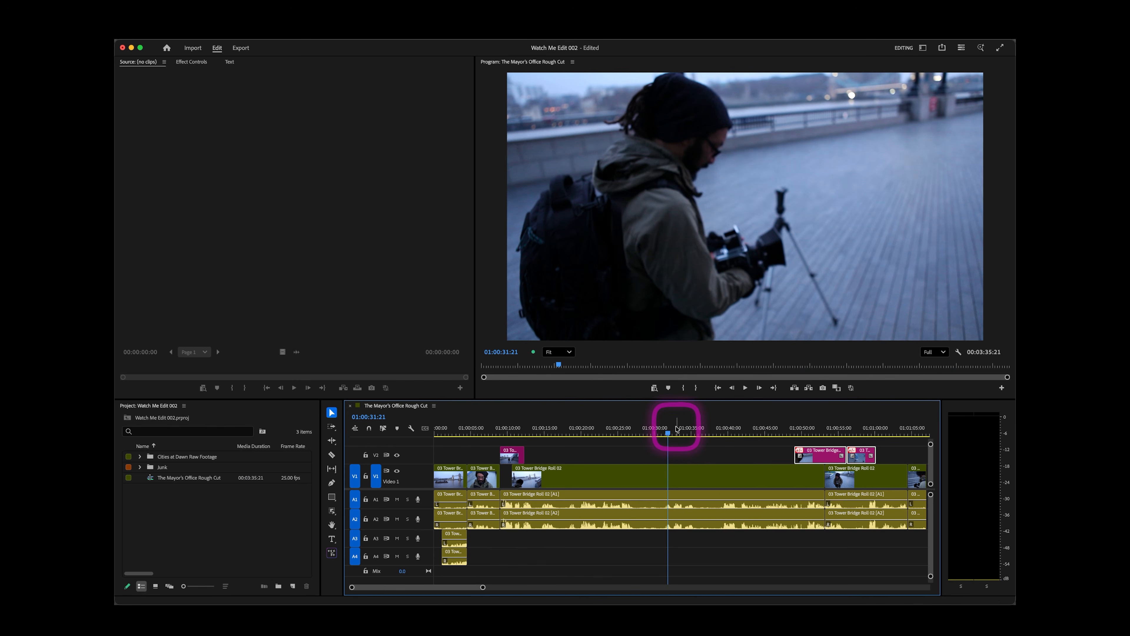
key(space)
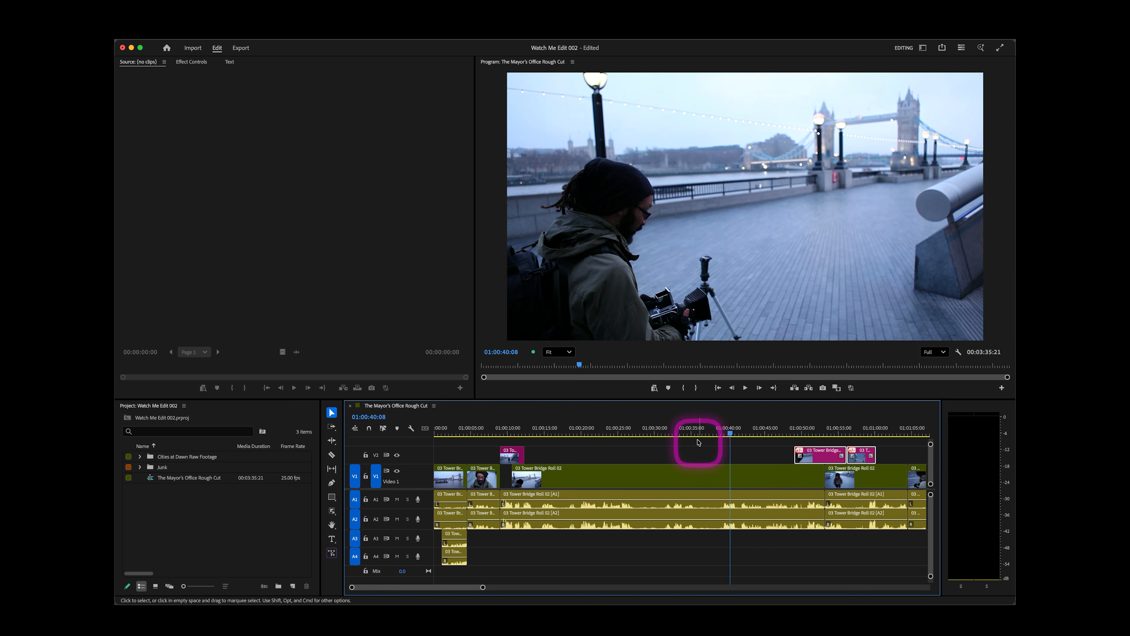
click(693, 429)
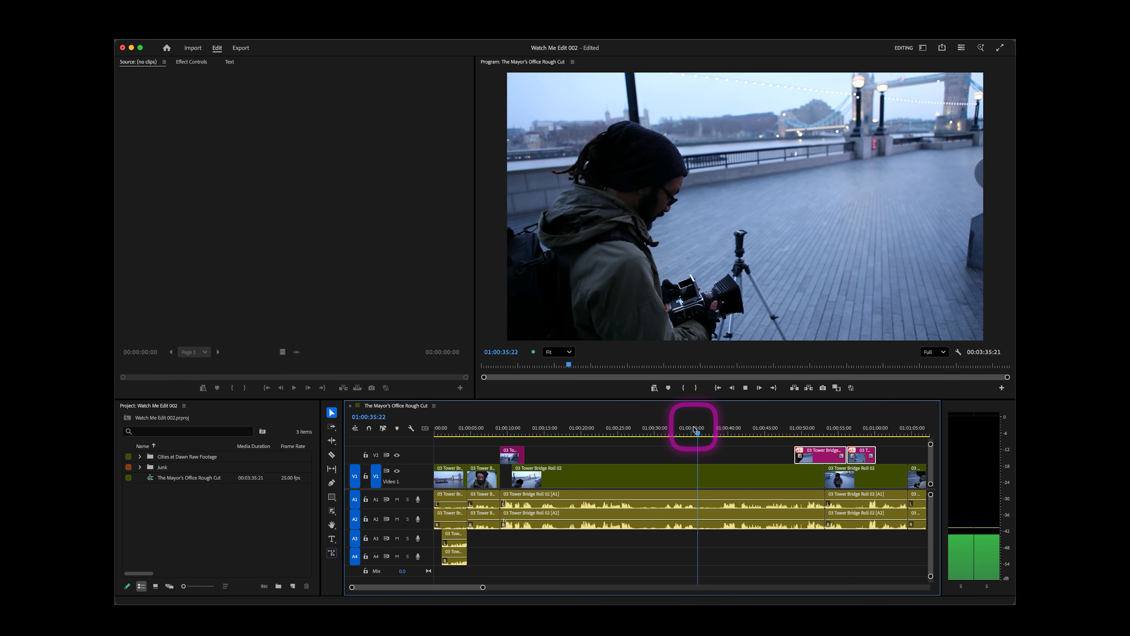
key(space)
key(i)
click(723, 428)
drag(722, 427, 719, 430)
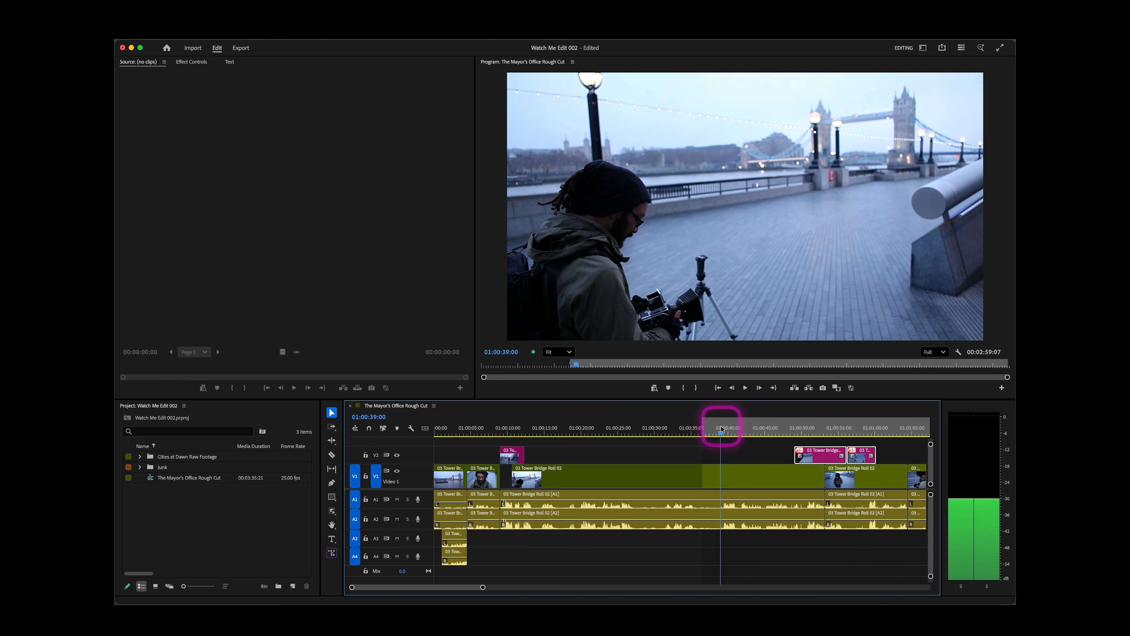
key(o)
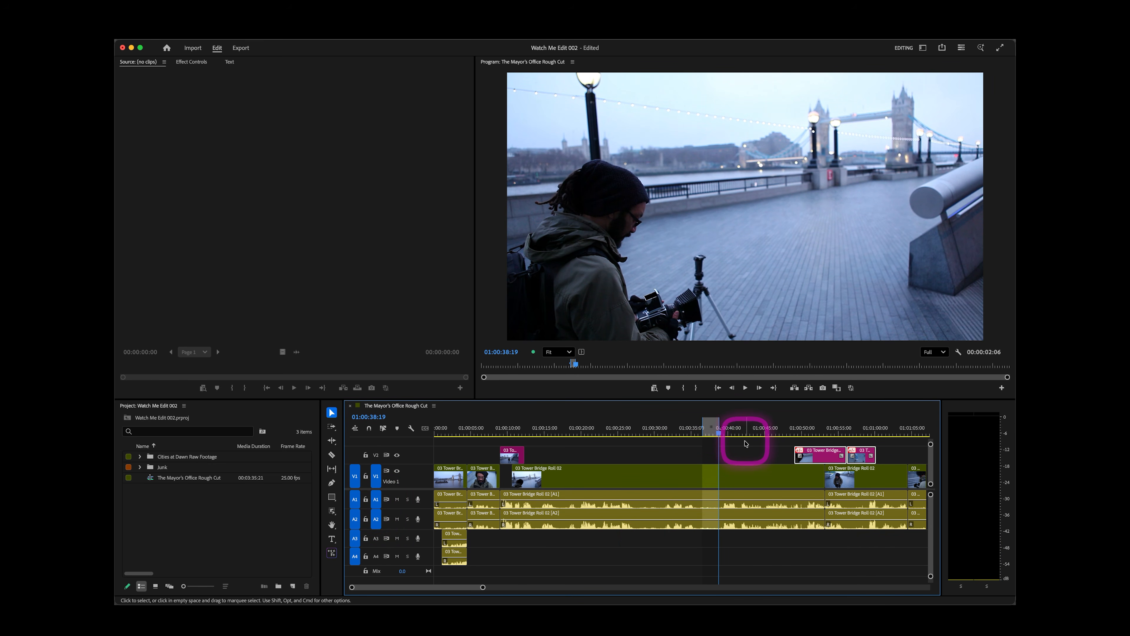
key(semicolon)
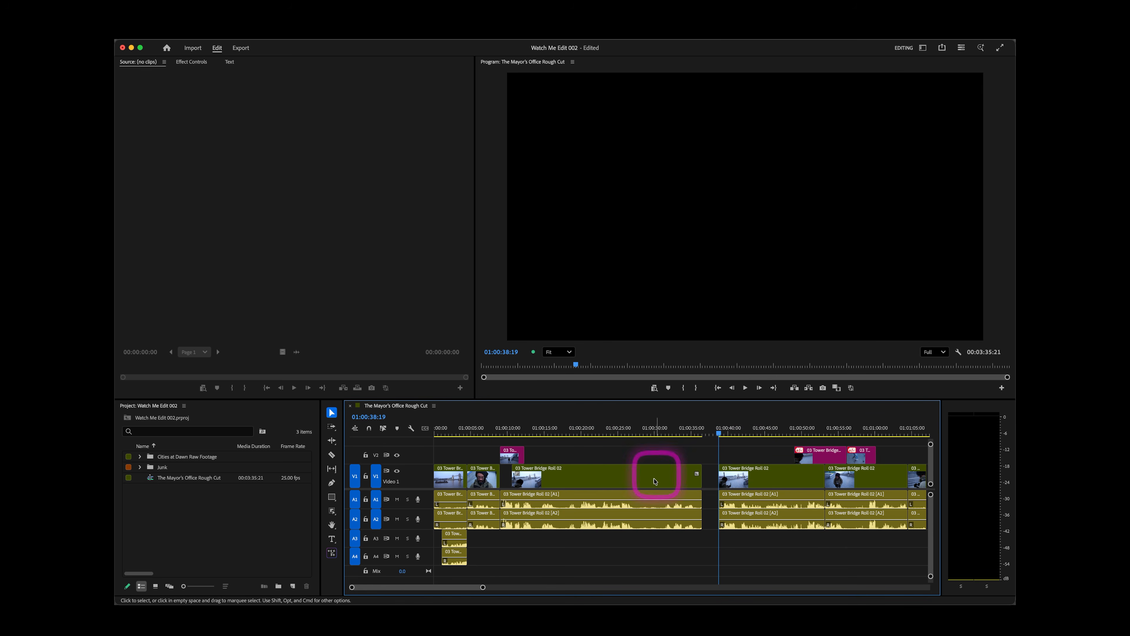
Extract a section of about four seconds starting at 01:00:27:05 from the Tower Bridge Roll 02 clip, closing the gap.
click(604, 426)
key(space)
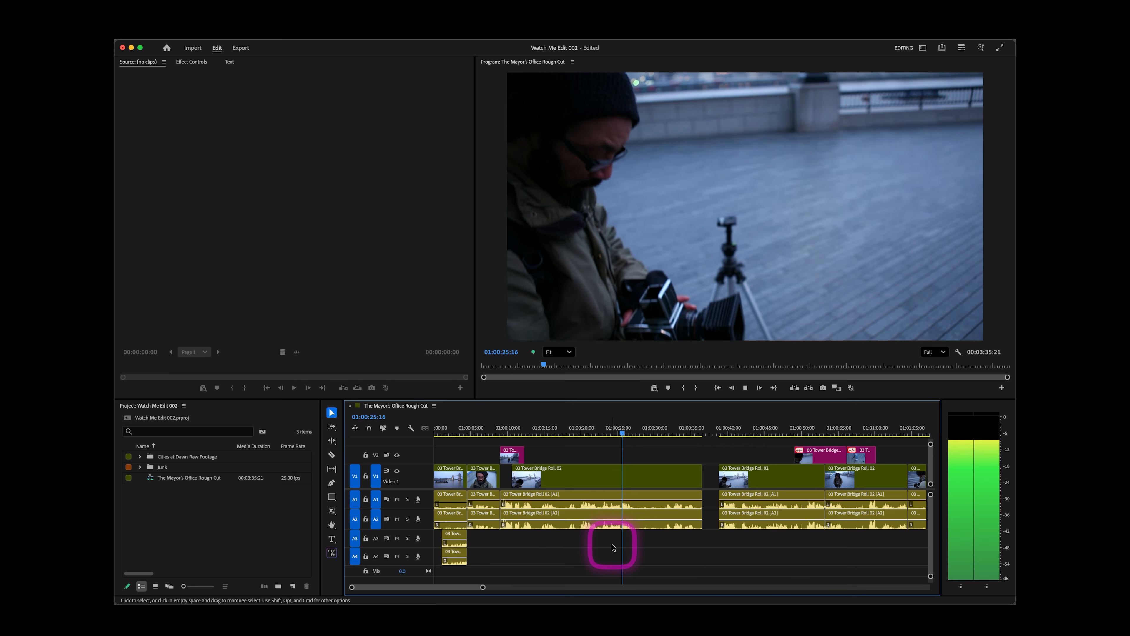
key(i)
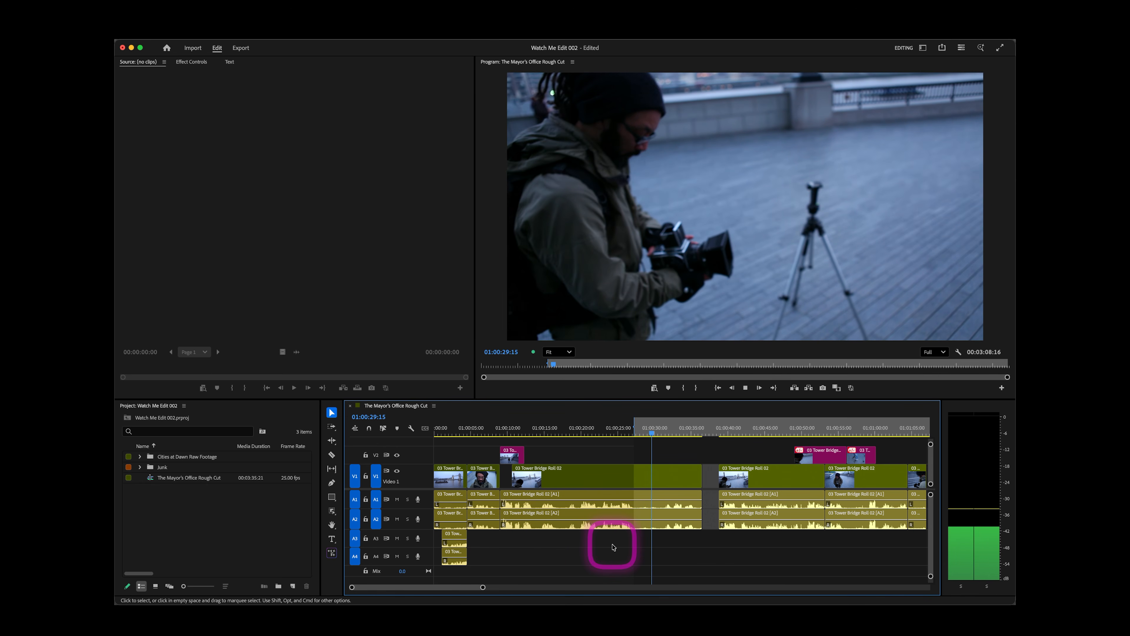
key(j)
key(k)
key(o)
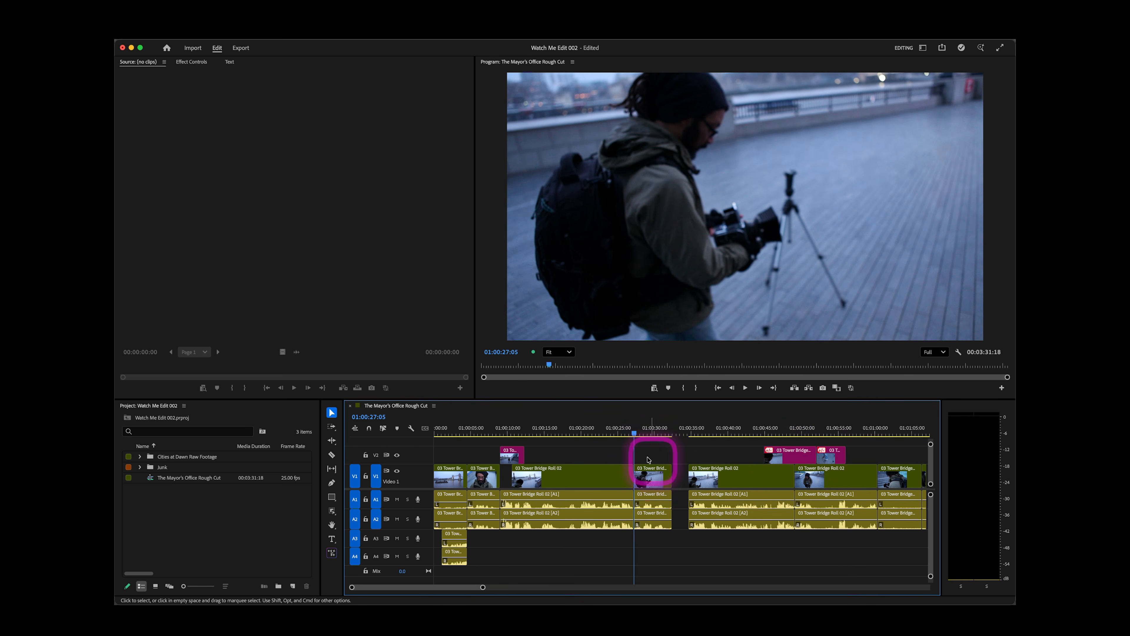
Extract about two seconds starting near 01:00:16:09 from the Tower Bridge Roll 02 clip, closing the gap.
key(space)
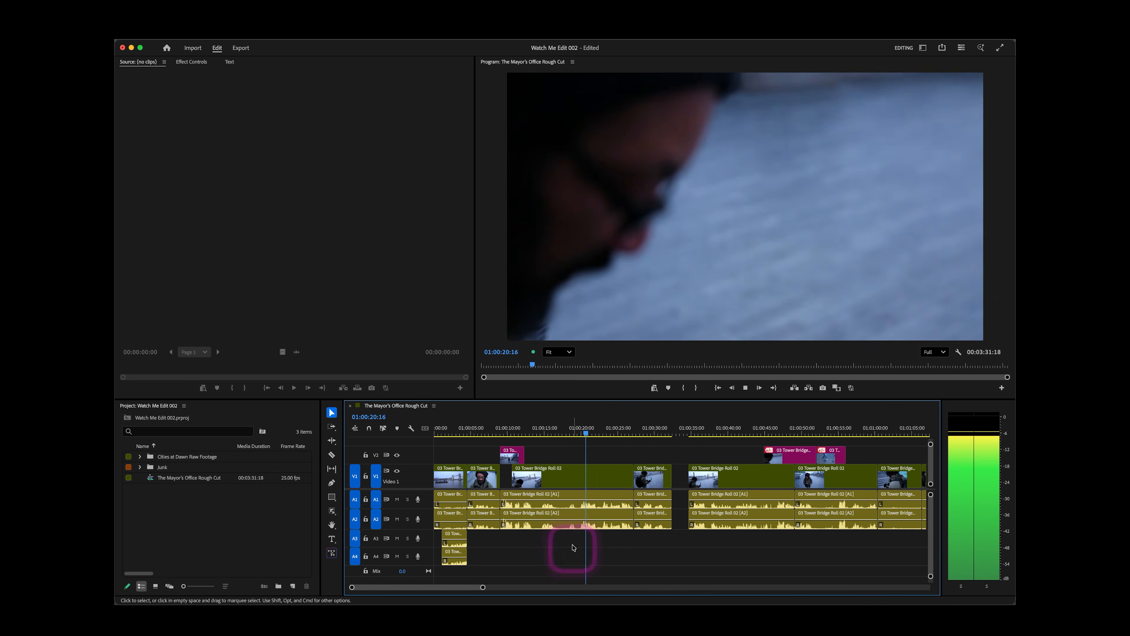
click(531, 431)
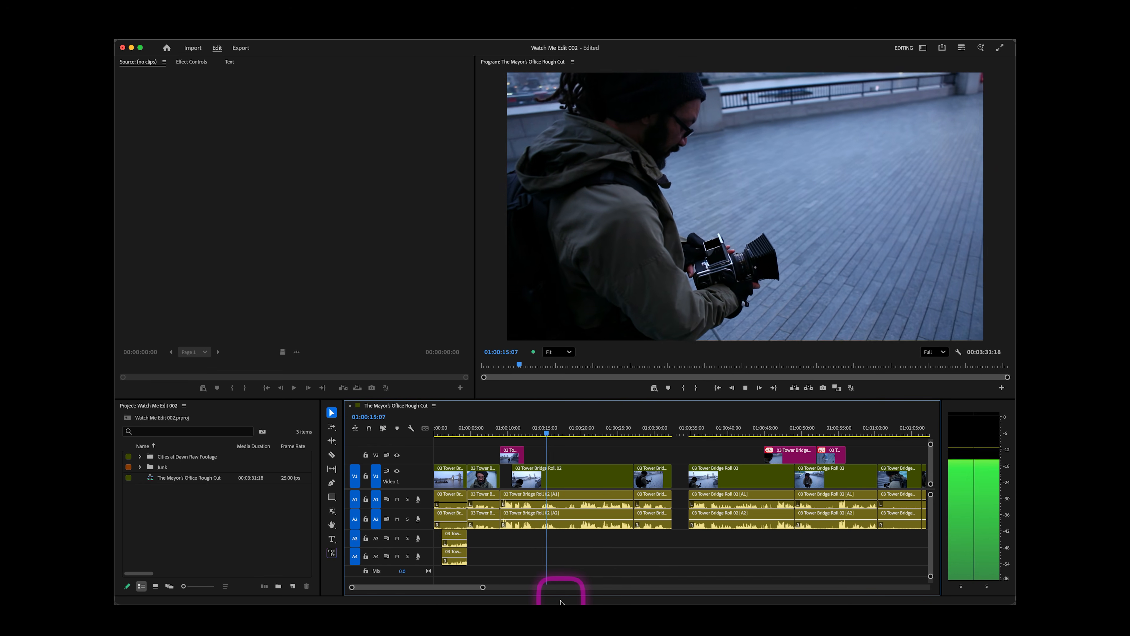
key(y)
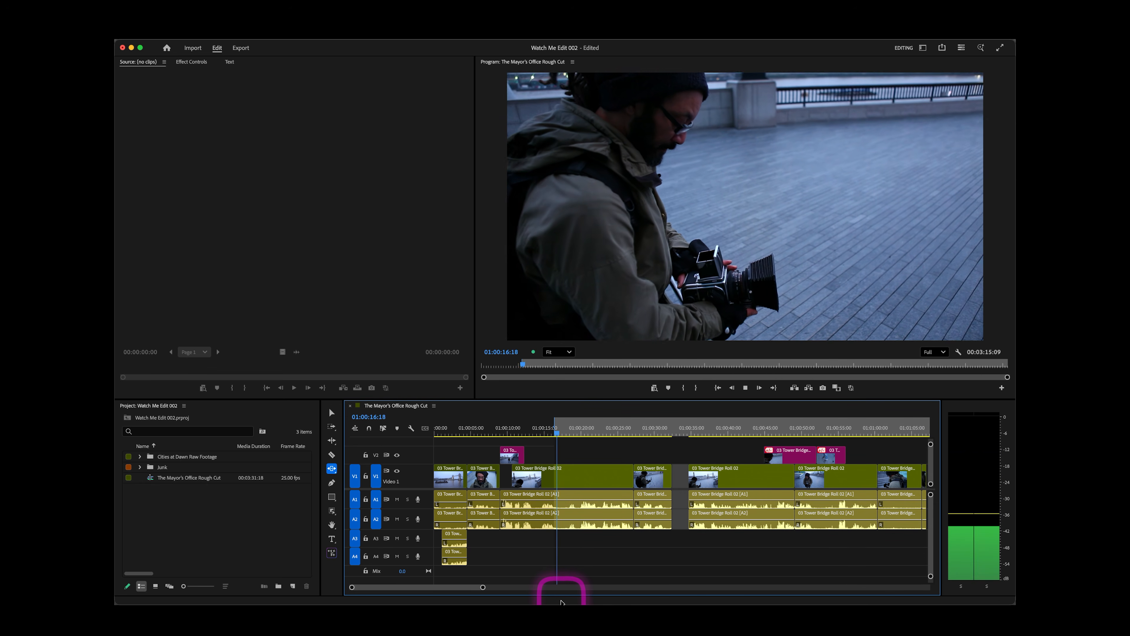
key(space)
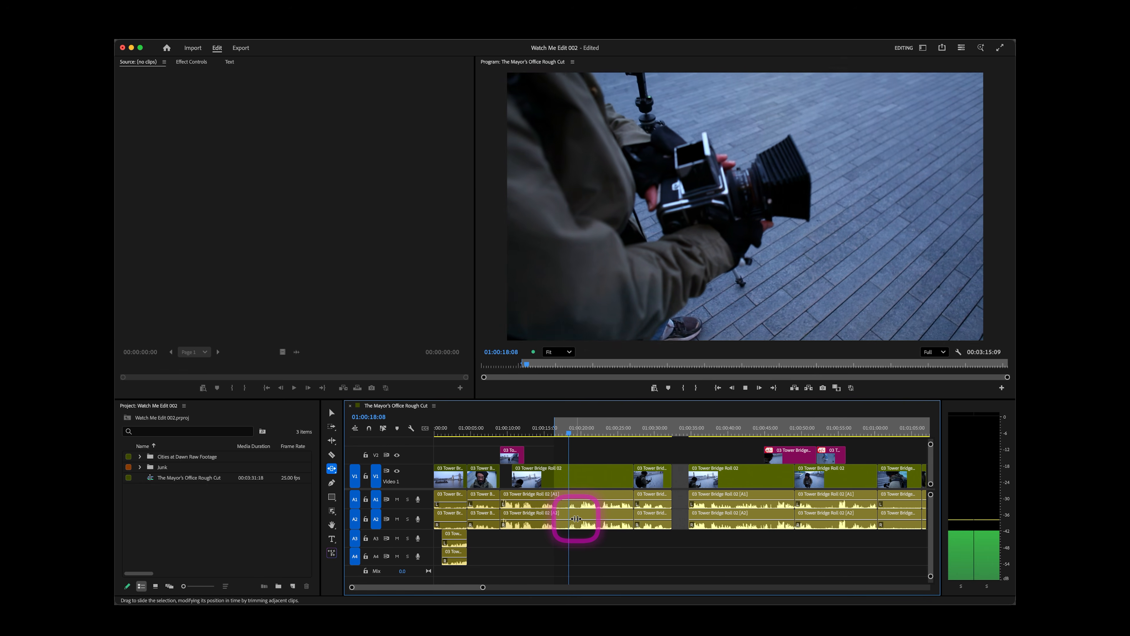
key(space)
key(o)
key(Right)
key(Right)
key(Right)
key(Right)
key(Right)
key(Right)
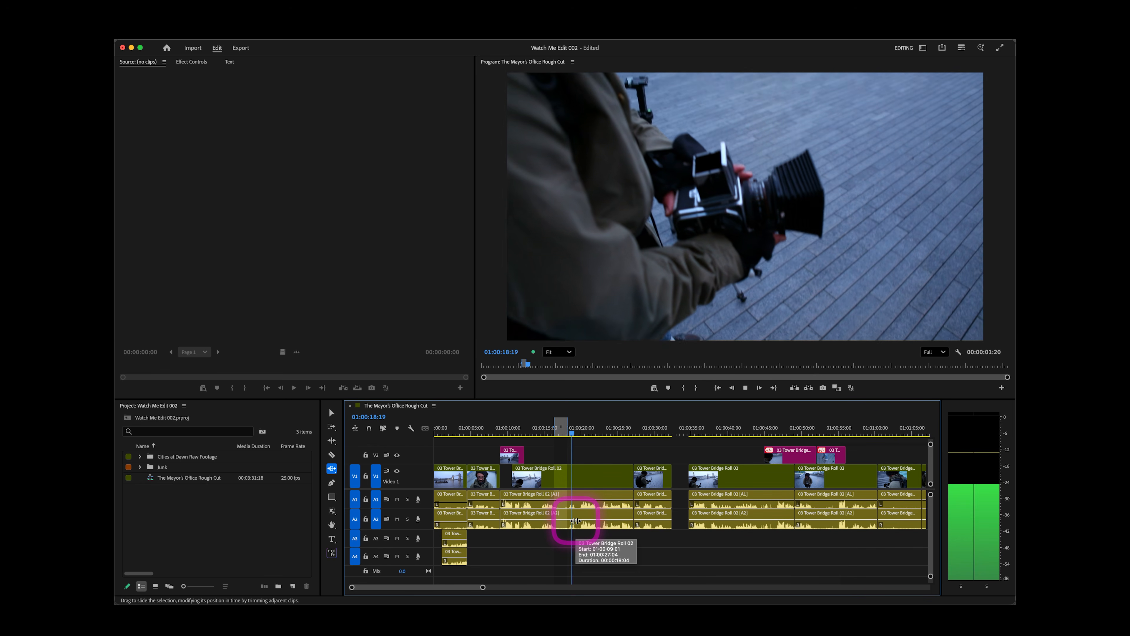
key(apostrophe)
Review the new cuts between about 01:00:16 and 01:00:27 and scrub through the V2 cutaways for a covering shot.
key(space)
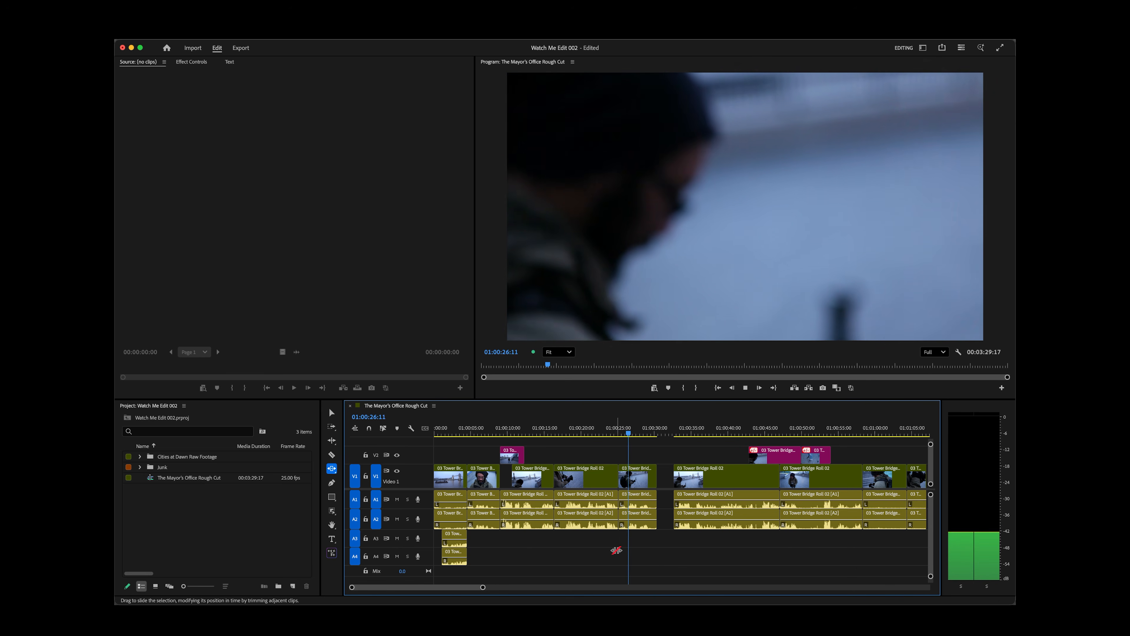
key(space)
key(j)
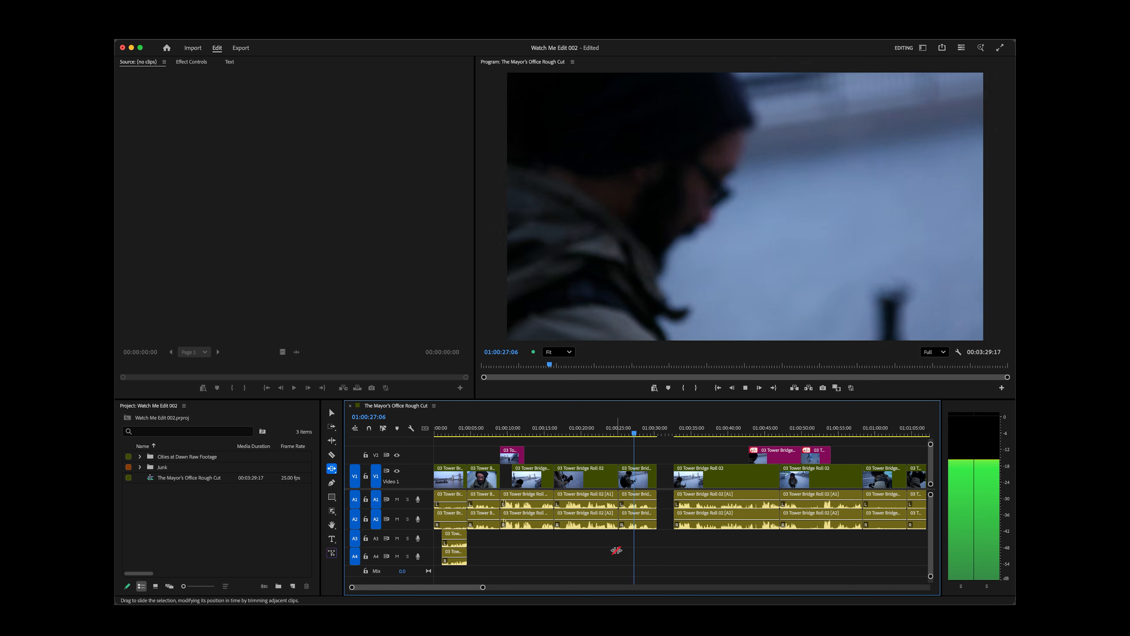
key(space)
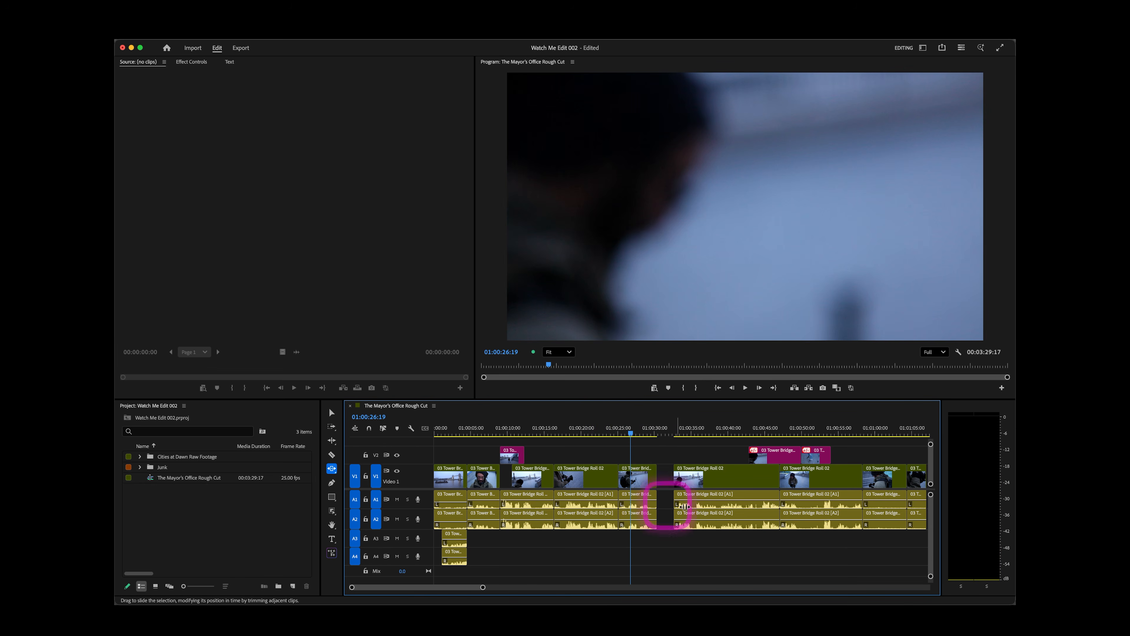
click(782, 430)
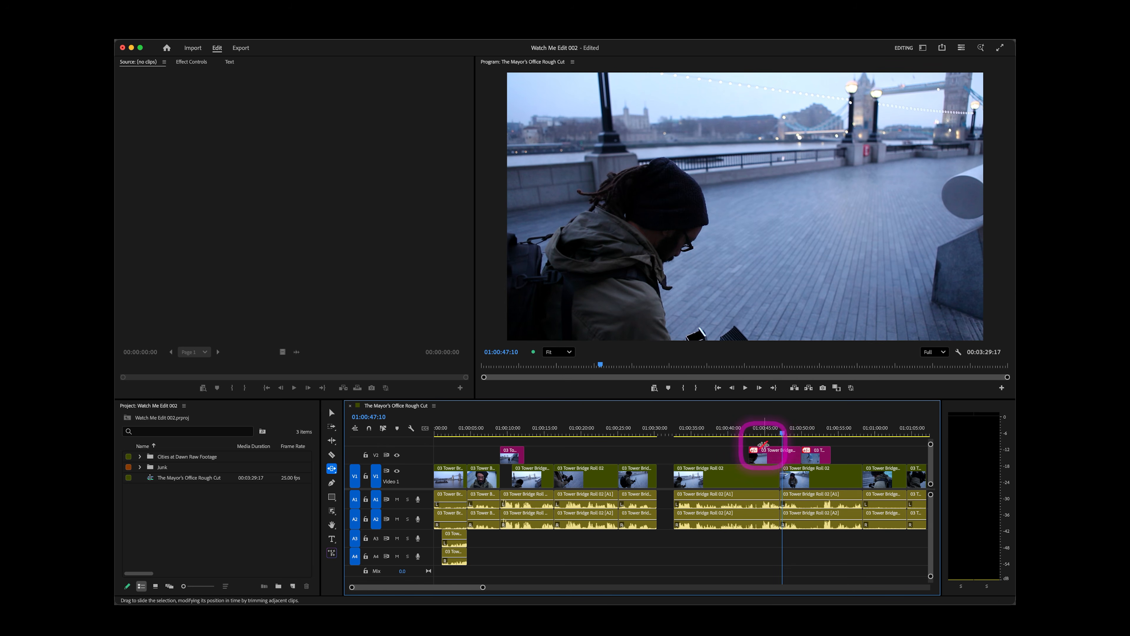
drag(764, 429, 814, 430)
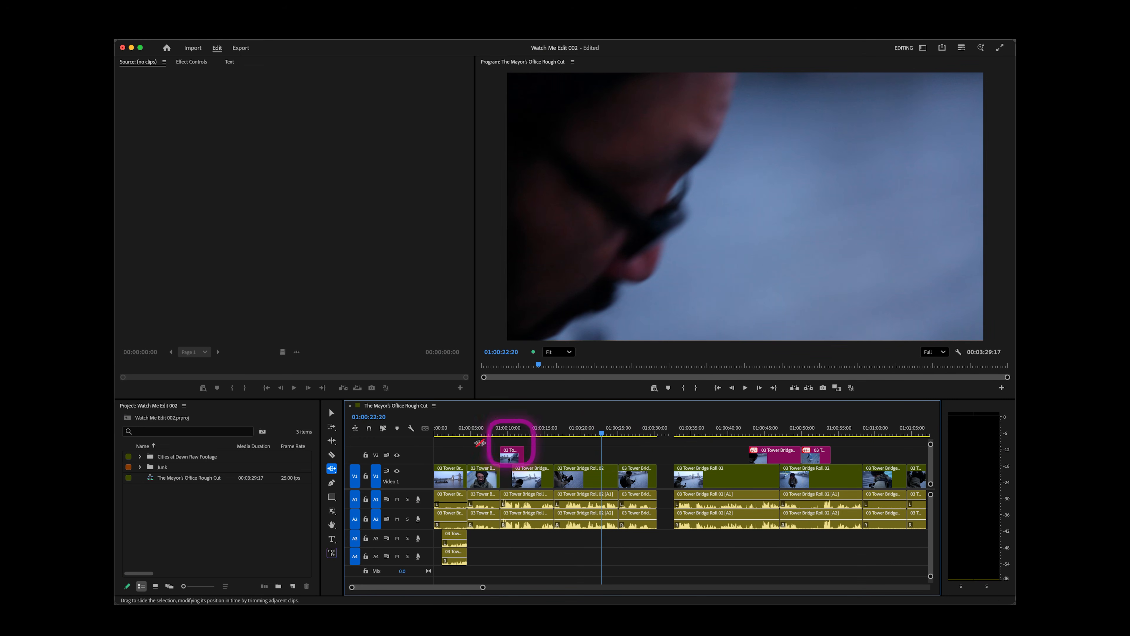
click(331, 413)
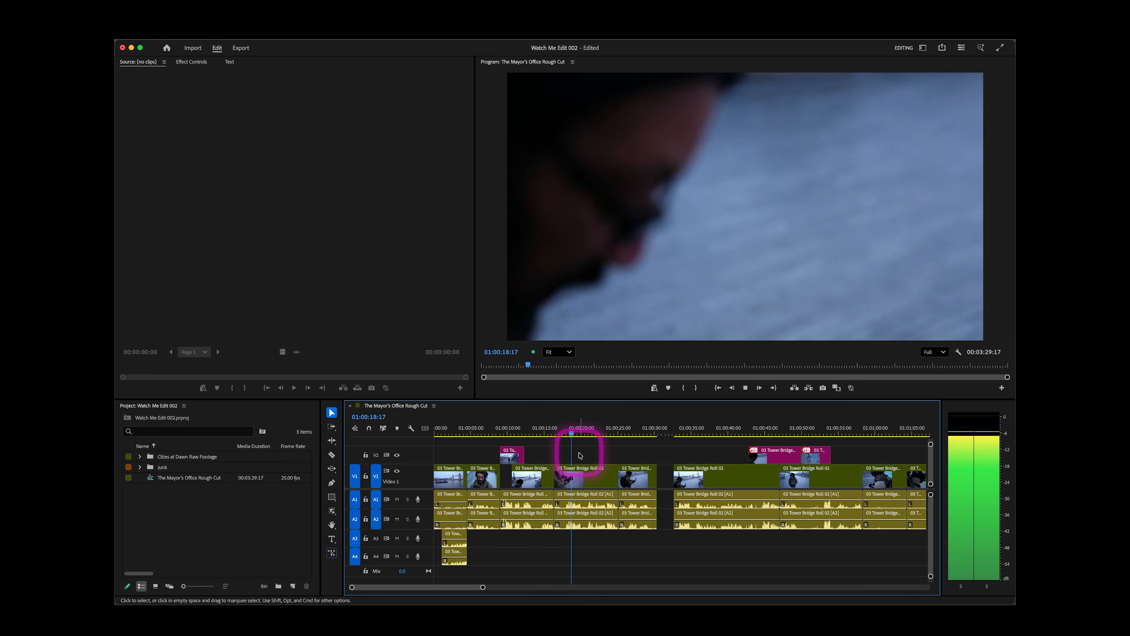
click(579, 452)
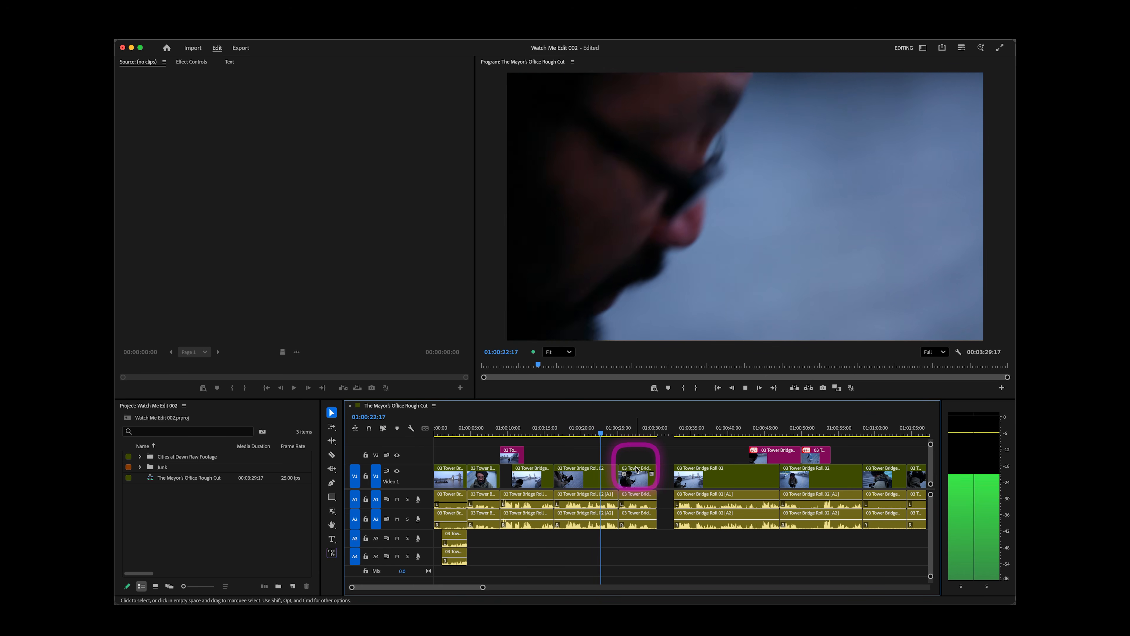
key(space)
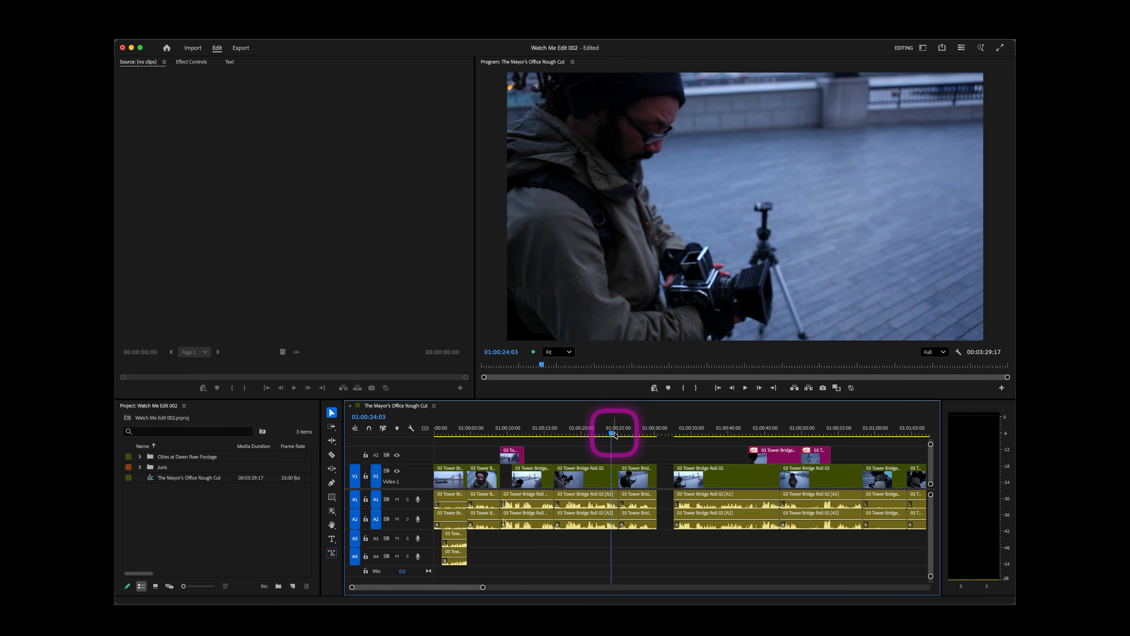
Move the feet cutaway on V2 from about 01:00:50 back over the cut near 01:00:25 and play it.
click(604, 430)
key(l)
key(j)
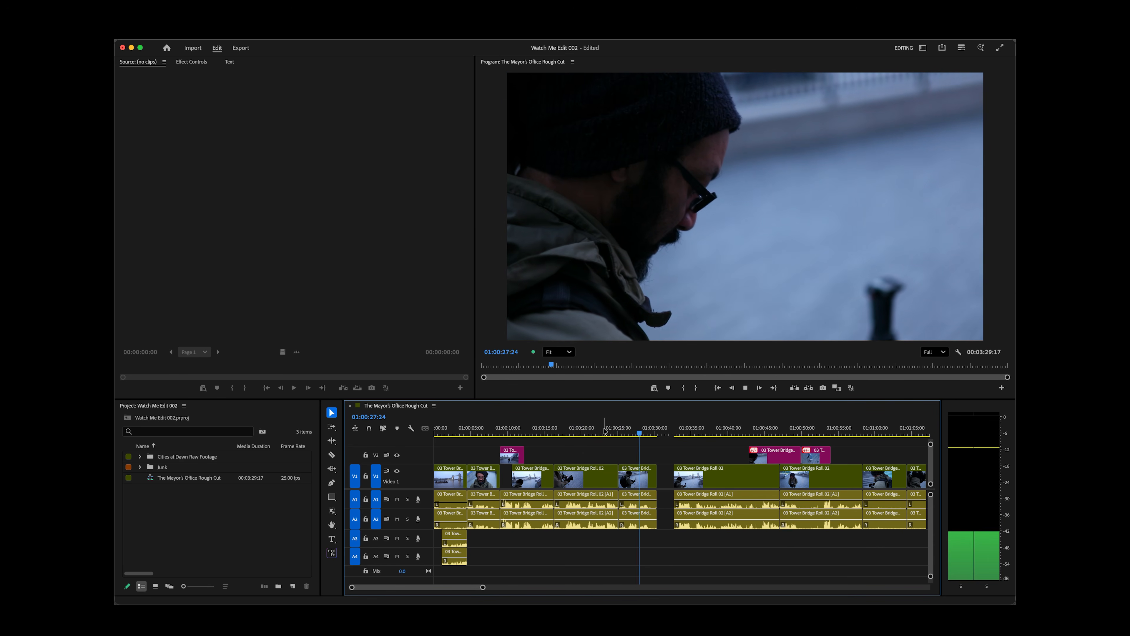
click(604, 430)
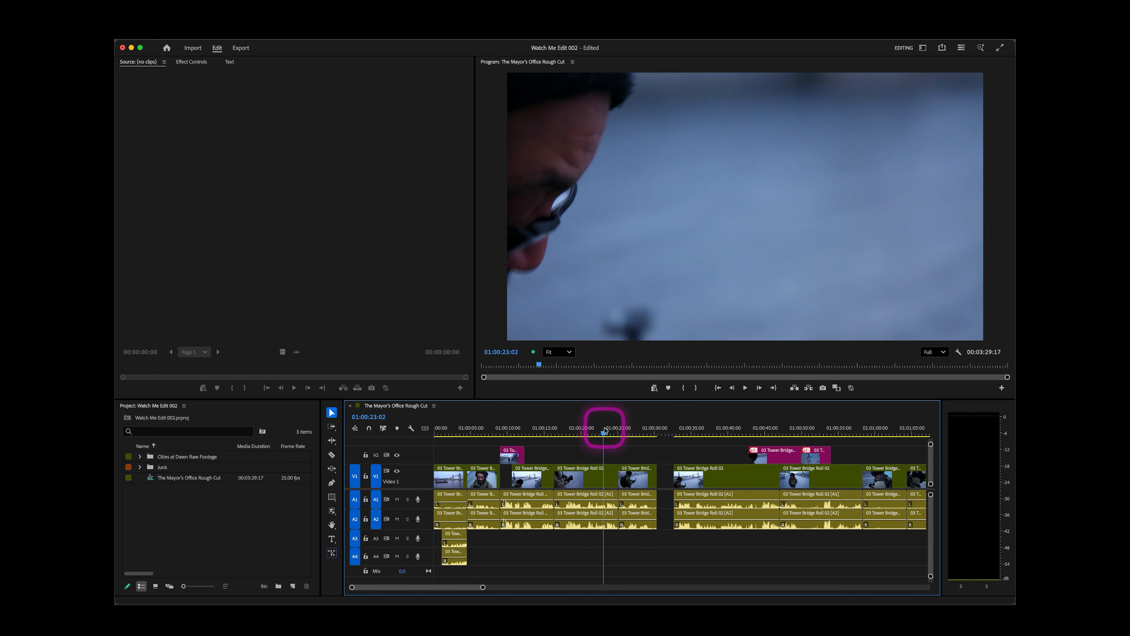
key(space)
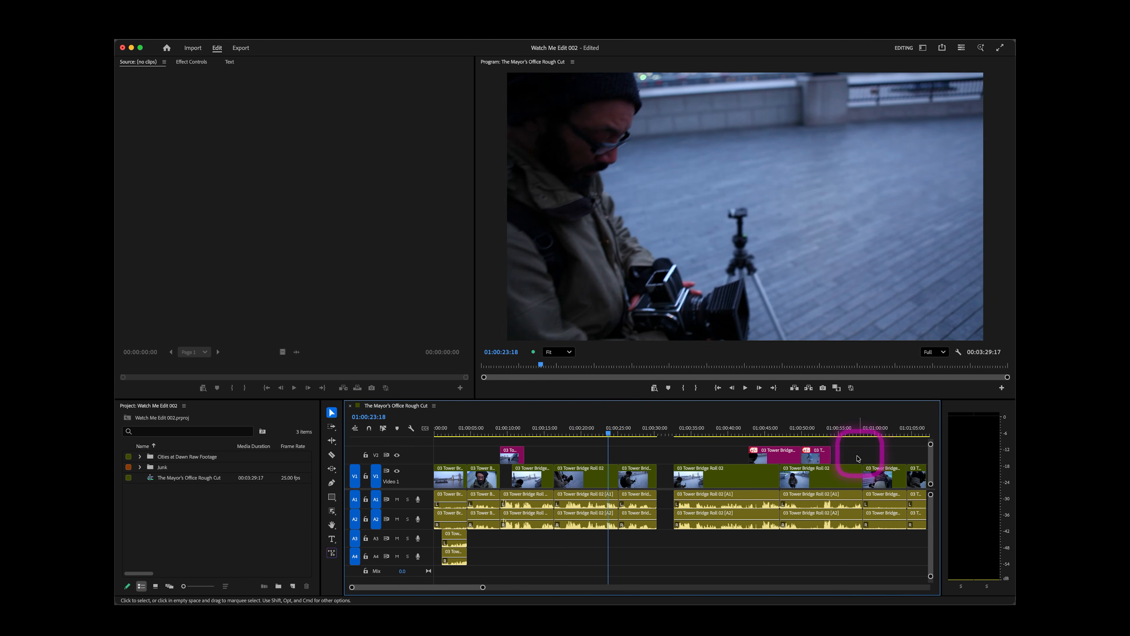
click(807, 431)
drag(813, 457, 616, 456)
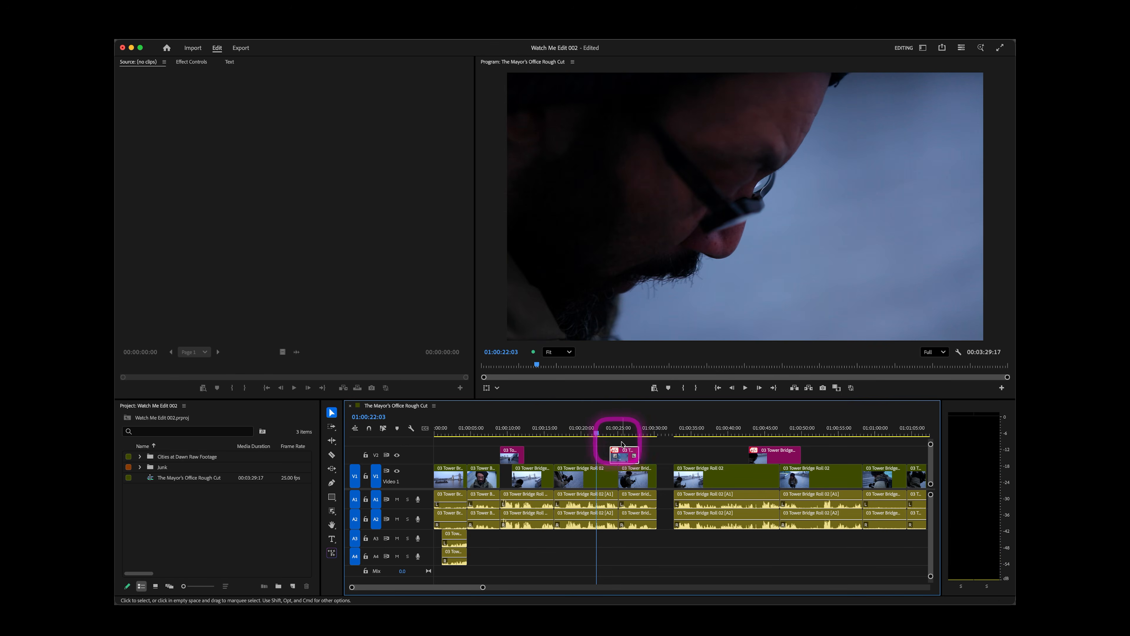
key(space)
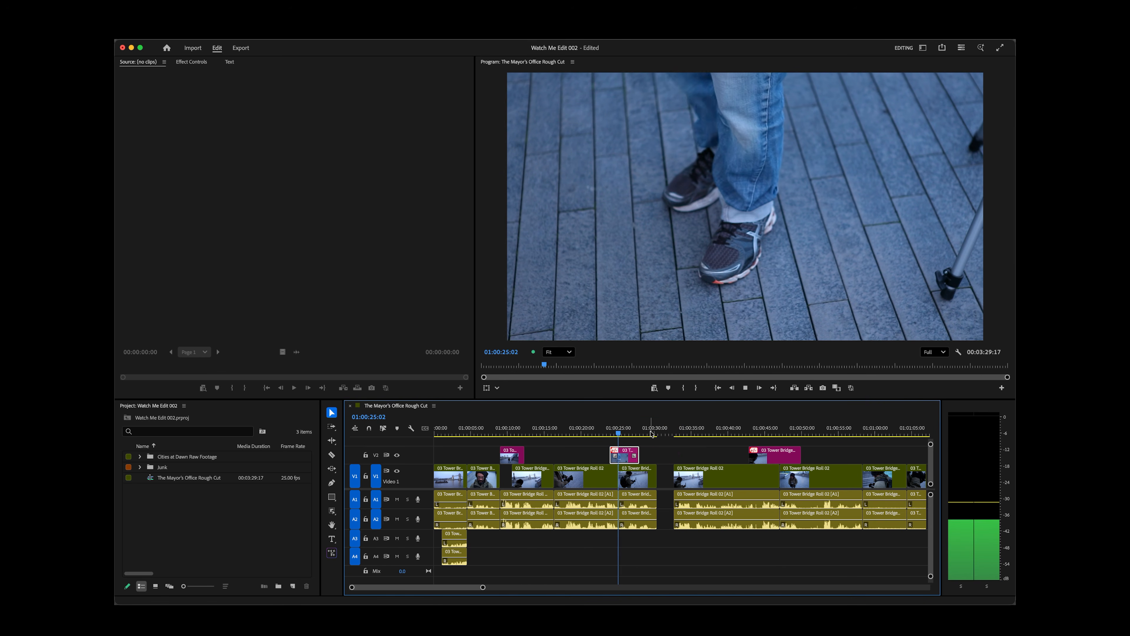
Trim the beginning of the feet cutaway, reposition it to start at about 01:00:23:21, and play it over the cut.
key(space)
key(Up)
key(Left)
key(o)
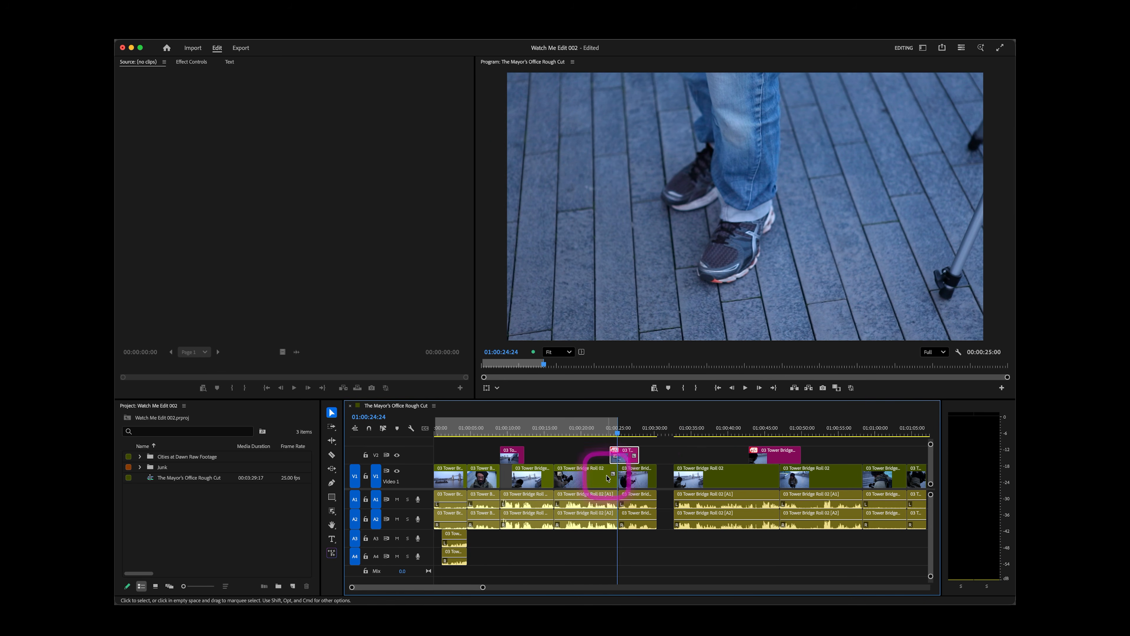
drag(613, 453, 617, 457)
click(594, 427)
key(space)
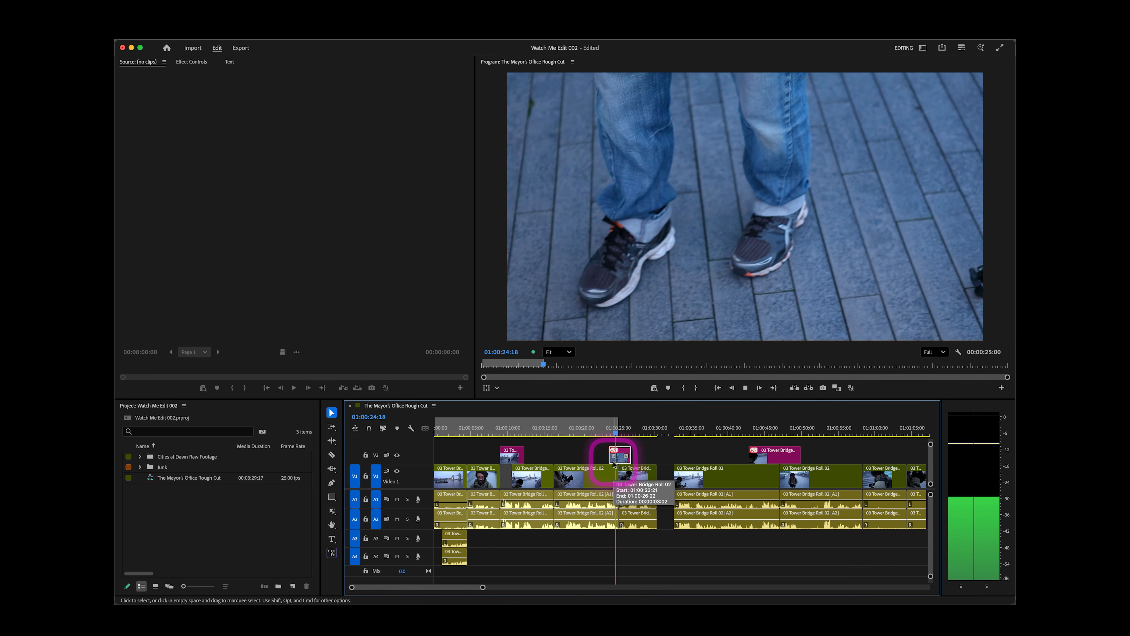
Shift the feet cutaway on V2 to start at about 01:00:24:02 and check its timing in playback.
key(space)
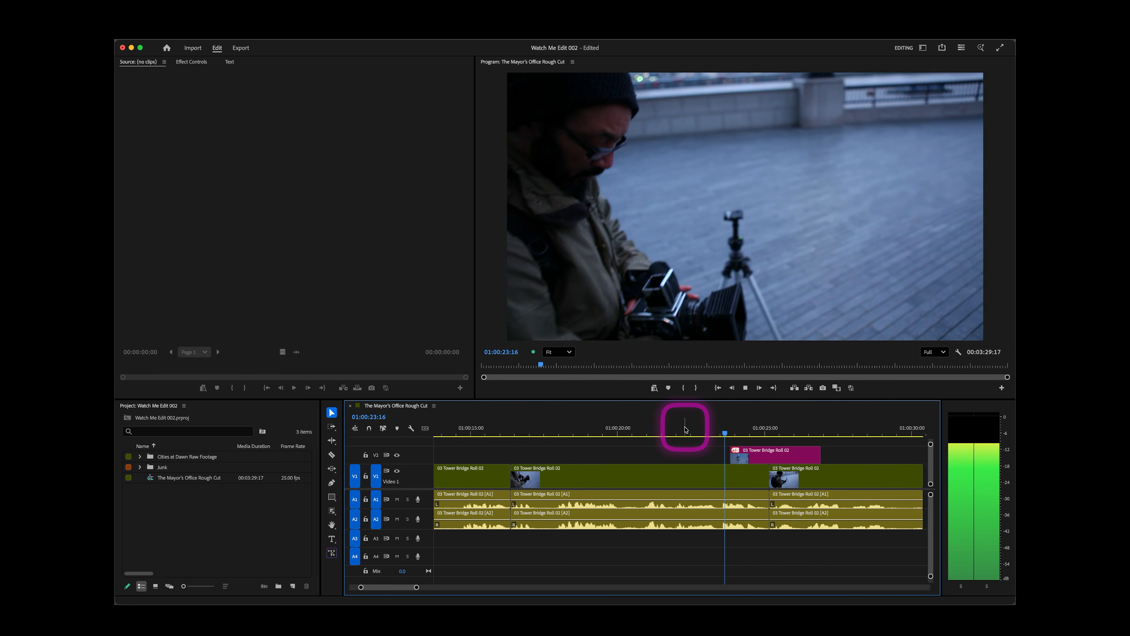
drag(755, 459, 677, 430)
key(space)
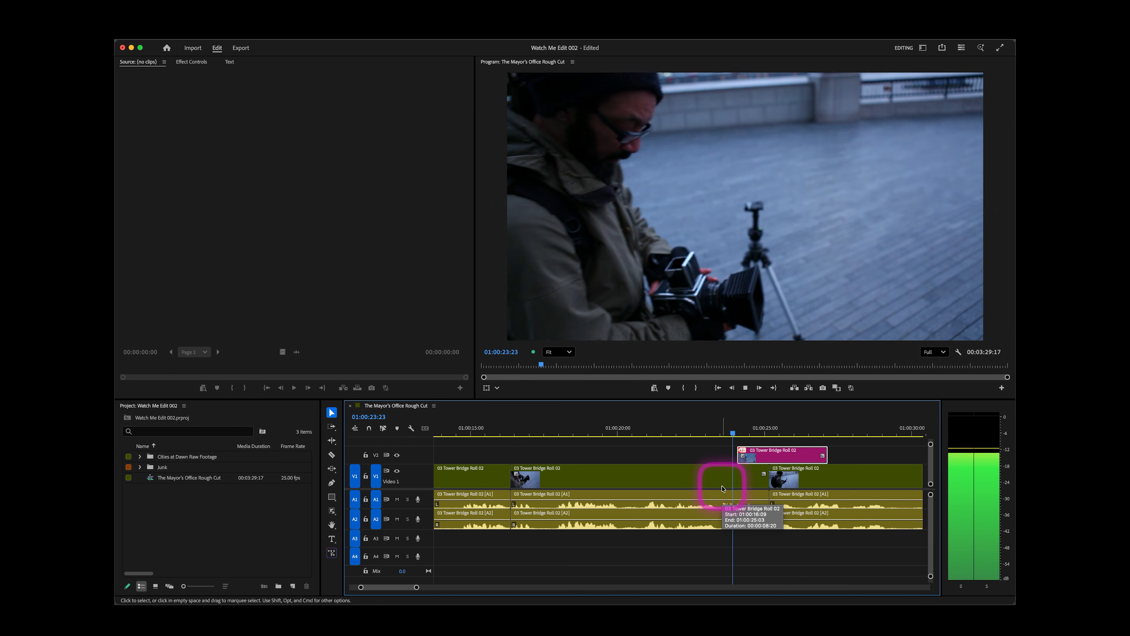
key(space)
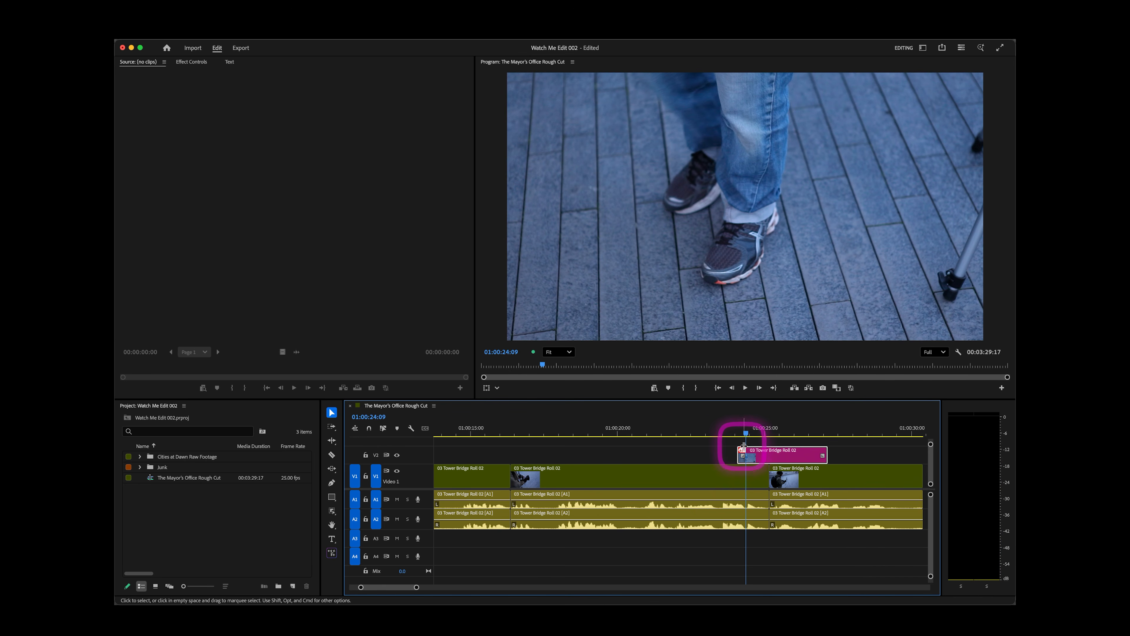
Trim the start of the feet cutaway to 01:00:24:11, then slide the shortened clip back to start at about 01:00:24:02.
key(shift+Left)
key(shift+Left)
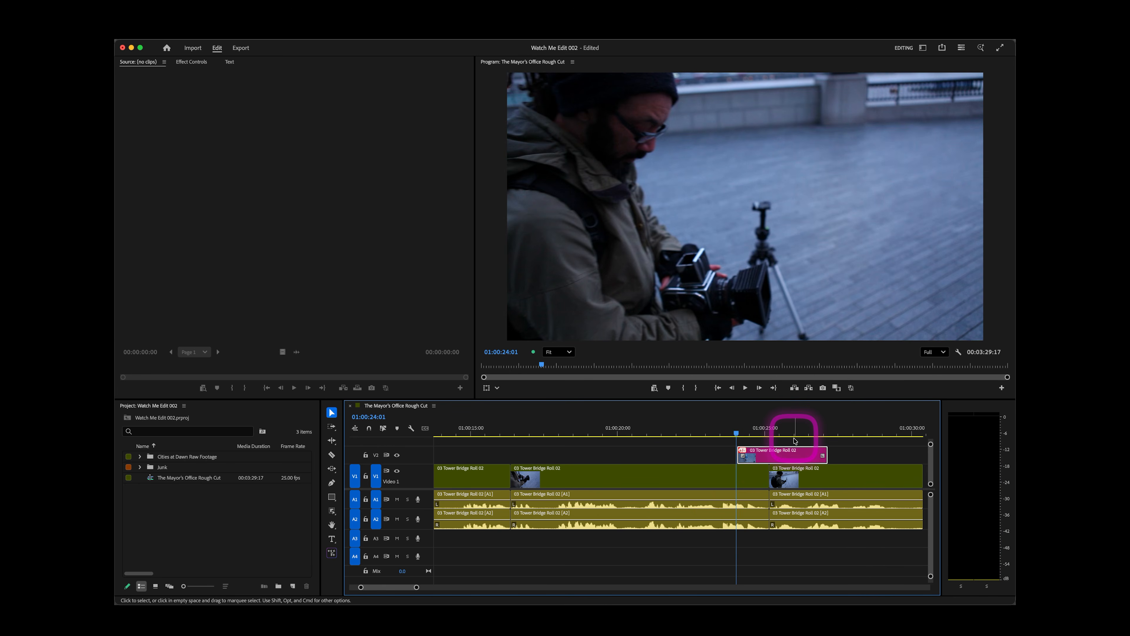
key(Right)
key(Right)
key(Right)
key(Right)
key(Right)
key(Right)
key(Right)
key(Right)
key(Right)
key(Right)
key(Right)
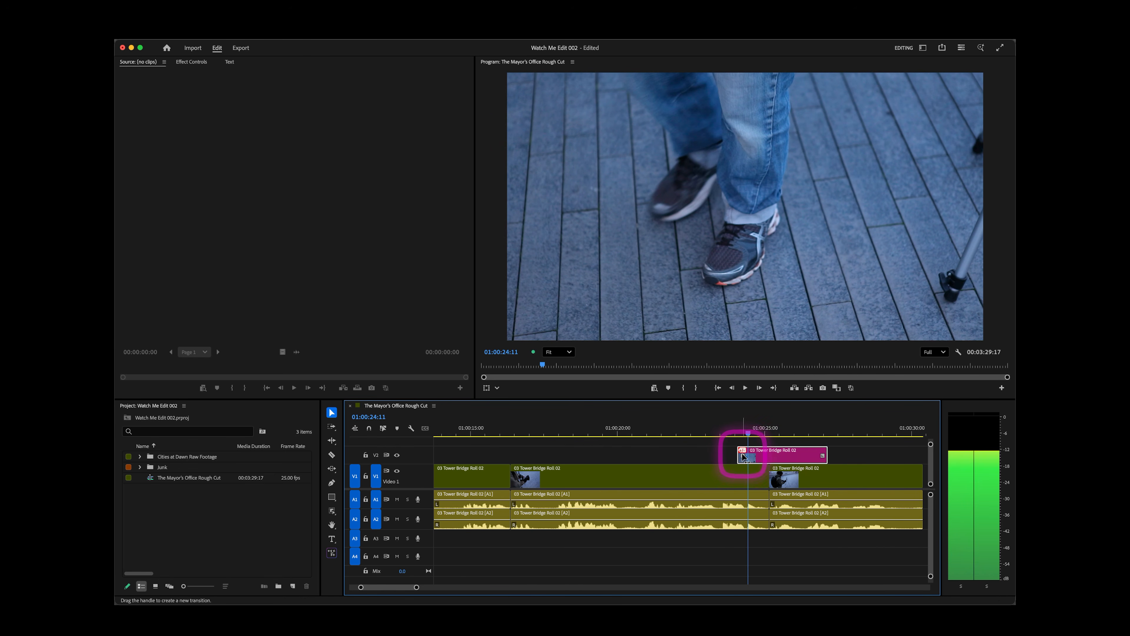
drag(742, 453, 707, 426)
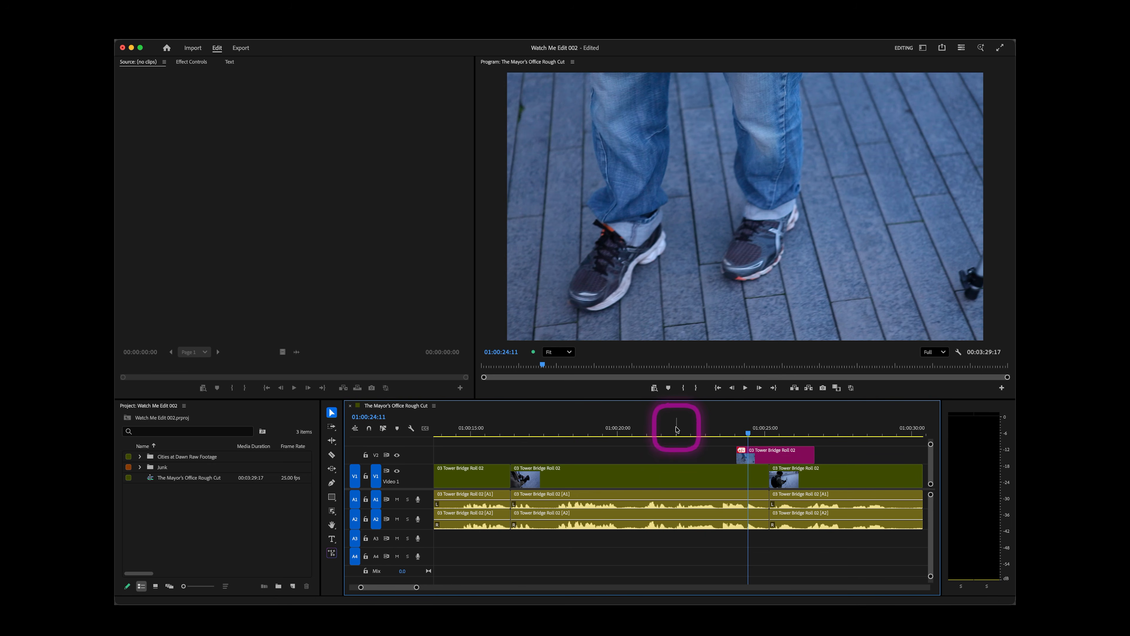
Play the sequence through the cut near 01:00:25 to review the timing of the feet cutaway.
click(677, 430)
key(space)
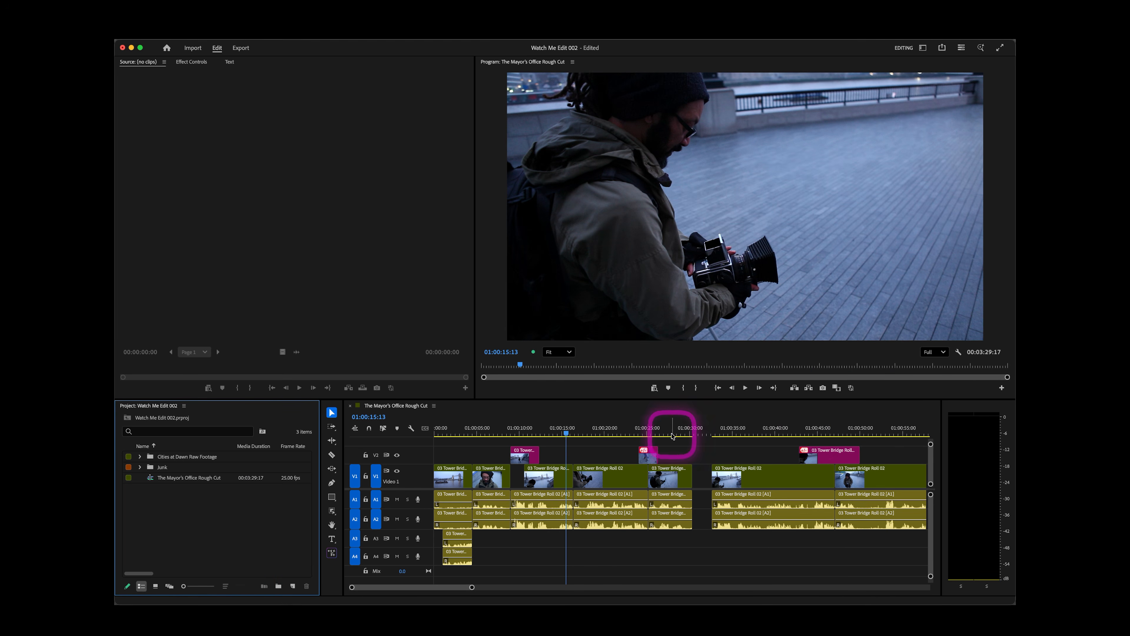
click(626, 431)
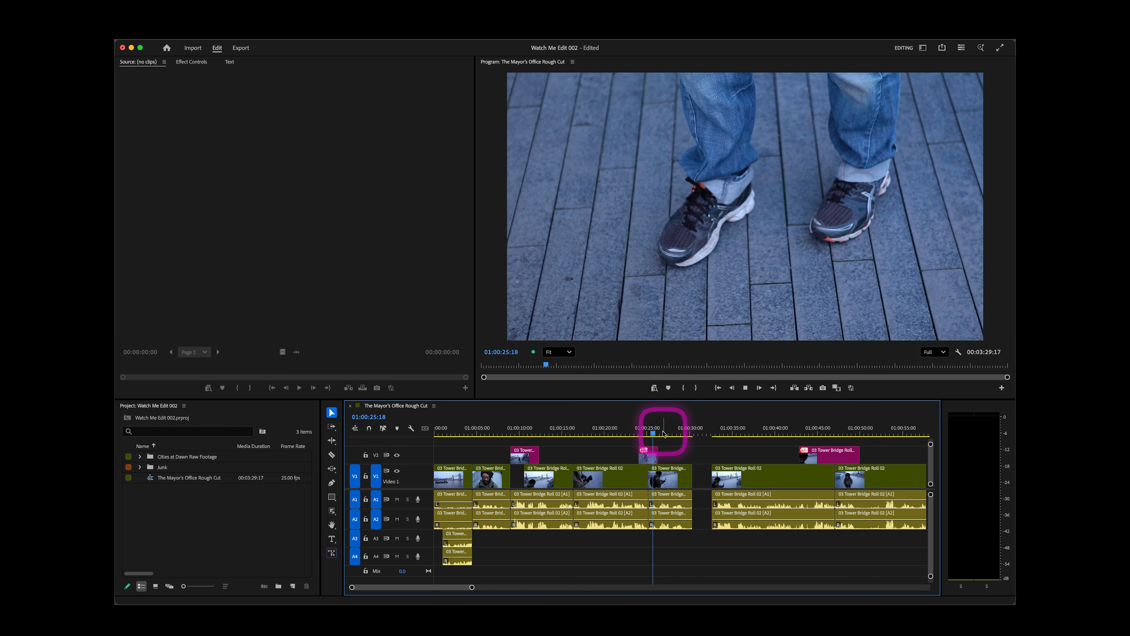
key(space)
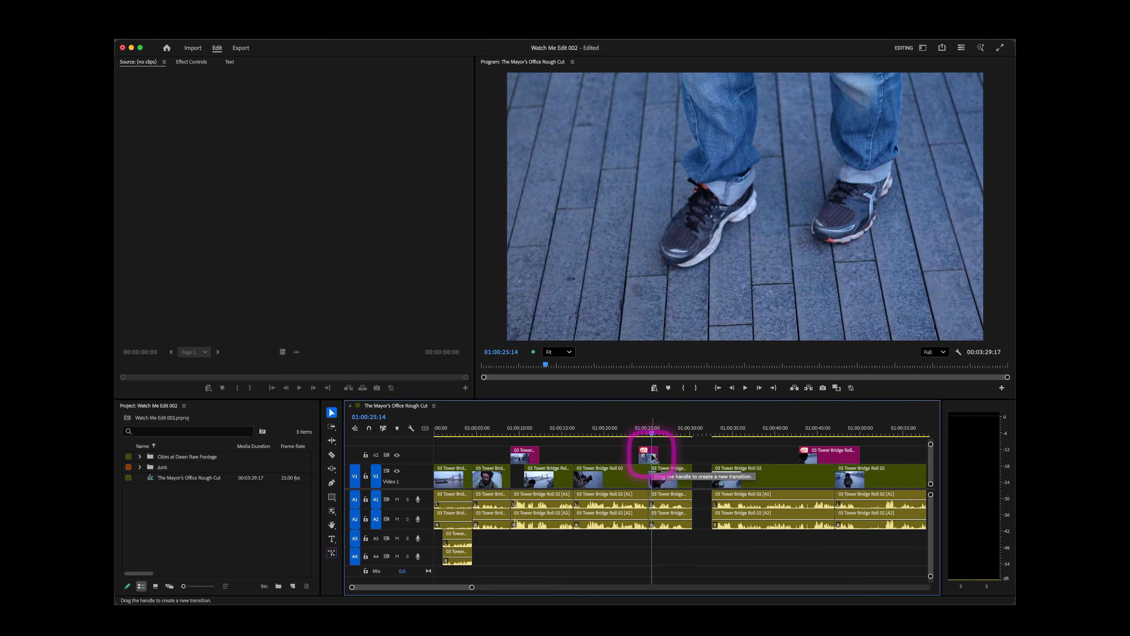
Match-frame the shot at about 01:00:25:14 into the Source monitor and search Tower Bridge Roll 02 for another cutaway.
key(f)
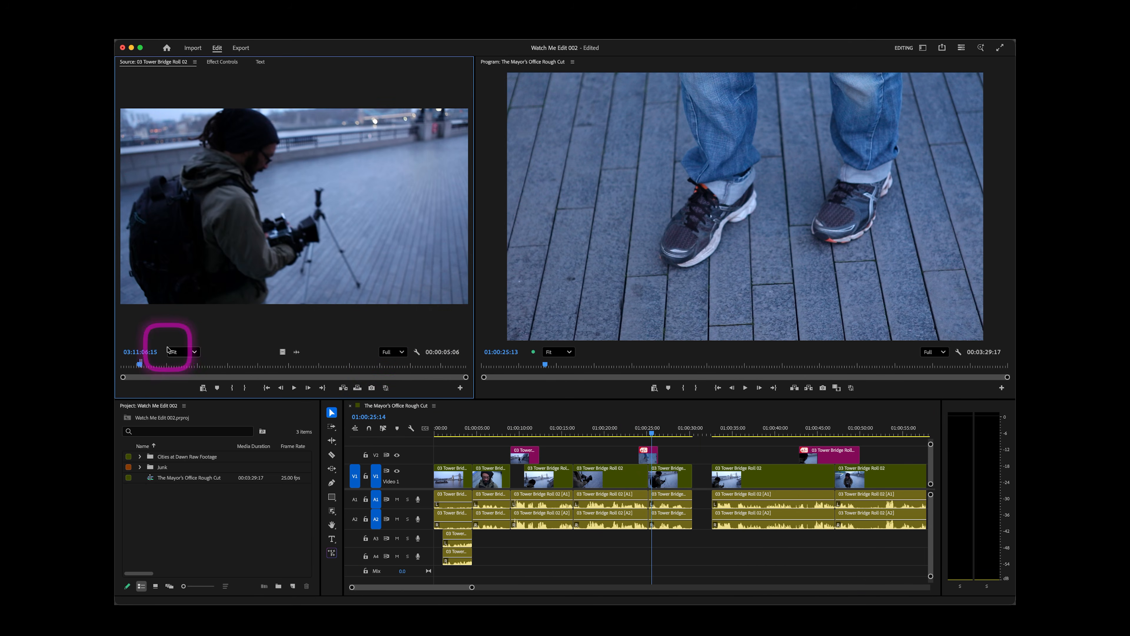
key(j)
key(j)
key(j)
key(j)
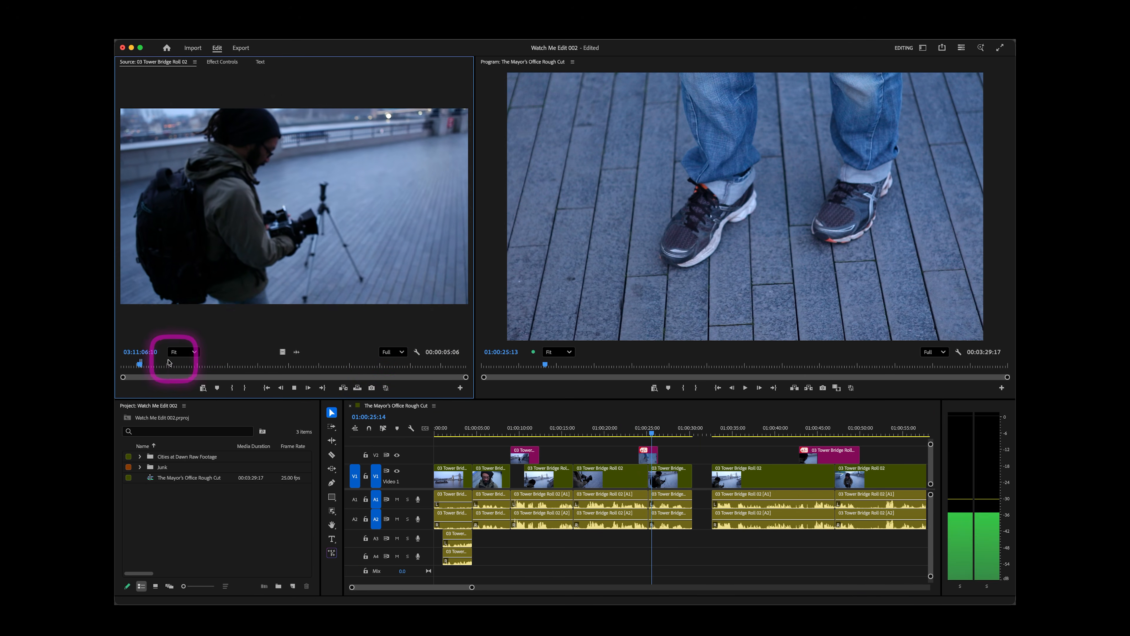
key(k)
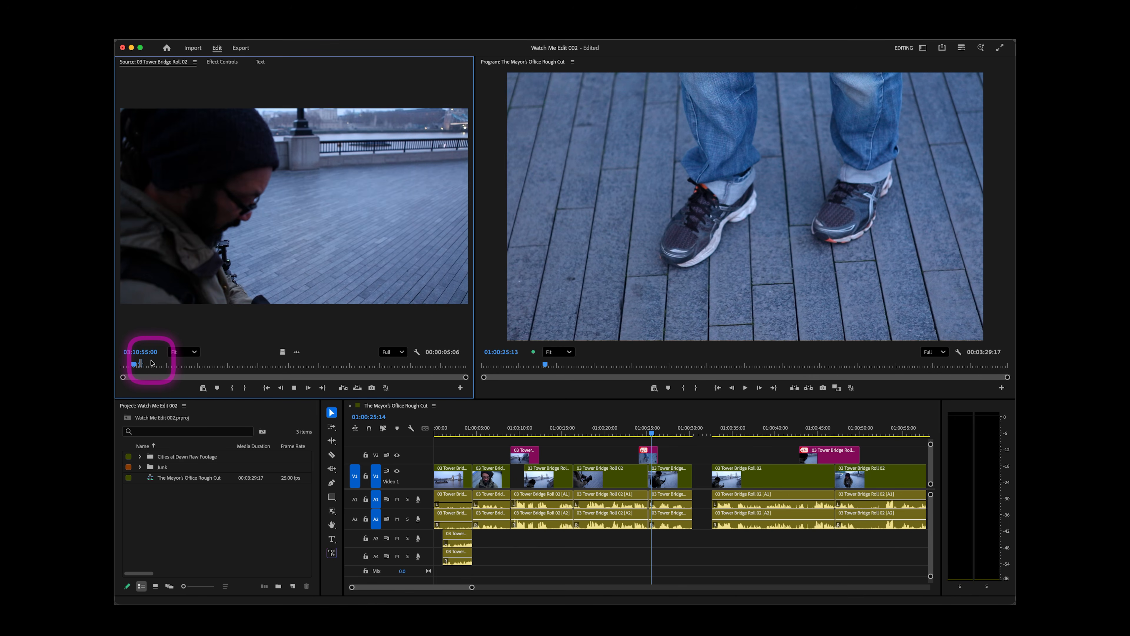
mouse_move(124, 364)
mouse_down()
mouse_move(261, 364)
mouse_move(115, 357)
mouse_up()
drag(706, 420, 833, 435)
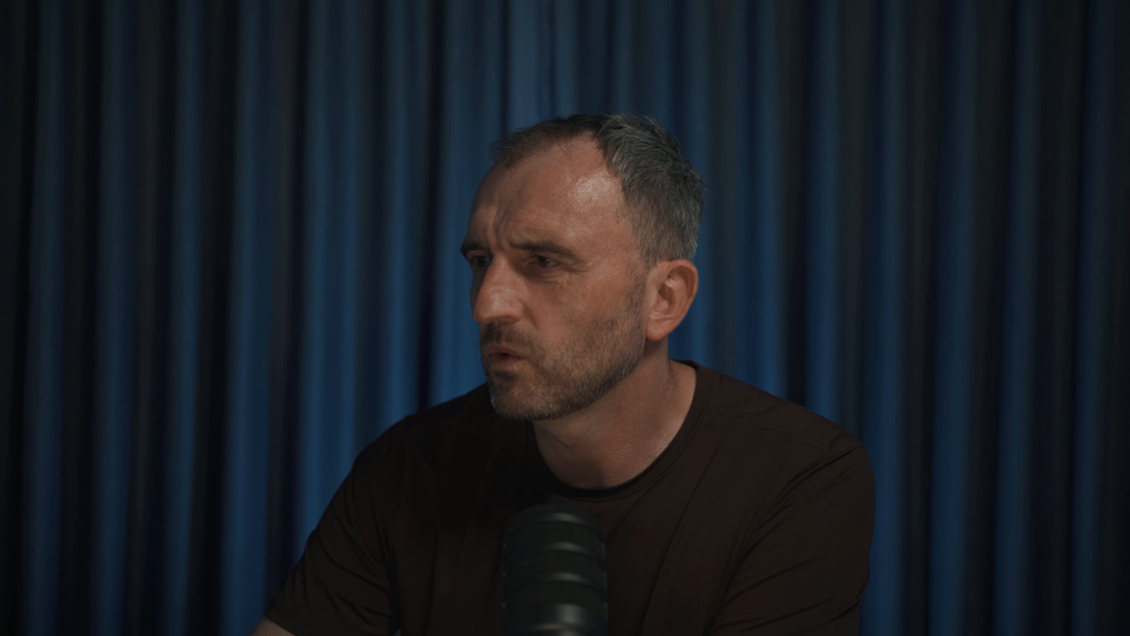
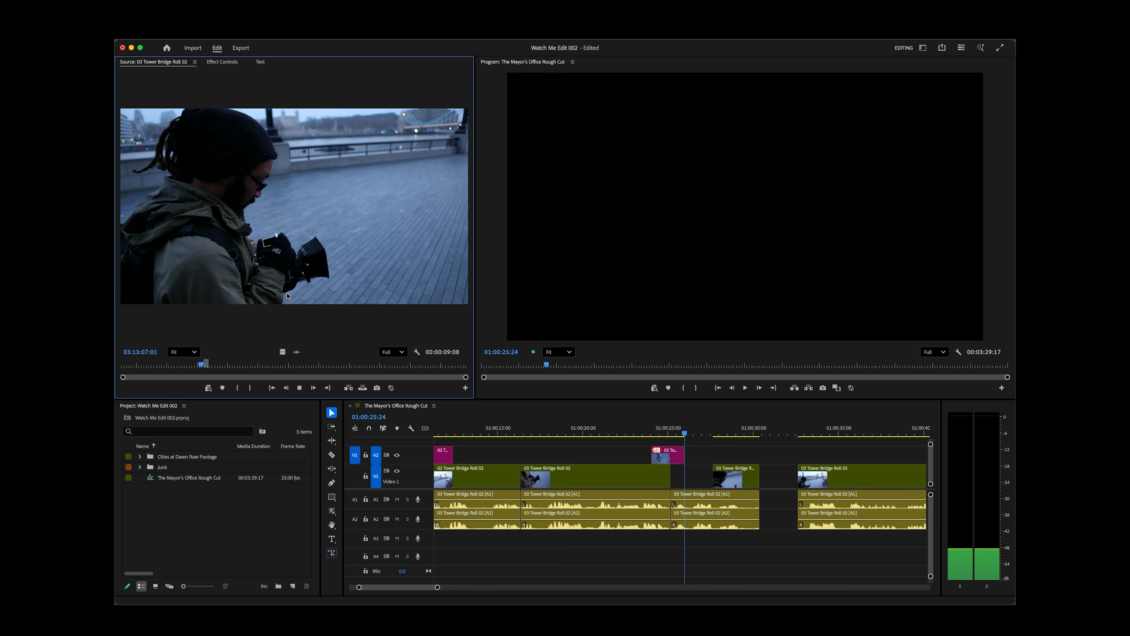
Find the close-up of the gloved hands holding the camera in the source roll and mark a 00:00:03:06 section ending at 03:13:13:06.
key(j)
key(k)
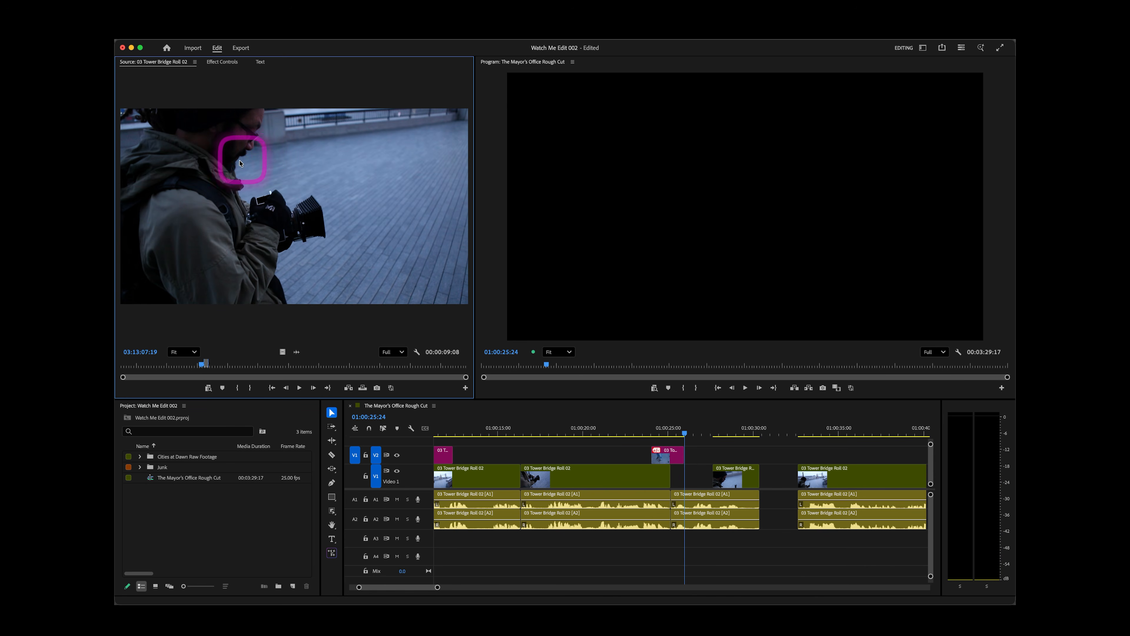
key(l)
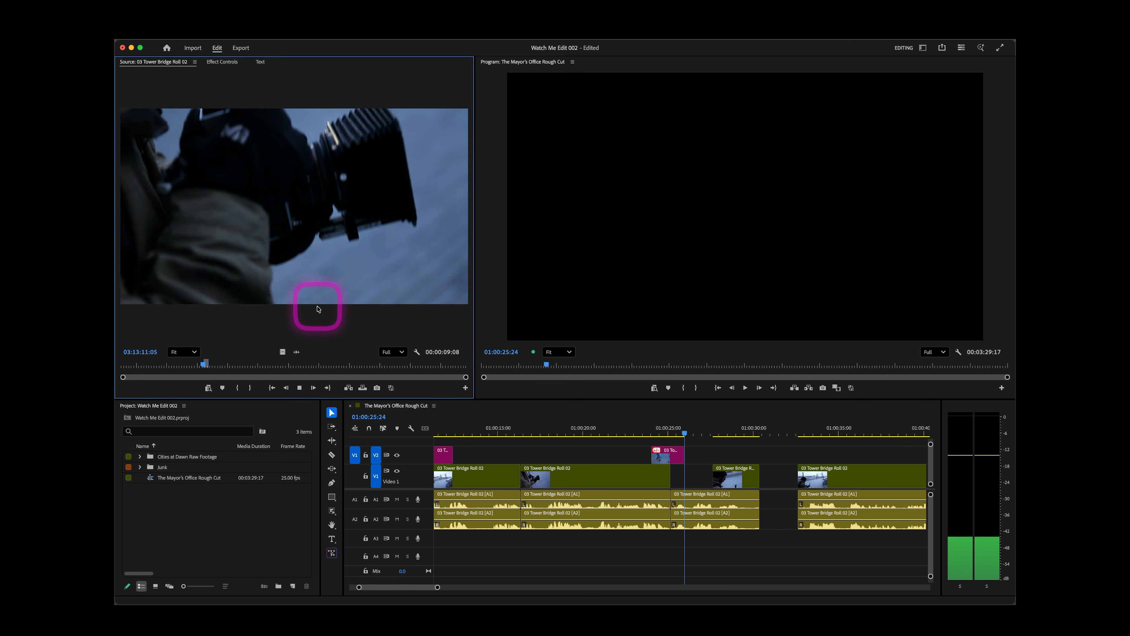
key(k)
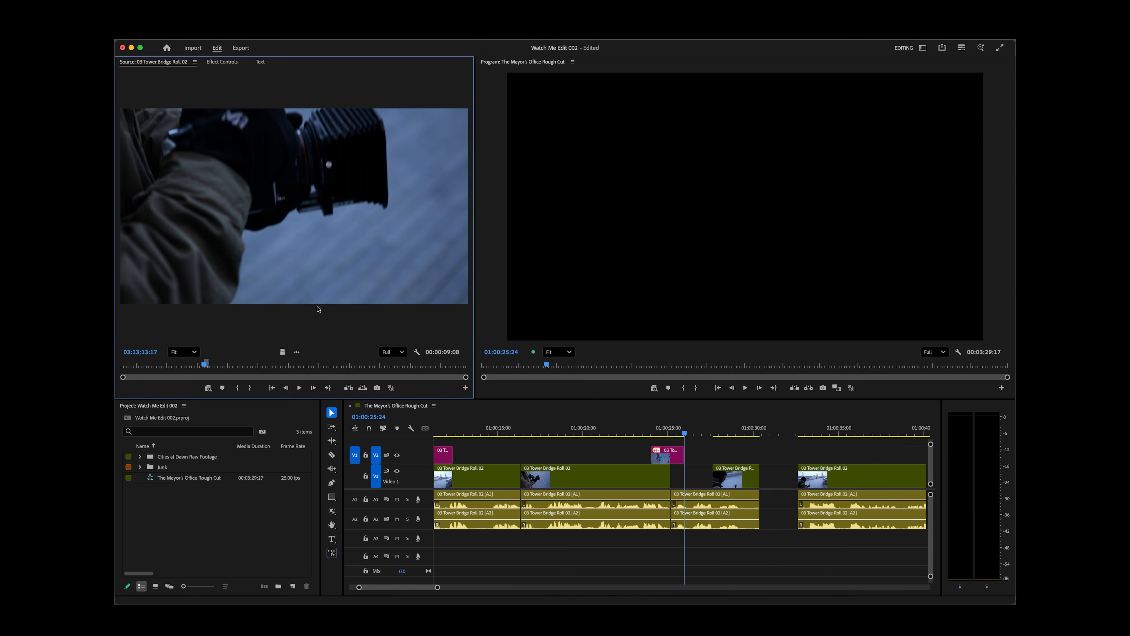
key(j)
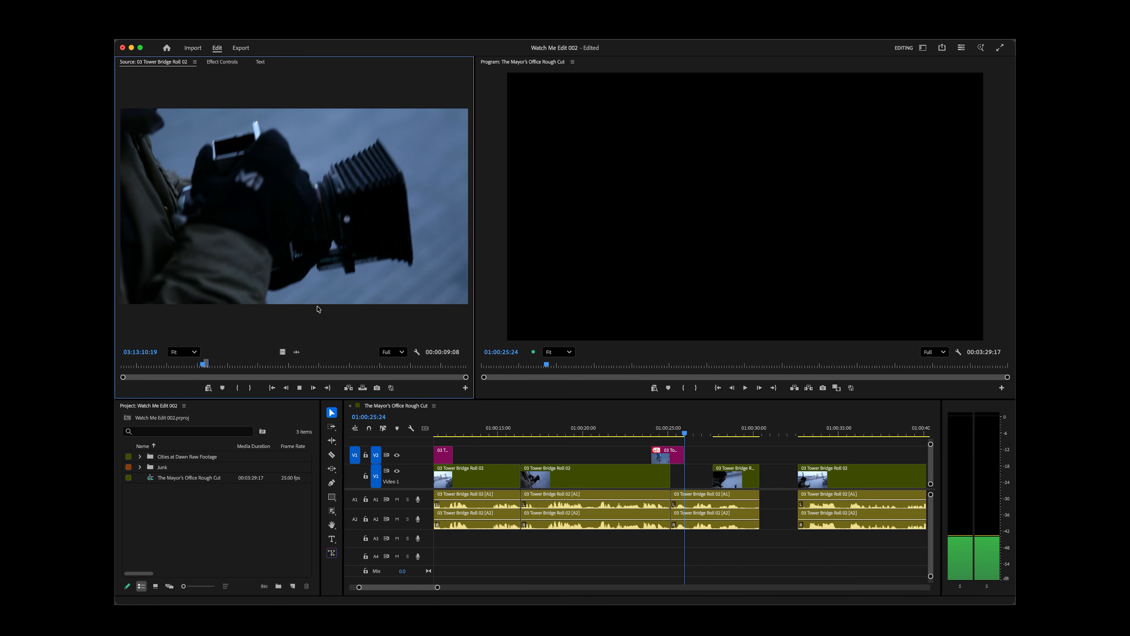
key(k)
key(l)
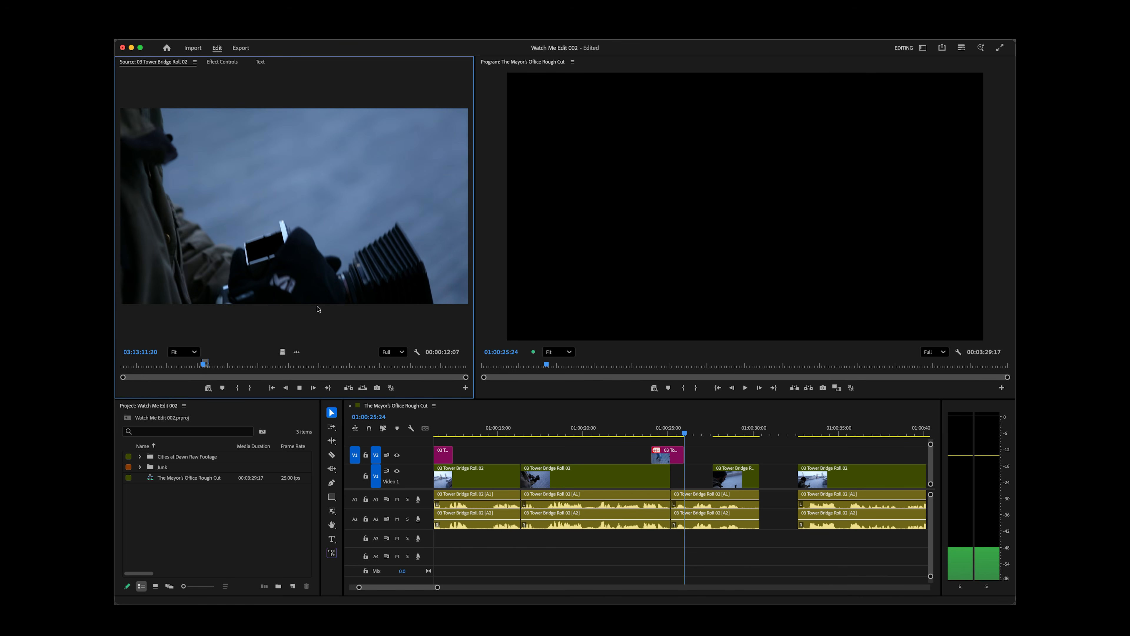
click(318, 309)
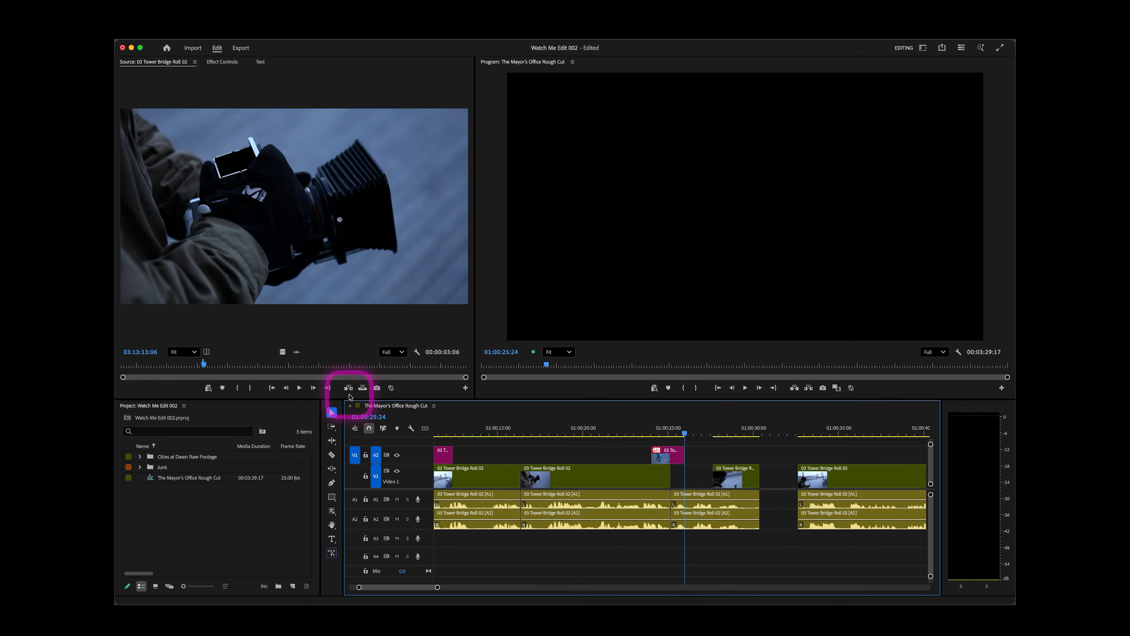
Overwrite the marked camera close-up onto V2 at 01:00:25:24, directly after the feet cutaway, and play across both cutaways.
click(362, 388)
click(683, 430)
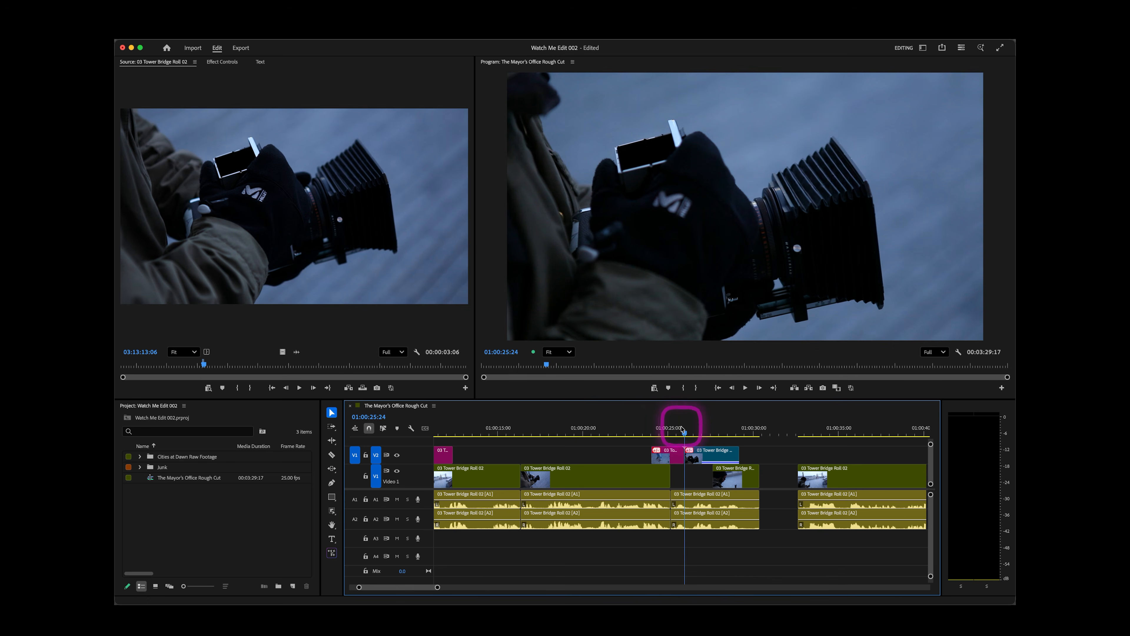
click(712, 431)
click(630, 430)
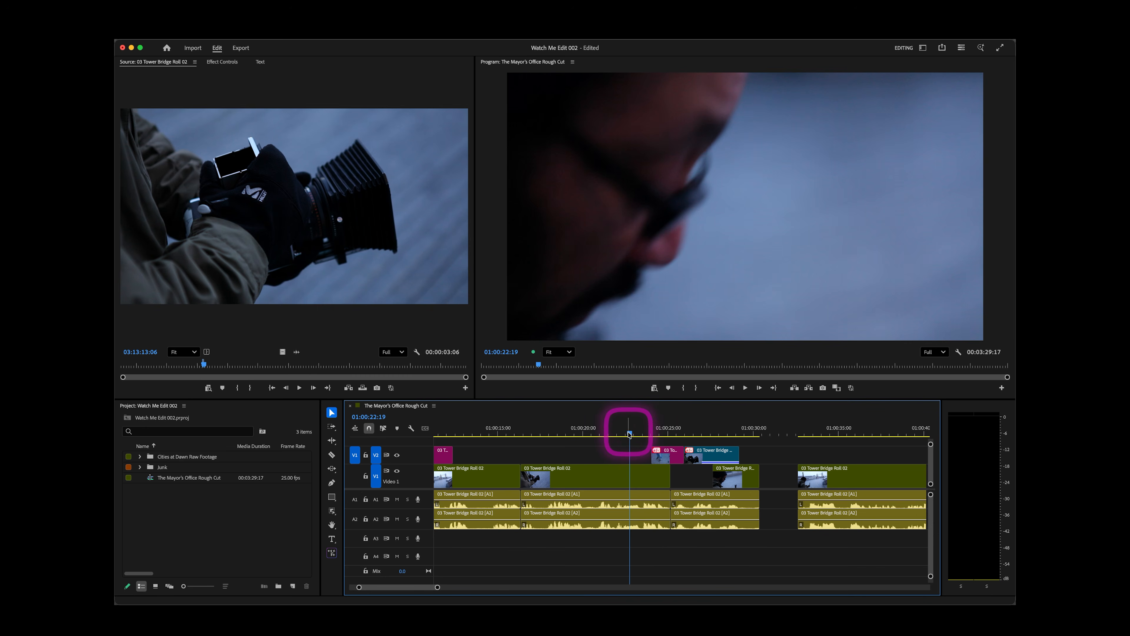
key(space)
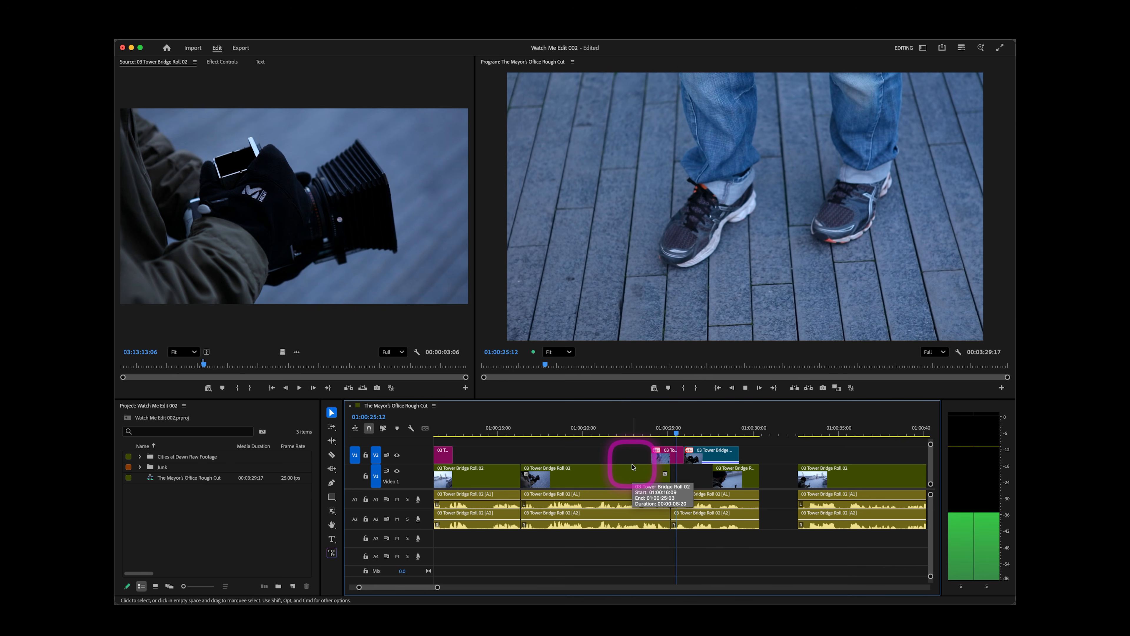
Trim the start of the camera close-up to 01:00:26:11, slide it back against the feet cutaway, and play it.
key(j)
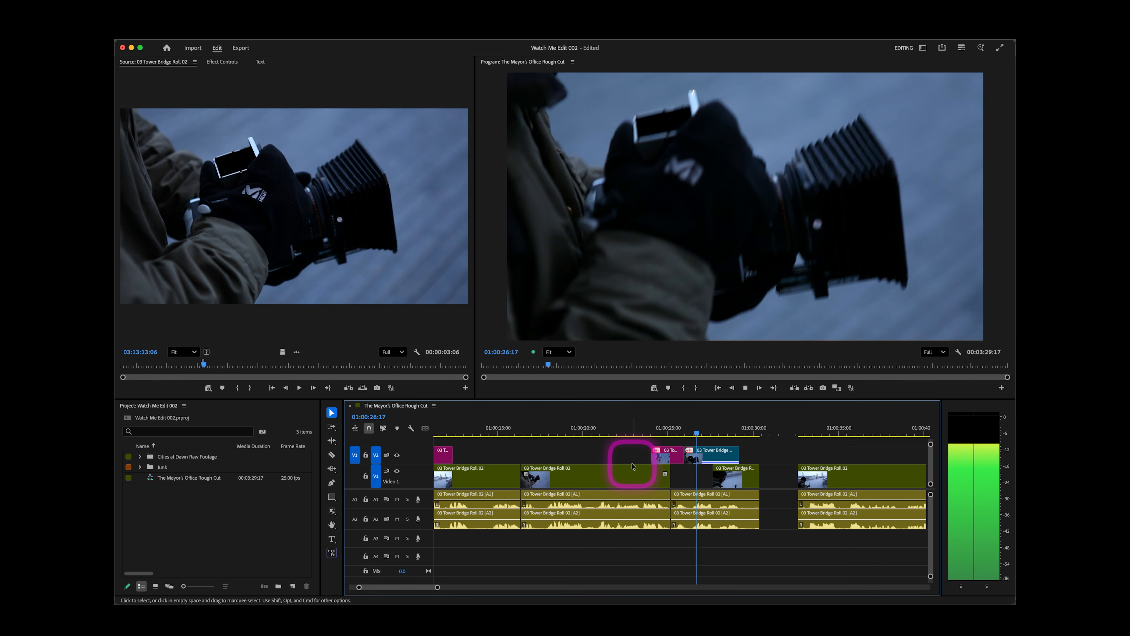
key(k)
key(Left)
key(Left)
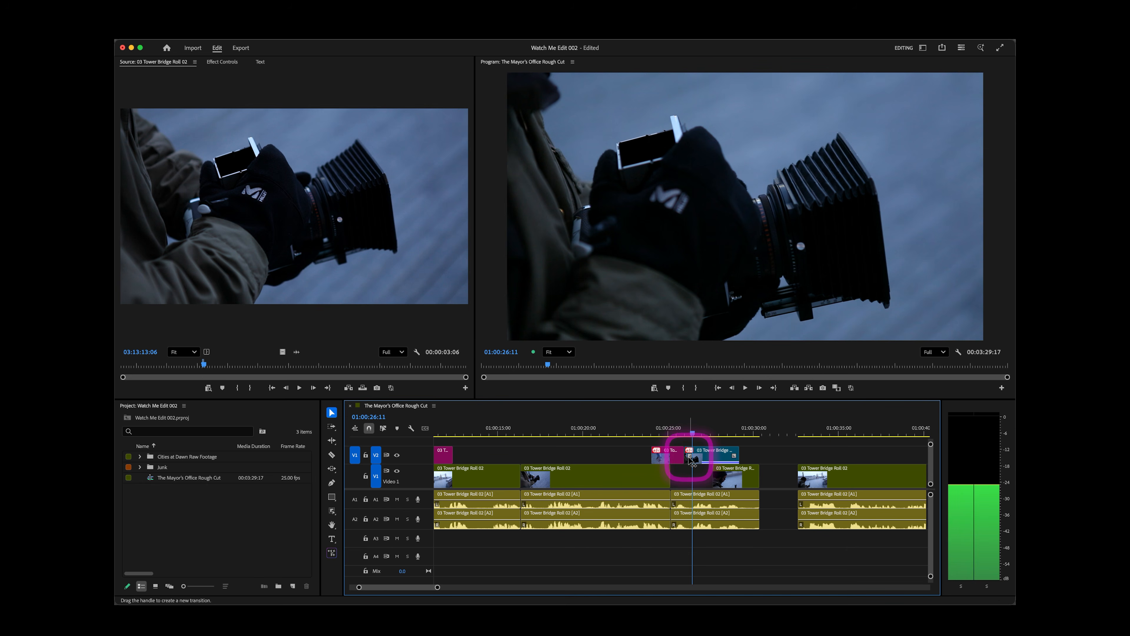
drag(689, 457, 694, 459)
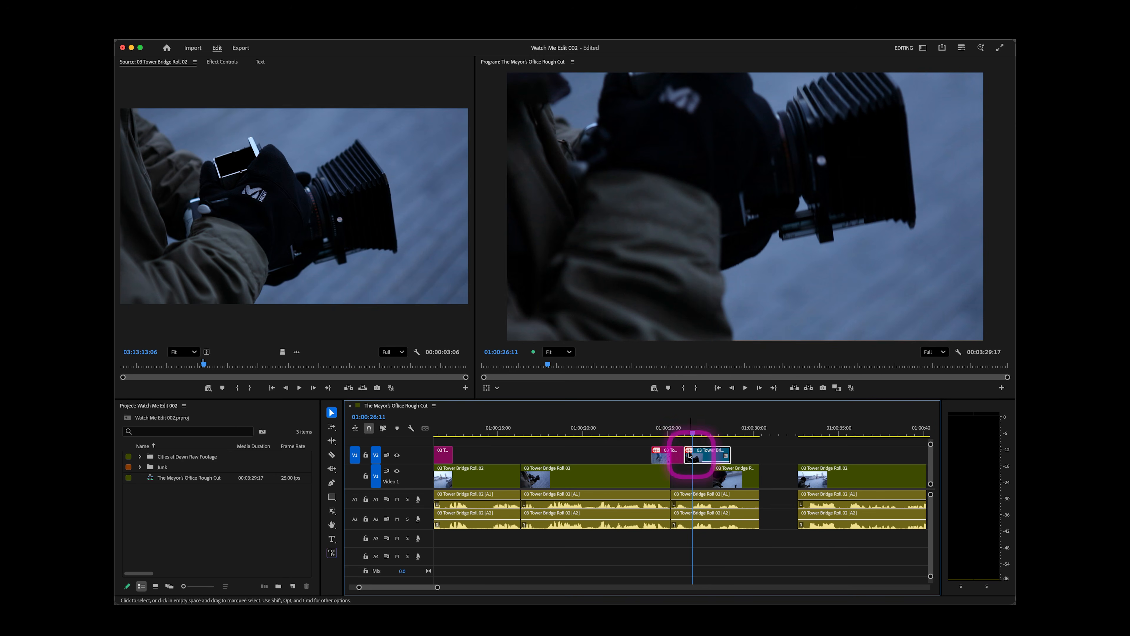
click(673, 430)
key(space)
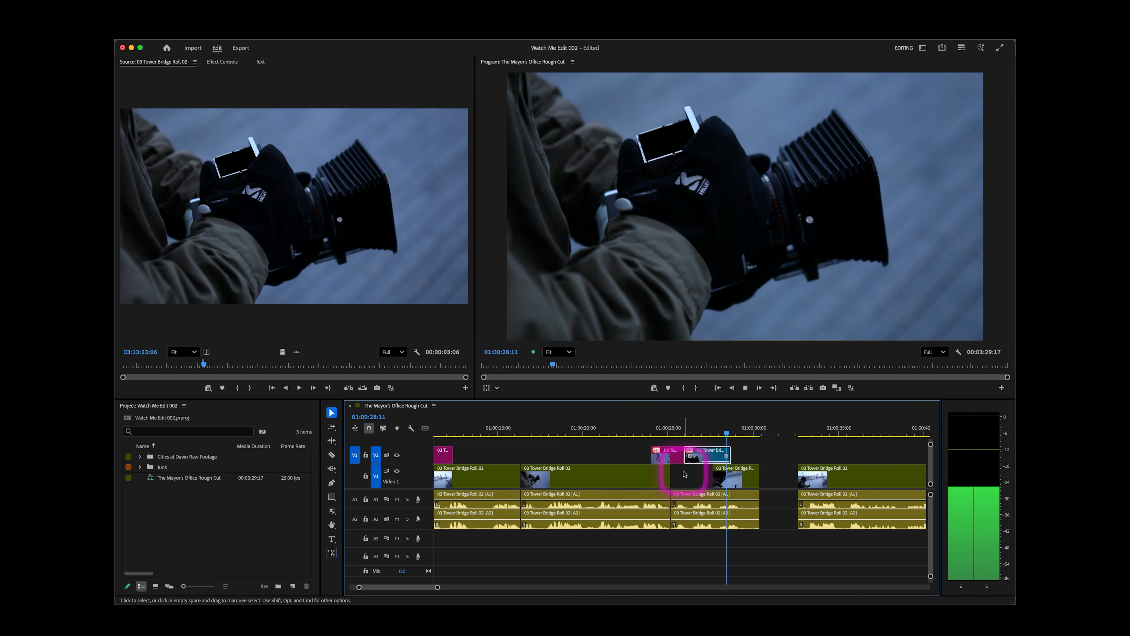
key(space)
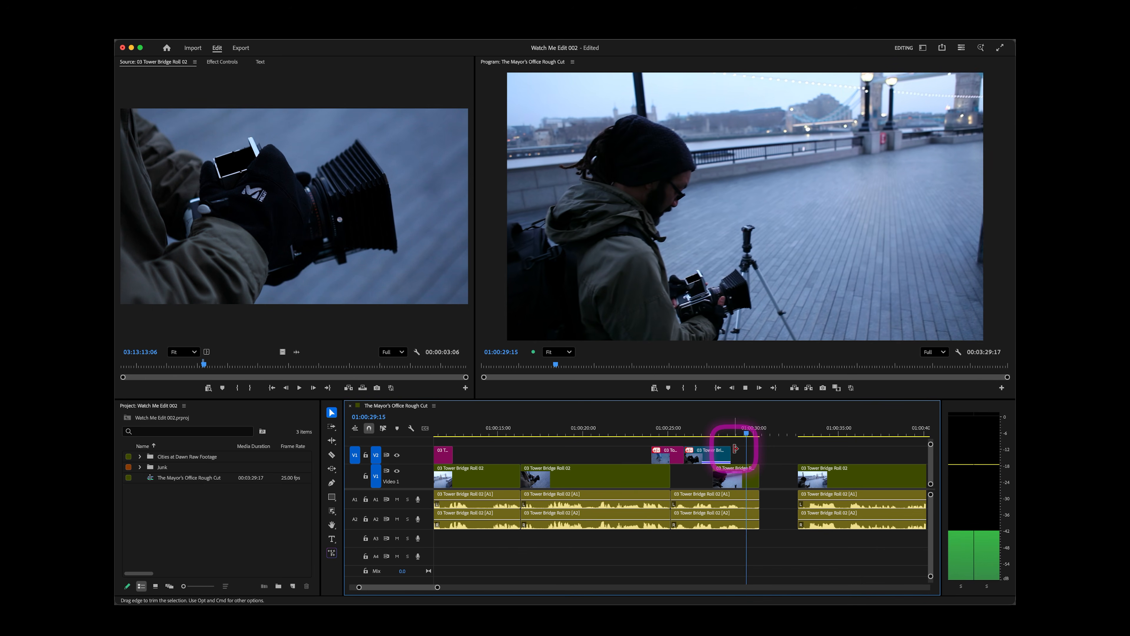
Play the end of the V1 shot beneath the camera close-up, then trim its video and audio to end at 01:00:29:06.
key(space)
click(727, 438)
key(space)
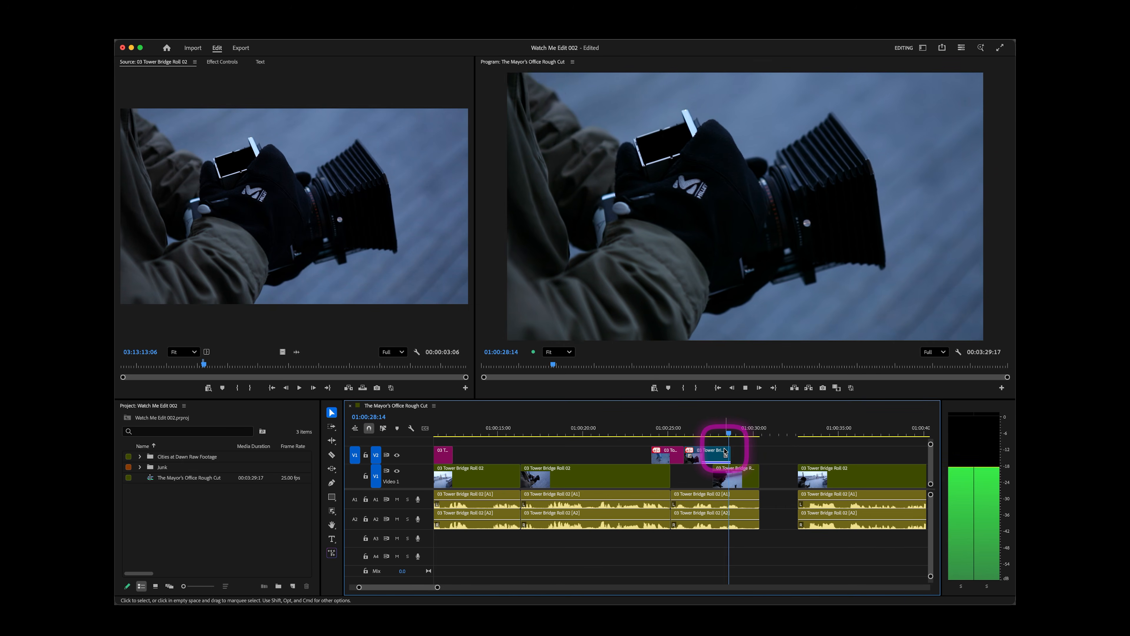
key(space)
key(space)
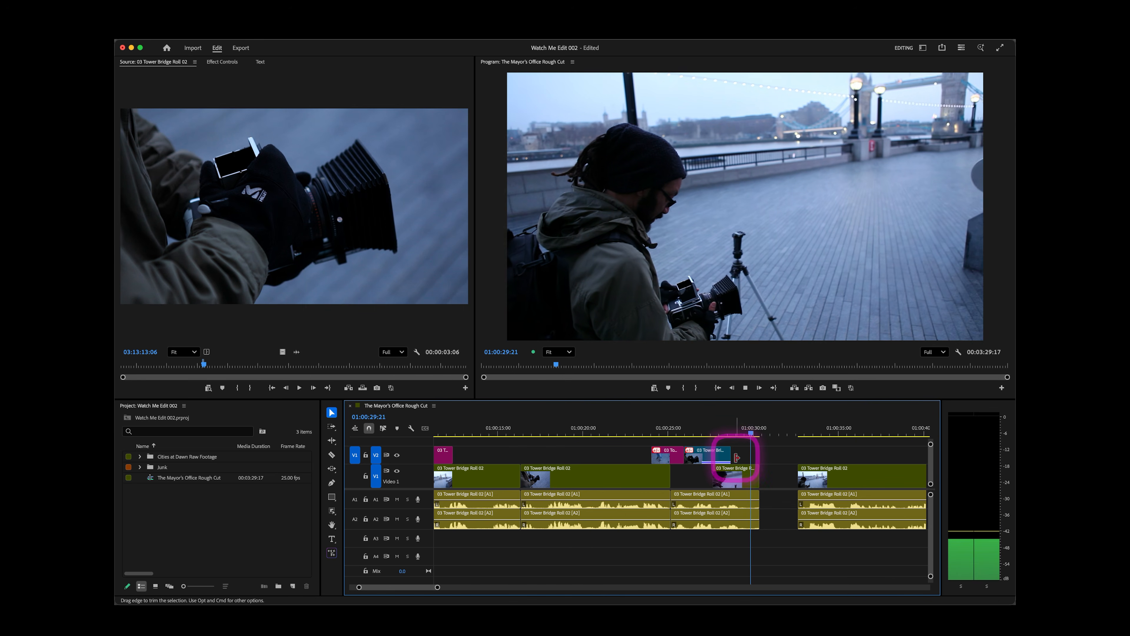
click(721, 438)
key(space)
key(space)
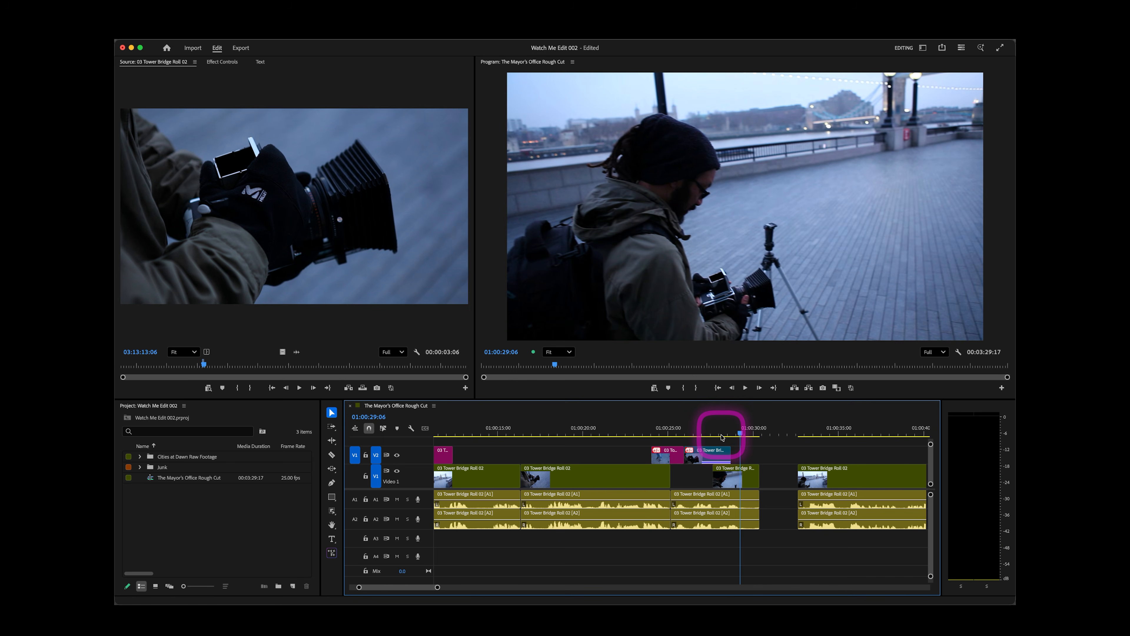
drag(759, 473, 740, 497)
drag(759, 519, 741, 519)
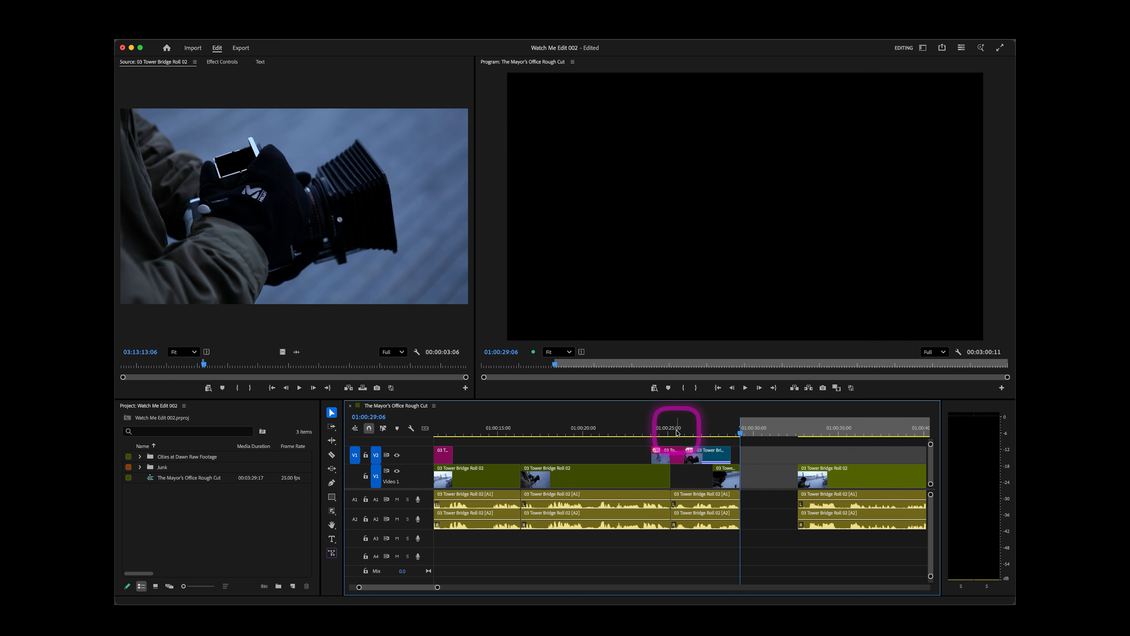
Slide the camera close-up on V2 to end level with the V1 shot, then extend its start back to the feet cutaway.
click(676, 432)
key(space)
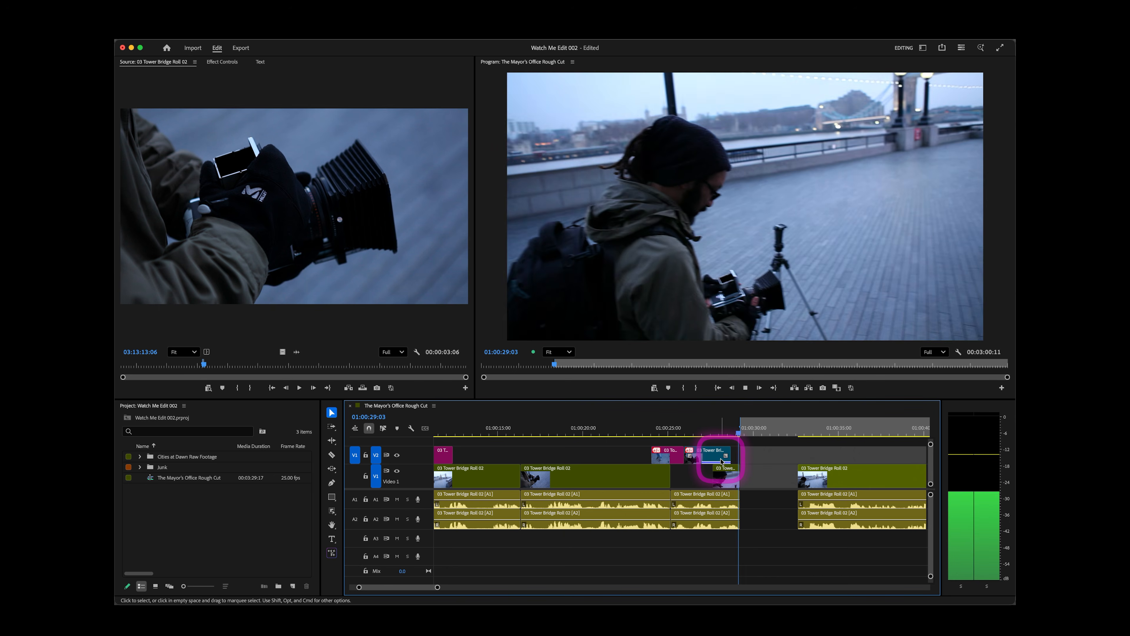
key(space)
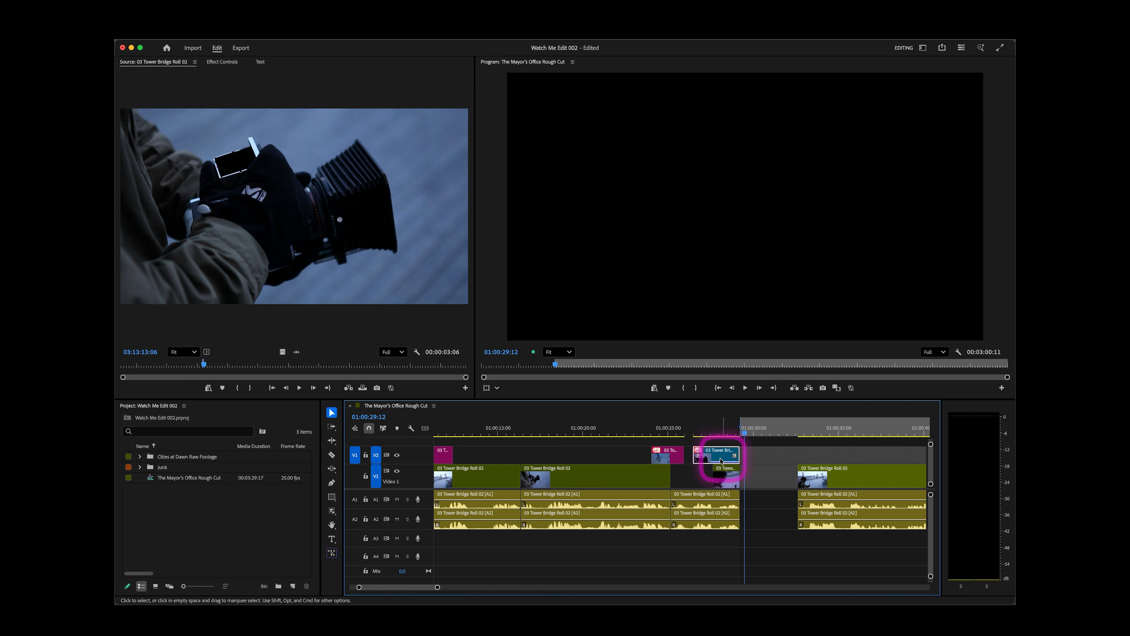
drag(691, 455, 682, 456)
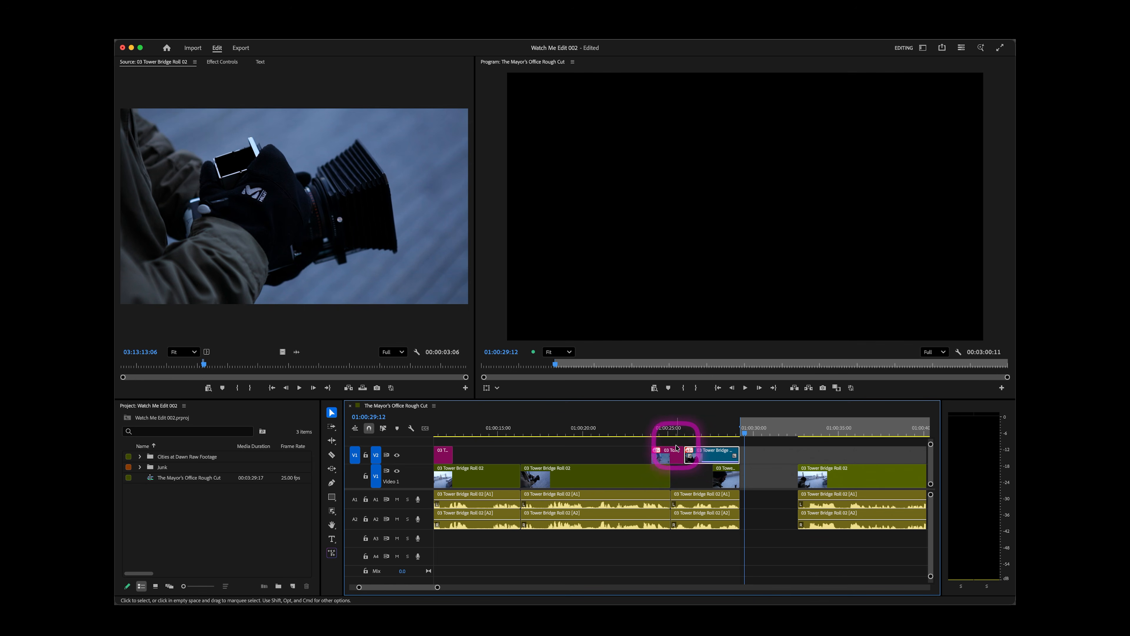
Play the revised cutaways from about 01:00:22:16, then ripple delete the gap after the V1 shot ending near 01:00:29:06.
click(672, 431)
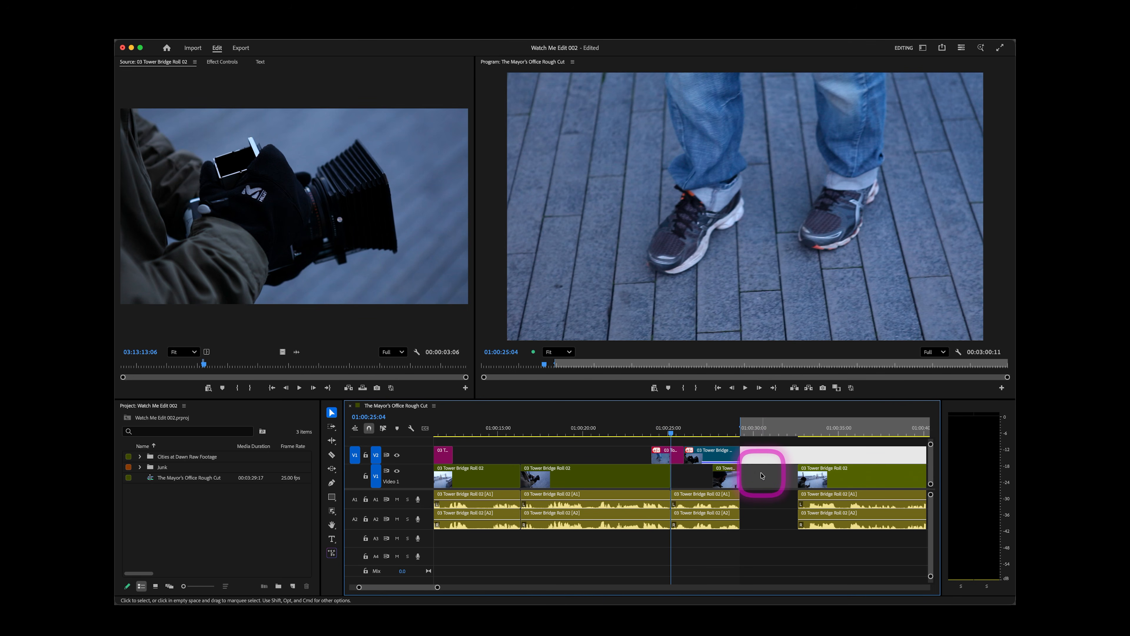
click(627, 428)
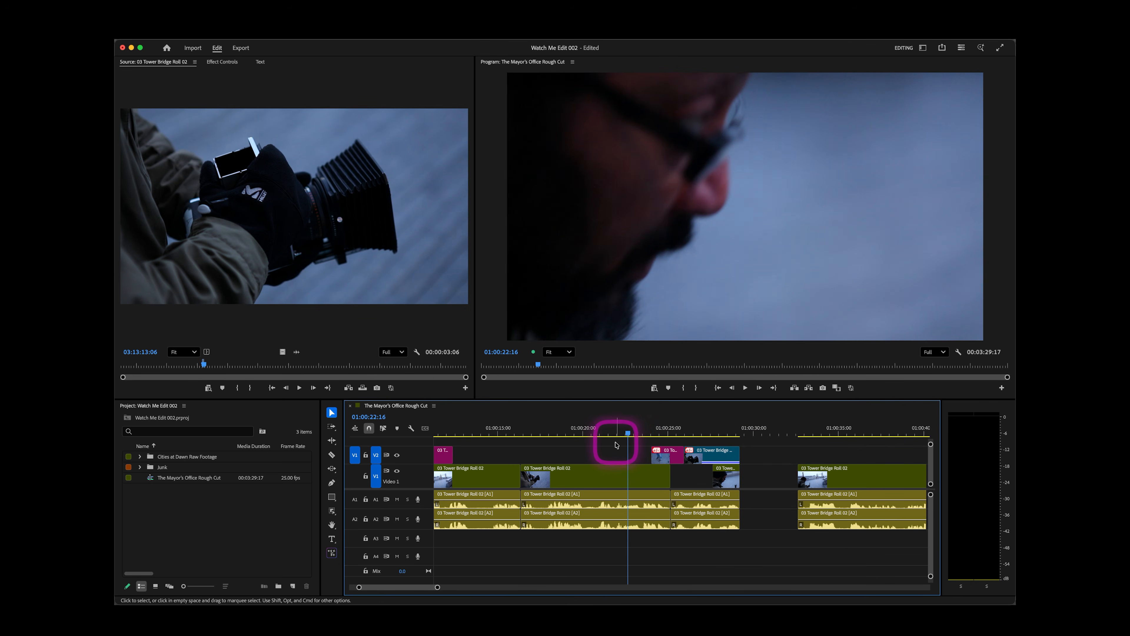
key(space)
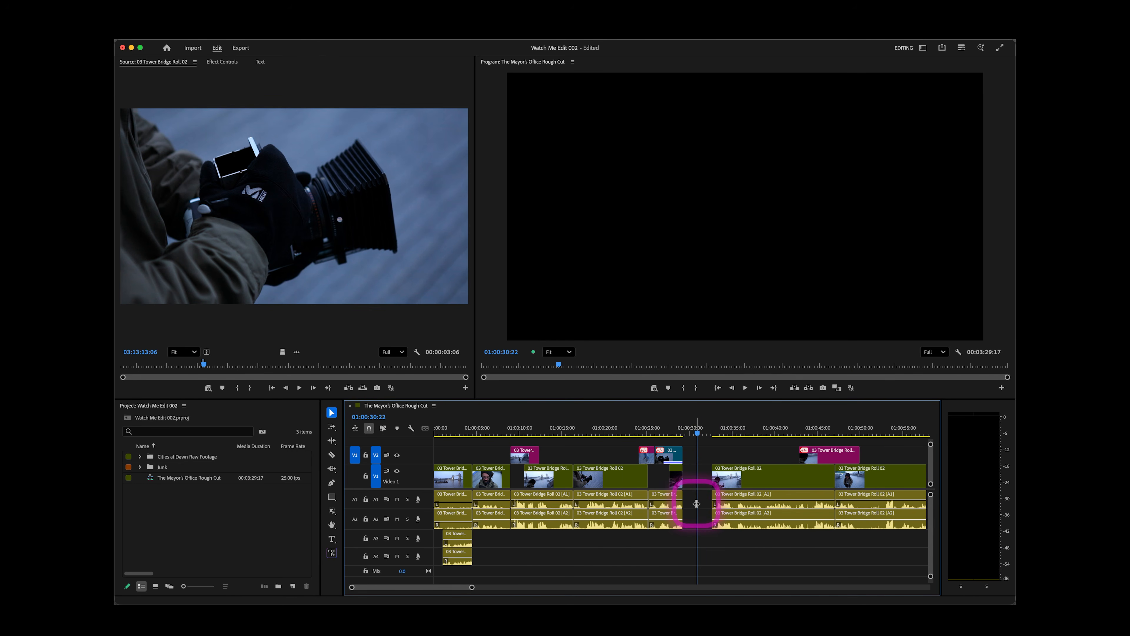
key(Delete)
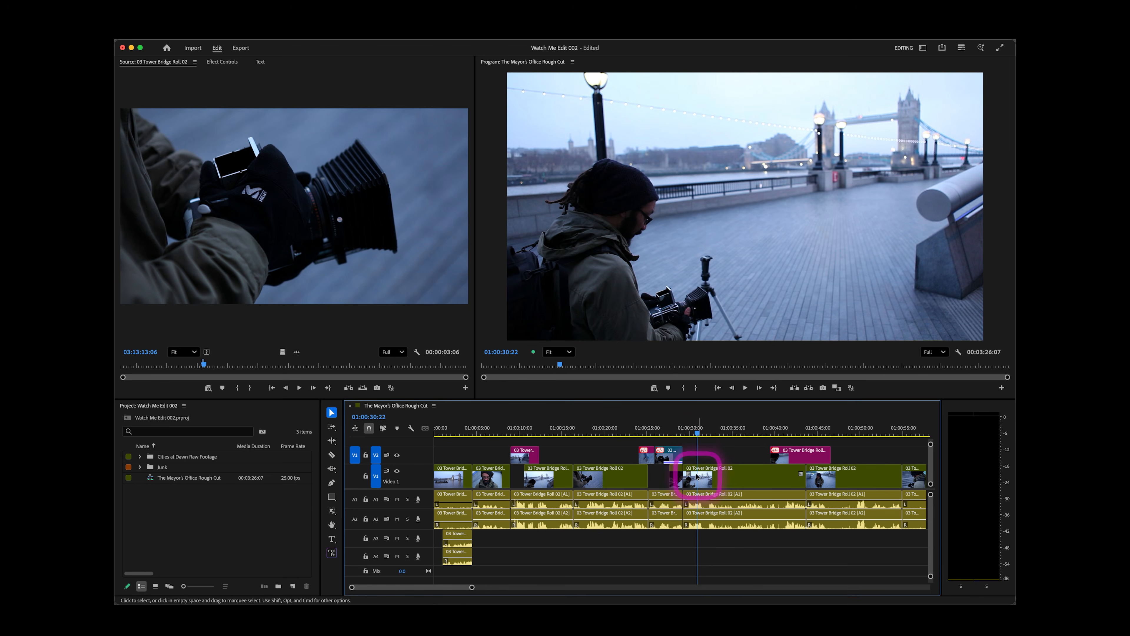
drag(640, 432, 633, 433)
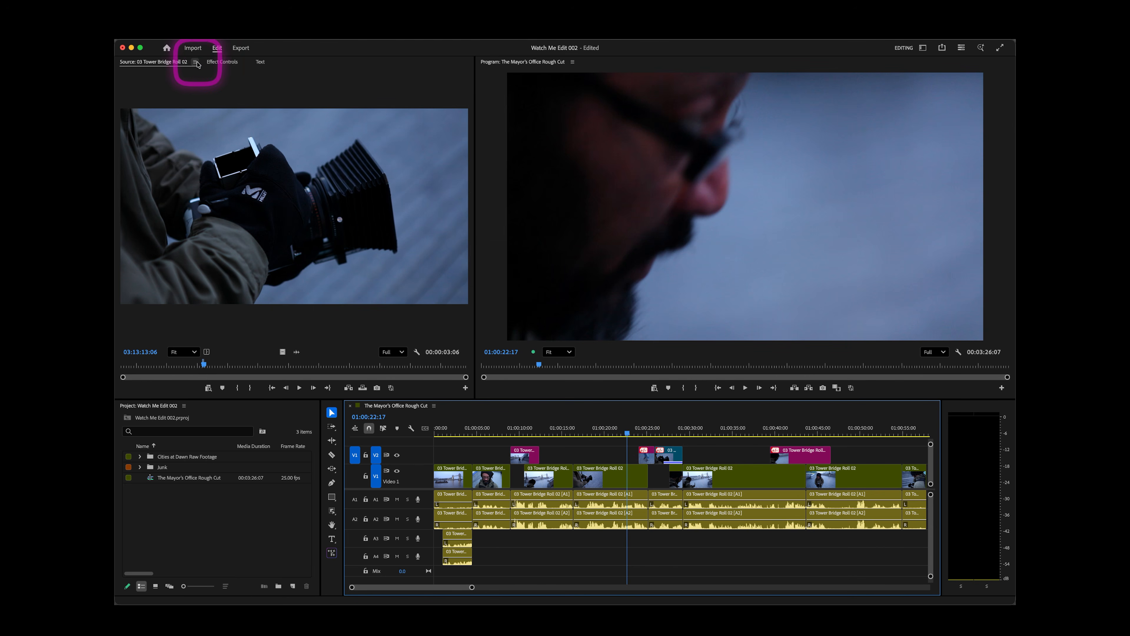
click(196, 62)
click(236, 128)
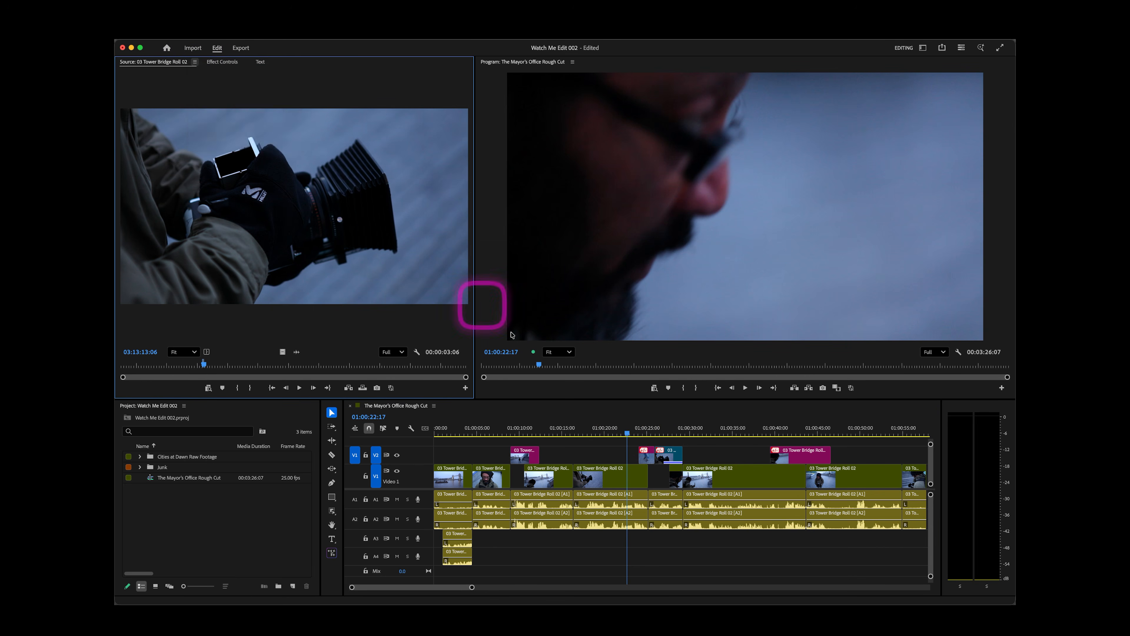
Play the cutaways on V2 from 01:00:22:17 and check the V1 cut at 01:00:29:06 frame by frame.
click(623, 461)
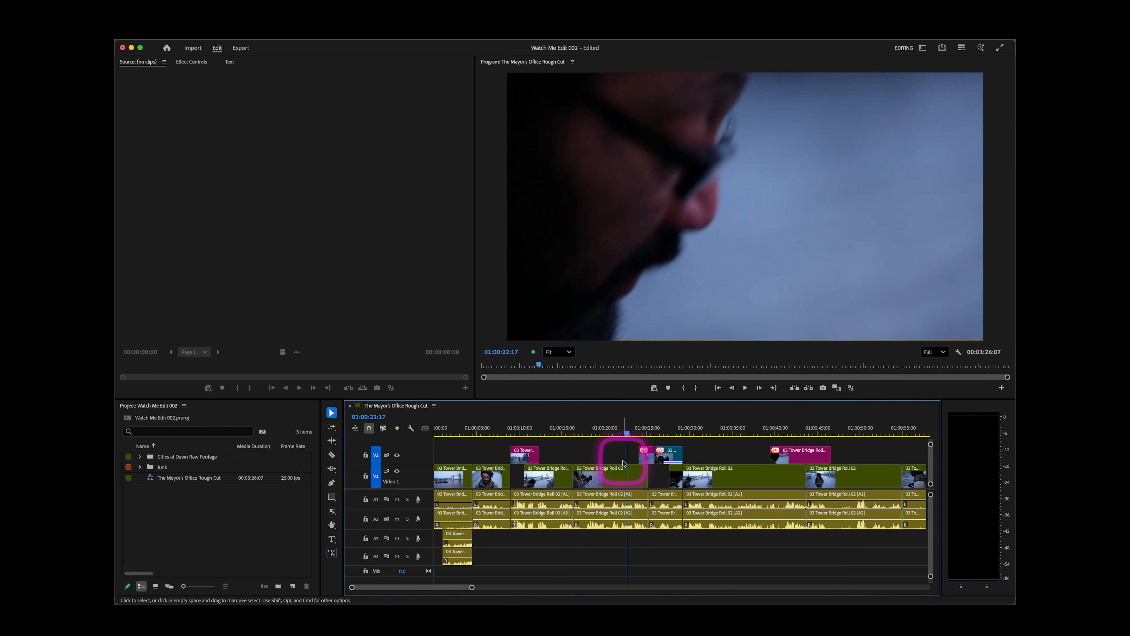
key(space)
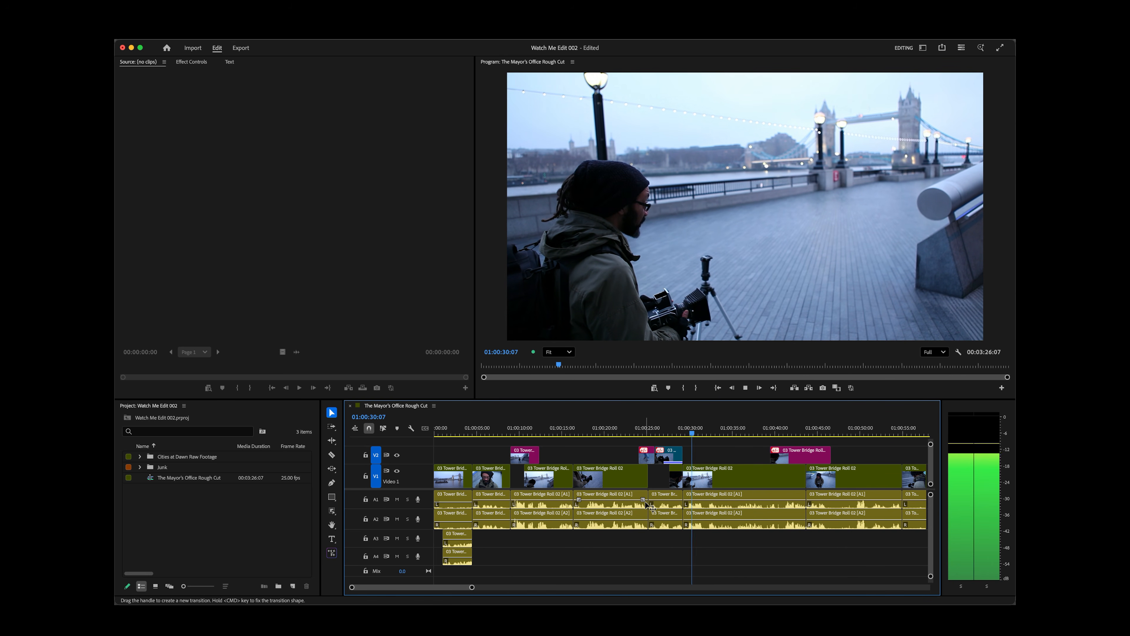
click(714, 396)
click(683, 434)
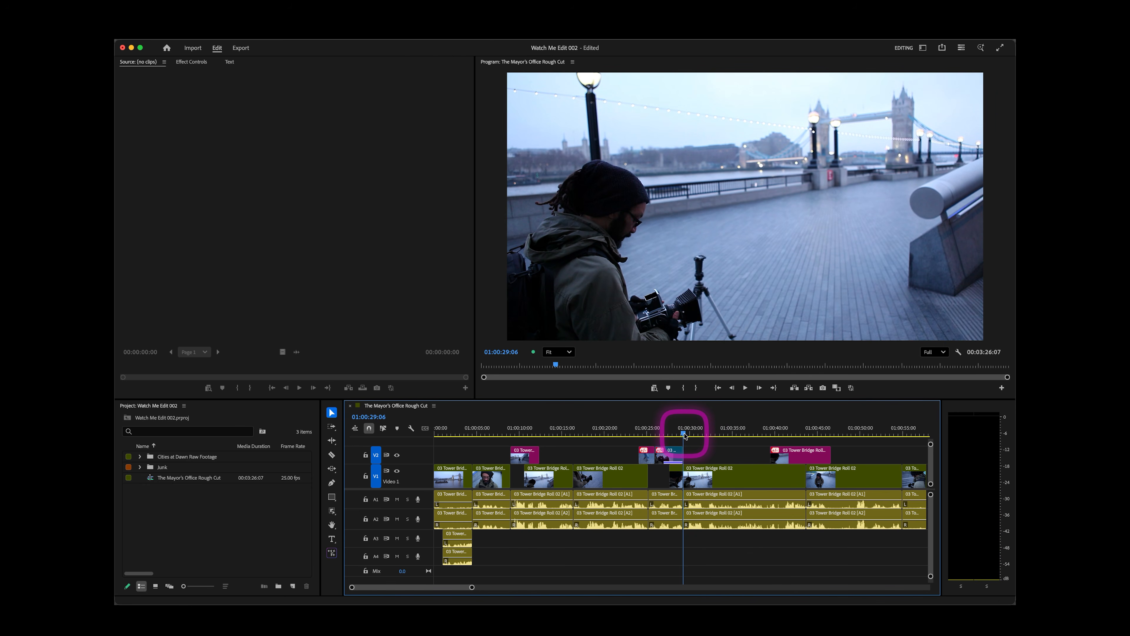
key(Left)
key(Right)
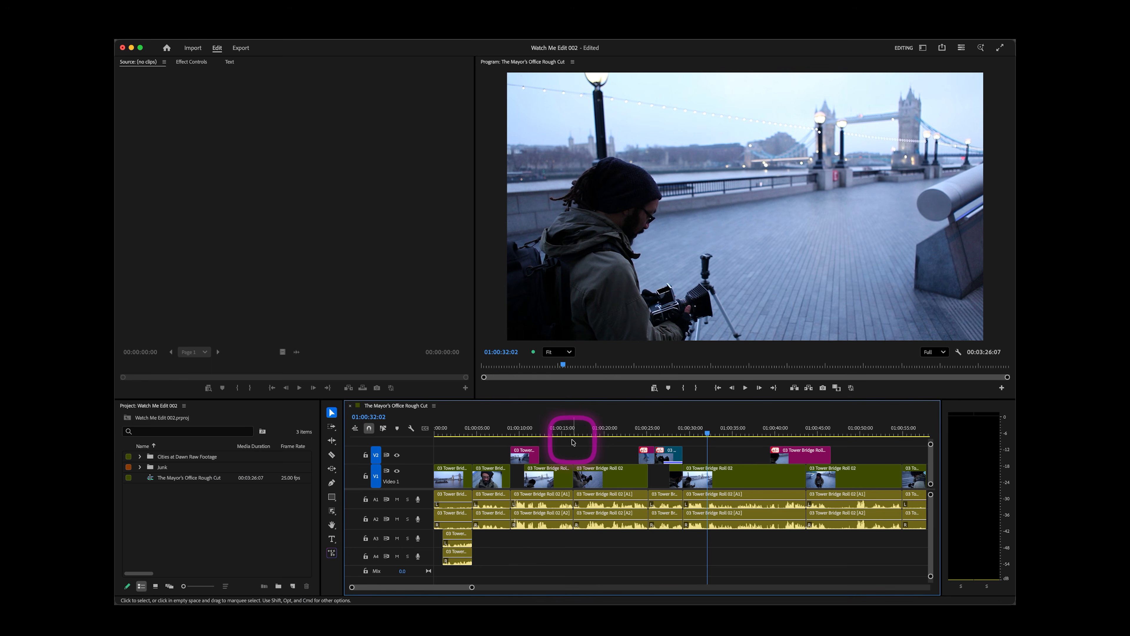
Roll the V1 video cut near 01:00:16 a few frames ahead of its audio cut, and play across it.
key(space)
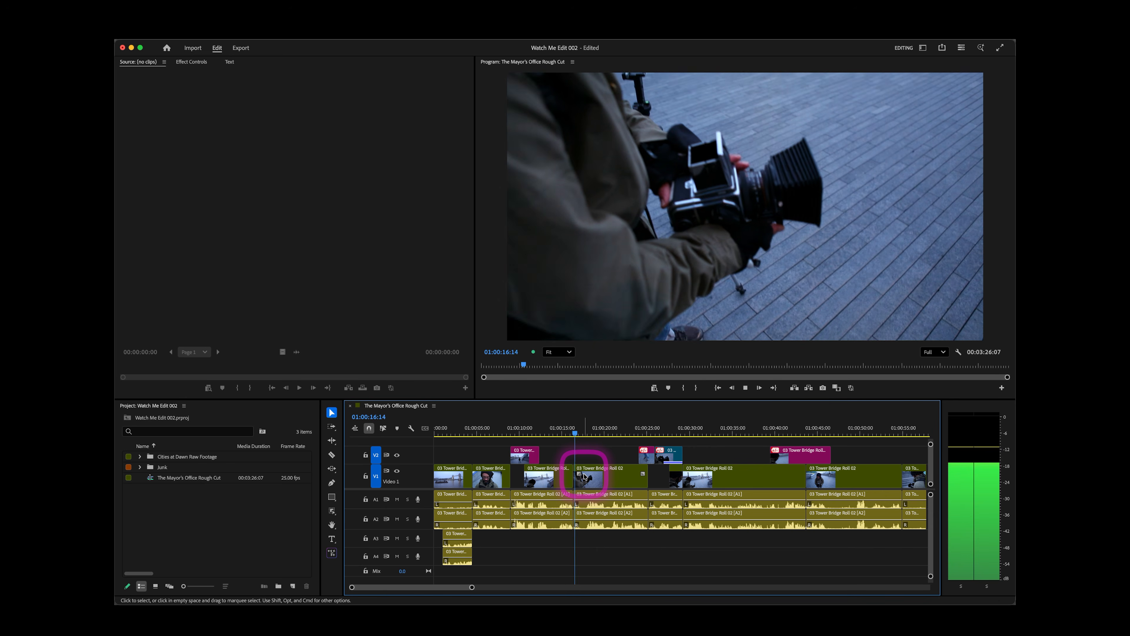
click(565, 431)
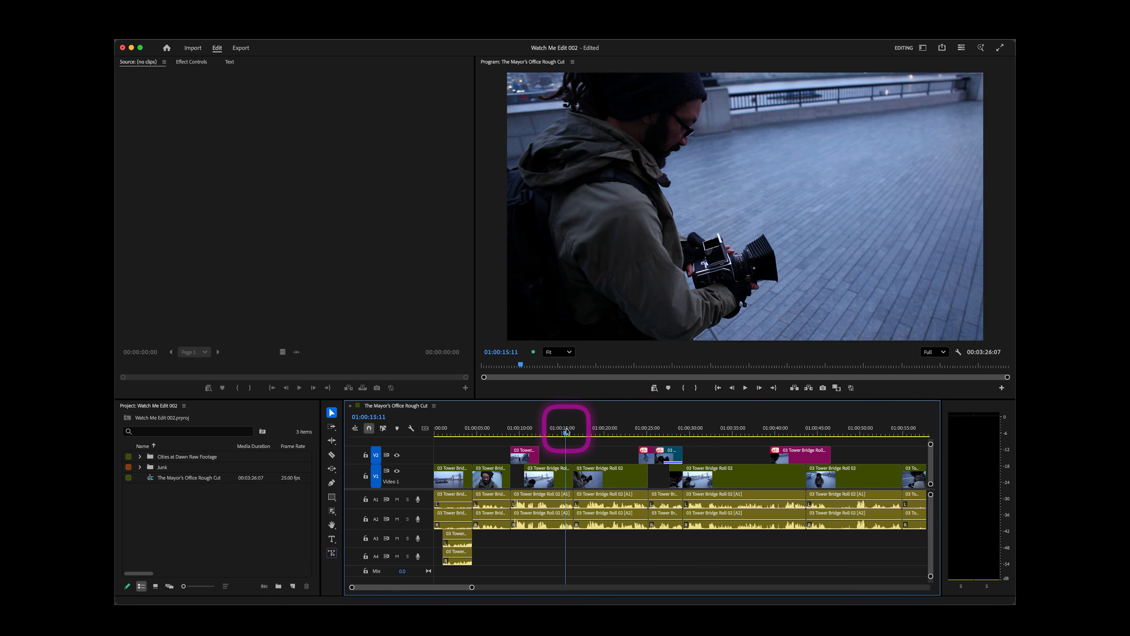
key(=)
key(=)
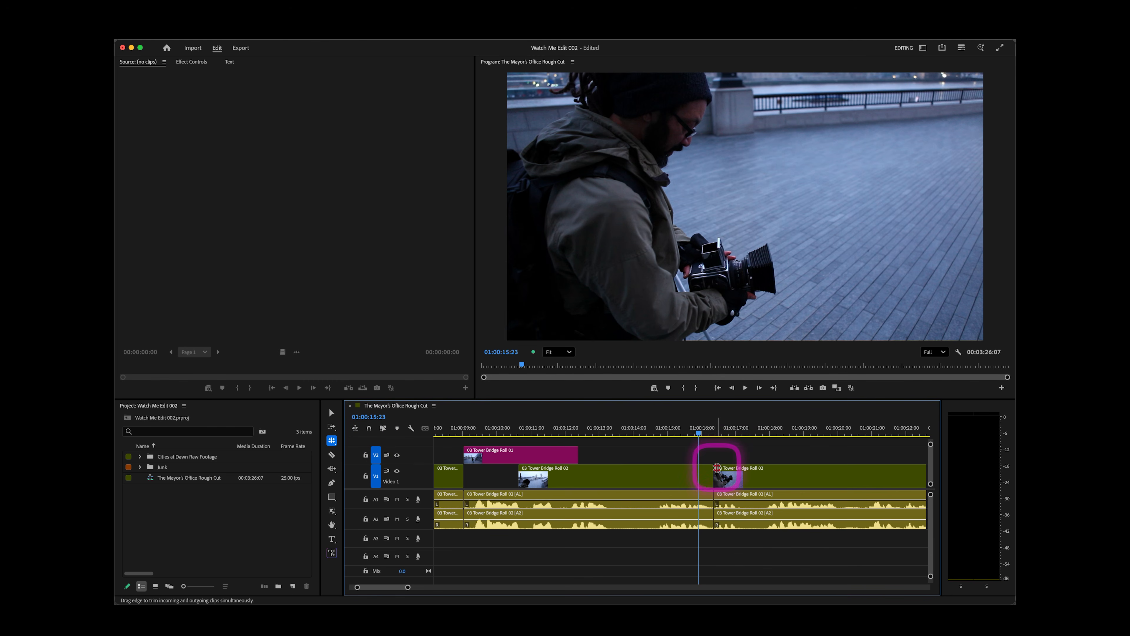
drag(716, 467, 713, 469)
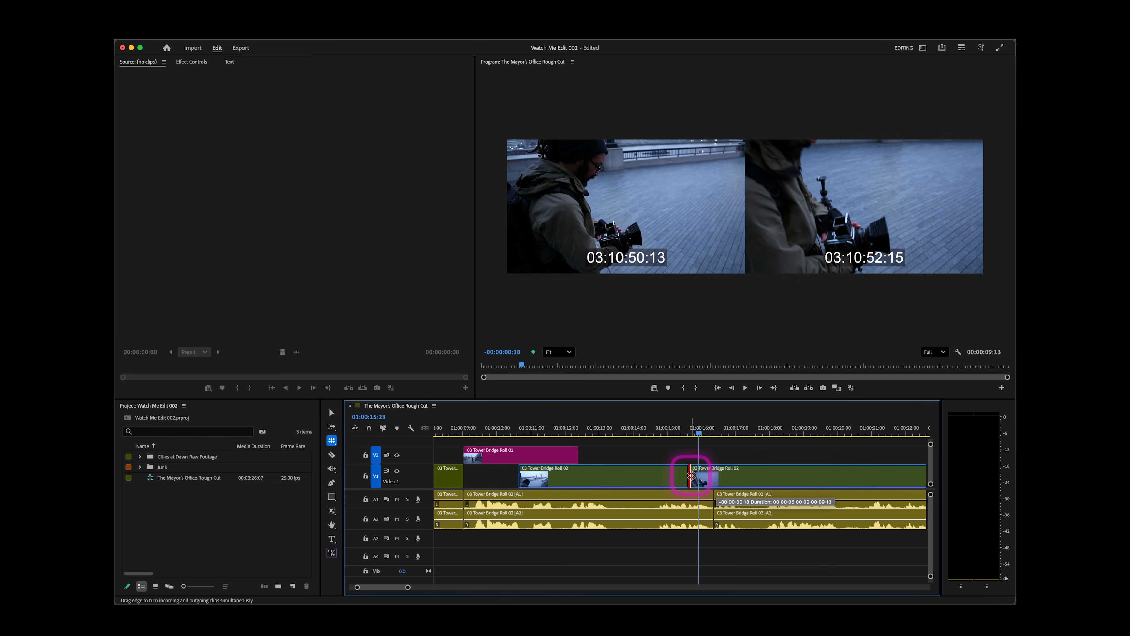
mouse_move(707, 475)
mouse_down()
mouse_move(721, 475)
mouse_move(712, 475)
mouse_up()
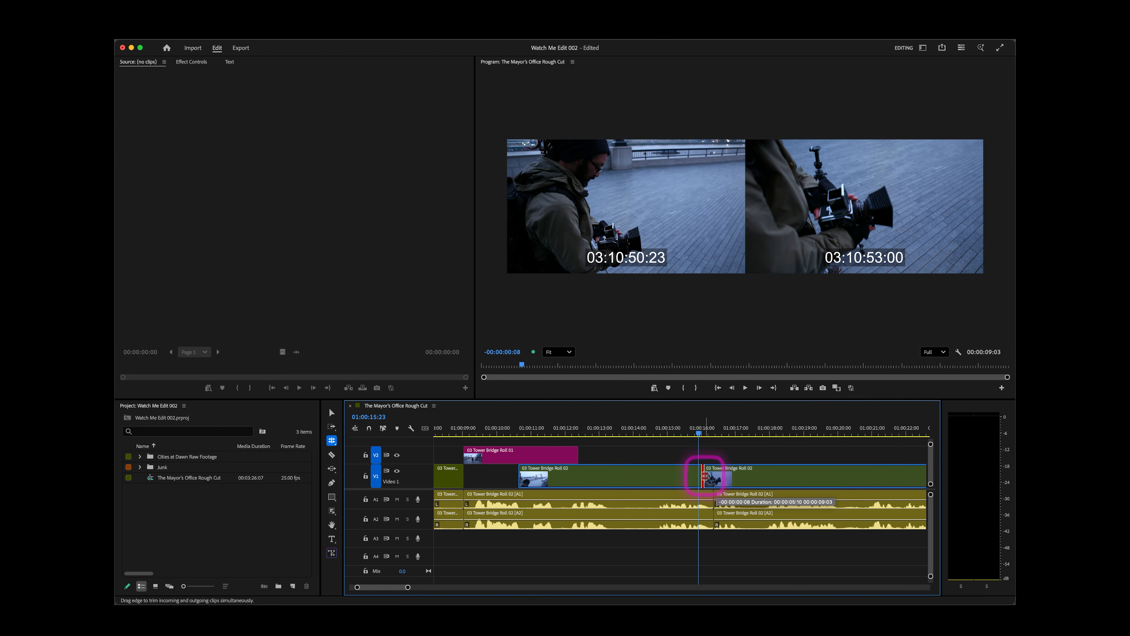
drag(710, 477, 710, 476)
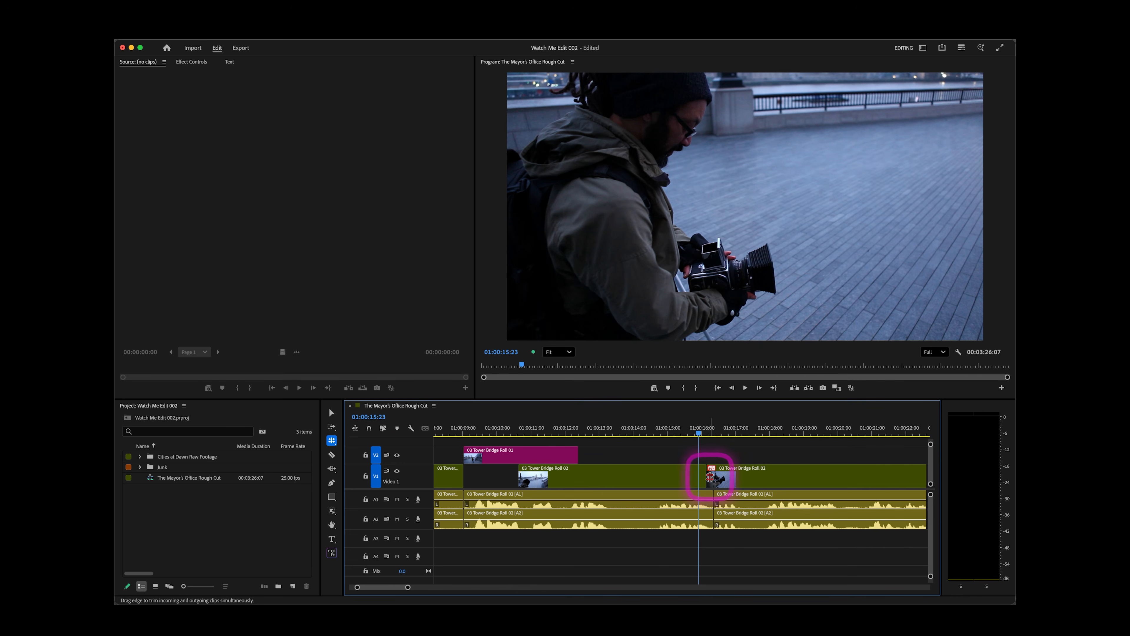
click(331, 414)
click(684, 445)
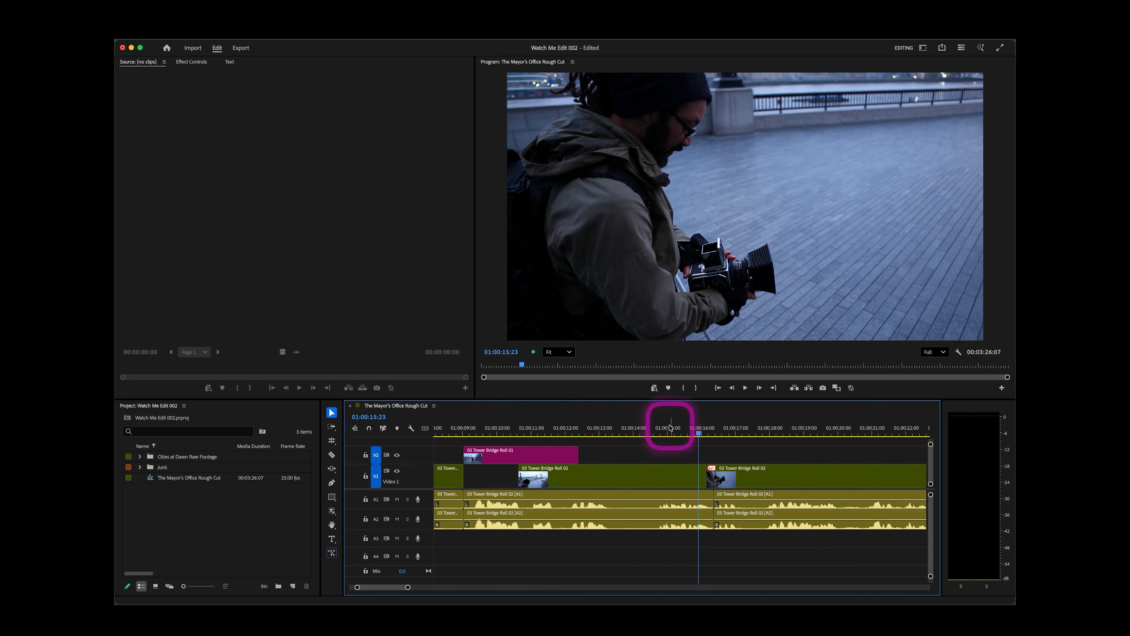
key(space)
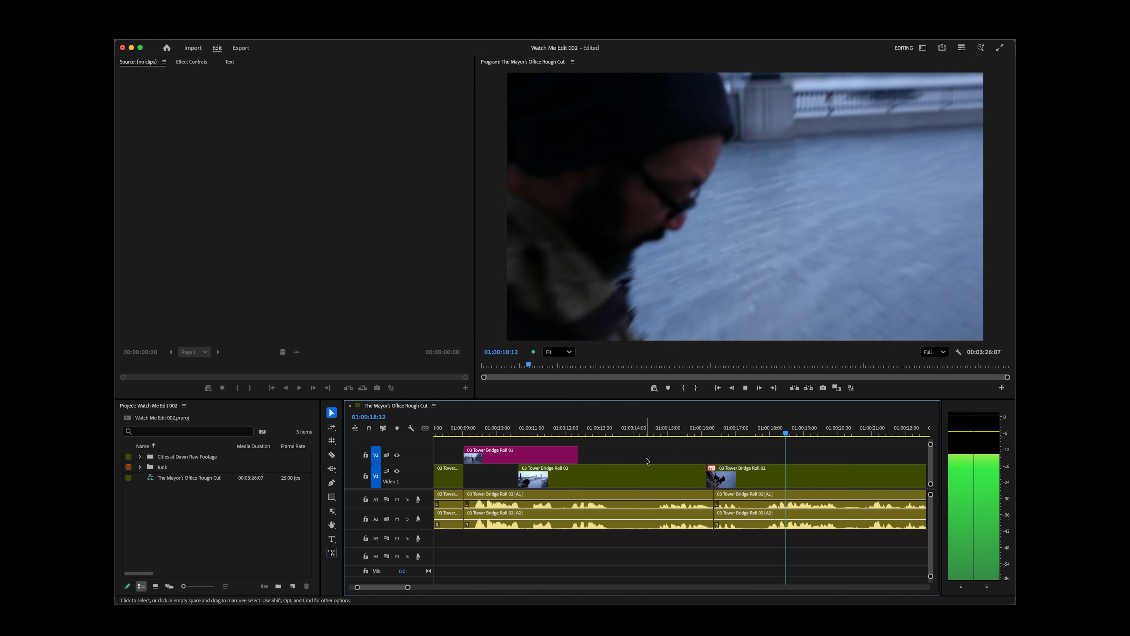
key(space)
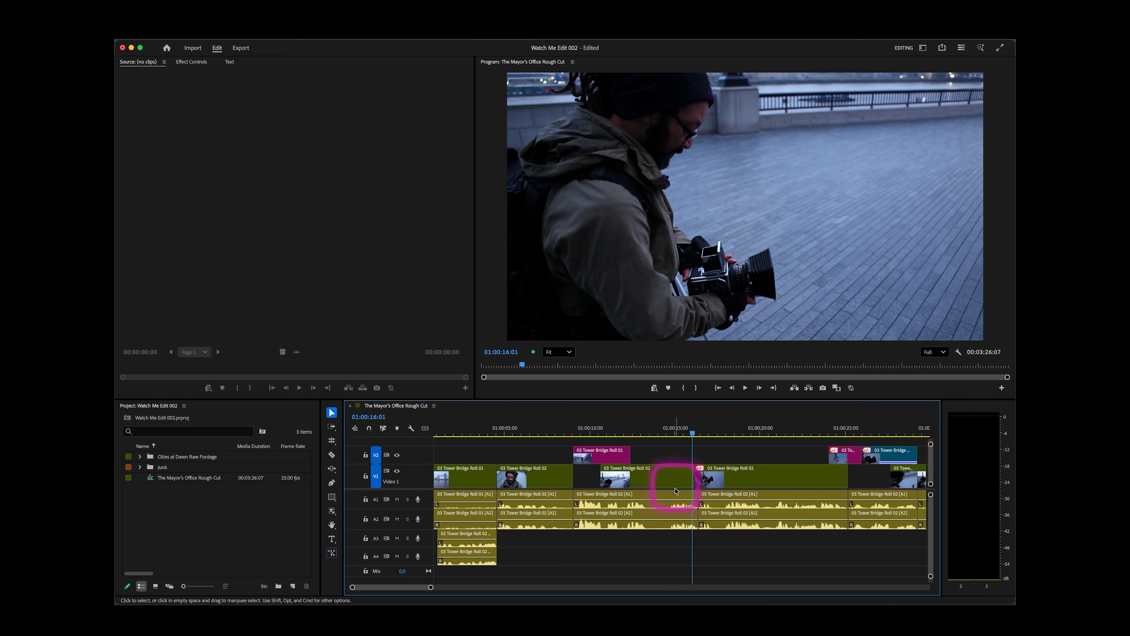
Play the sequence from about 01:00:27:22 into the following shot and mark an Out point at about 01:00:49:04.
drag(803, 430, 896, 431)
key(minus)
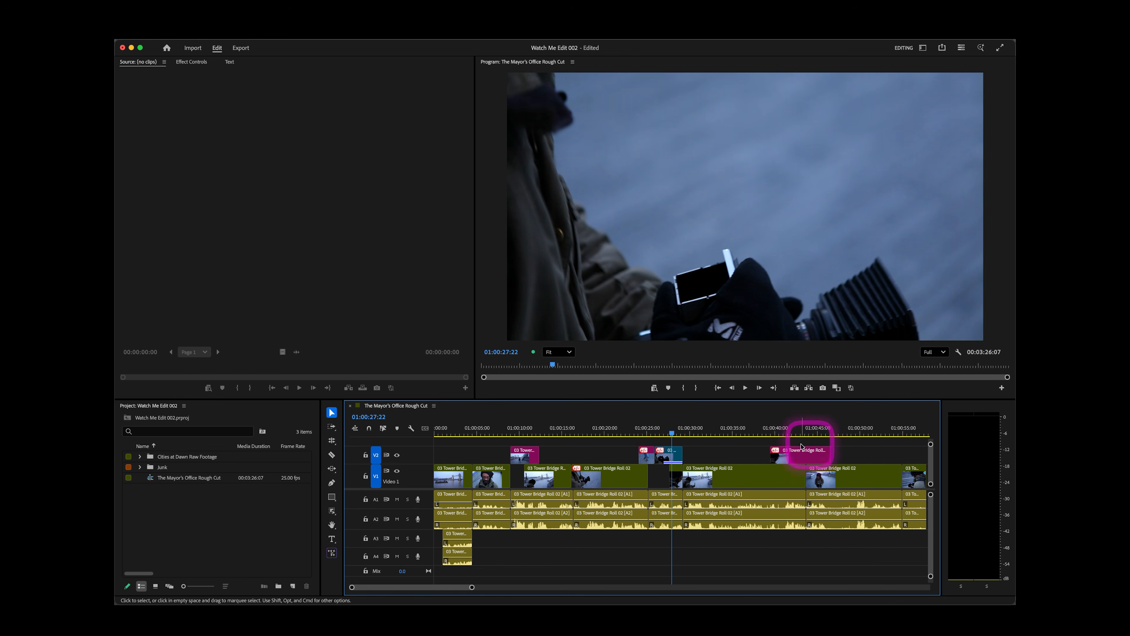
key(space)
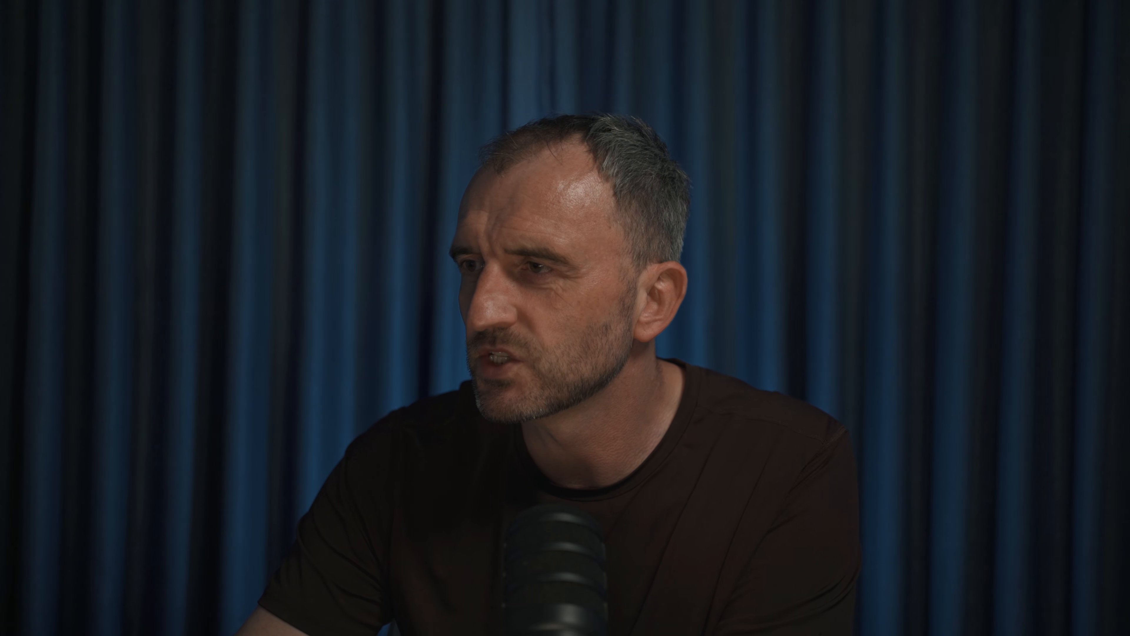
click(598, 445)
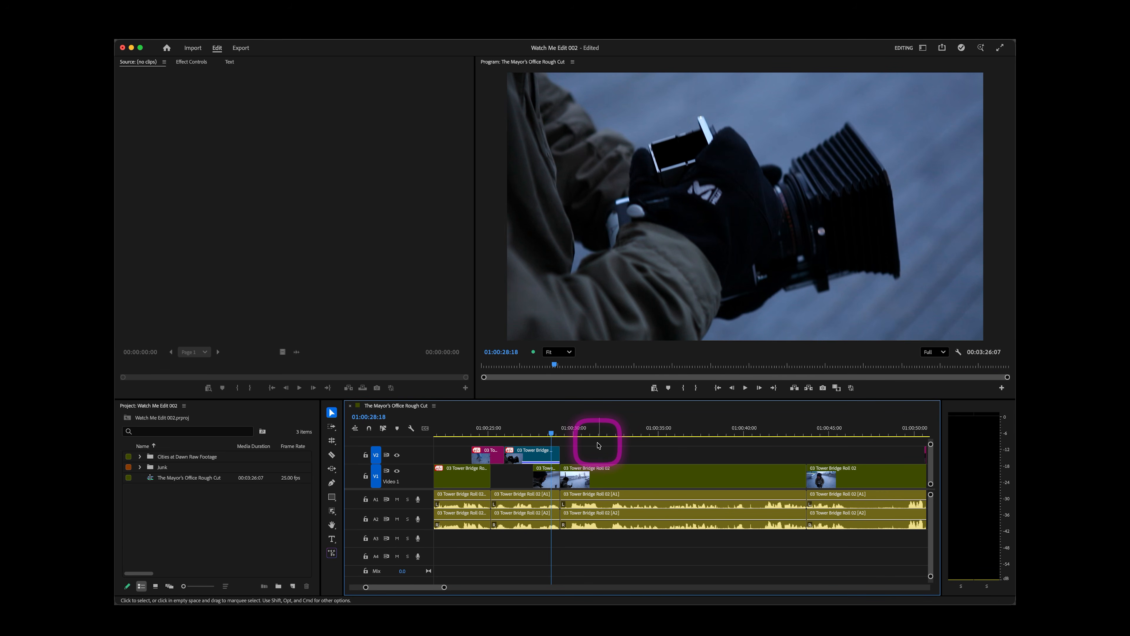
key(space)
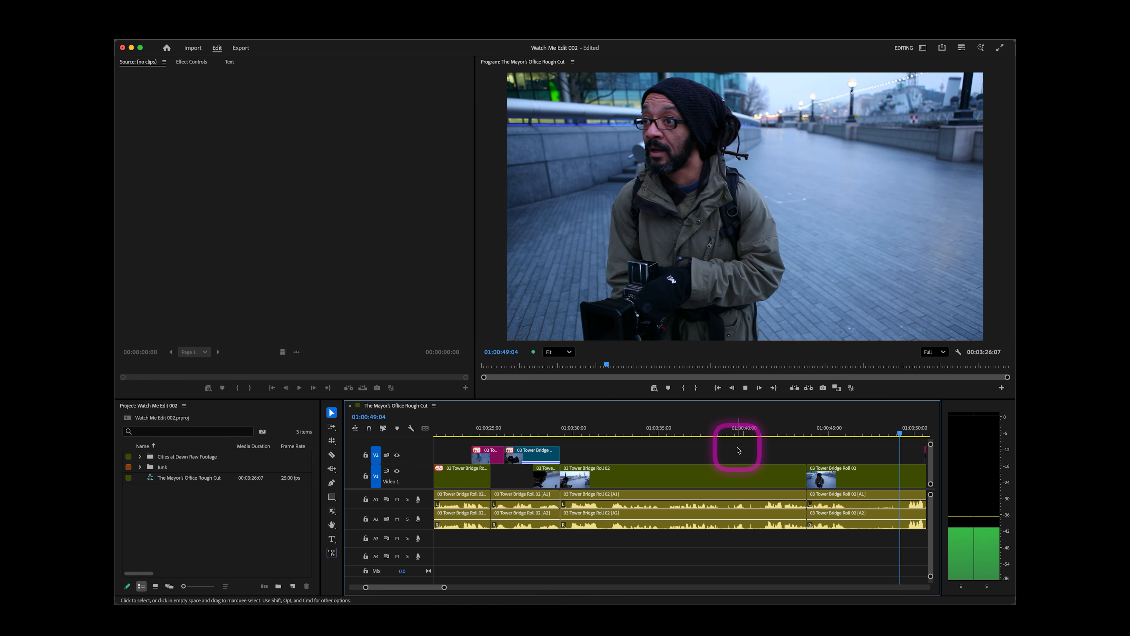
drag(570, 454, 705, 456)
click(480, 432)
key(minus)
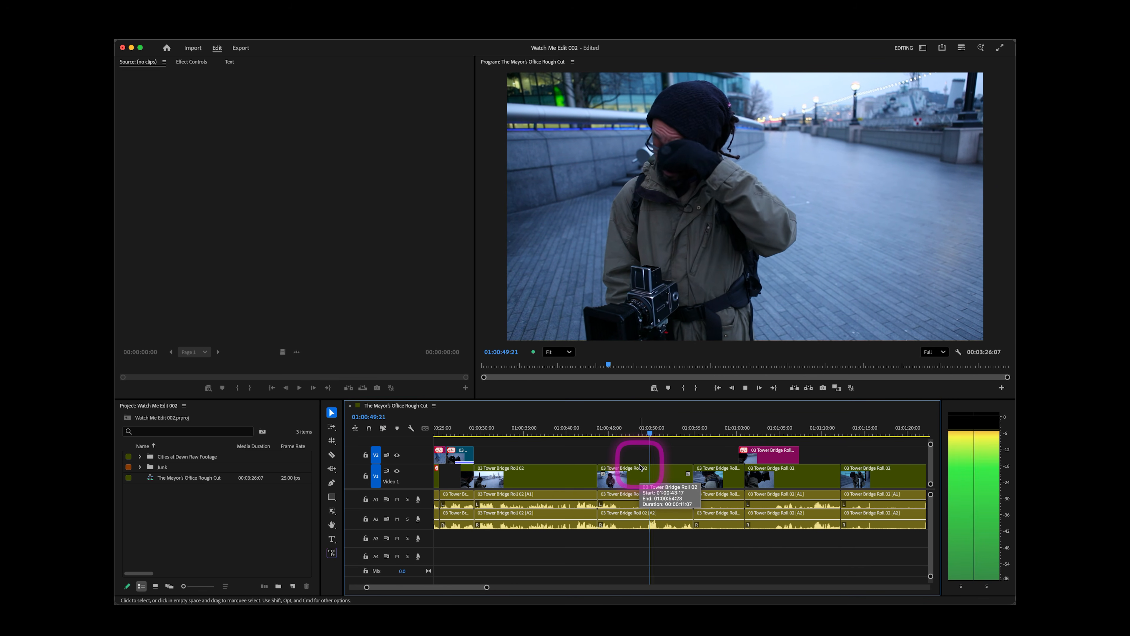
key(o)
key(space)
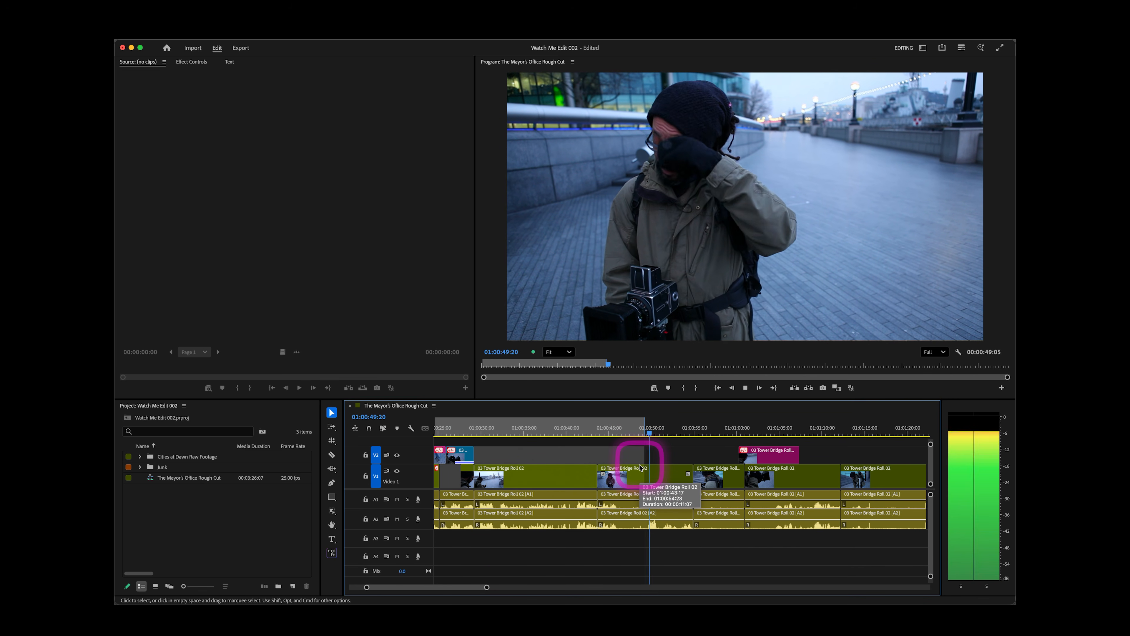
Target audio tracks A1 and A2, replay the end of the tripod shot, and mark an In point at 01:00:39:23.
click(375, 516)
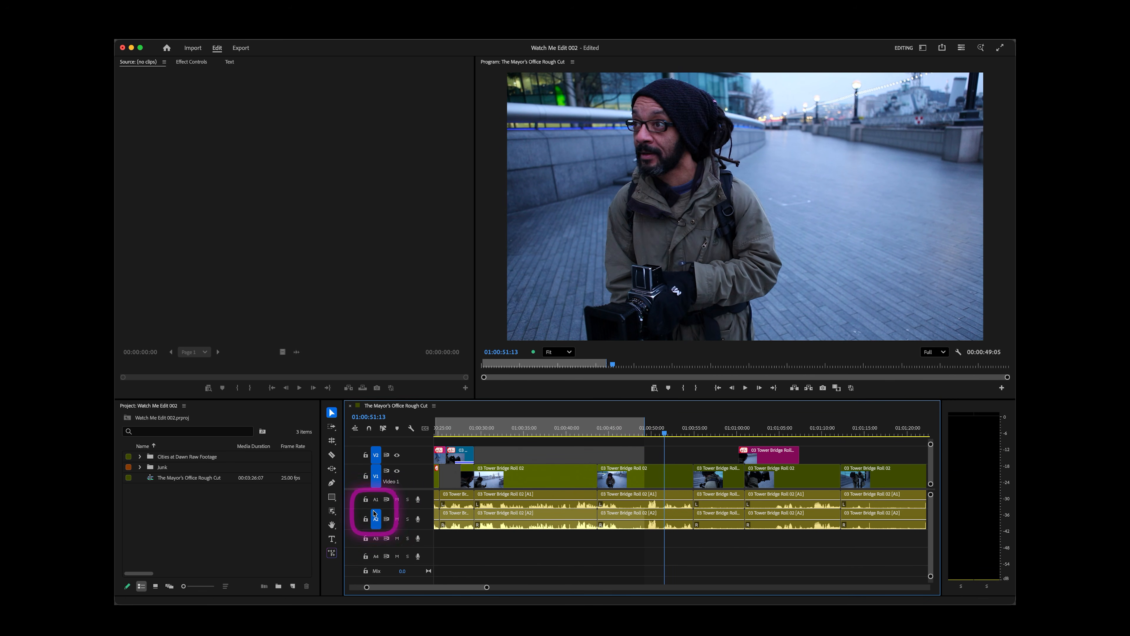
click(374, 500)
drag(621, 430, 546, 446)
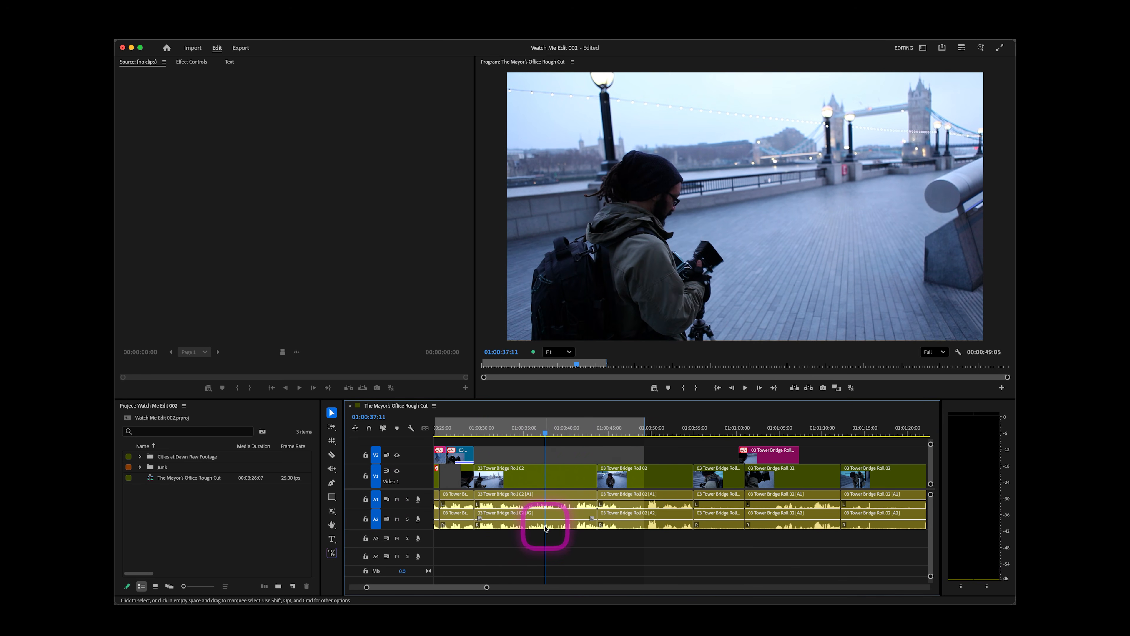
key(space)
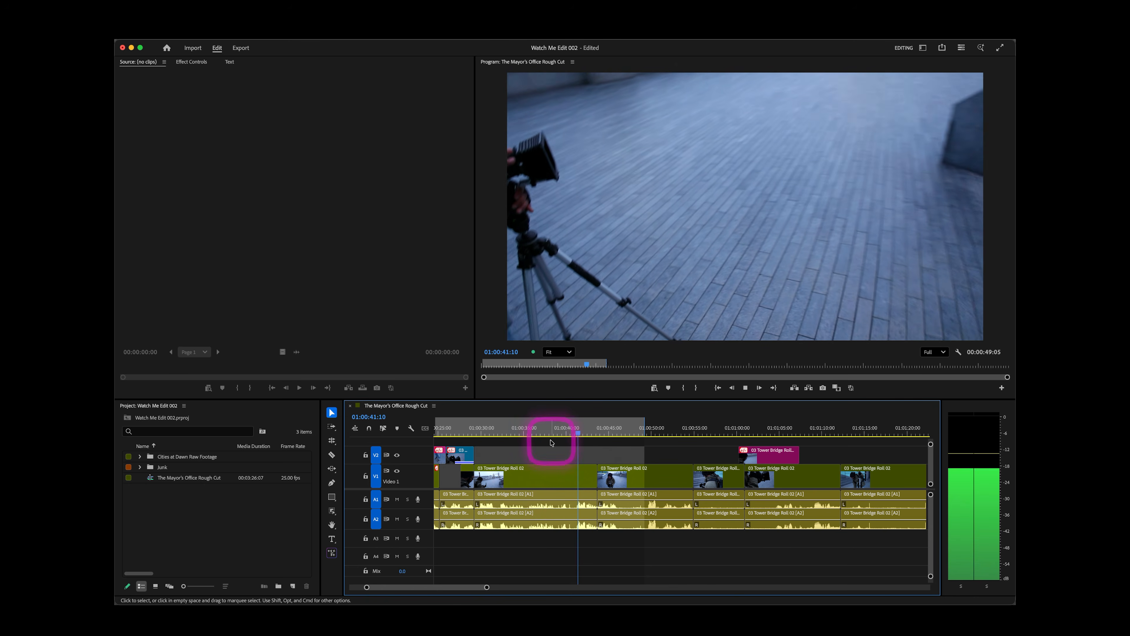
key(space)
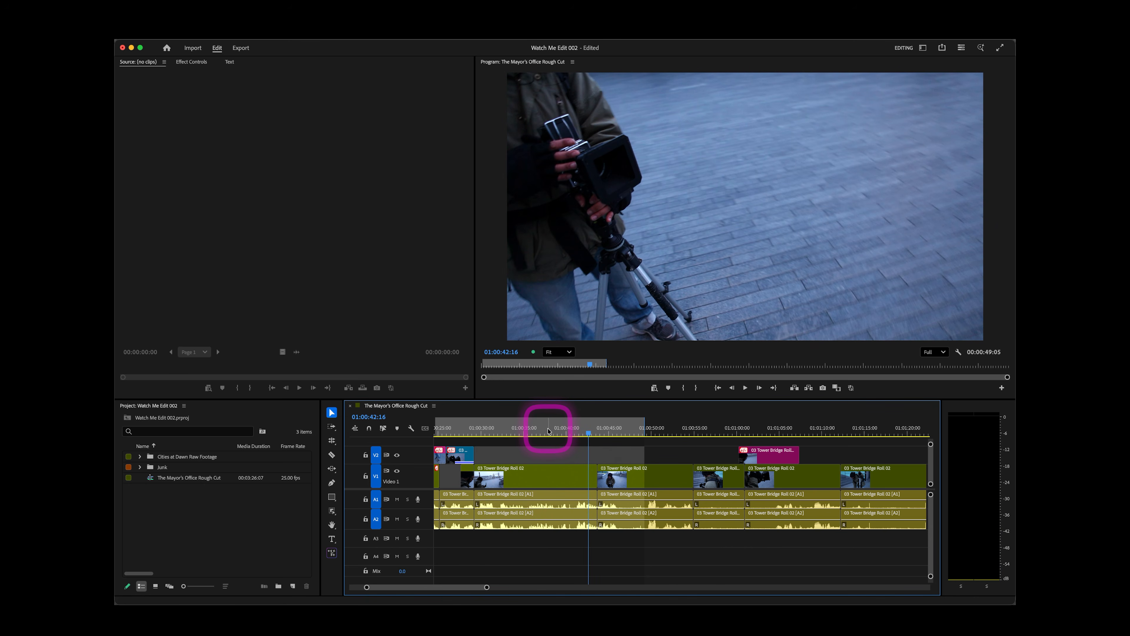
click(560, 430)
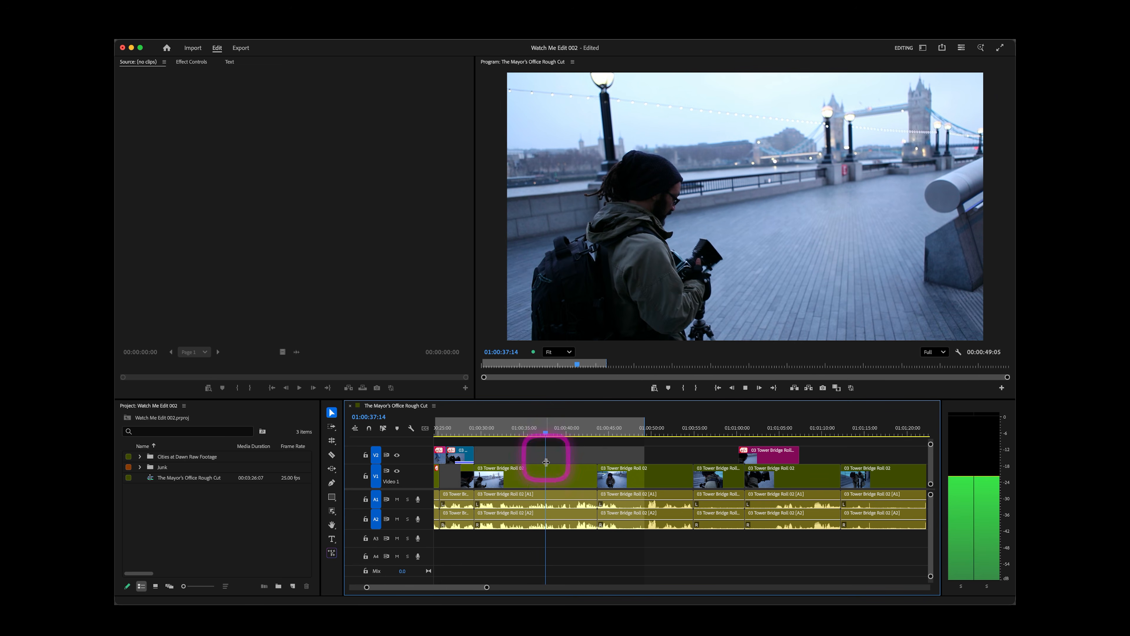
key(space)
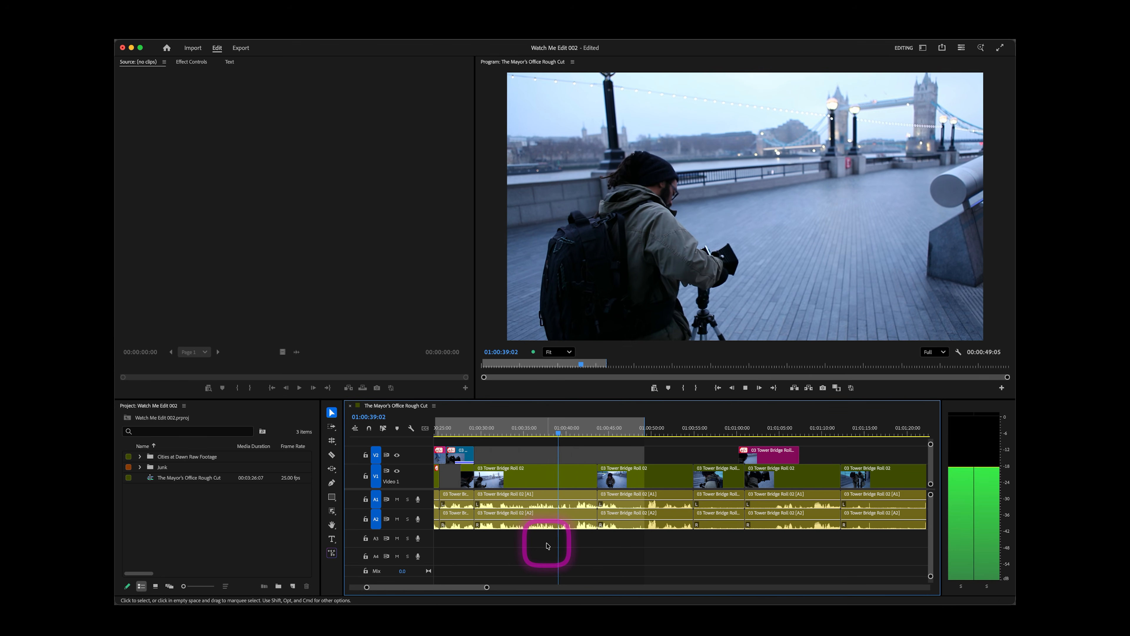
key(space)
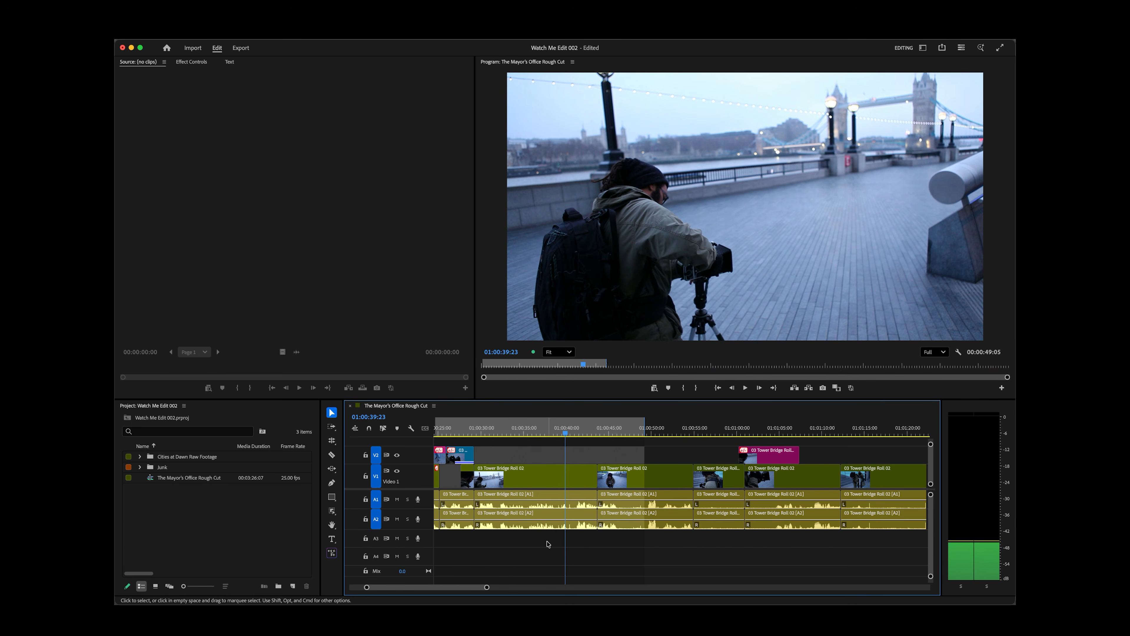
key(i)
Extract the marked range, closing the gap, and play across the new join at 01:00:39:23.
click(547, 578)
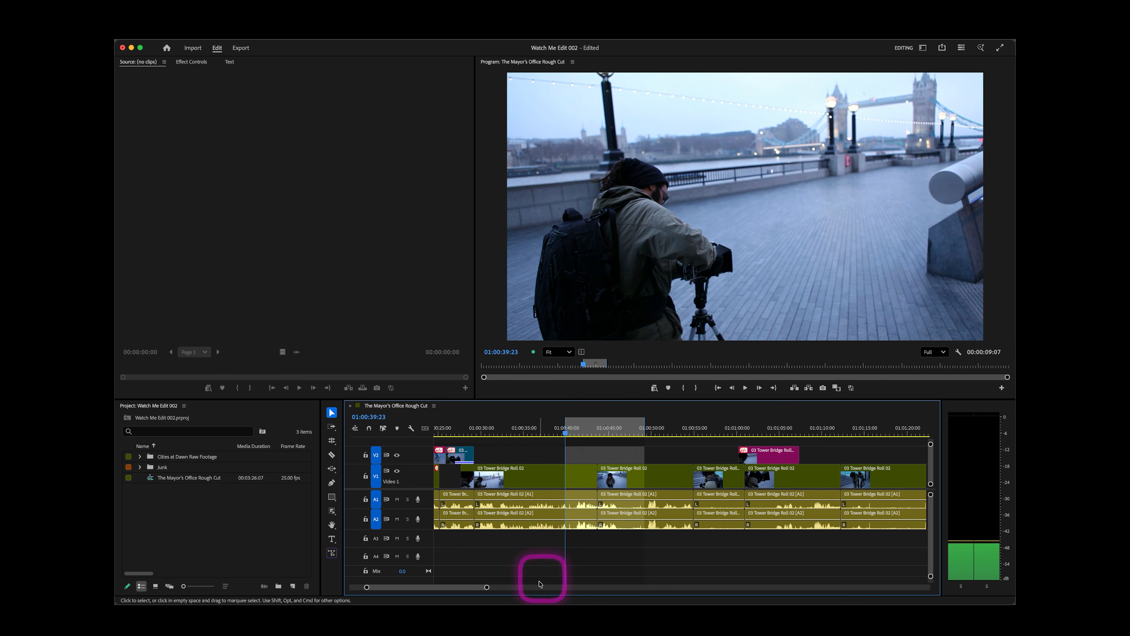
key(apostrophe)
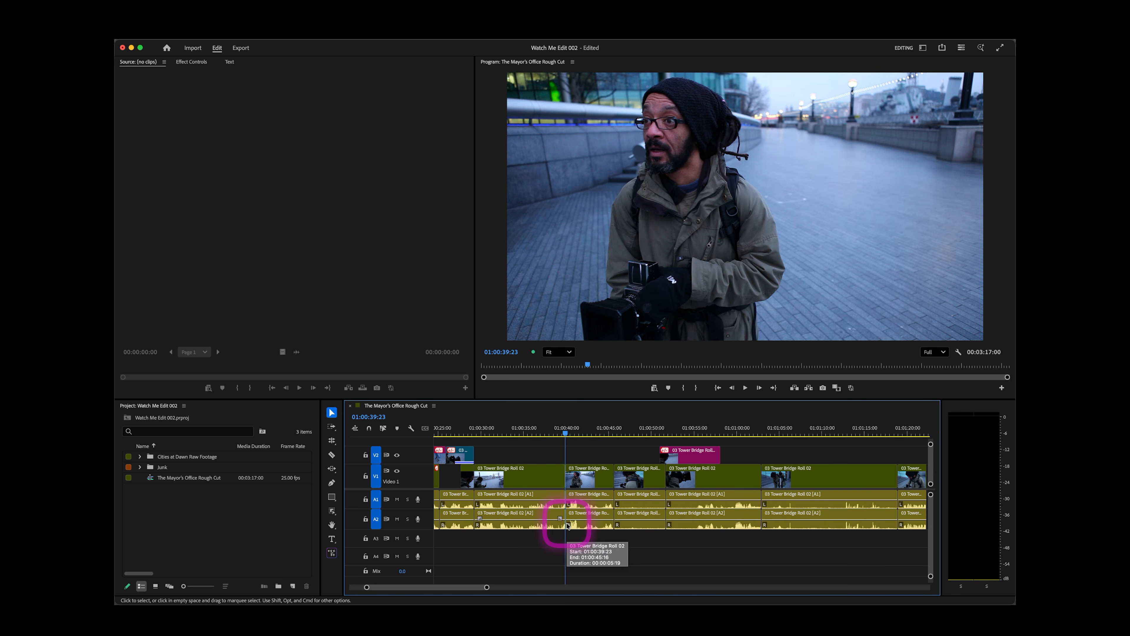
click(552, 433)
key(space)
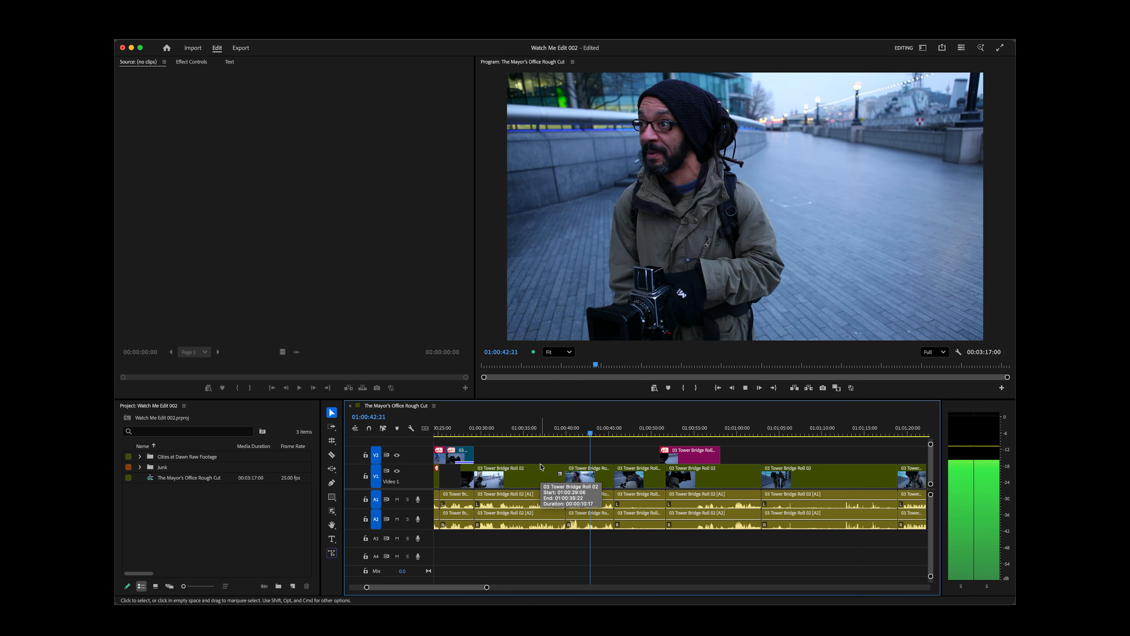
click(530, 429)
click(543, 528)
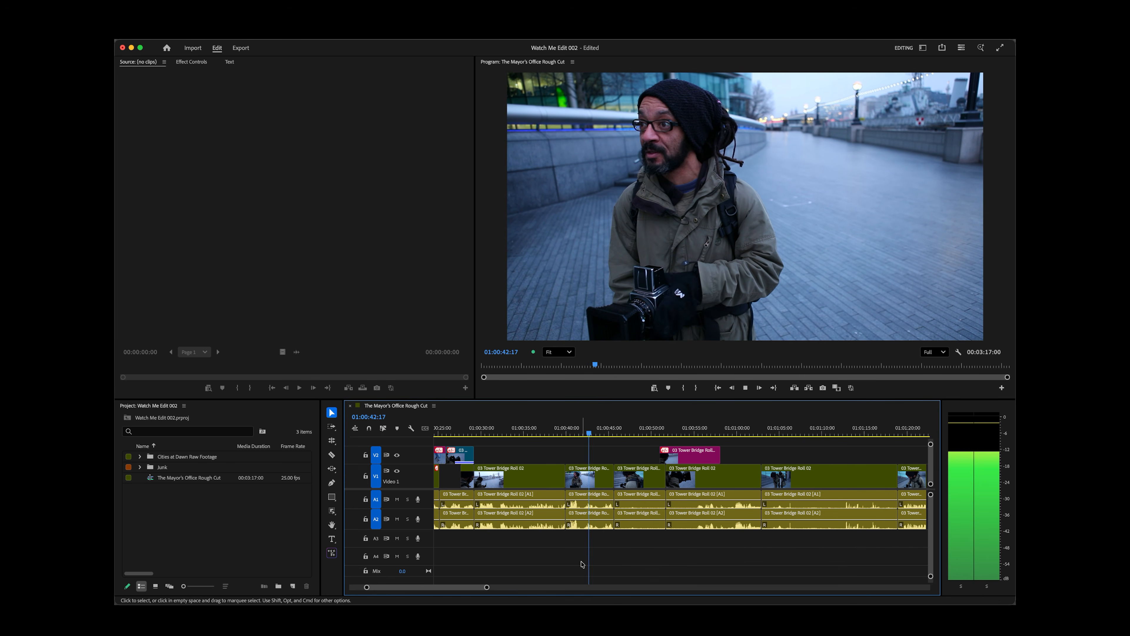
Try rolling the V1 video cut at 01:00:39:23 several frames later than its audio cut, and play across it.
click(562, 428)
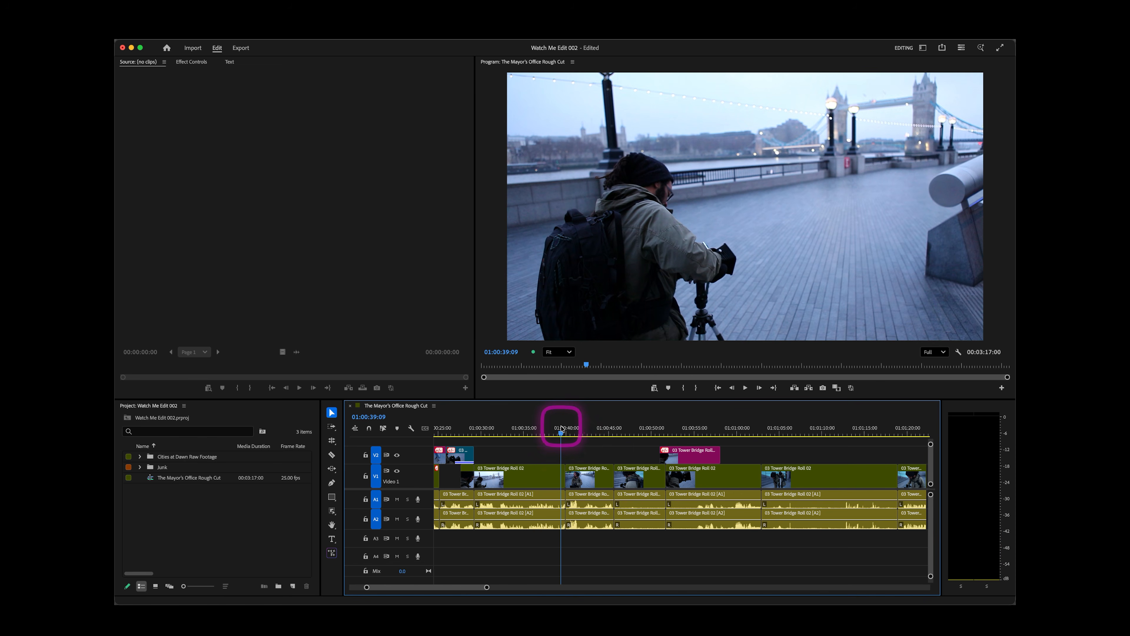
key(=)
key(=)
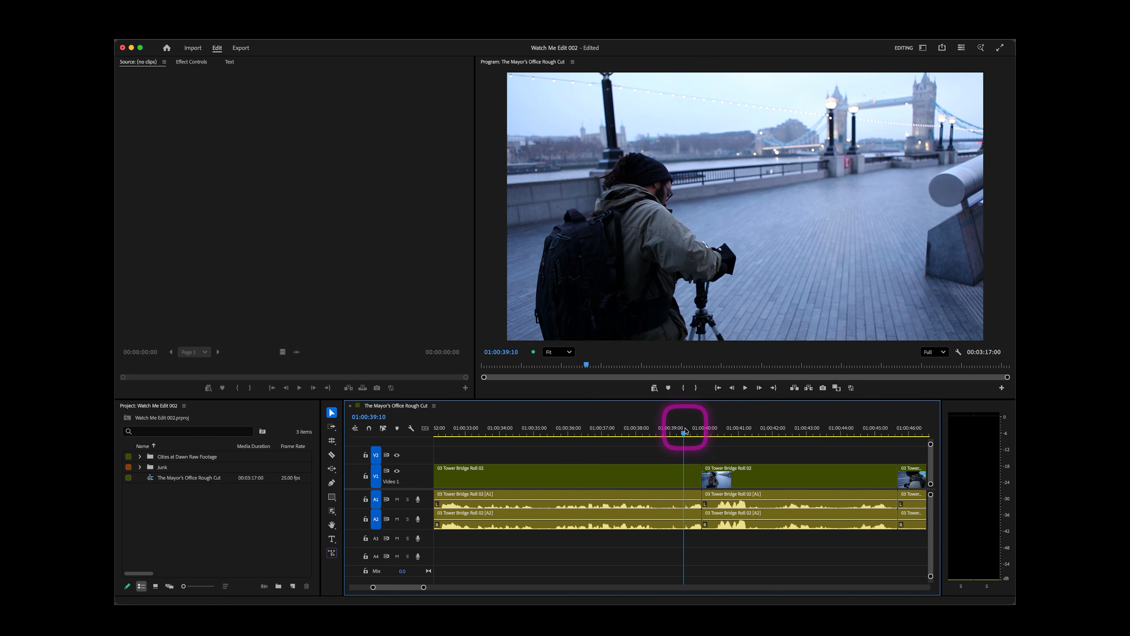
drag(685, 430, 699, 430)
click(334, 440)
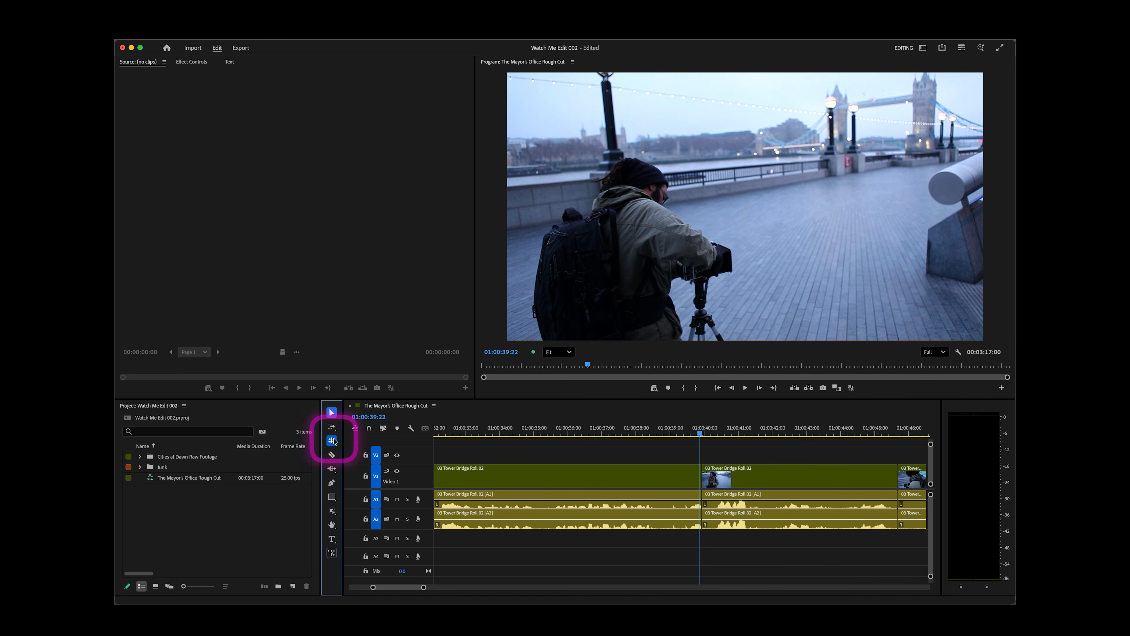
drag(706, 475, 714, 475)
click(331, 412)
click(691, 430)
key(space)
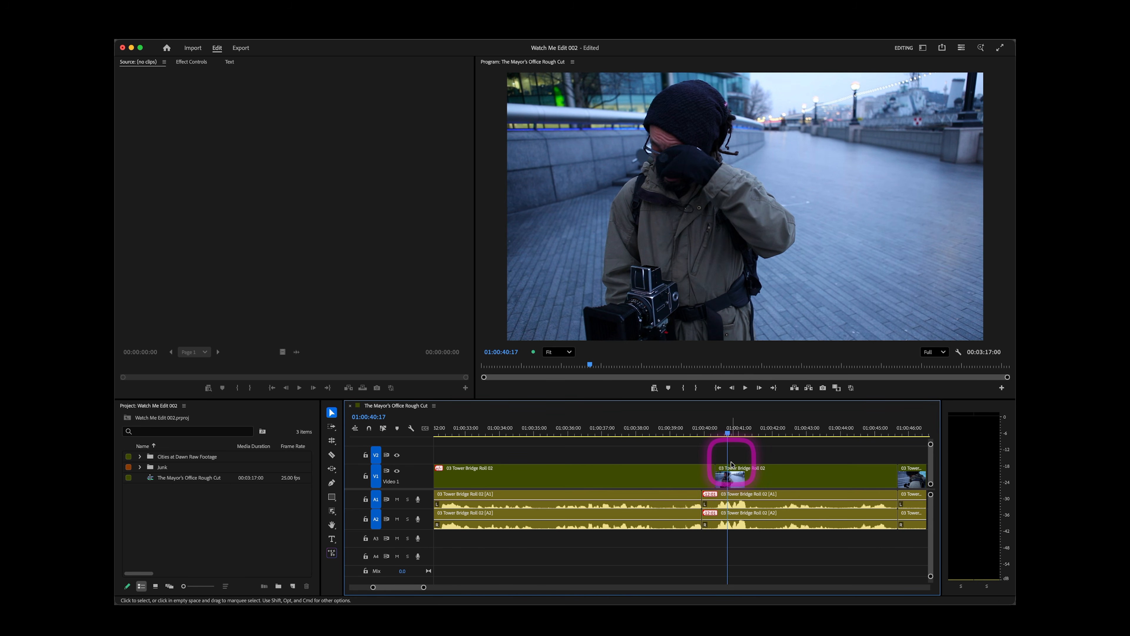
click(697, 428)
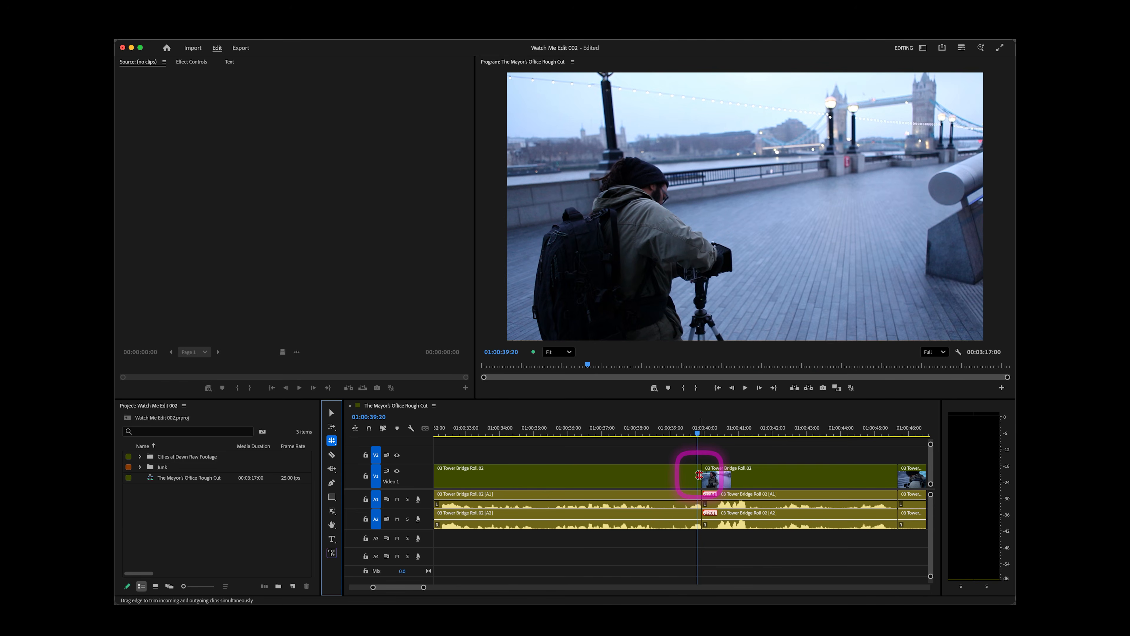
Roll the V1 video cut at 01:00:39:23 a few frames earlier than its audio cut, to 01:00:39:18, and play across it.
mouse_move(703, 473)
mouse_down()
mouse_move(687, 474)
mouse_move(696, 473)
mouse_up()
click(331, 412)
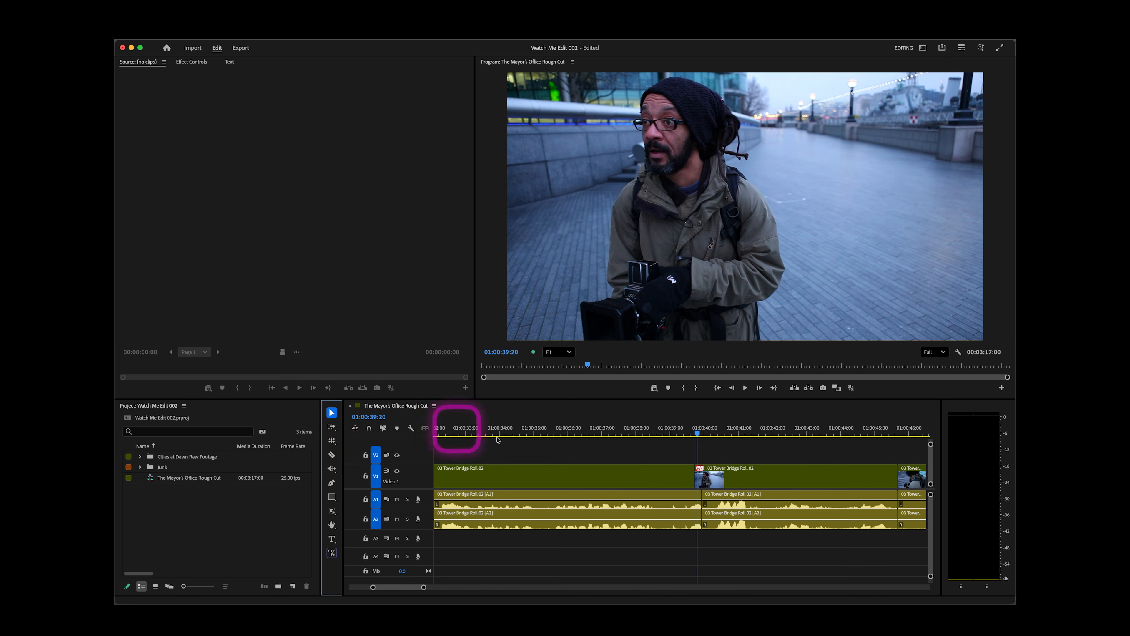
click(674, 440)
key(space)
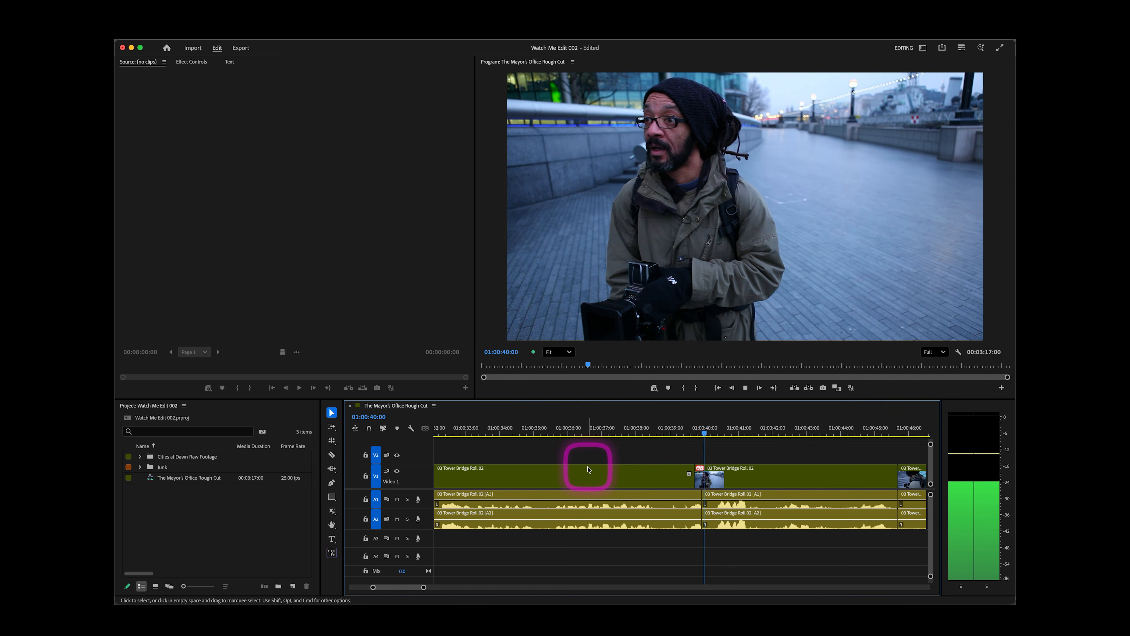
Delete the magenta Tower Bridge Roll 02 cutaway that starts at about 01:00:51 on V2.
click(609, 469)
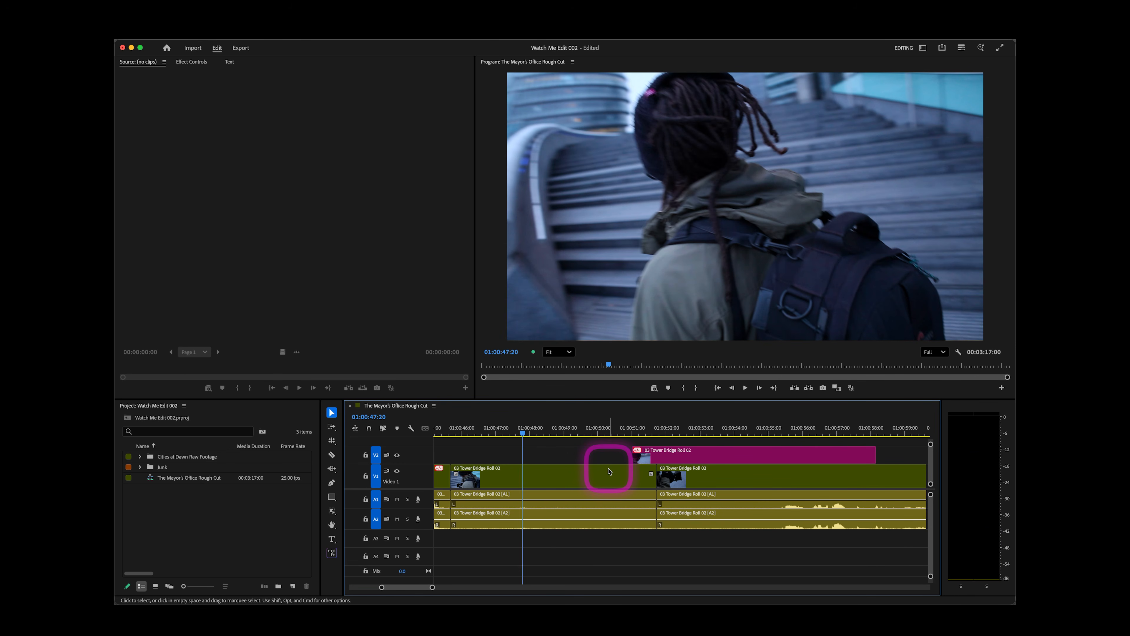
key(minus)
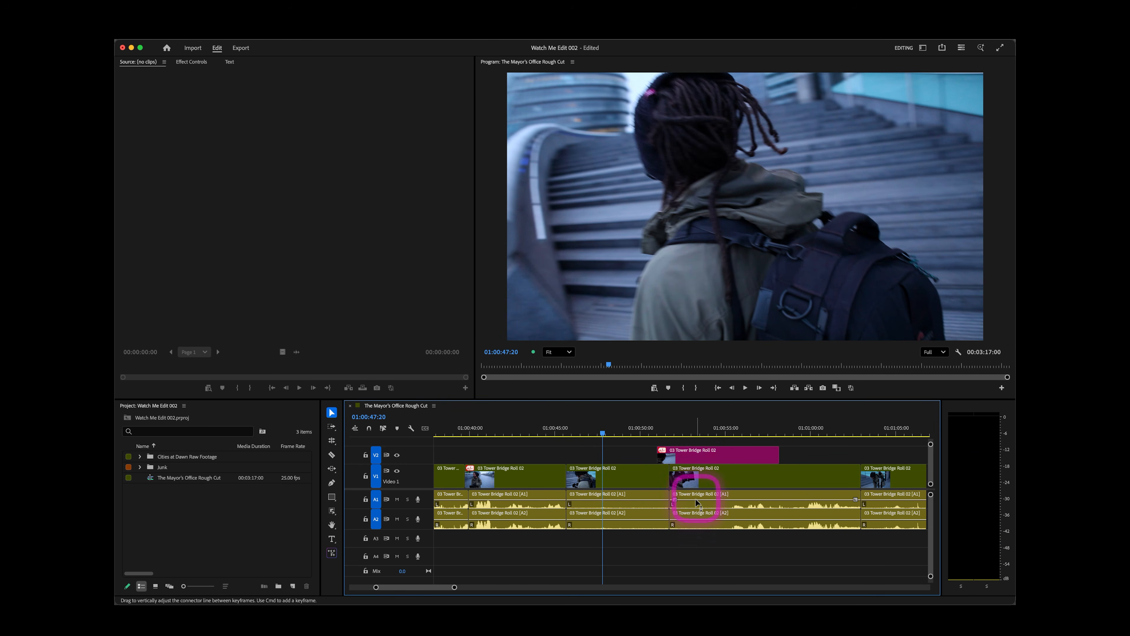
key(space)
click(719, 460)
drag(761, 457, 662, 429)
key(Delete)
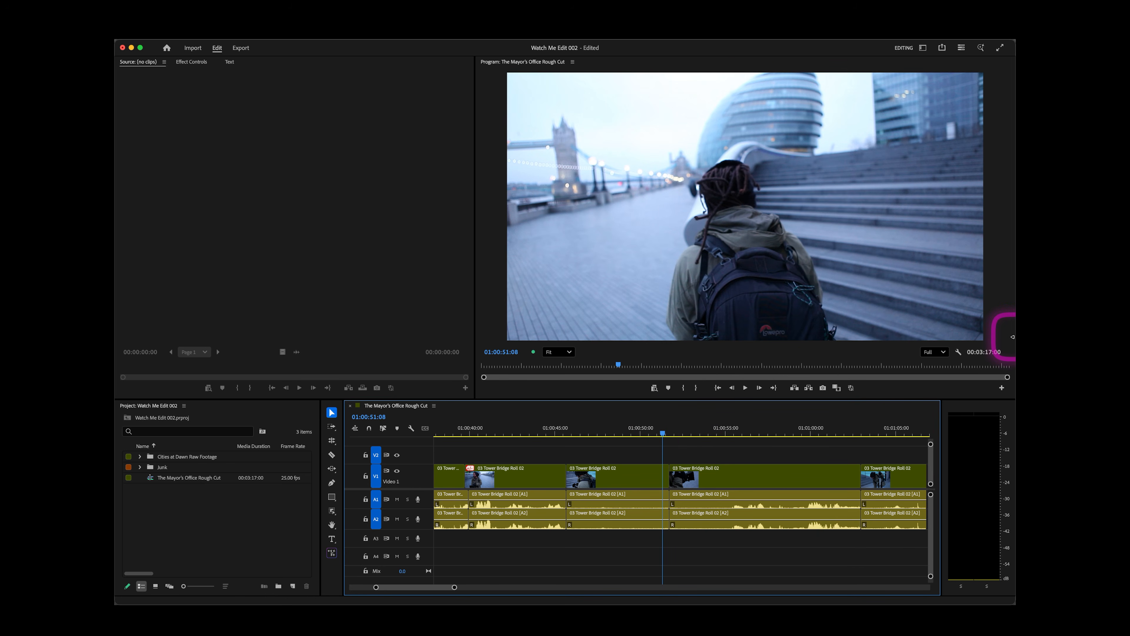
Scrub through the stairs shot and delete its audio from A1 and A2, leaving the gap open.
drag(592, 429, 622, 438)
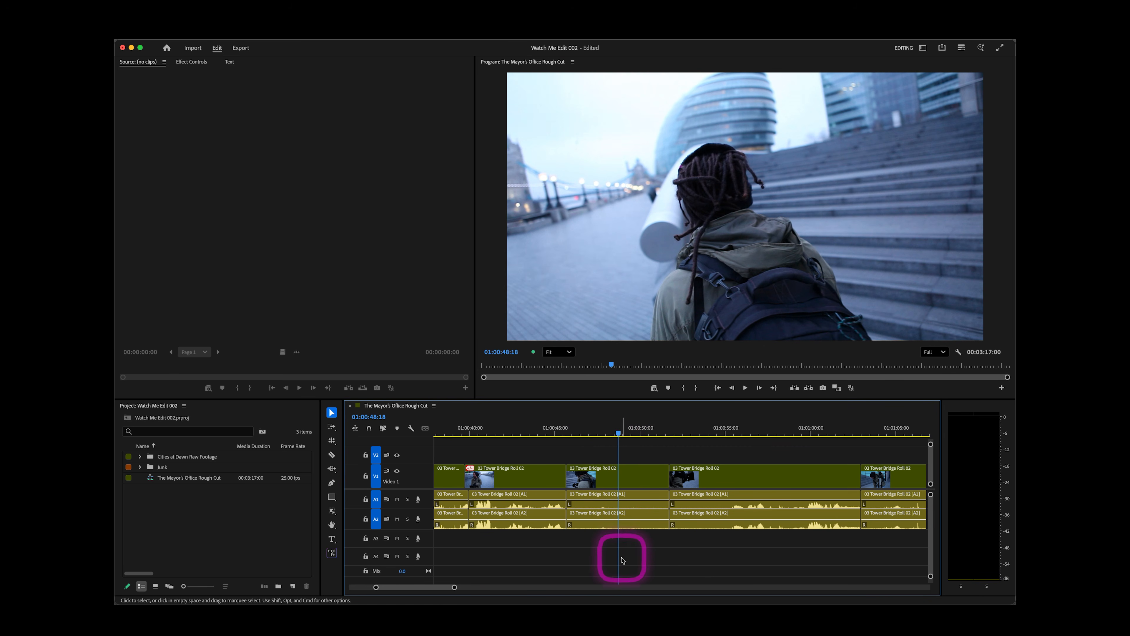
drag(582, 429, 749, 431)
key(minus)
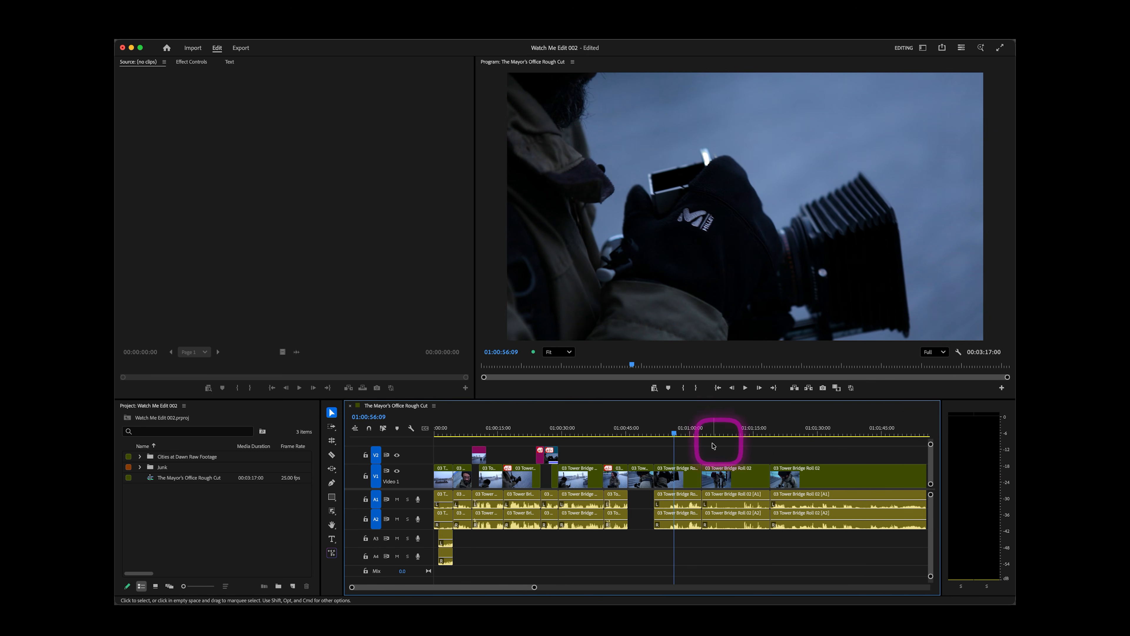
Play the camera close-up from about 01:00:55:09 and review the silent stairs shot before it.
drag(676, 432, 669, 431)
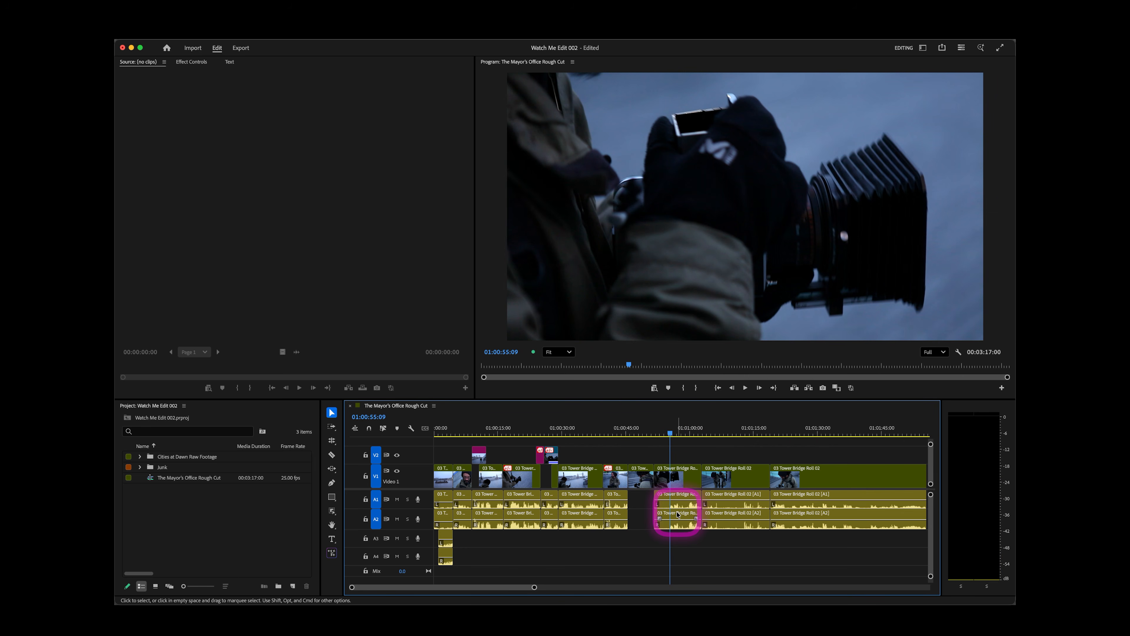
key(space)
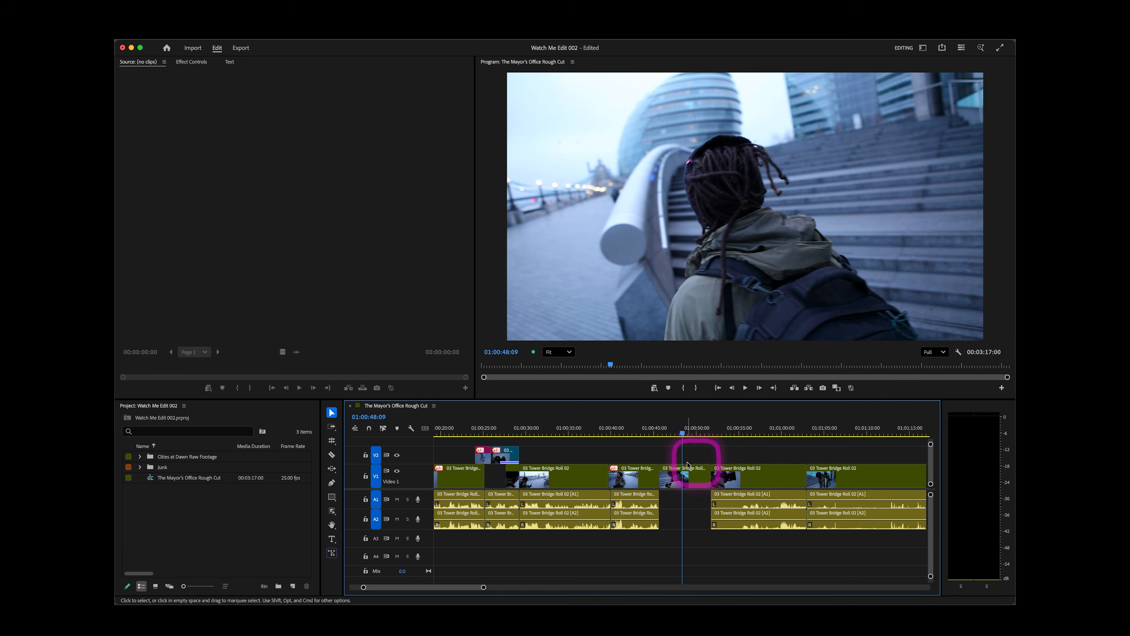
key(space)
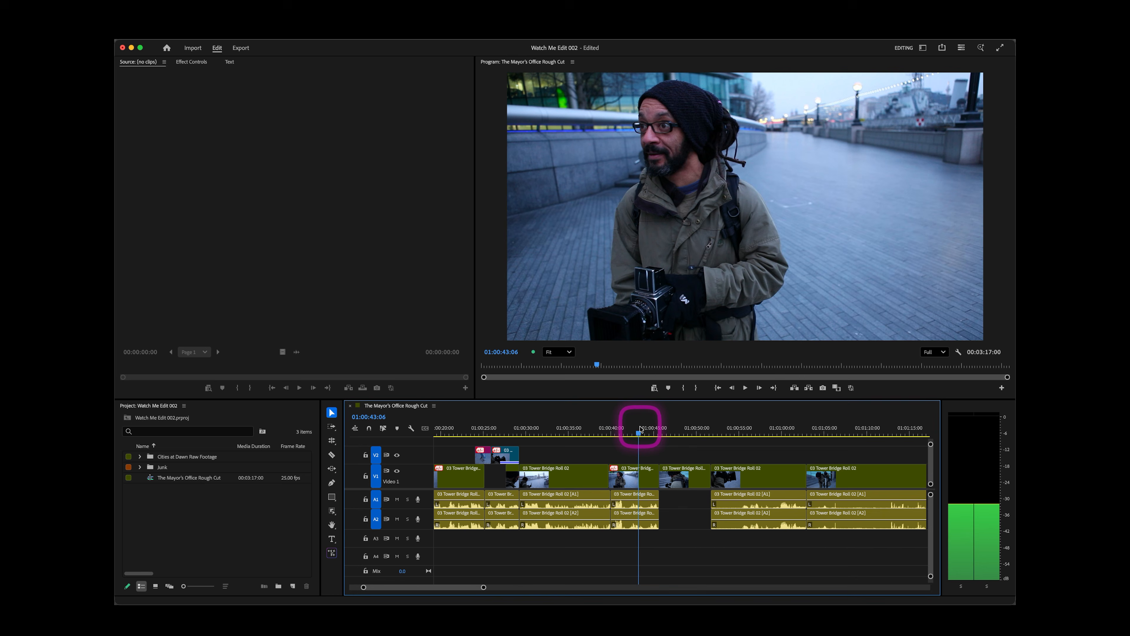
Mark an In point at 01:00:44:14, trim the head of the stairs shot, and move it onto V2 starting there.
drag(658, 432, 630, 431)
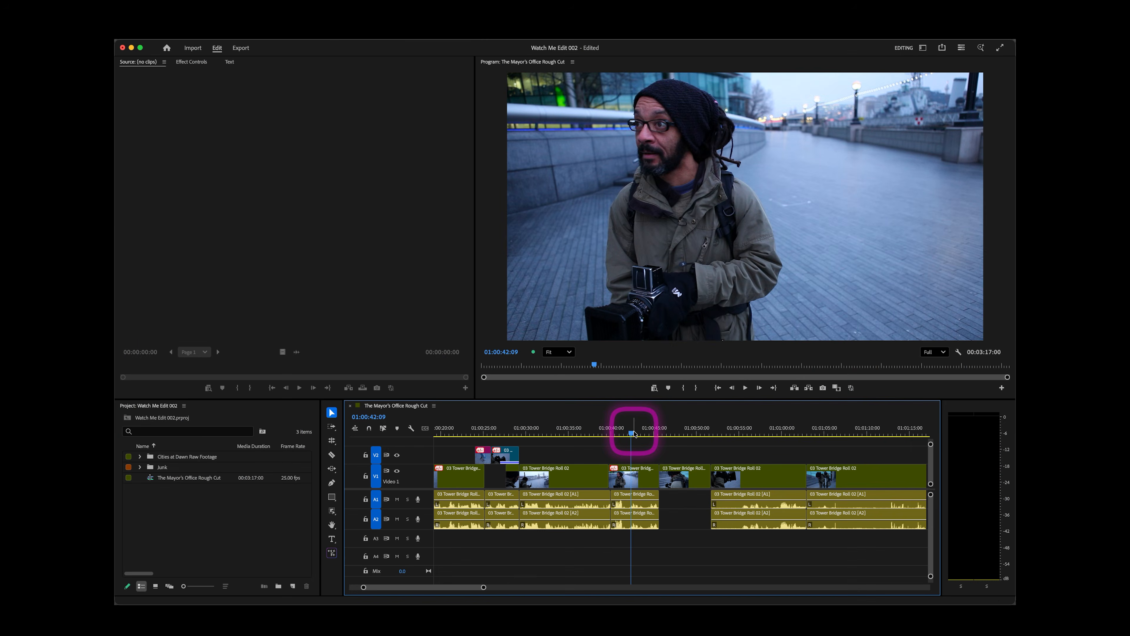
key(space)
drag(643, 435, 651, 437)
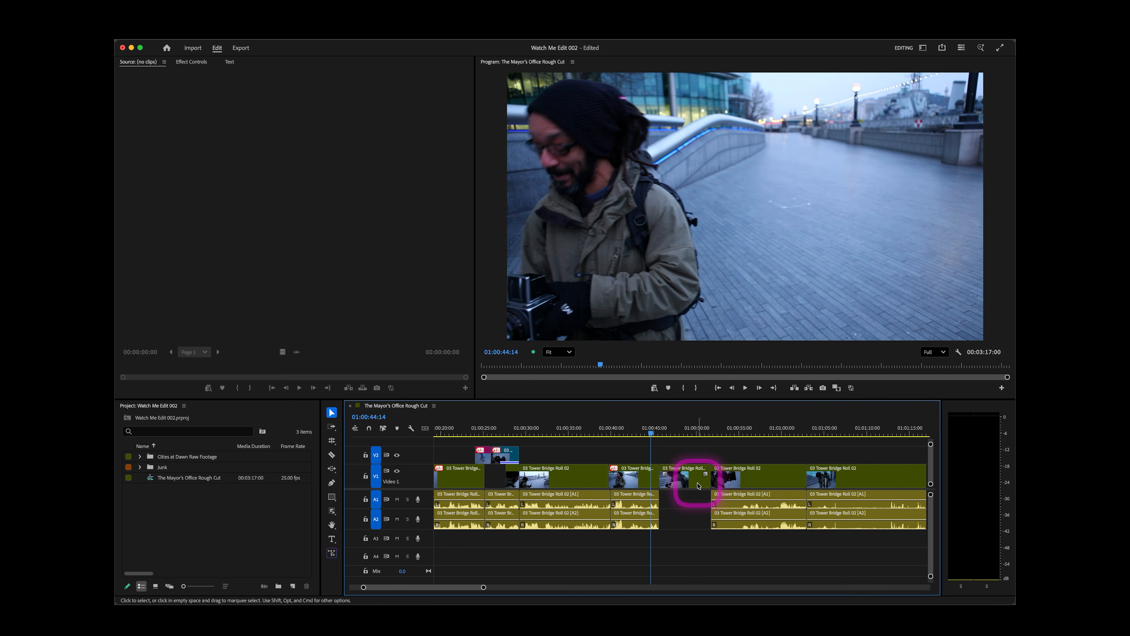
key(i)
drag(667, 437, 673, 438)
drag(663, 478, 675, 455)
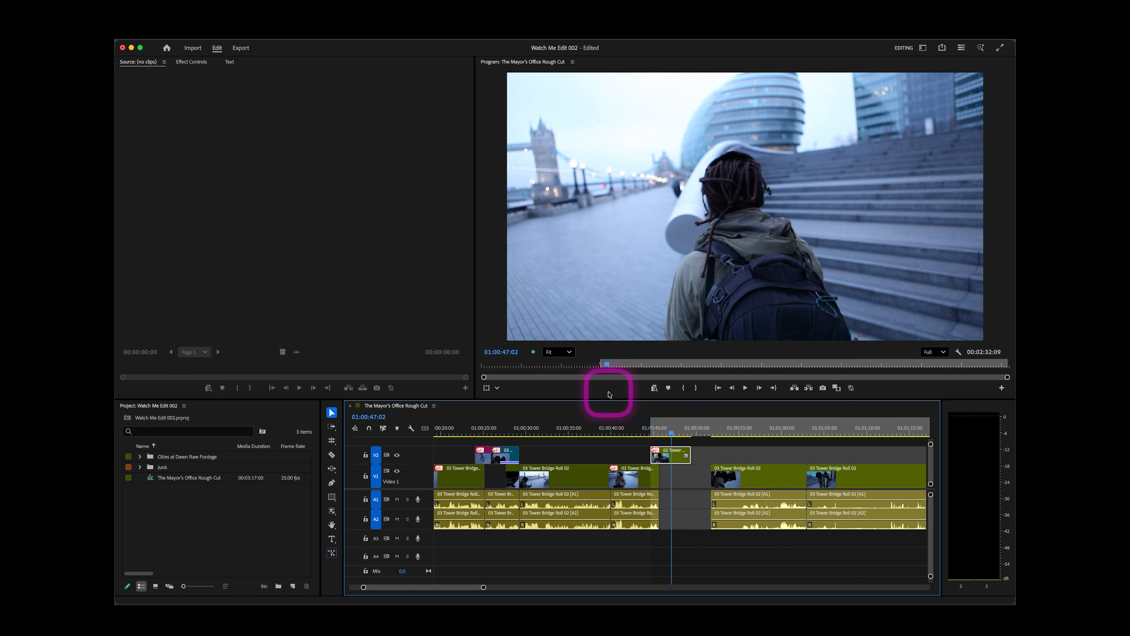
Play into the V2 stairs cutaway and trim its start to about 01:00:44:23.
click(635, 432)
key(space)
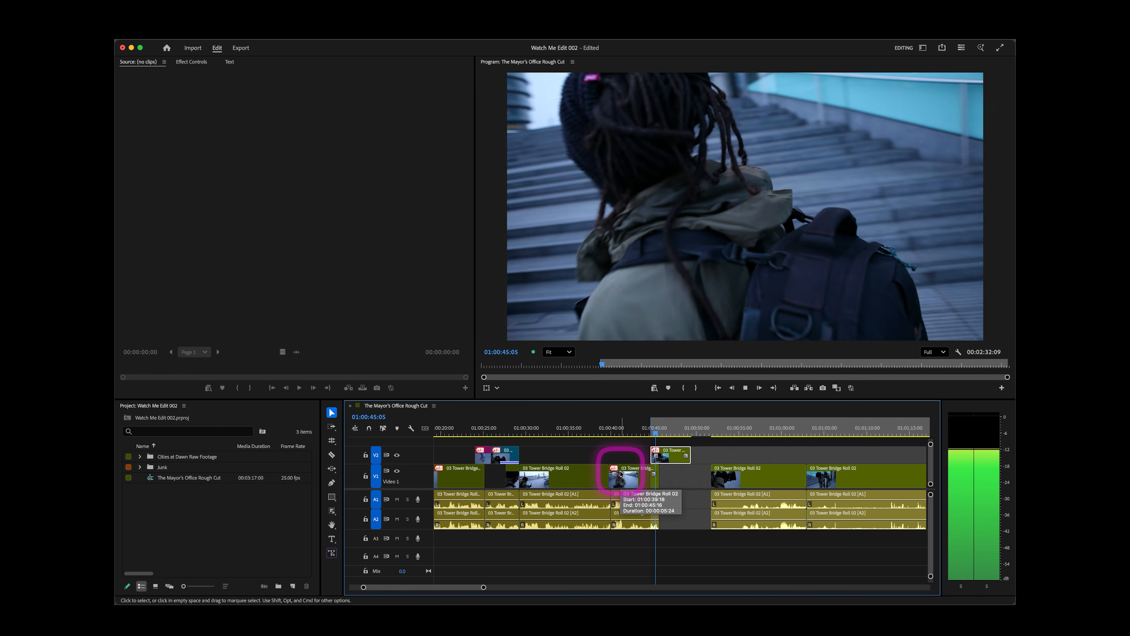
key(space)
drag(648, 430, 652, 457)
click(638, 430)
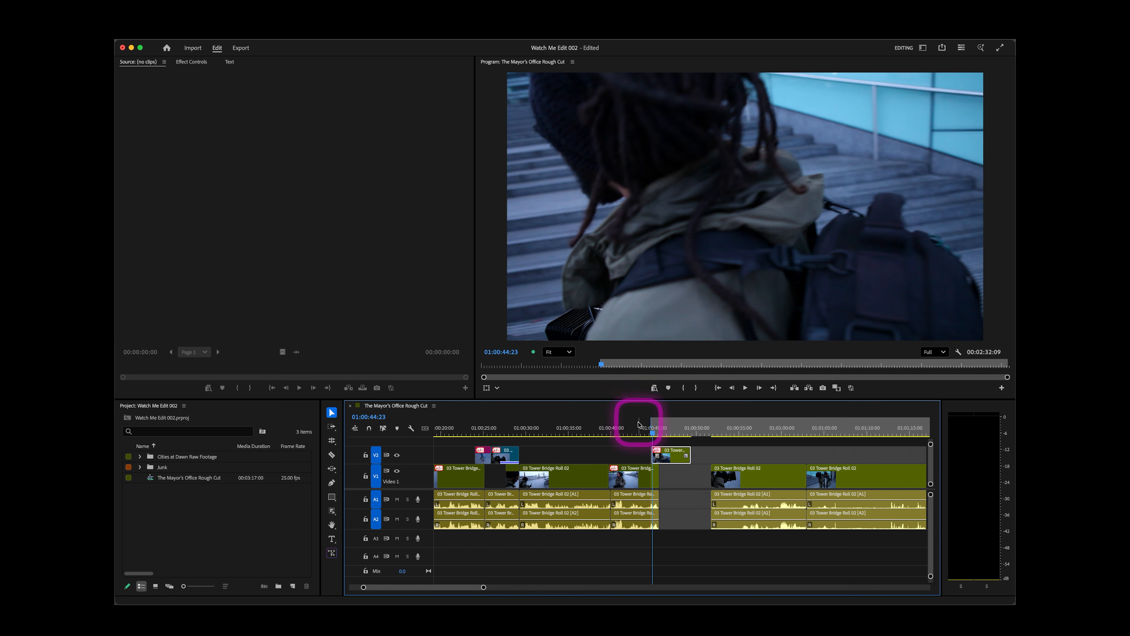
Replay the cut into the stairs cutaway and slide that V2 clip a few frames earlier.
key(space)
key(space)
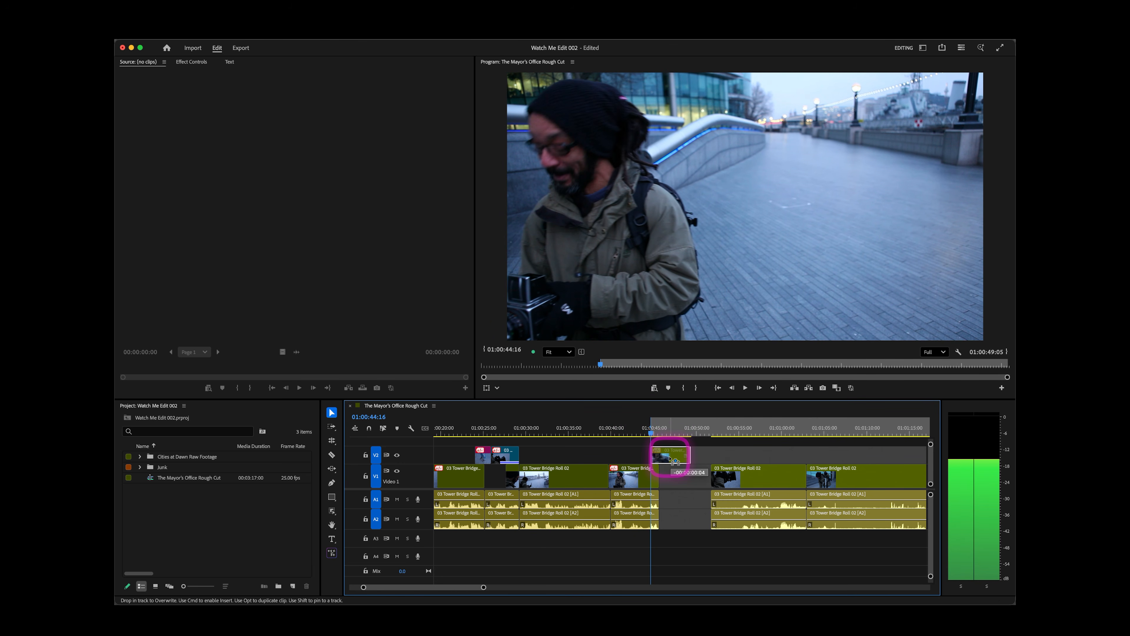
drag(670, 458, 670, 458)
Play through the stairs cutaway, shorten its end to about 01:00:48:04, and clear the sequence In and Out points.
click(641, 428)
key(space)
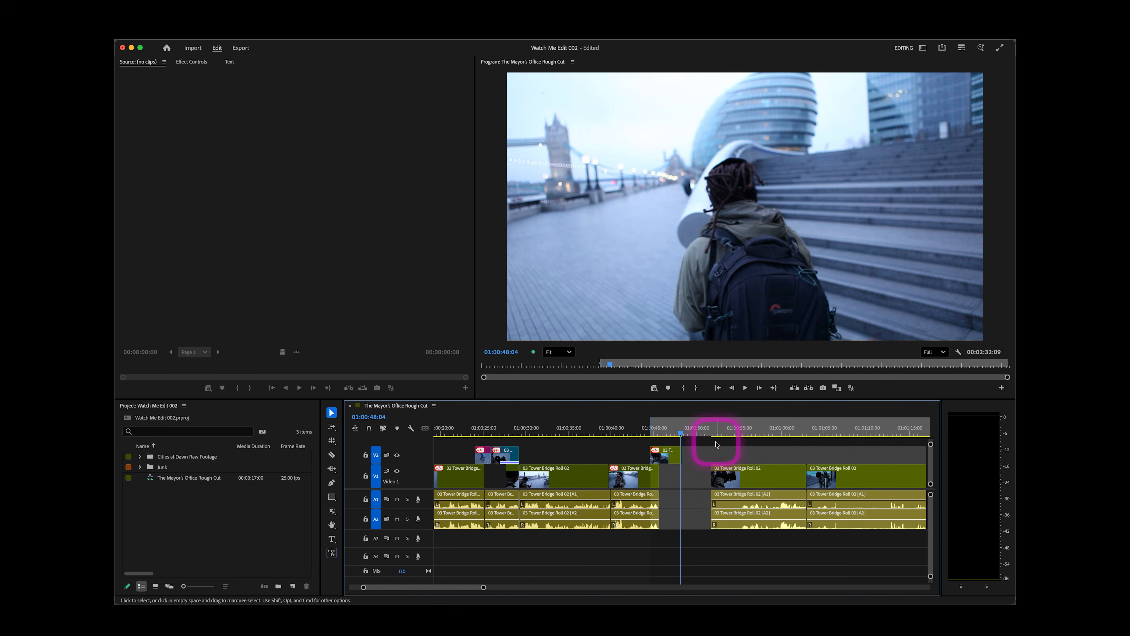
key(alt+x)
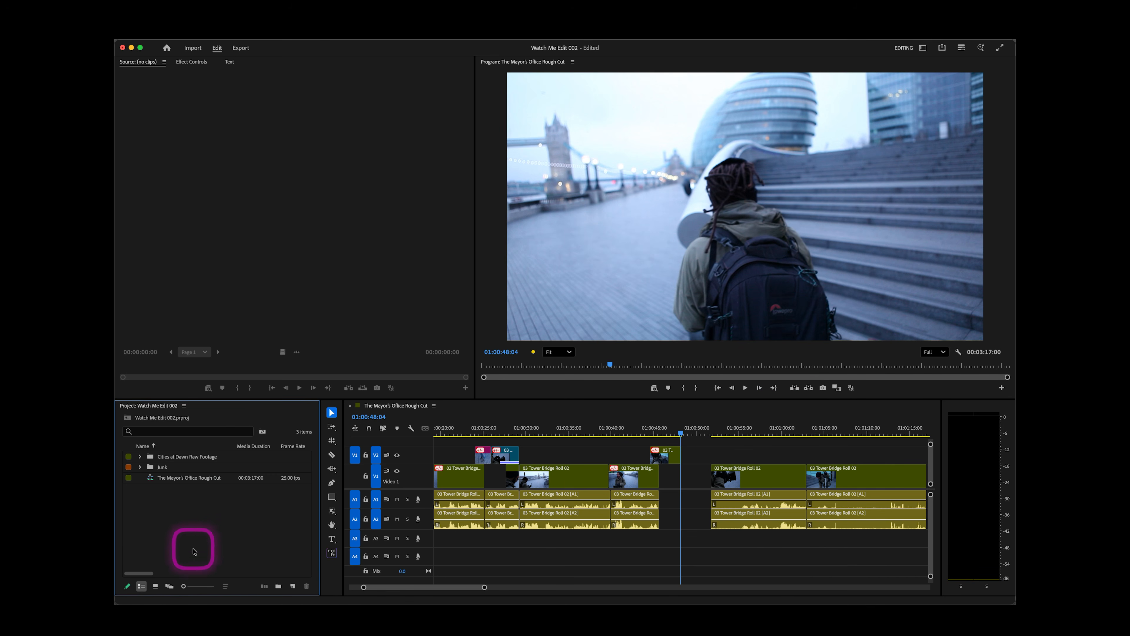
Play the camera close-up from about 01:00:53:22, and replay the talking shot into the stairs cutaway.
drag(709, 432, 733, 433)
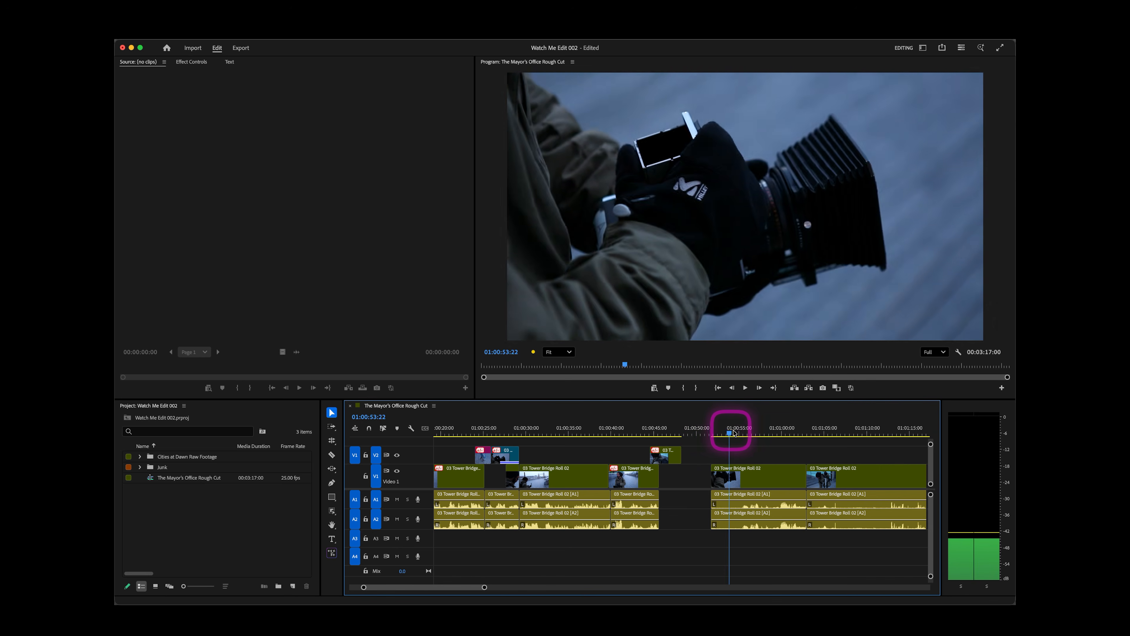
key(space)
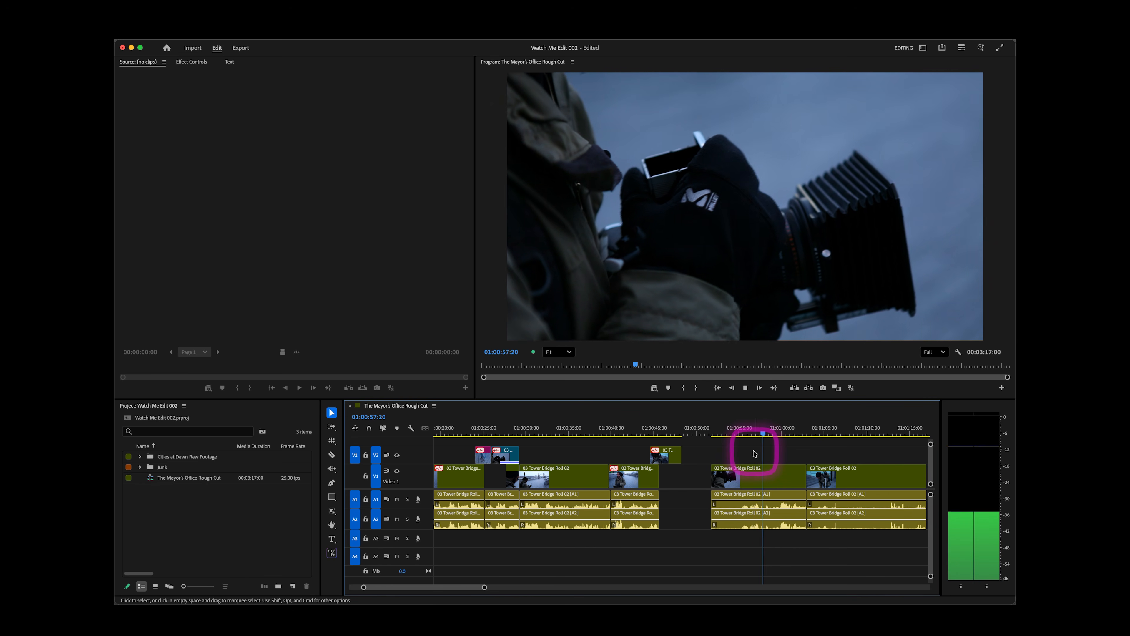
click(606, 432)
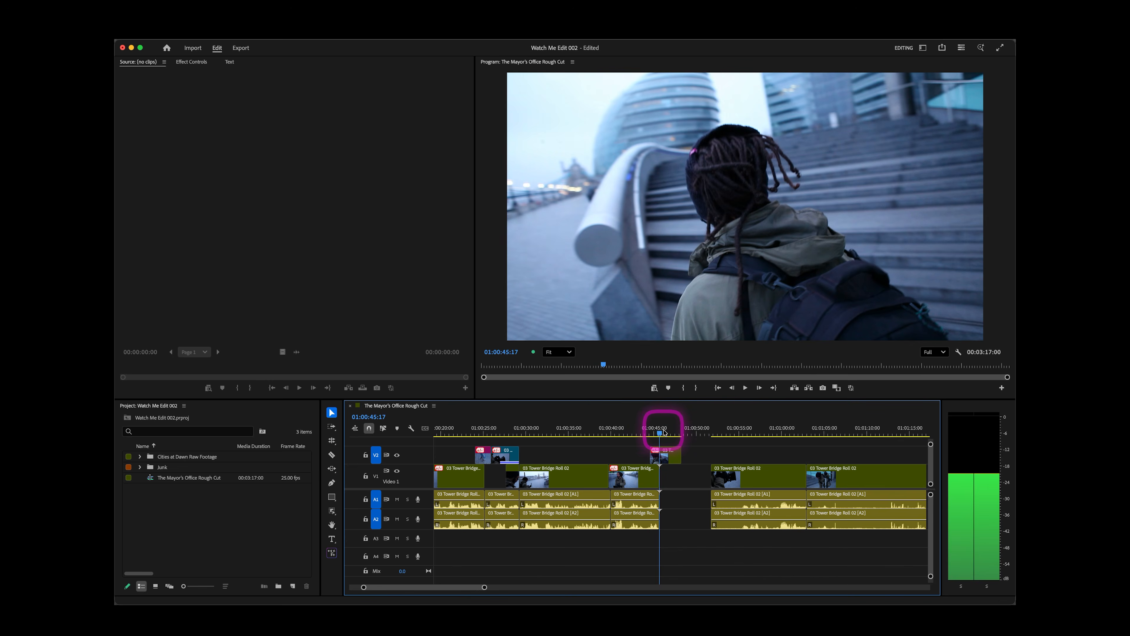
Match-frame the stairs cutaway at 01:00:45:17 and overwrite its source audio onto A1 and A2 up to 01:00:48:07.
drag(664, 432, 669, 441)
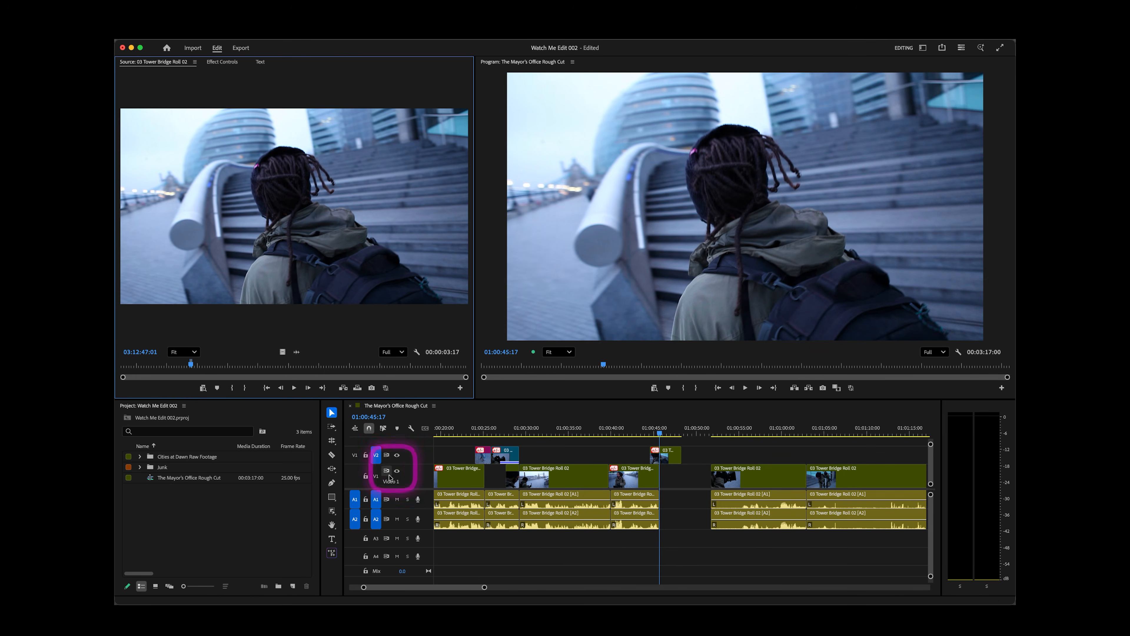
click(661, 407)
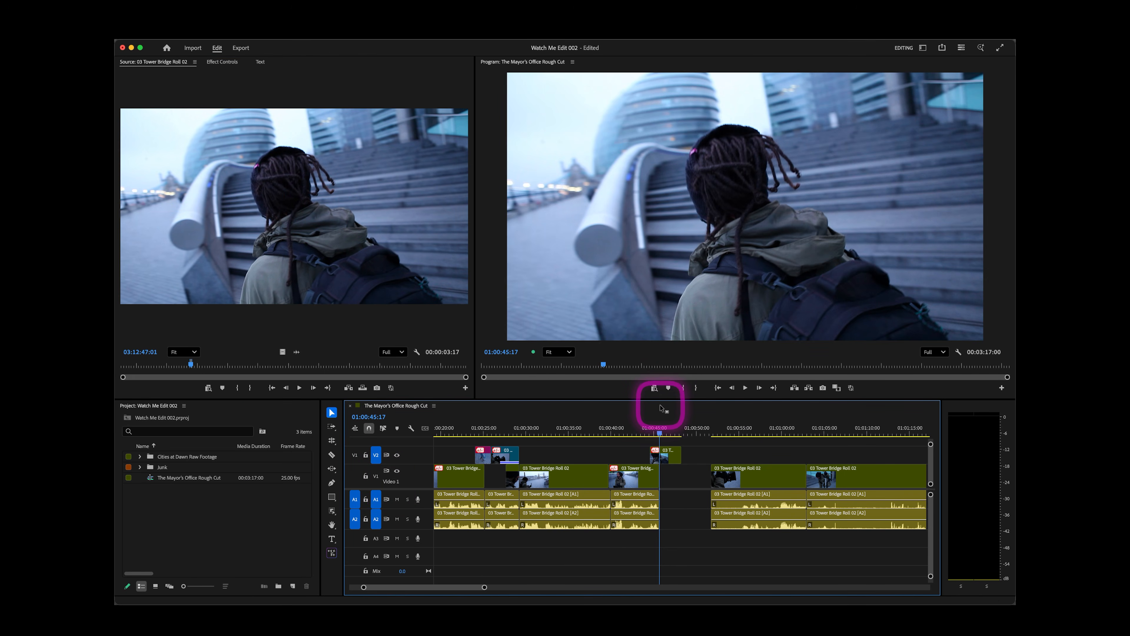
click(682, 427)
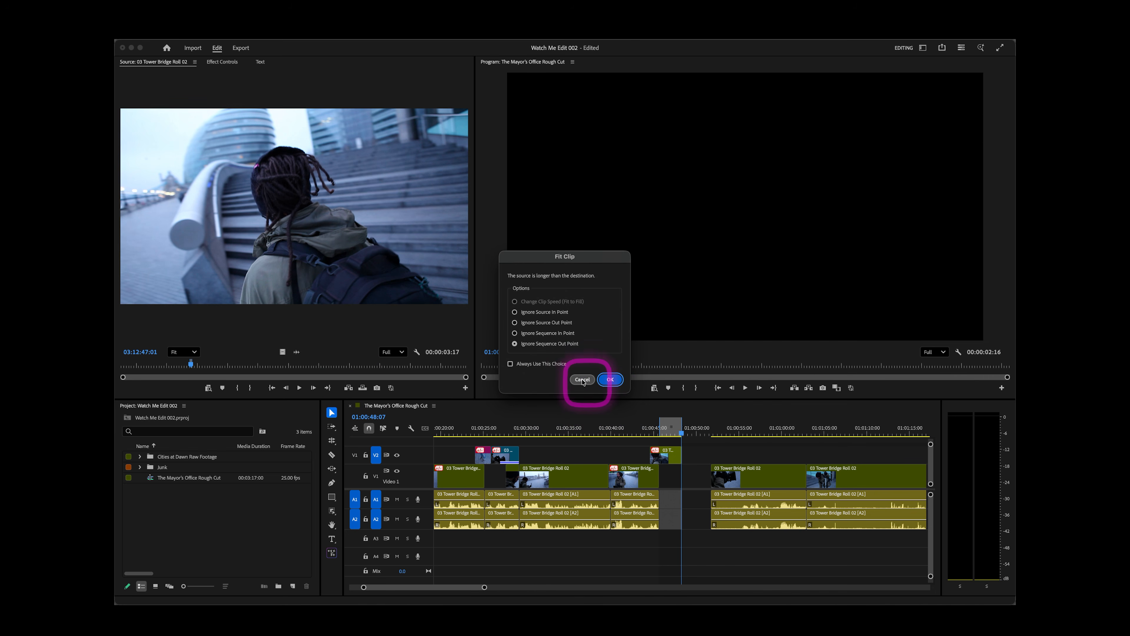
click(582, 380)
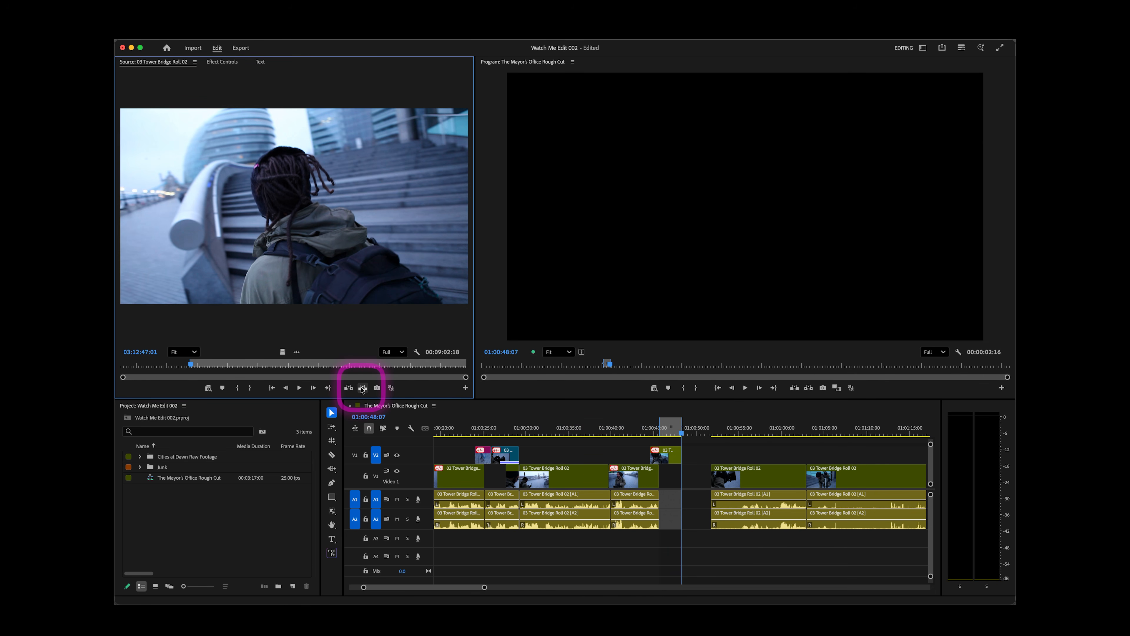
click(666, 428)
key(space)
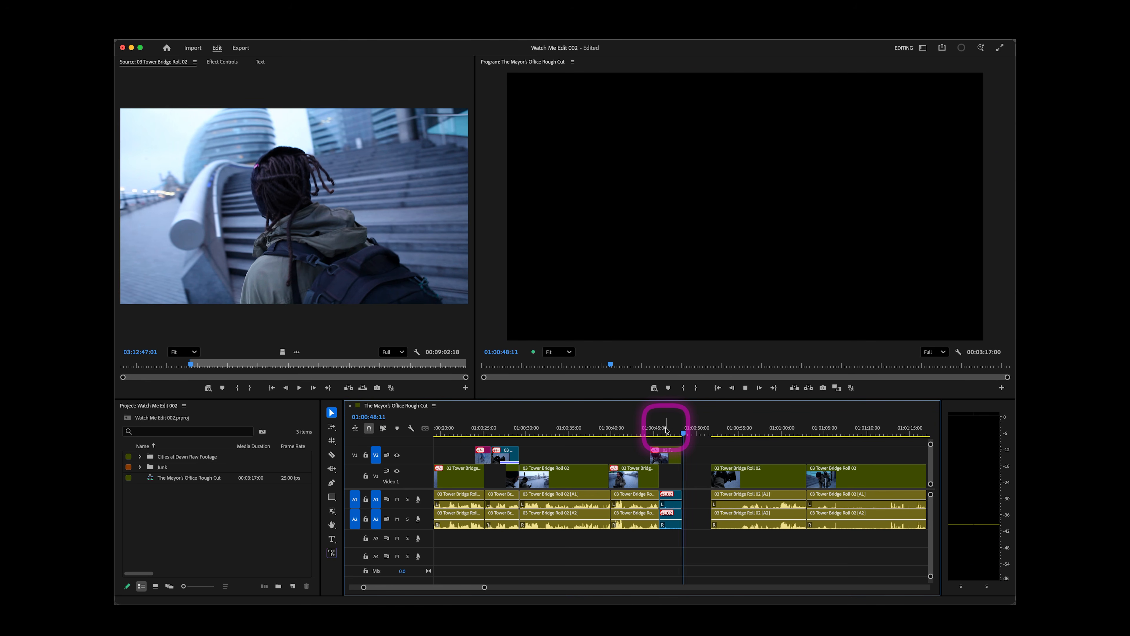
Play the camera close-up shot several times up to about 01:01:02:10, checking which of its dialogue to keep.
drag(728, 429, 761, 429)
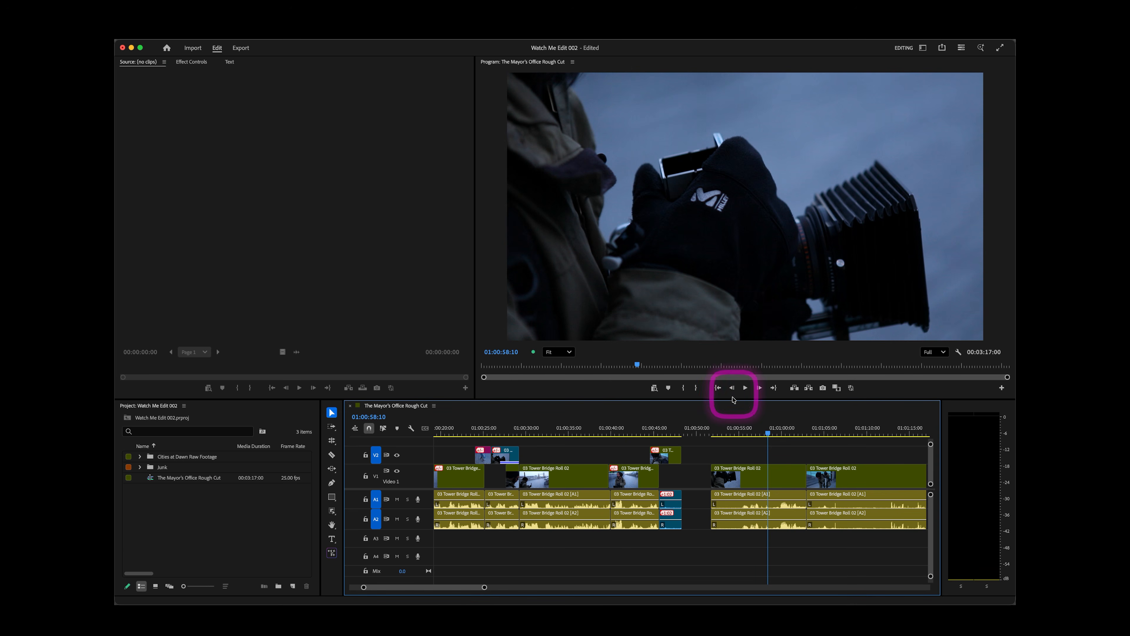
click(736, 429)
key(space)
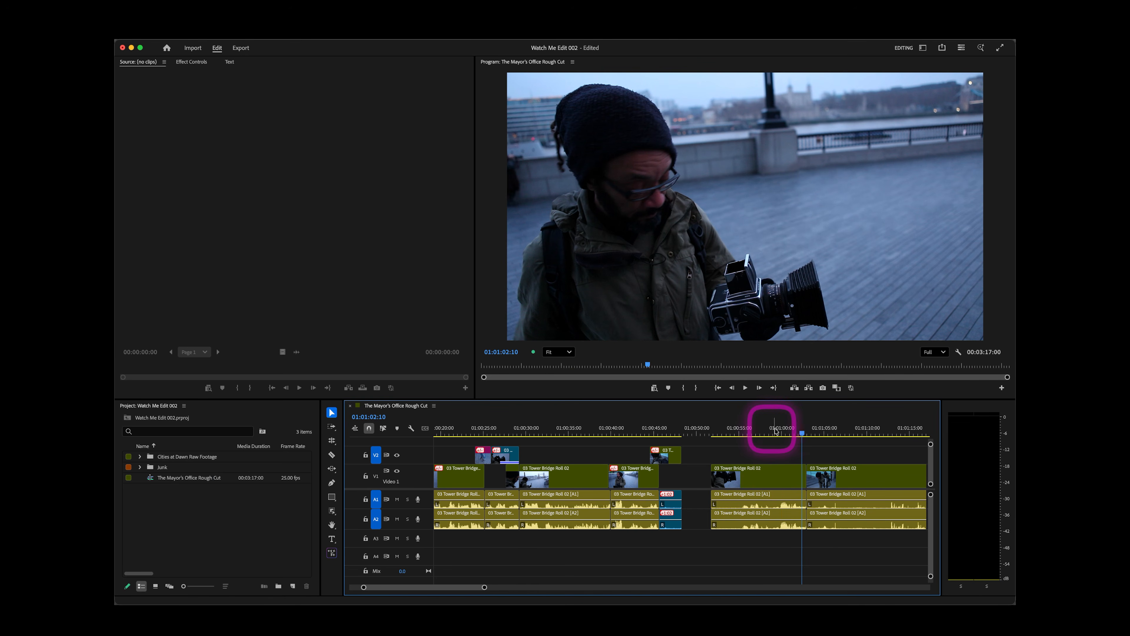
click(782, 433)
key(space)
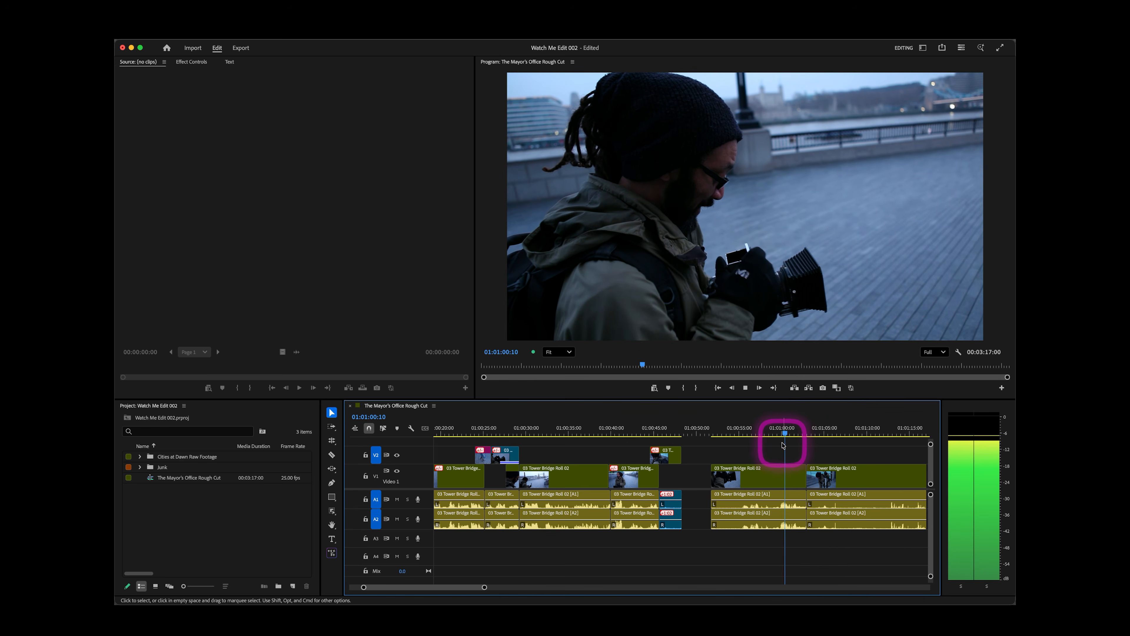
click(756, 430)
key(space)
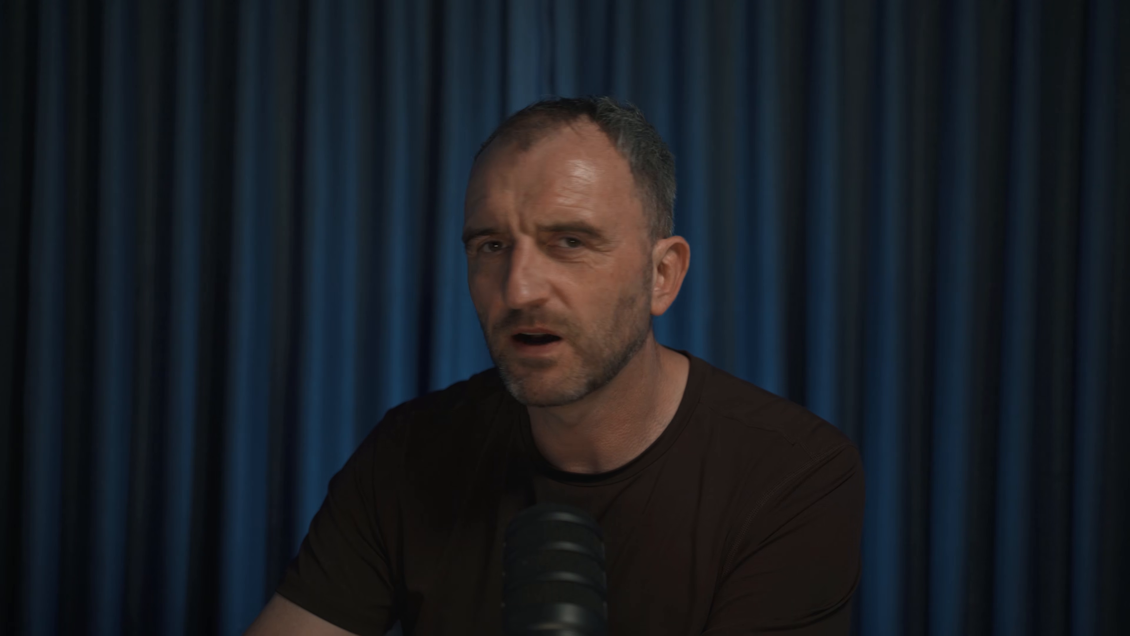
Replay the dialogue in the camera close-up shot and mark an In point at about 01:00:58.
click(744, 428)
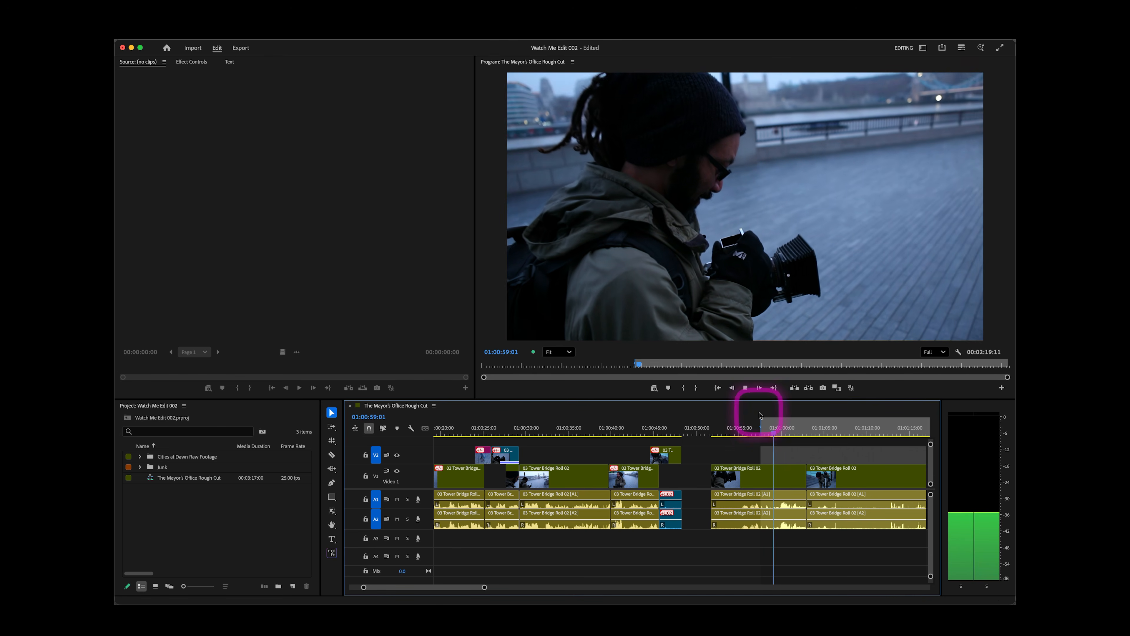
click(762, 434)
key(space)
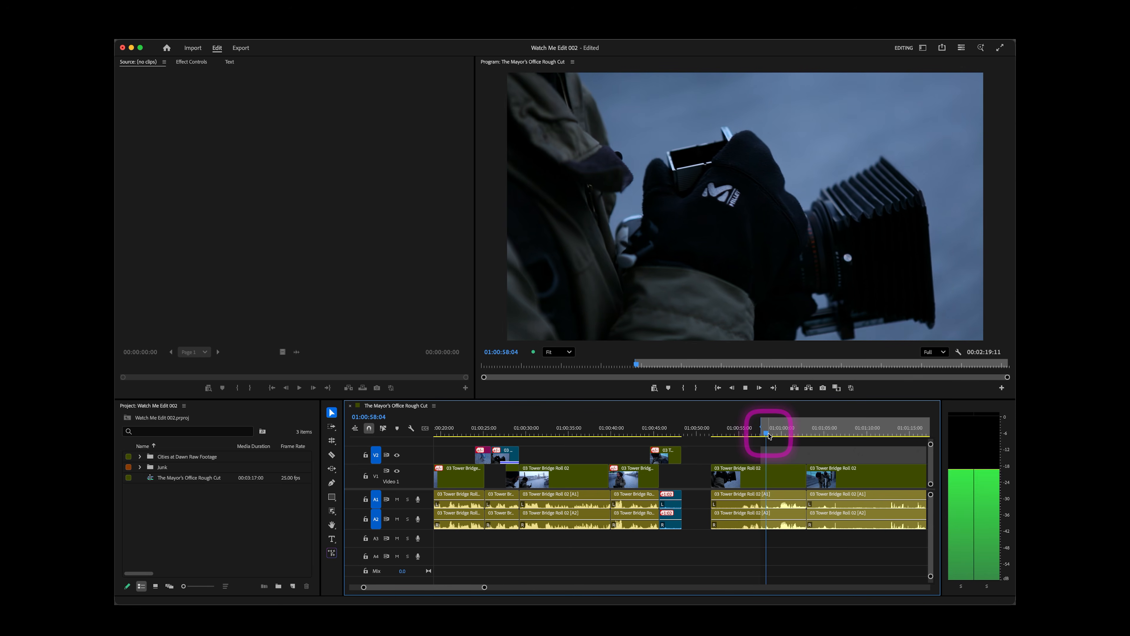
key(space)
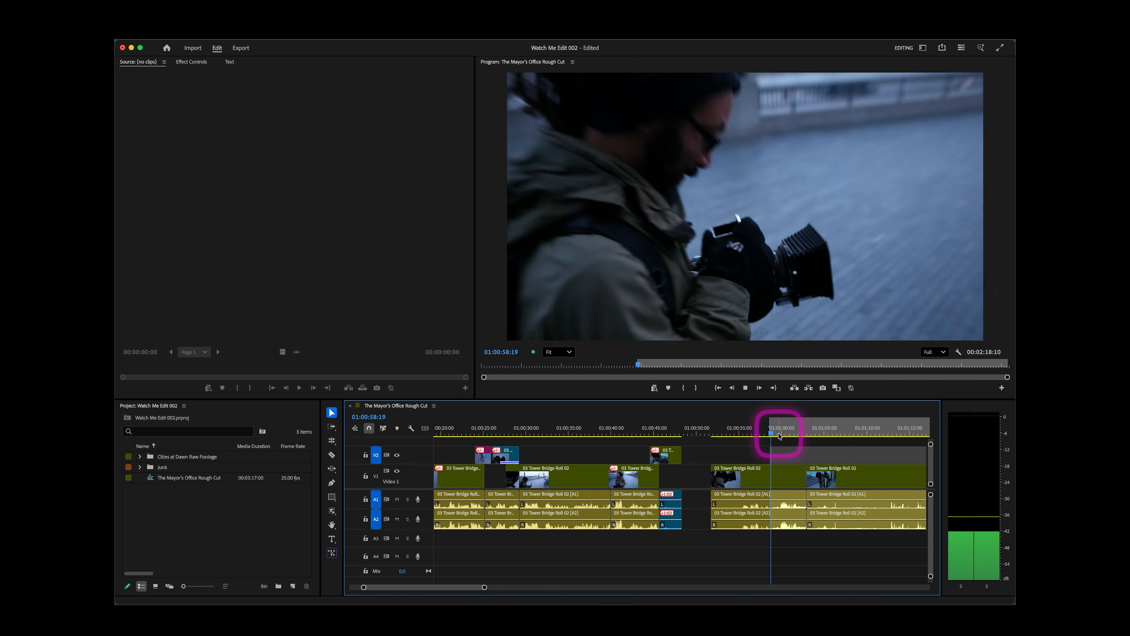
drag(783, 434, 788, 438)
Target V1 instead of V2, mark an Out point at the shot's end at 01:01:02:24, and lift the marked range.
click(377, 473)
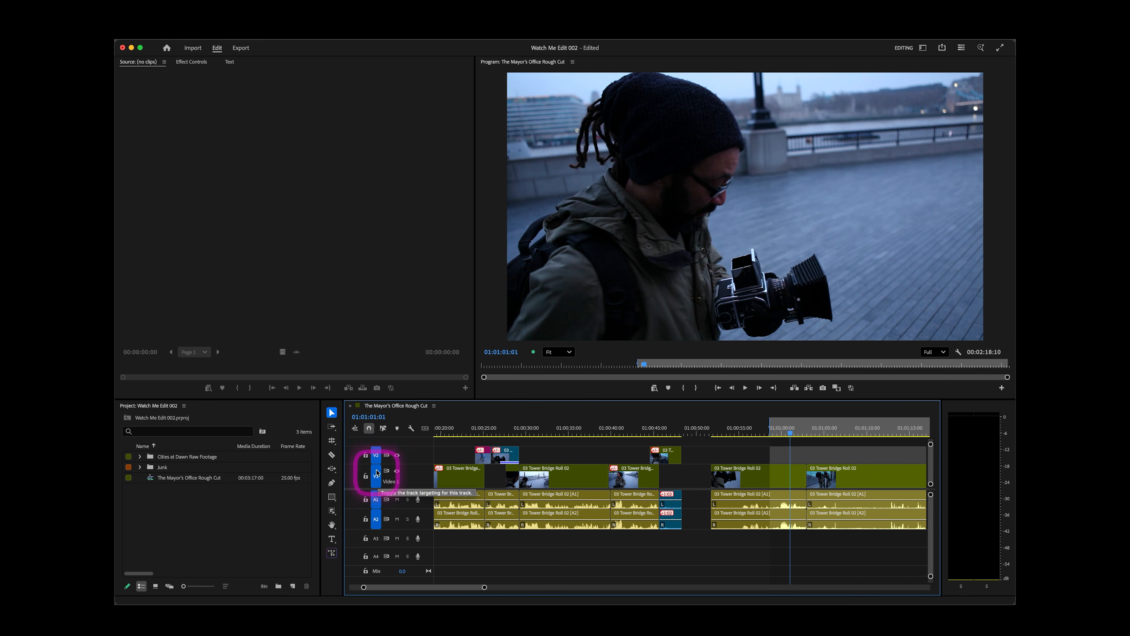
click(375, 455)
drag(788, 431, 807, 436)
key(o)
key(semicolon)
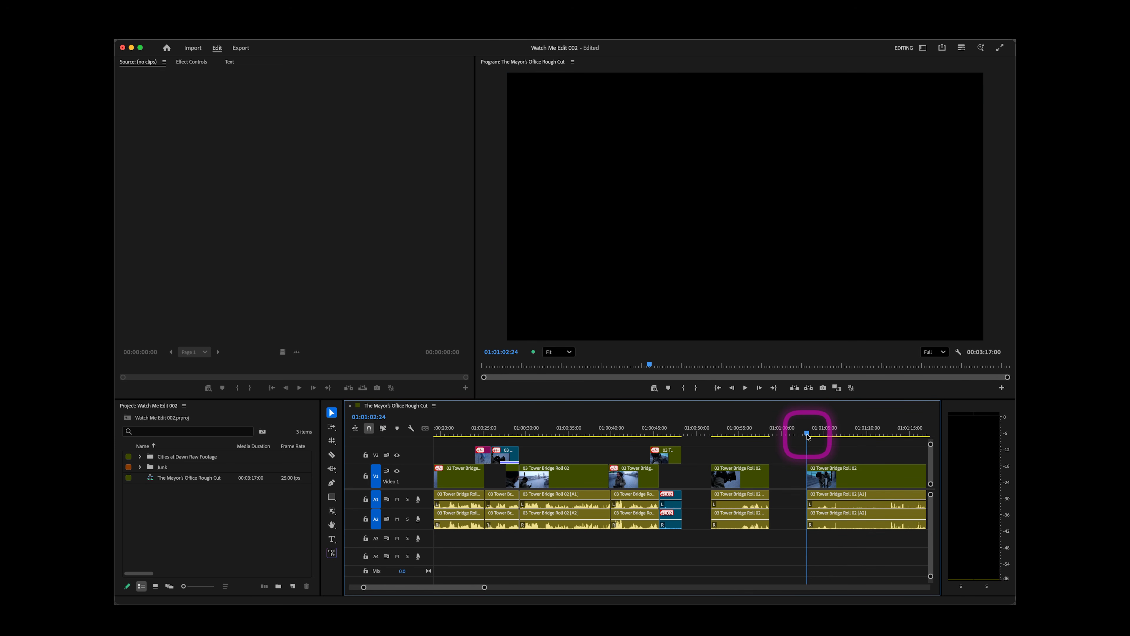
Delete the camera close-up's video on V1, keep its audio, and lift the start of that audio up to 01:00:55:02.
click(733, 424)
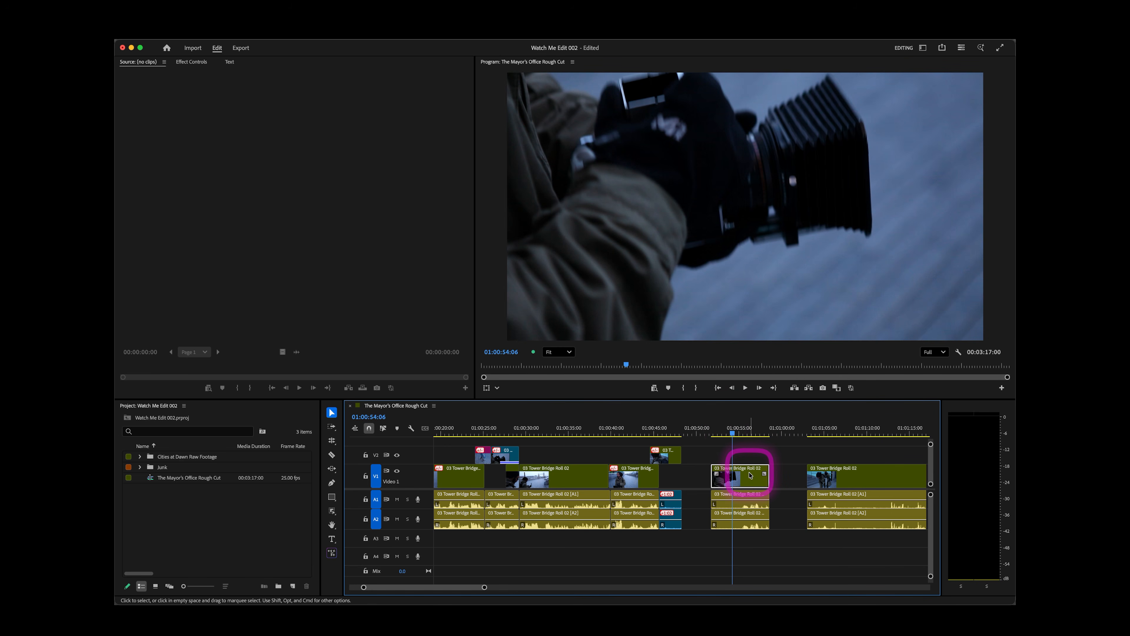
key(Delete)
key(i)
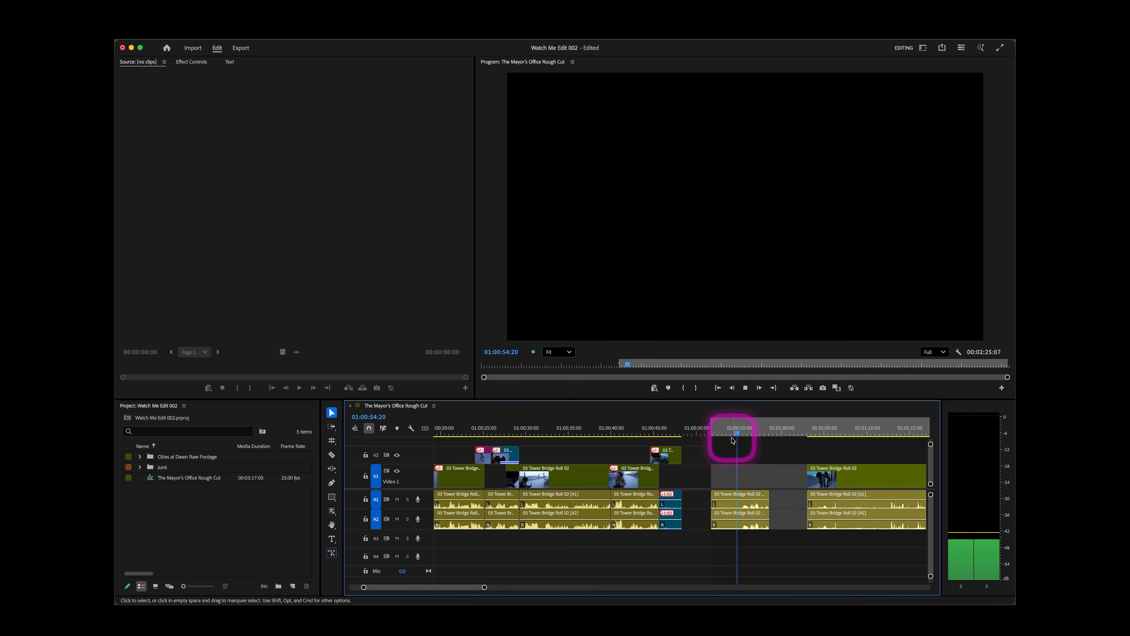
key(space)
key(o)
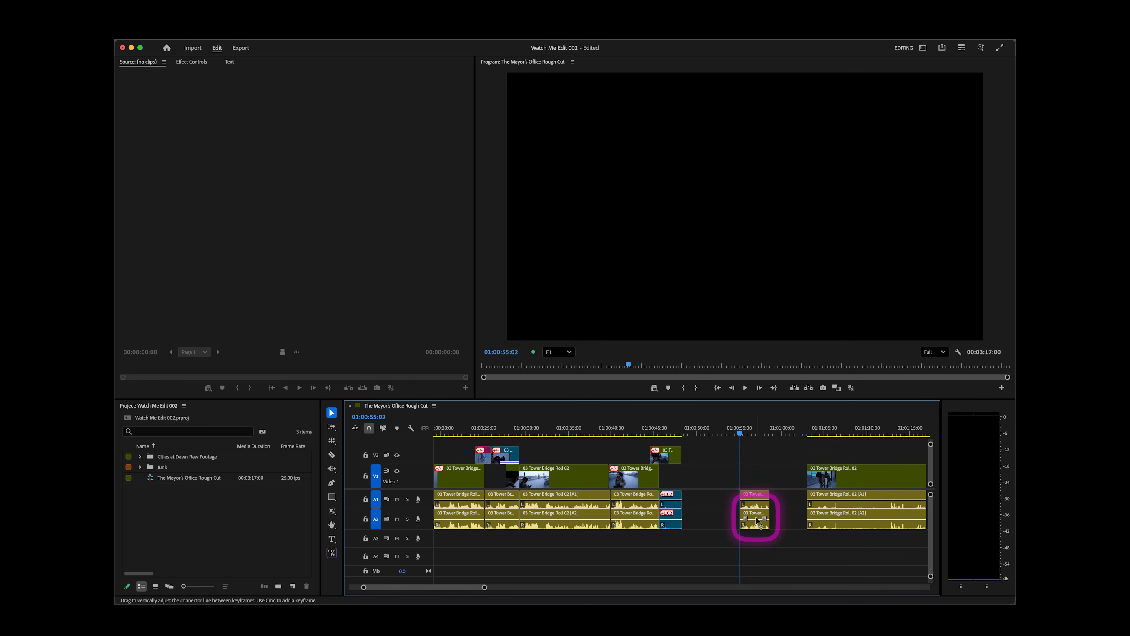
Play and scrub through the tripod shot from its start at 01:01:03:00, checking its action and where dialogue could be placed.
drag(827, 435, 807, 434)
key(space)
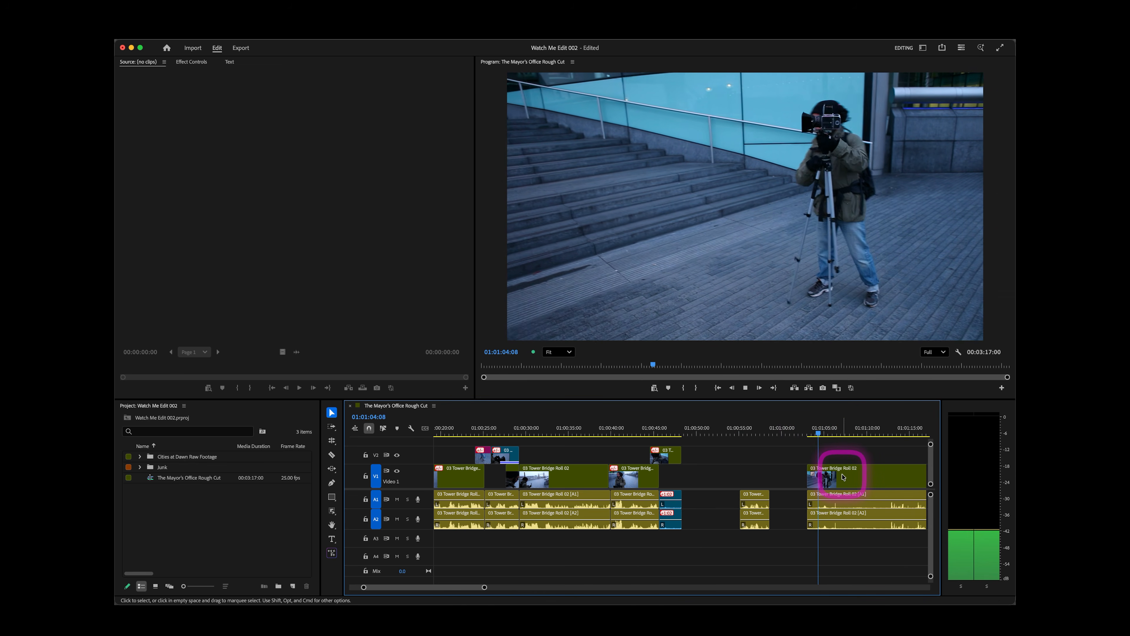
key(space)
click(641, 431)
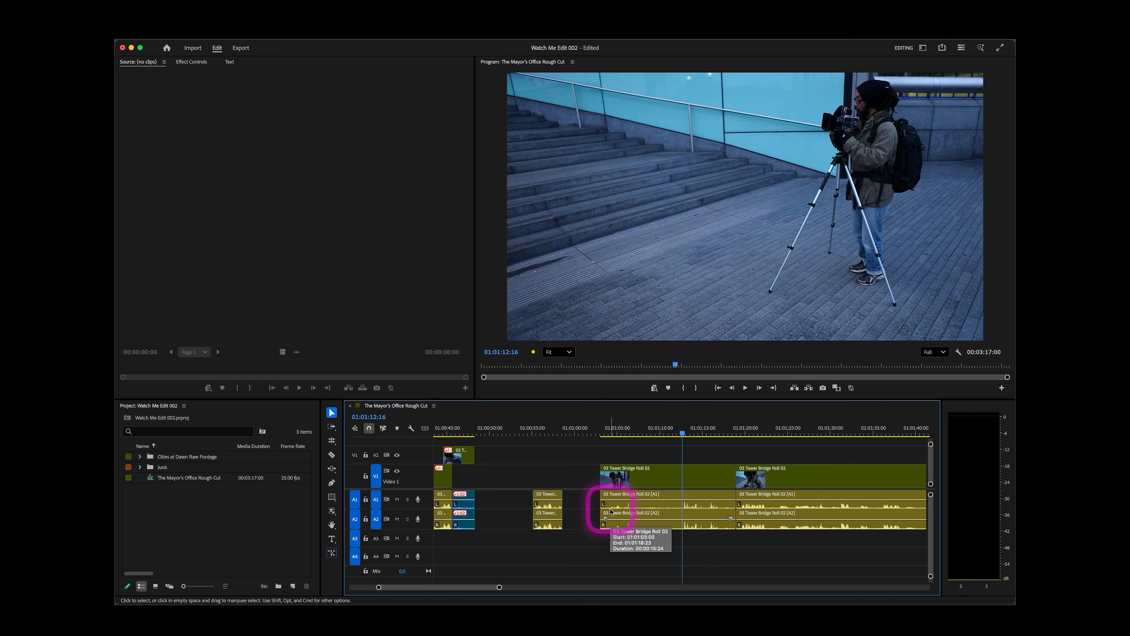
click(644, 434)
drag(646, 432, 660, 435)
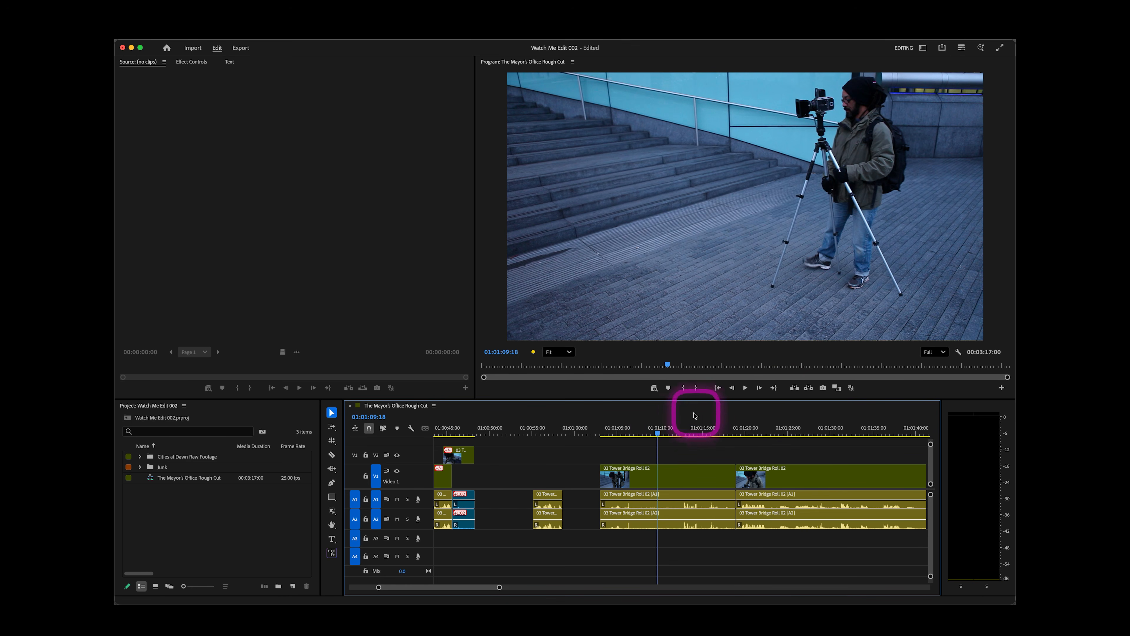
drag(664, 433, 673, 434)
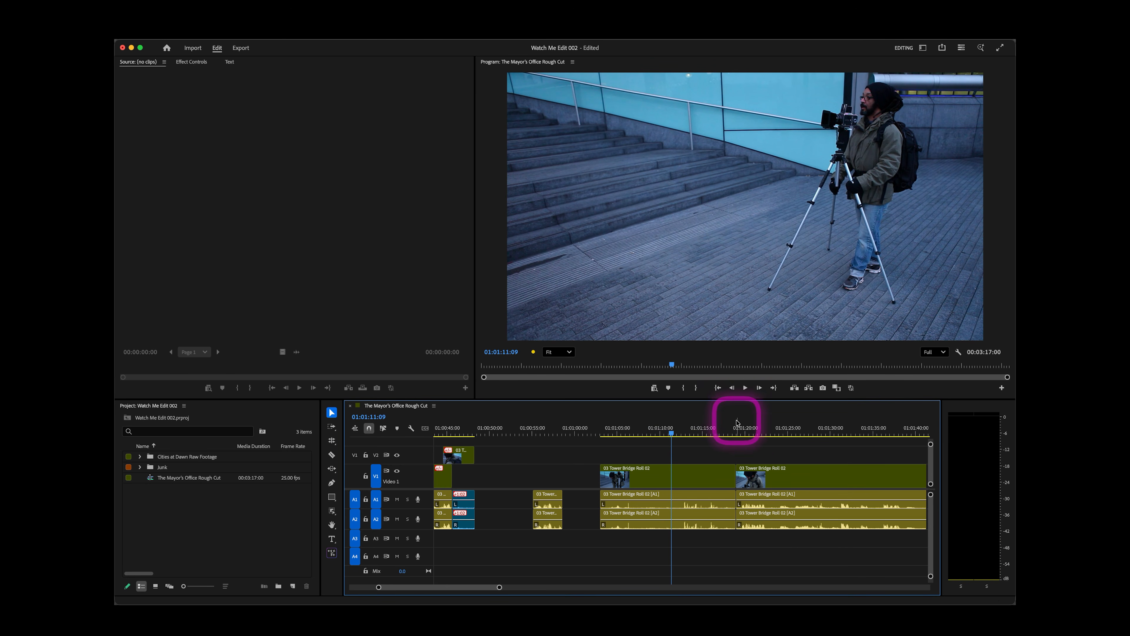
drag(678, 435, 692, 435)
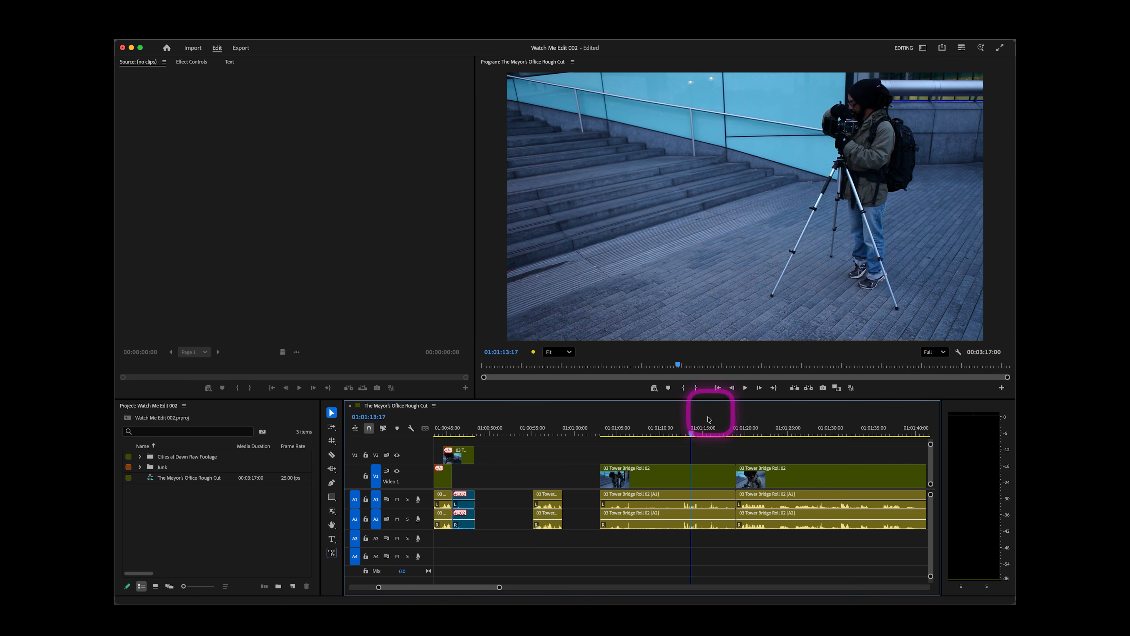
drag(694, 435, 729, 439)
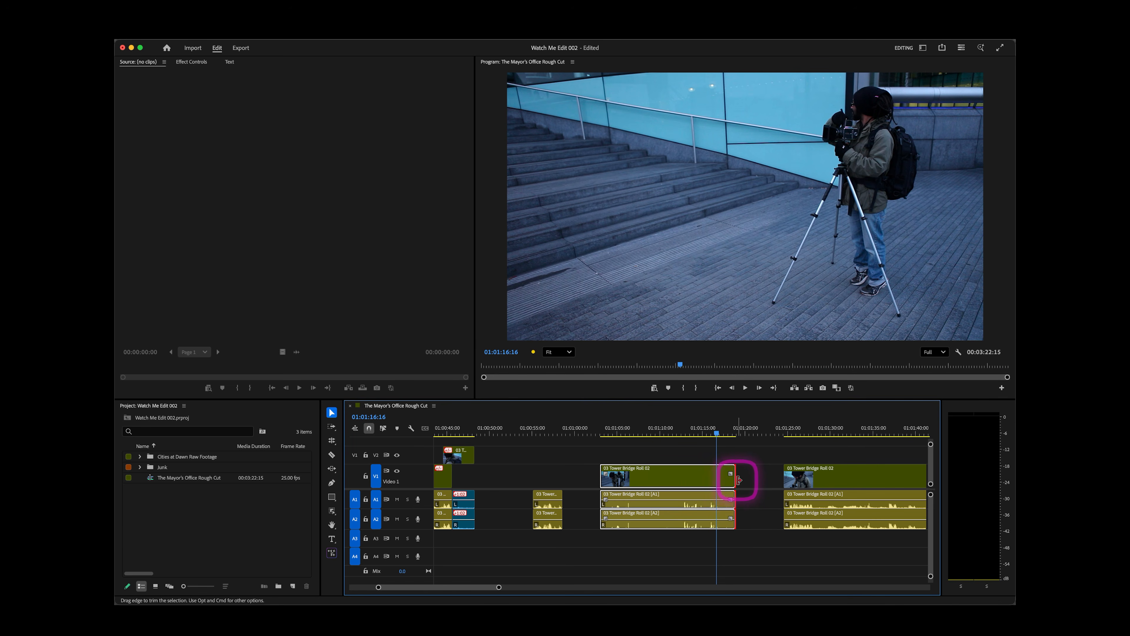
Shift the following clips later to open a gap and extend the tripod shot's end to 01:01:20:21.
drag(739, 480, 755, 480)
mouse_move(718, 434)
mouse_down()
mouse_move(738, 433)
mouse_move(707, 427)
mouse_move(725, 431)
mouse_up()
click(743, 447)
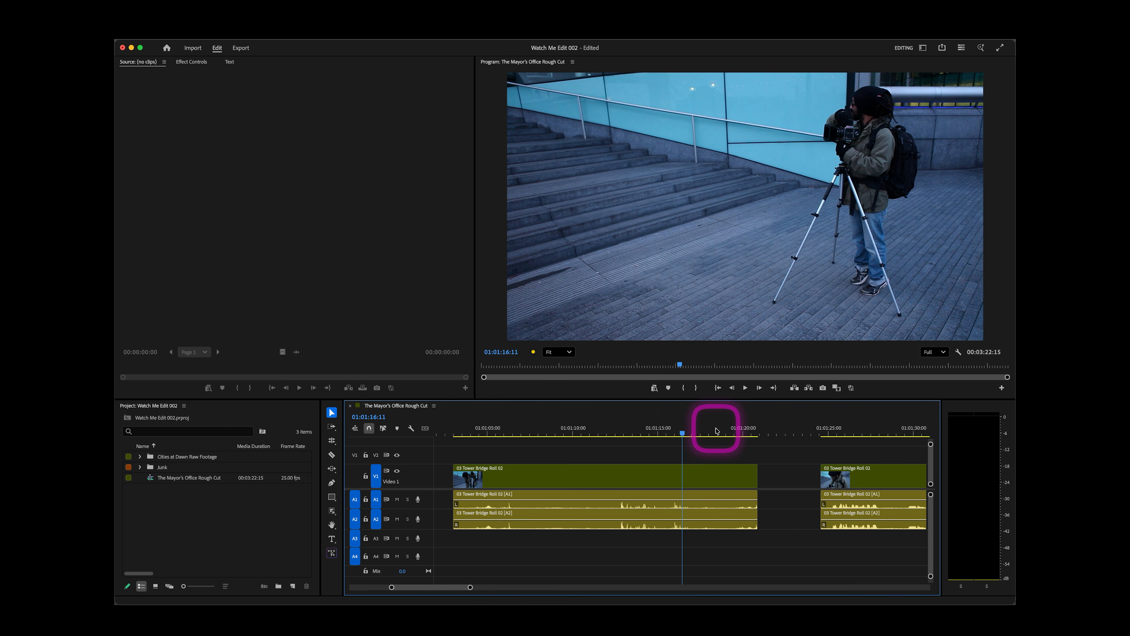
Mark the tripod shot from about 01:01:16:21 to 01:01:18:13, untarget V1, and lift only the A1 and A2 audio.
key(space)
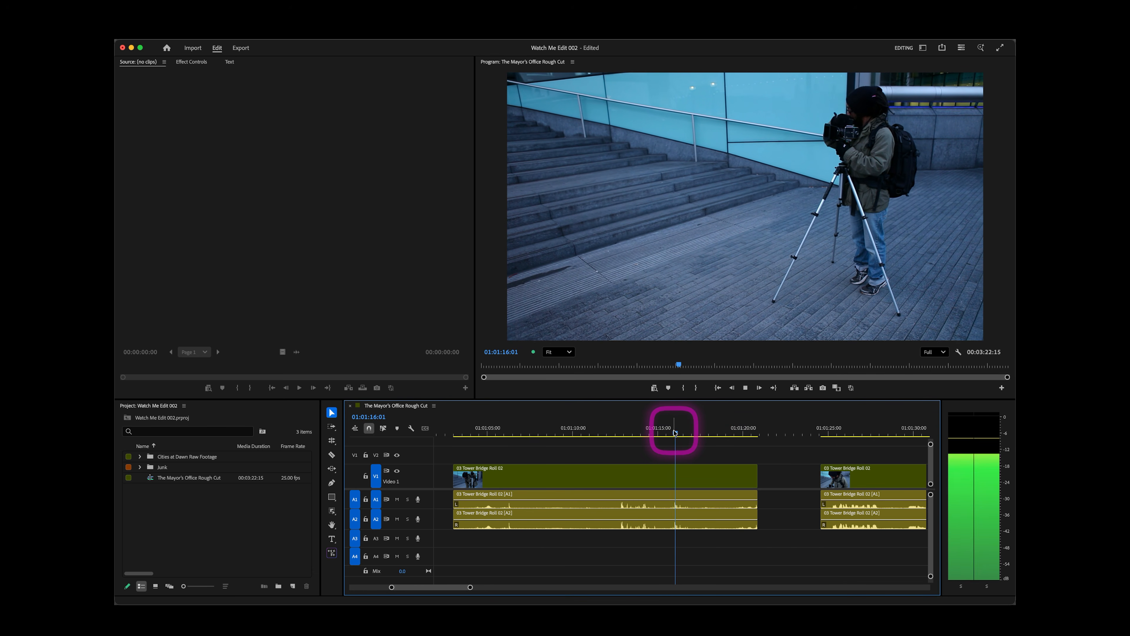
key(Left)
key(Left)
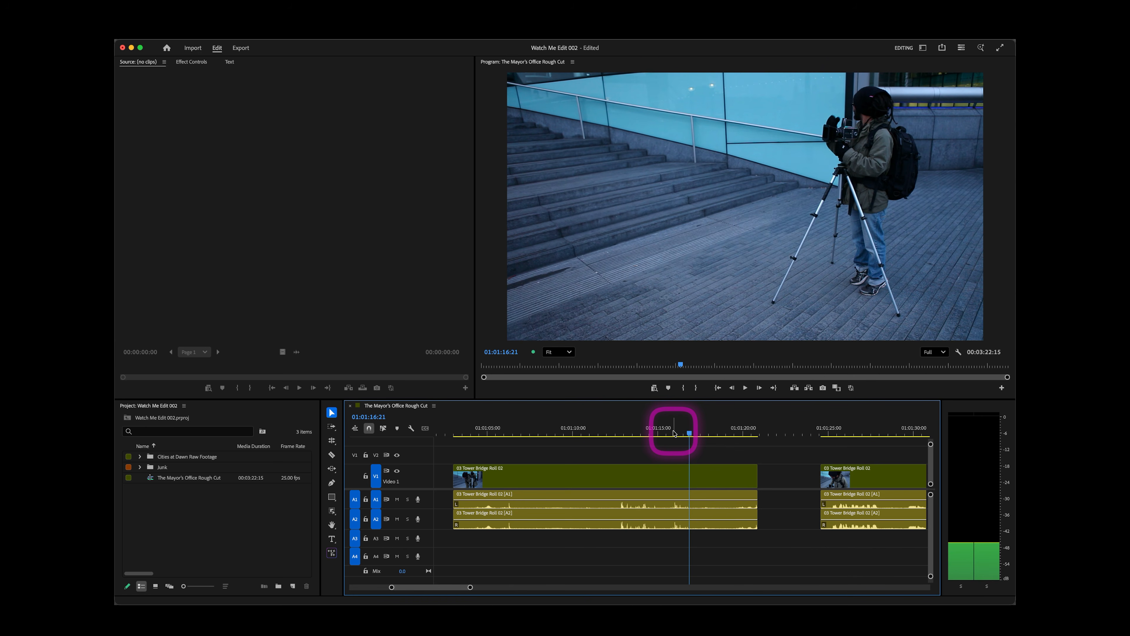
key(i)
key(space)
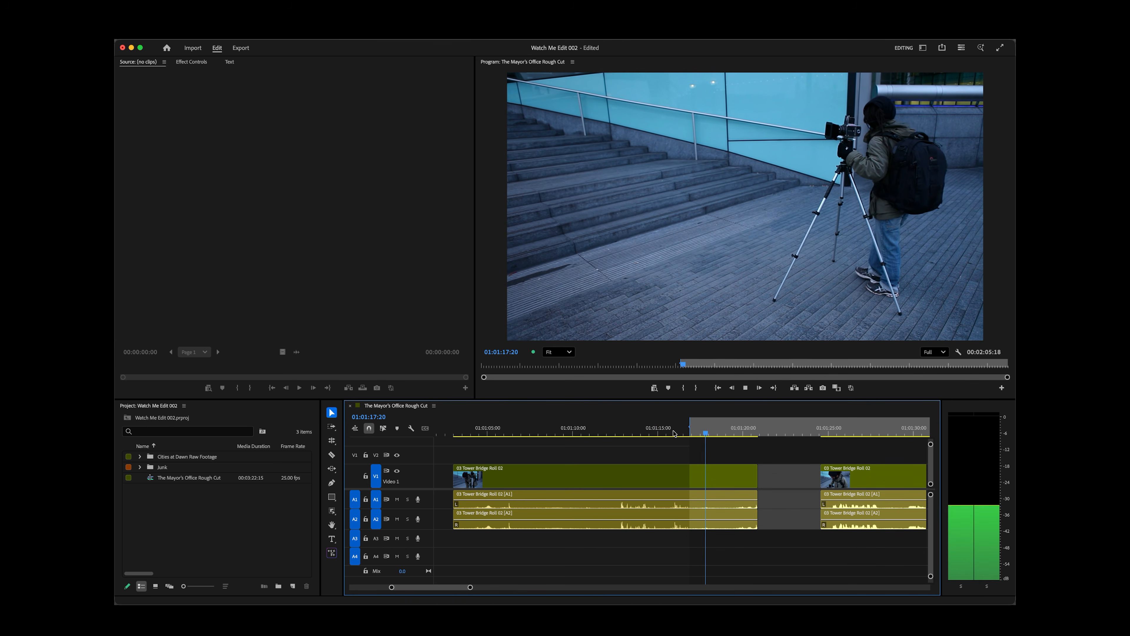
key(space)
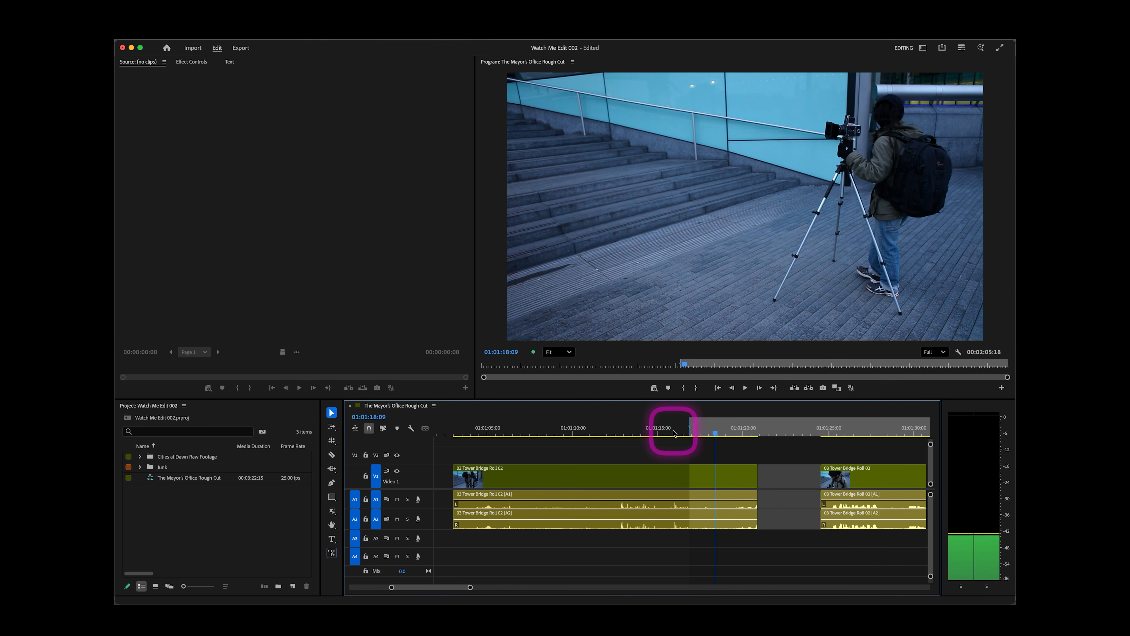
key(Left)
key(o)
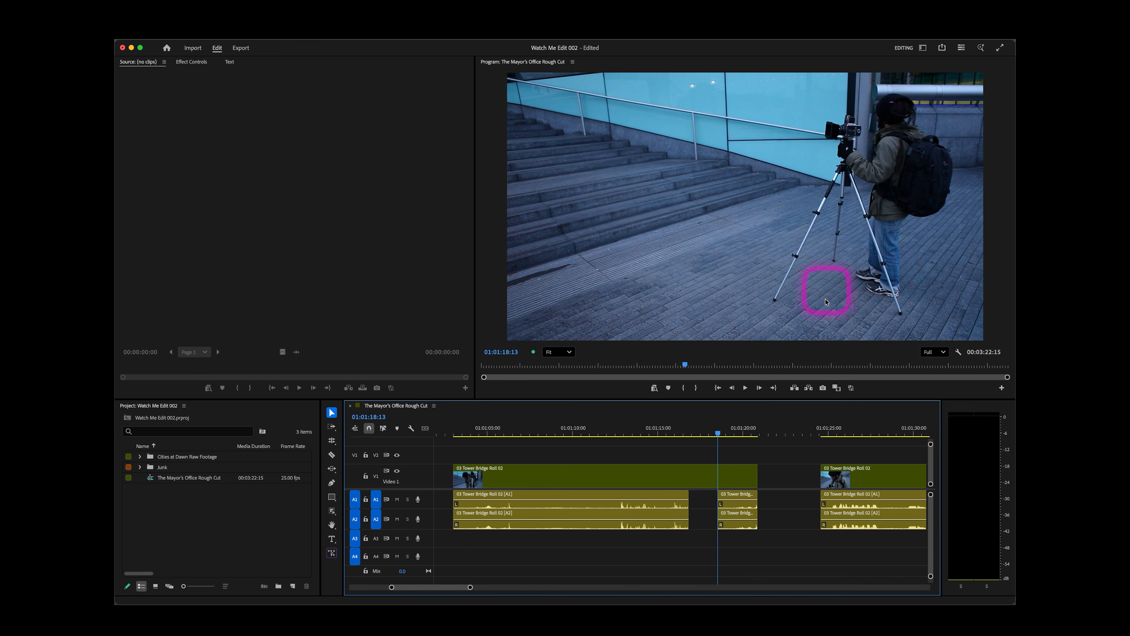
Play the isolated close-up dialogue and lift its A1 and A2 audio from 01:00:57:08 to the clip's end.
click(703, 424)
key(minus)
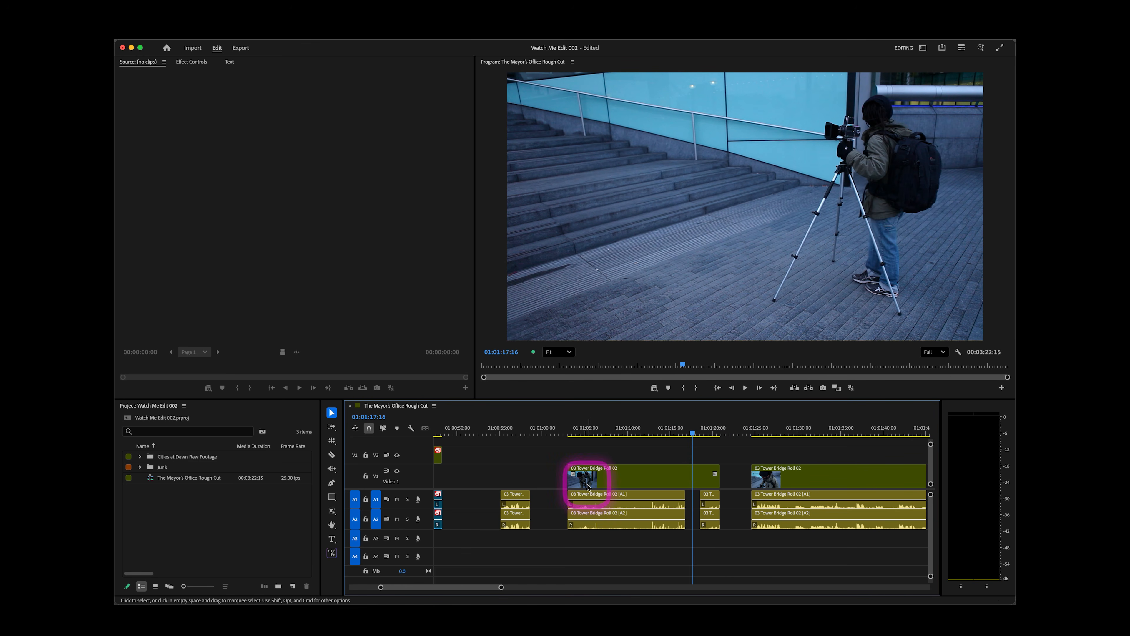
click(506, 430)
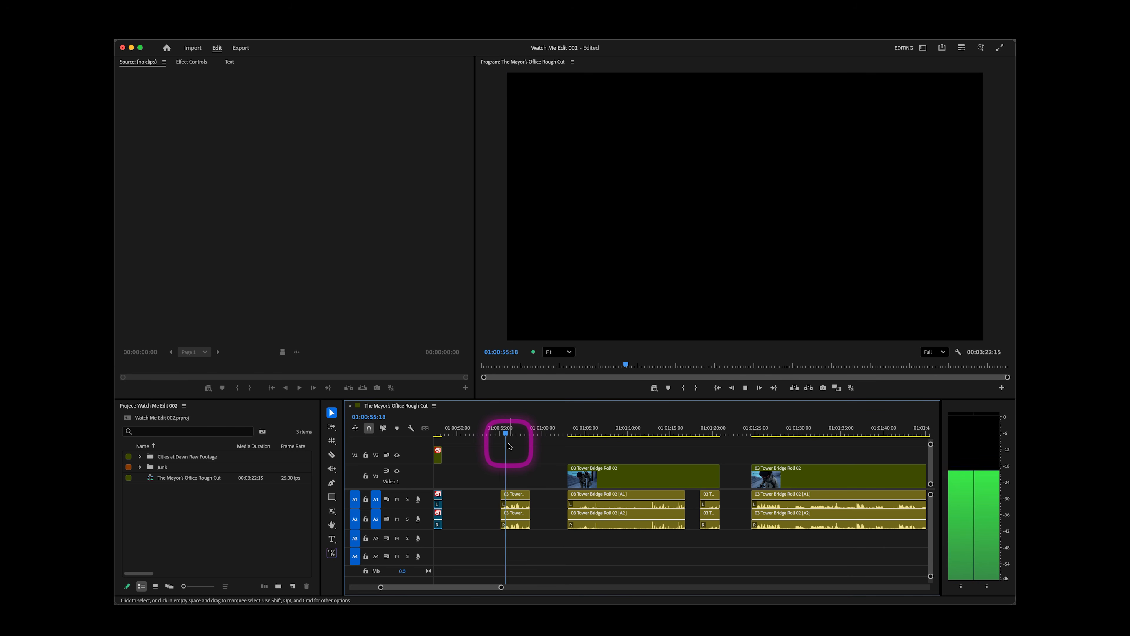
key(space)
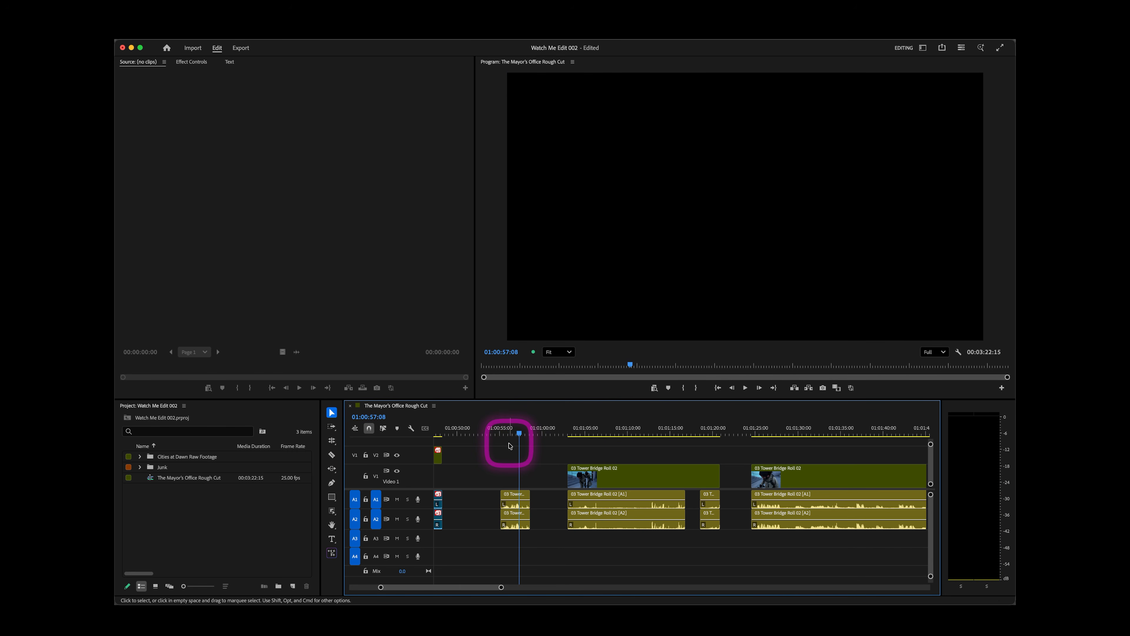
key(space)
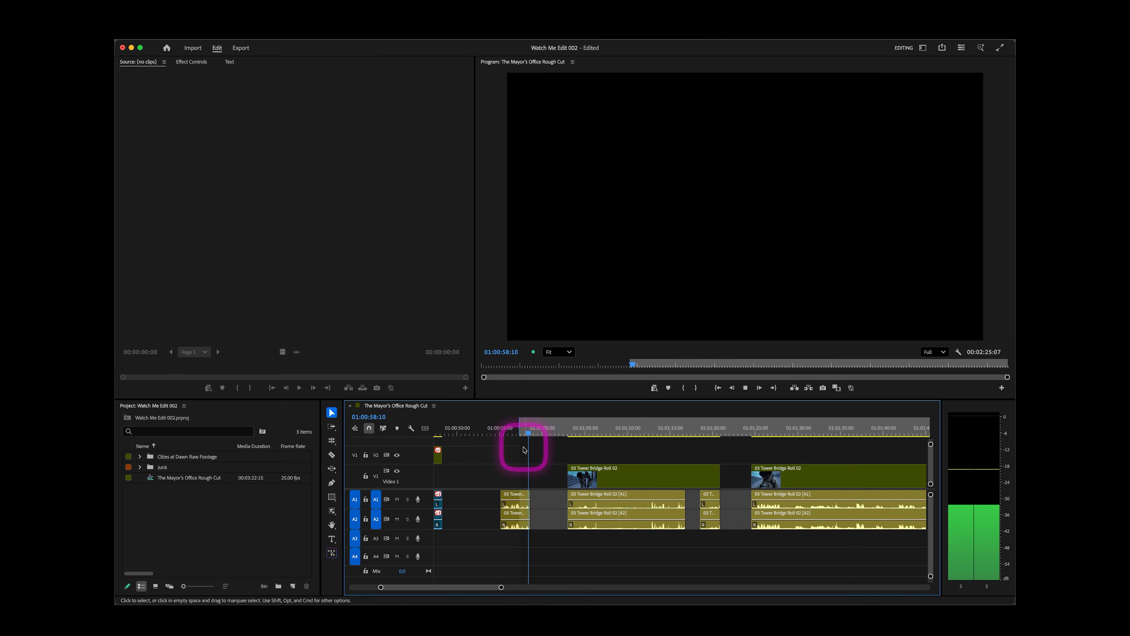
key(o)
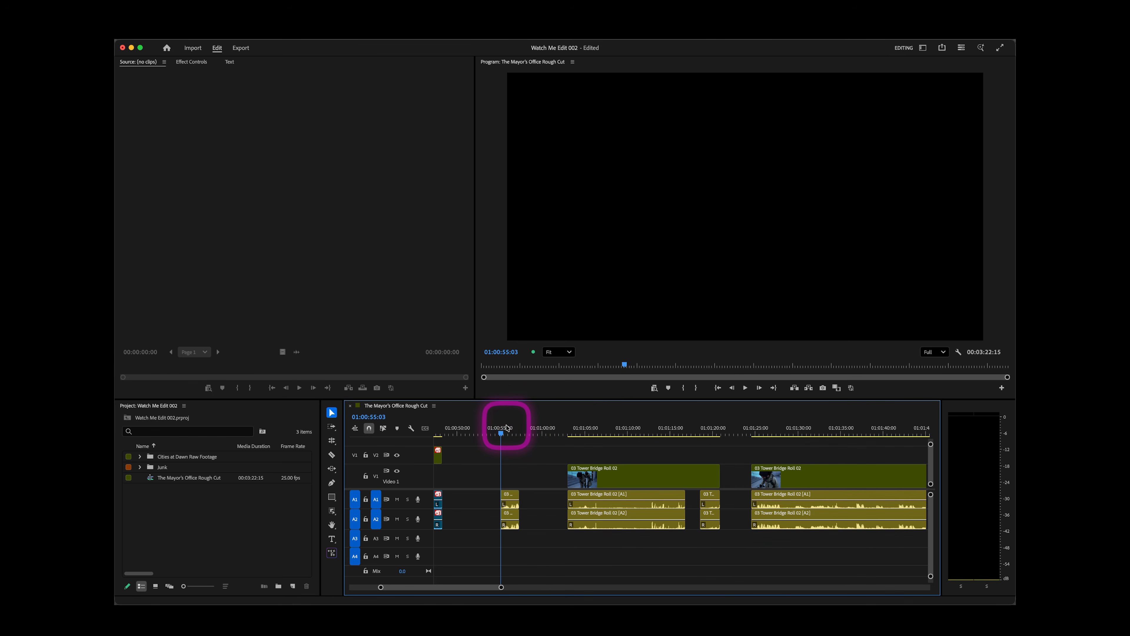
Trim the start of the isolated dialogue on both A1 and A2 to 01:00:55:09.
key(equal)
key(equal)
key(space)
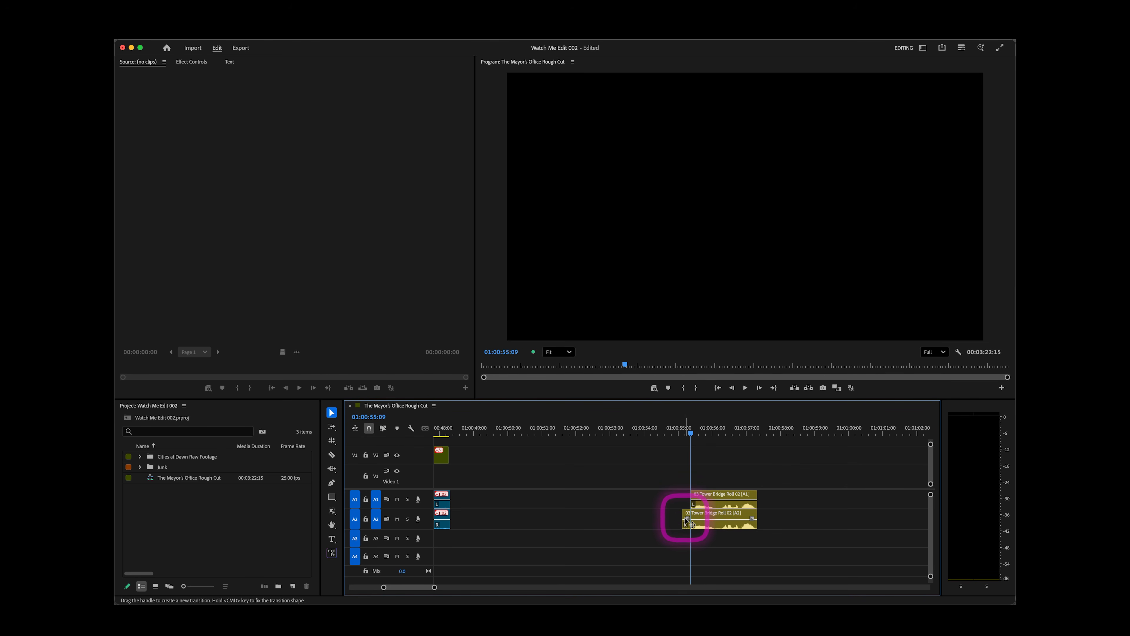
drag(684, 516, 685, 516)
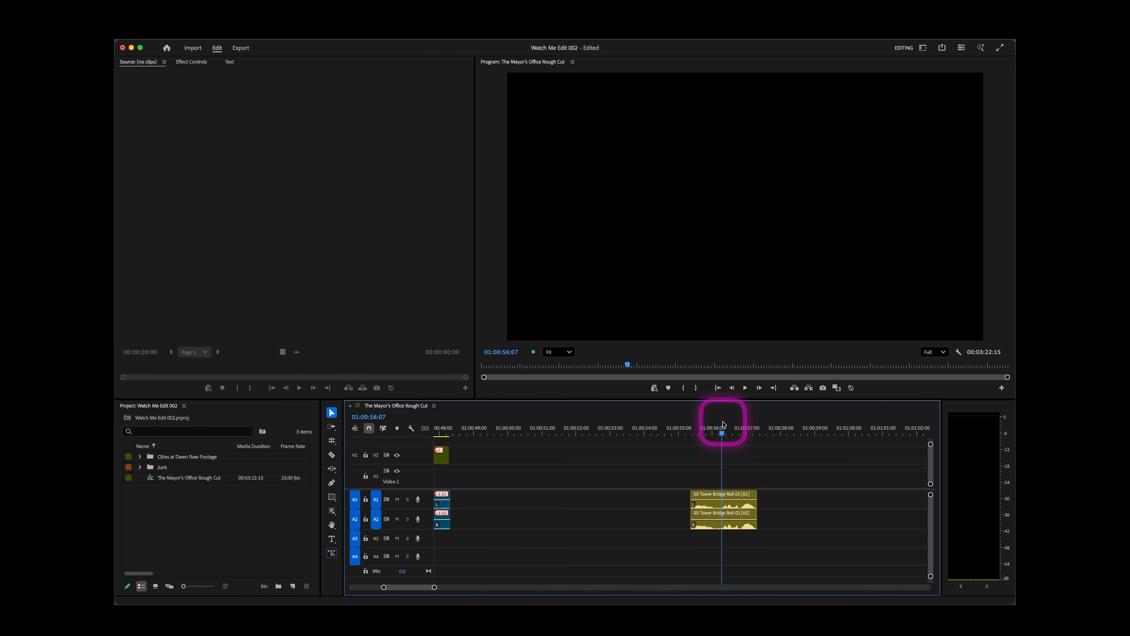
Mark the isolated dialogue clip's range and move the clip onto A3 and A4, beneath the audio gap in the tripod shot.
key(x)
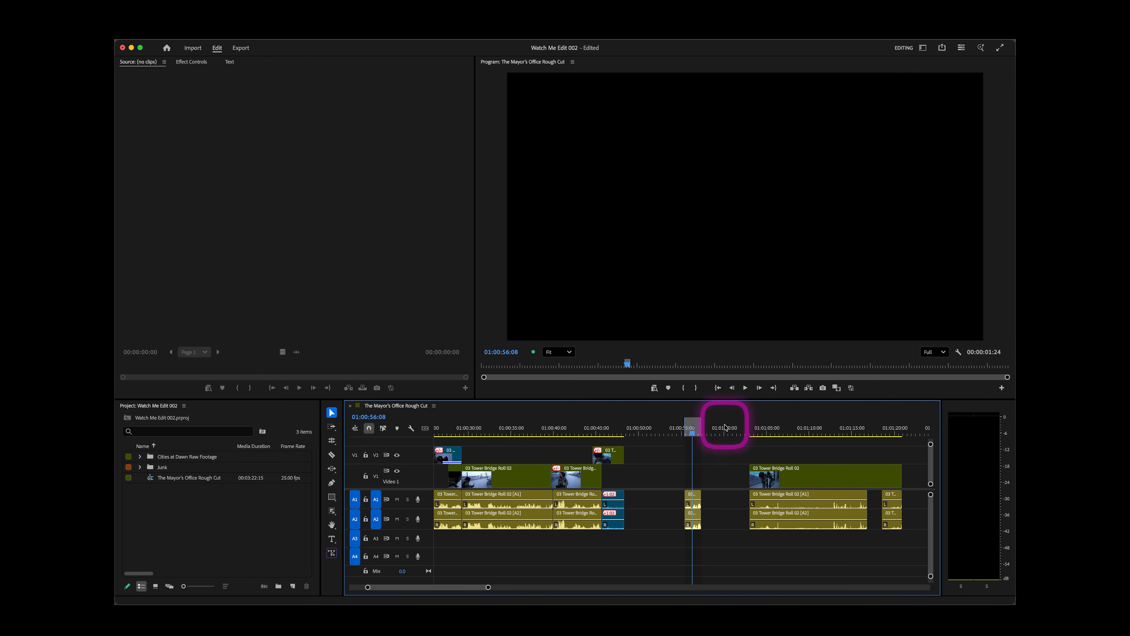
drag(895, 440, 875, 434)
click(687, 519)
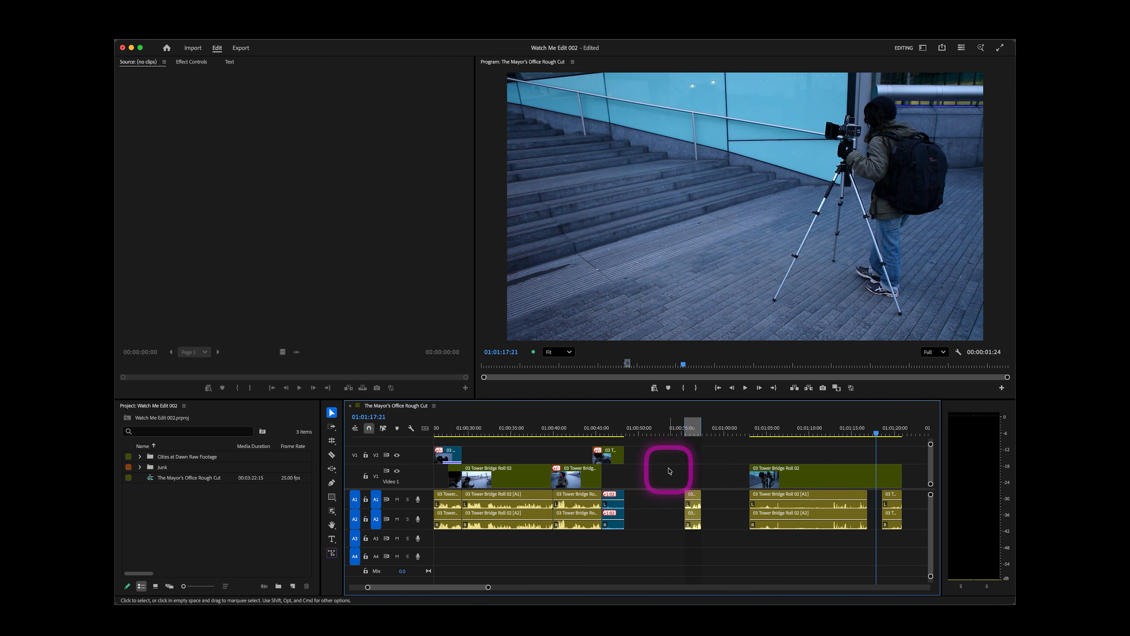
drag(693, 528, 714, 537)
drag(697, 498, 877, 544)
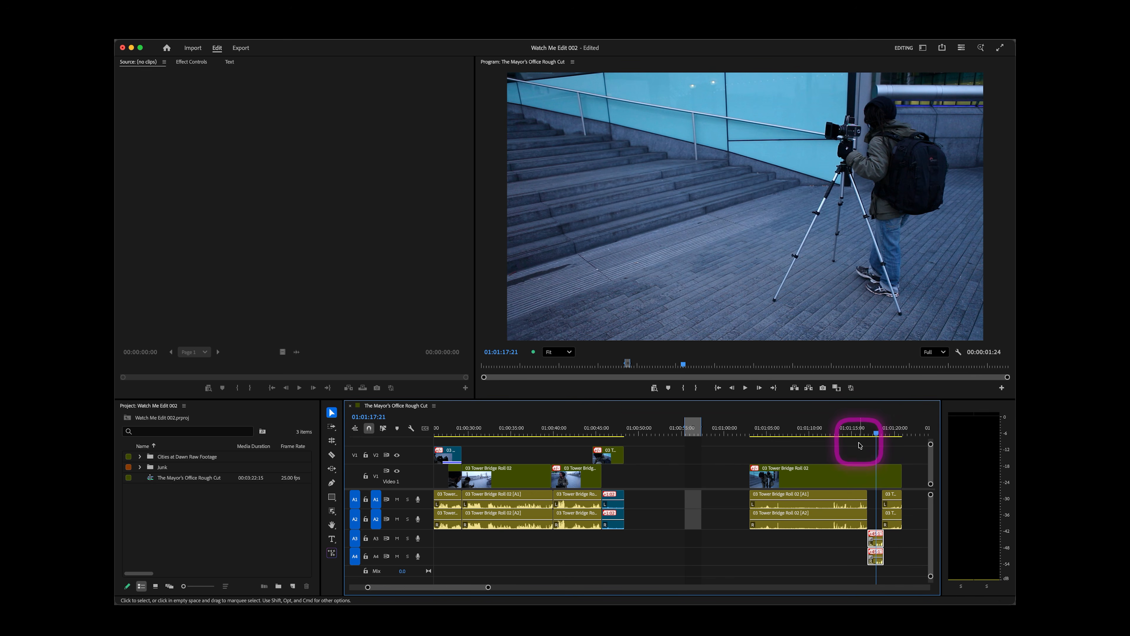
Play the dialogue join, turn off snapping, slide the A3 and A4 dialogue slightly earlier, and replay from 01:01:16:00.
drag(861, 423, 860, 430)
key(equal)
key(equal)
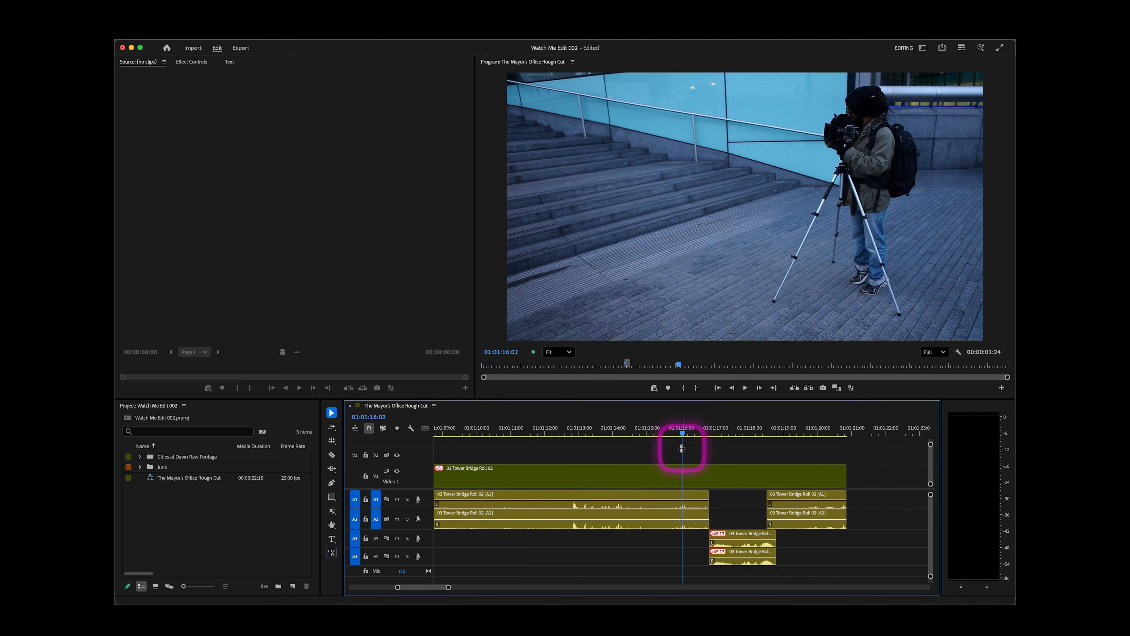
click(680, 426)
key(space)
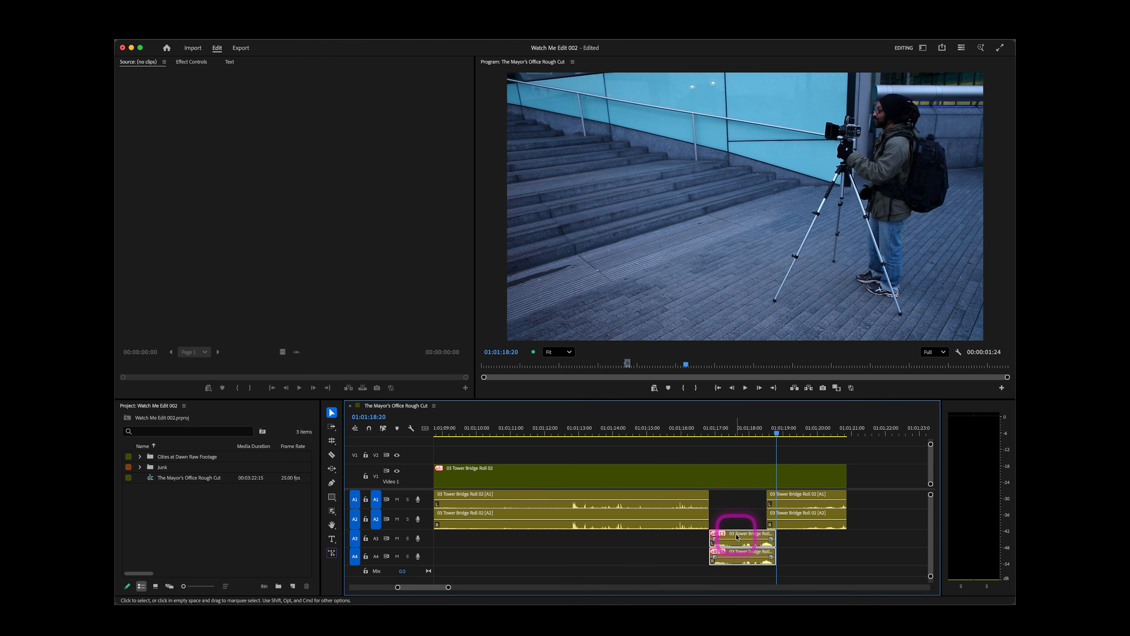
click(333, 413)
click(730, 444)
click(682, 429)
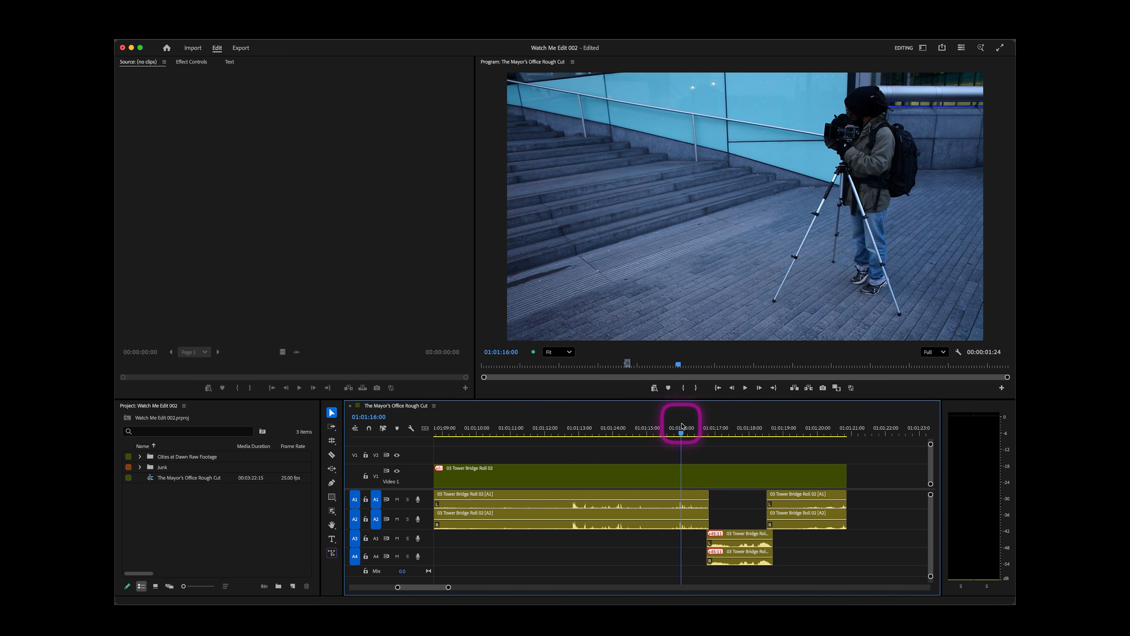
key(space)
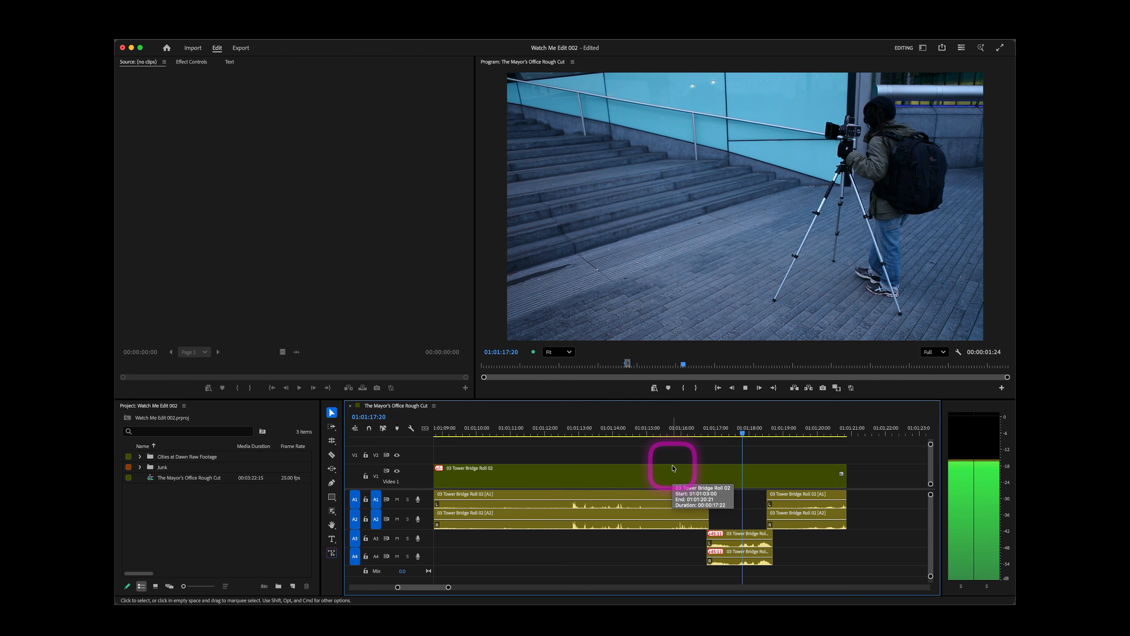
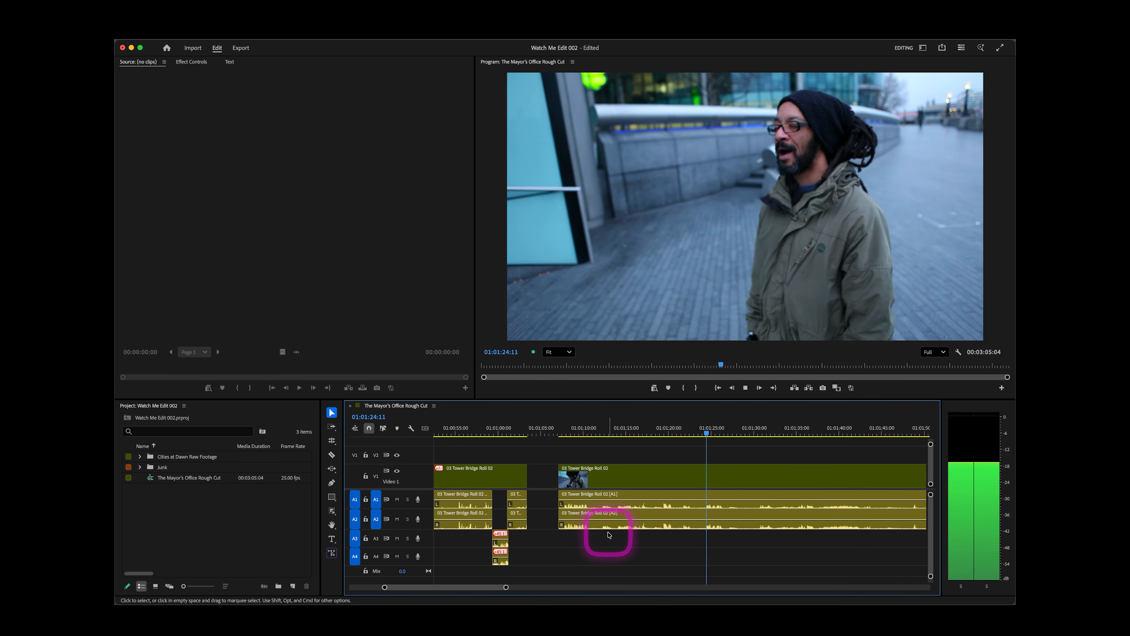
Review the shot after the tripod scene, mark it from 01:01:07:03 to about 01:01:35:04, and play the opening of that range.
key(space)
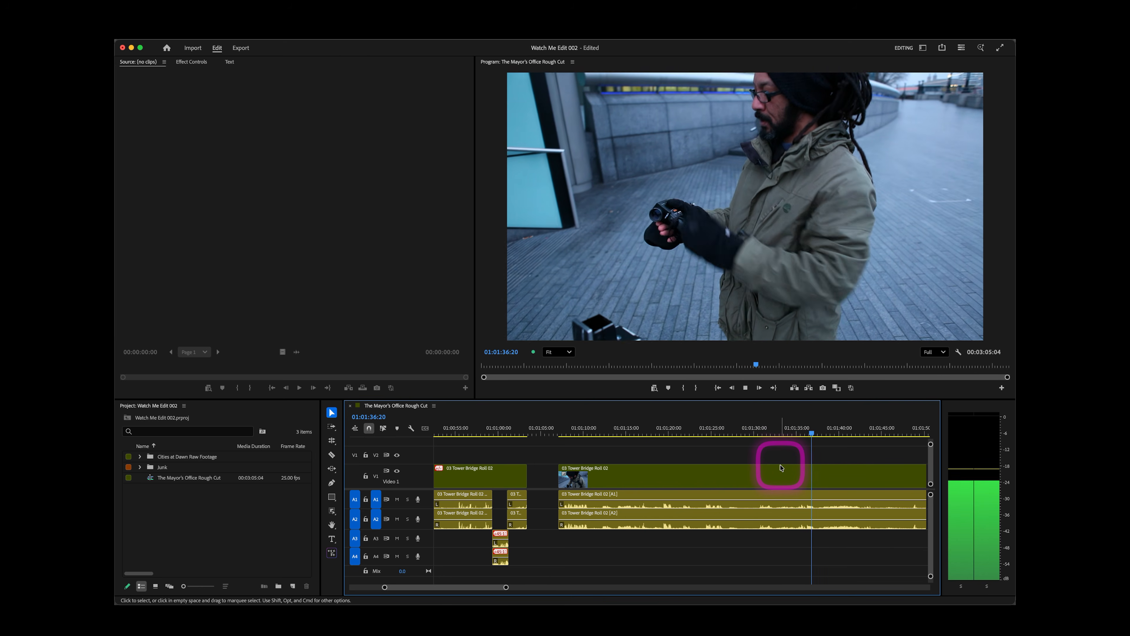
click(793, 432)
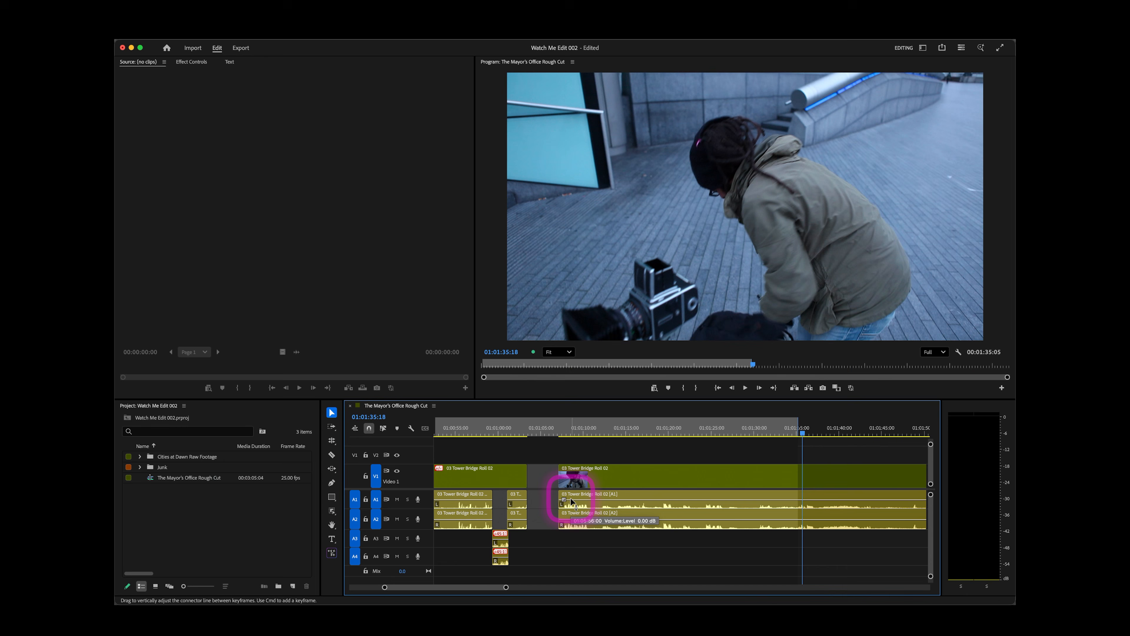
click(560, 434)
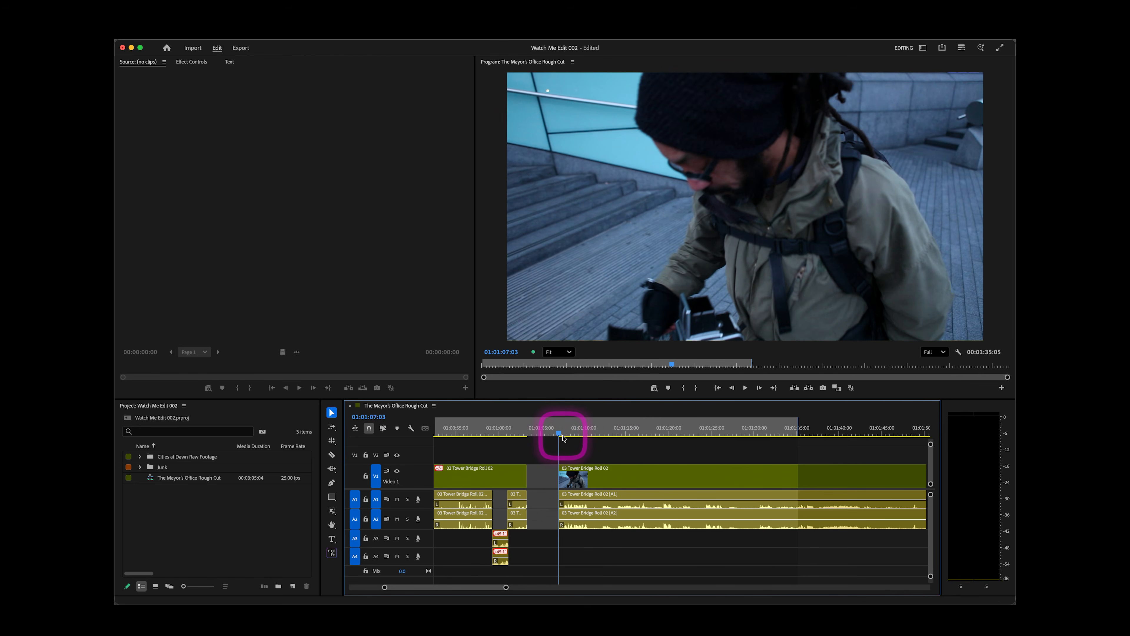
key(i)
key(space)
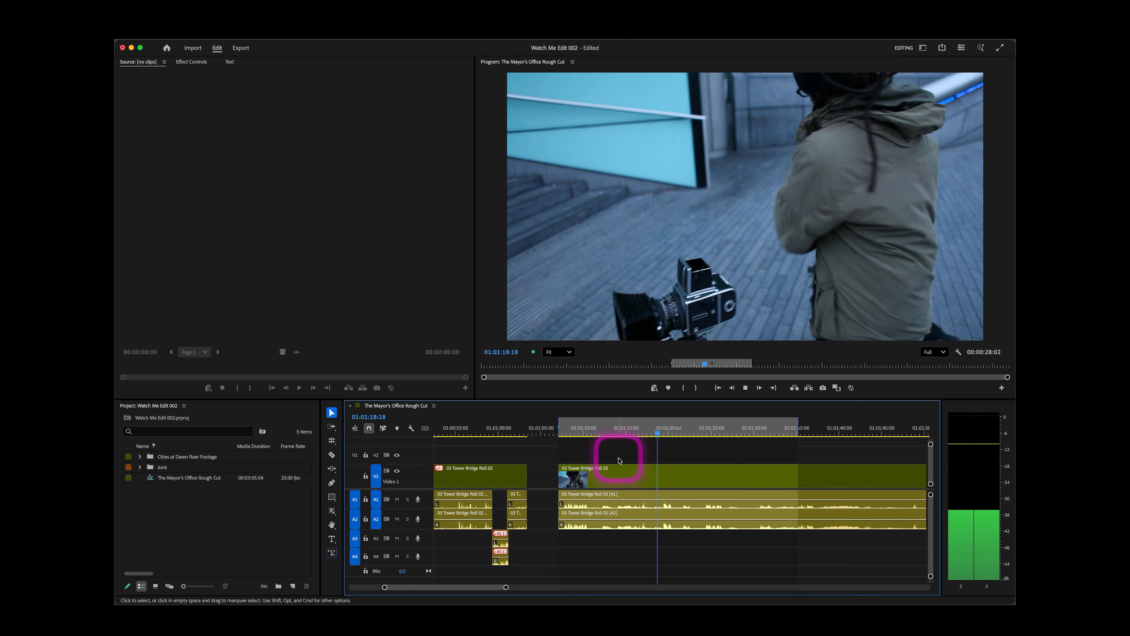
key(space)
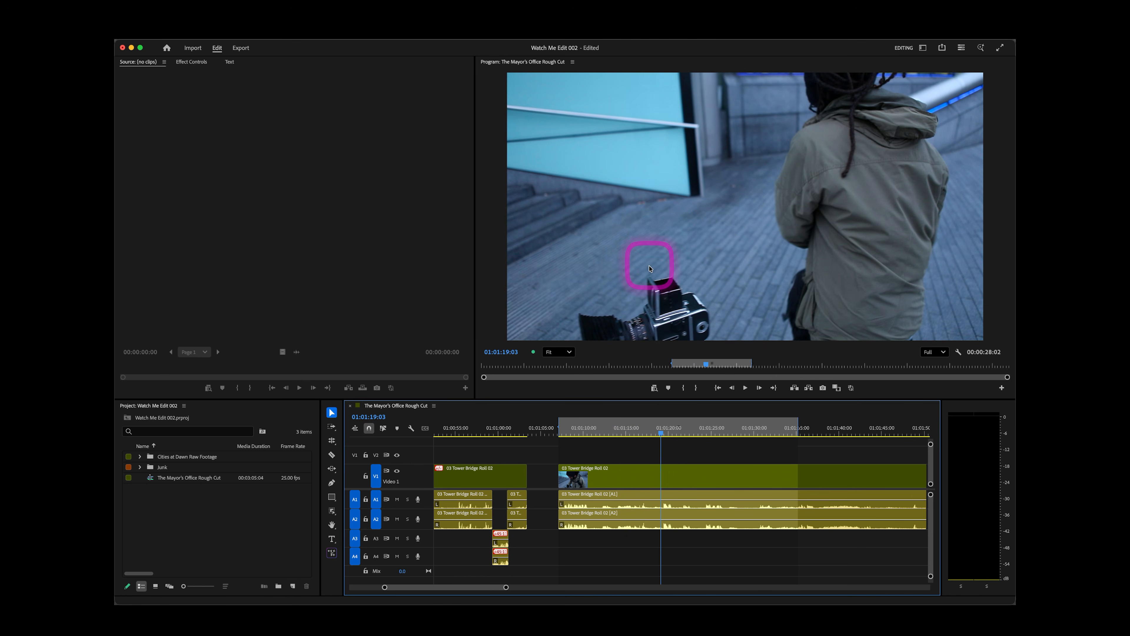
Mark the range from 01:01:19:07 to 01:01:21:16 in the shot after the tripod scene and lift it, leaving a gap.
key(space)
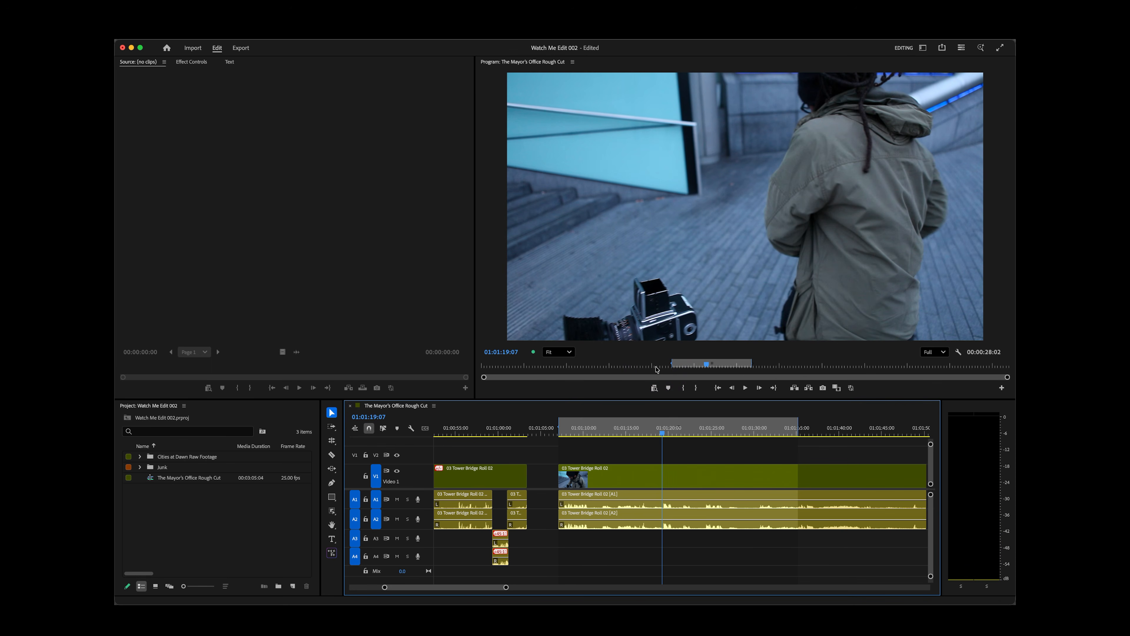
key(i)
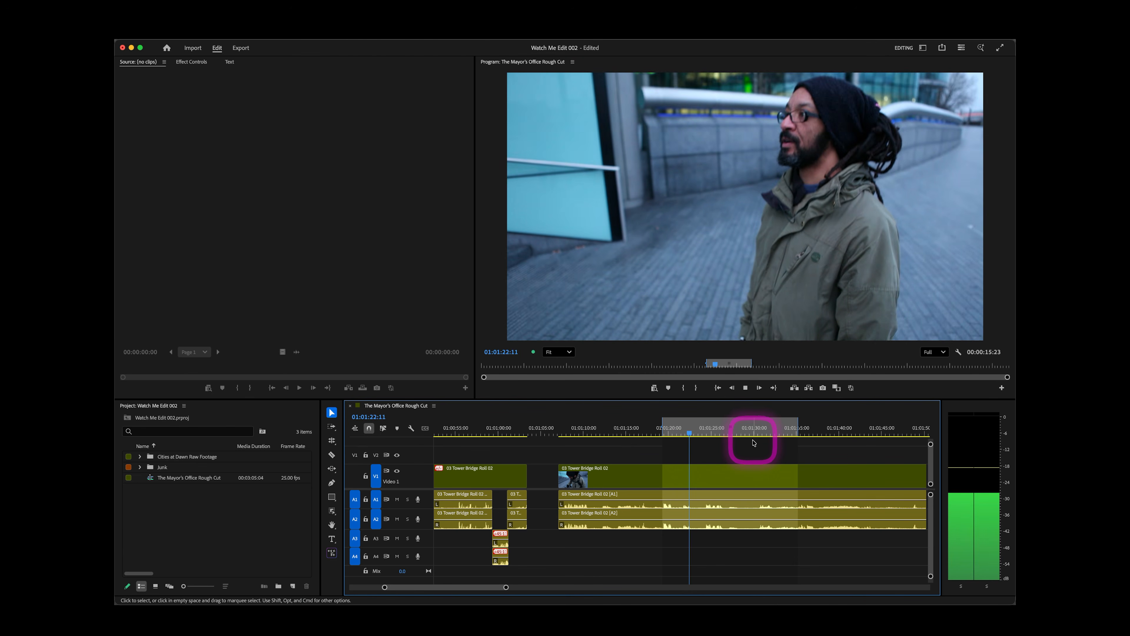
key(space)
key(o)
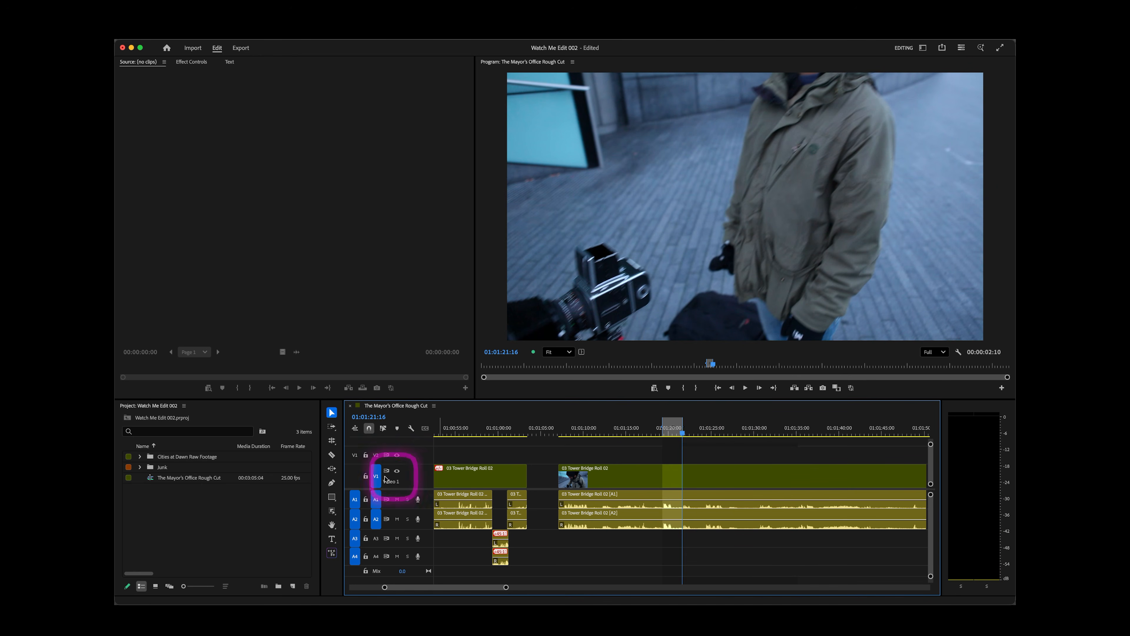
key(semicolon)
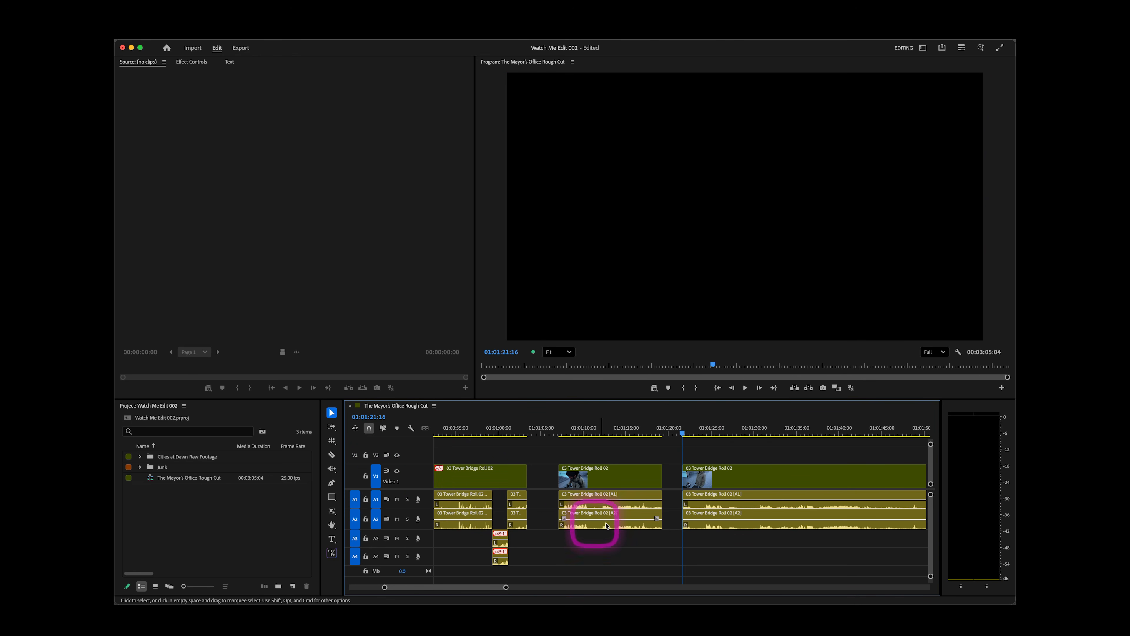
Mark the range from 01:01:22:17 to about 01:01:24:04 and extract it, closing the gap.
key(space)
key(i)
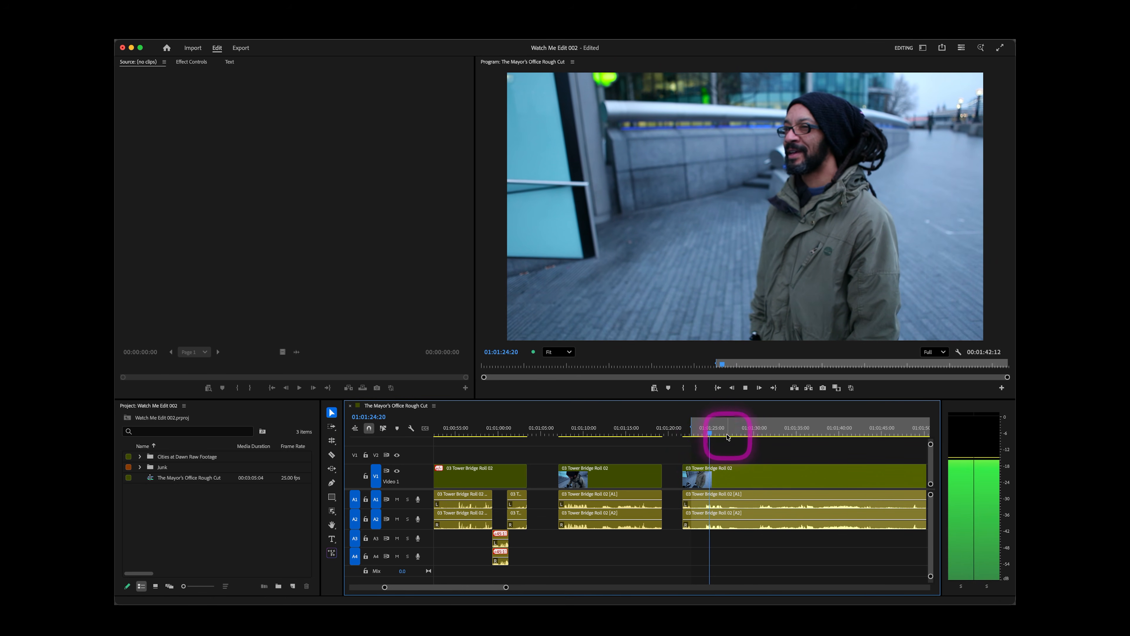
click(702, 434)
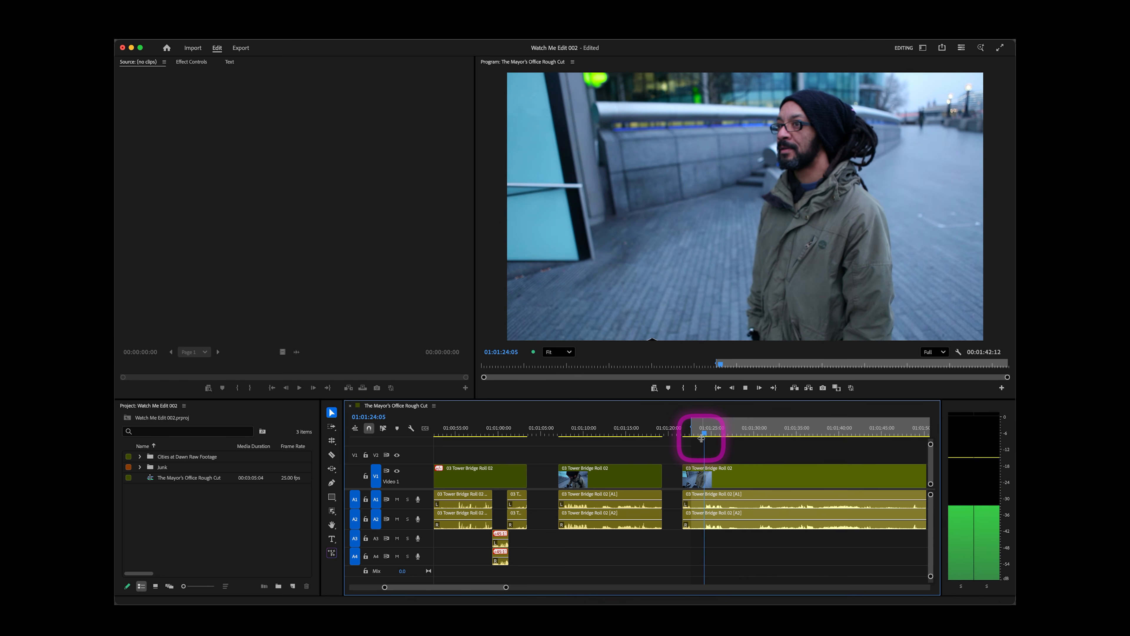
key(o)
key(space)
key(apostrophe)
key(space)
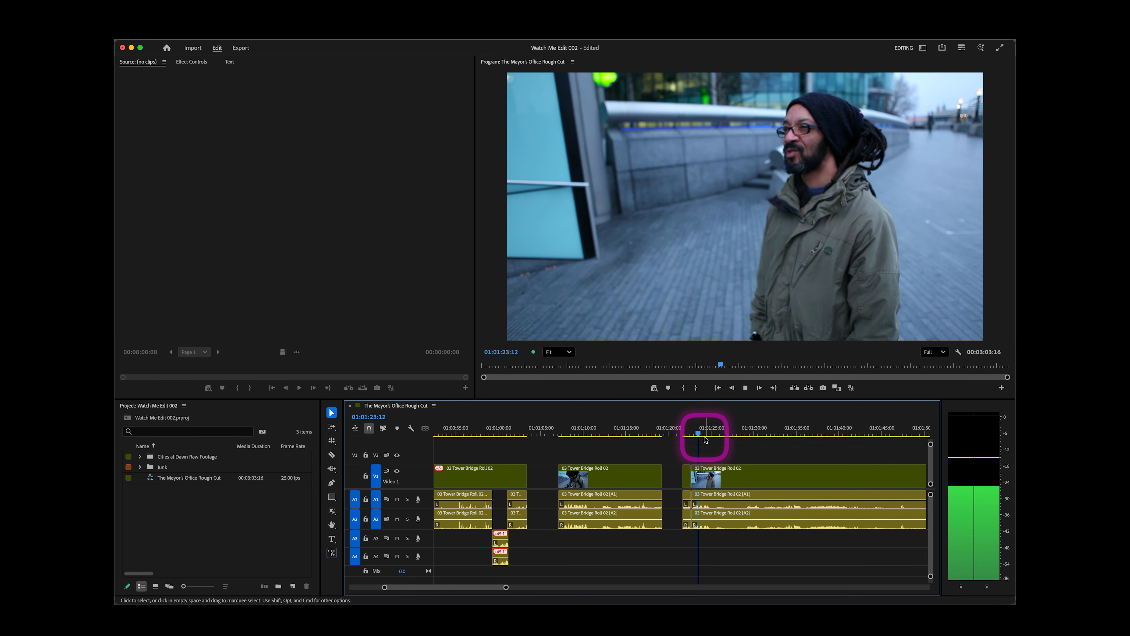
Mark the range from 01:01:24:23 to about 01:01:29:01 and extract it, closing the gap.
key(i)
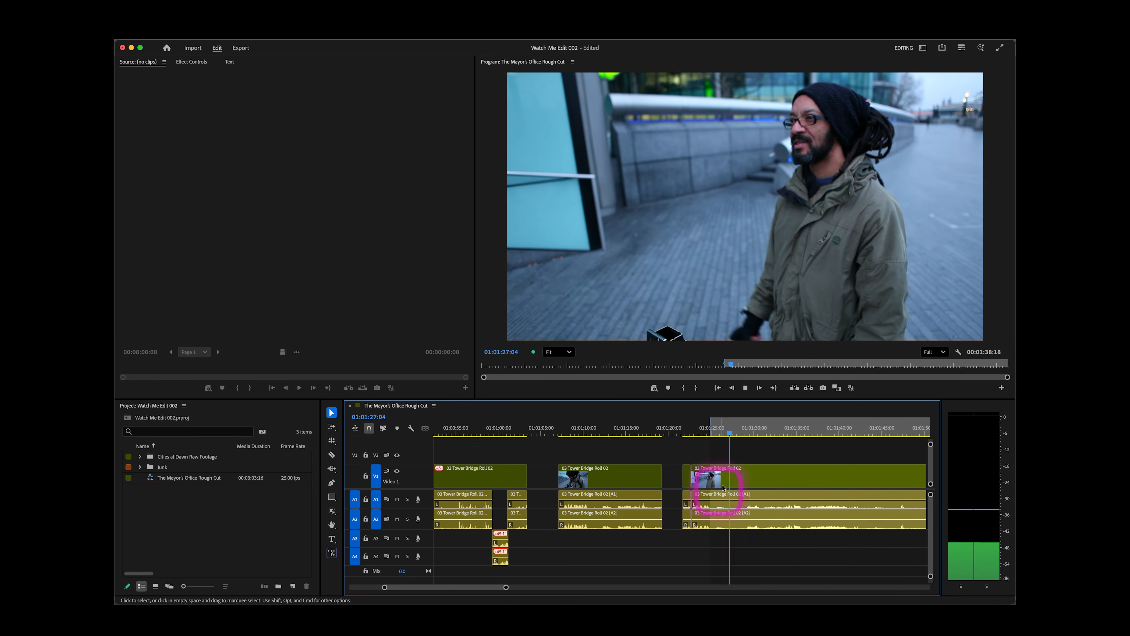
key(space)
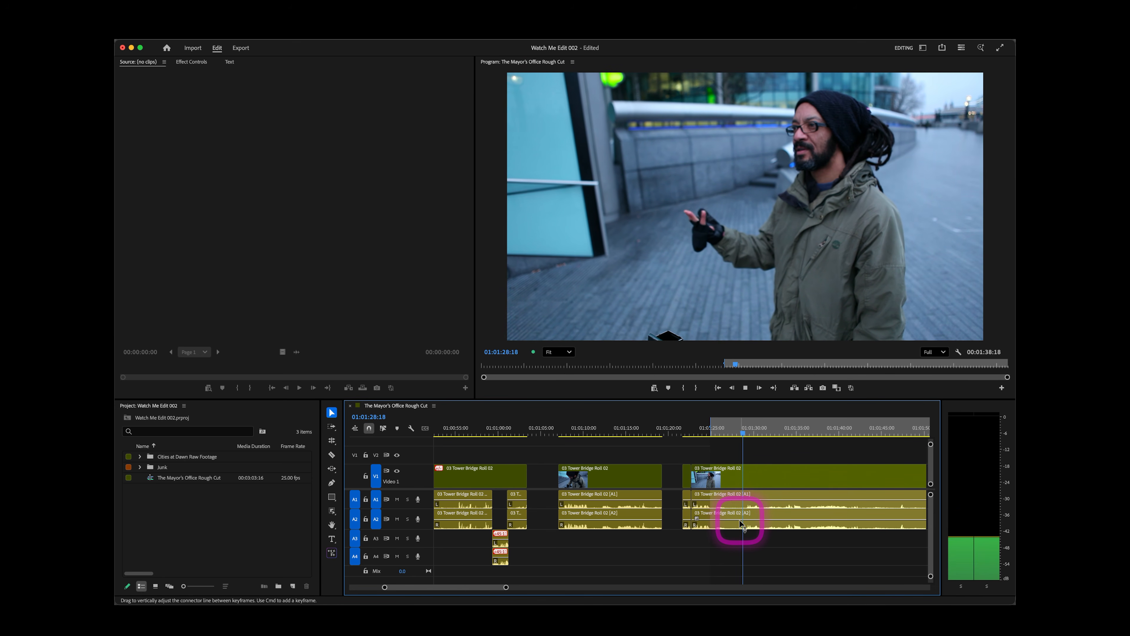
click(740, 433)
key(space)
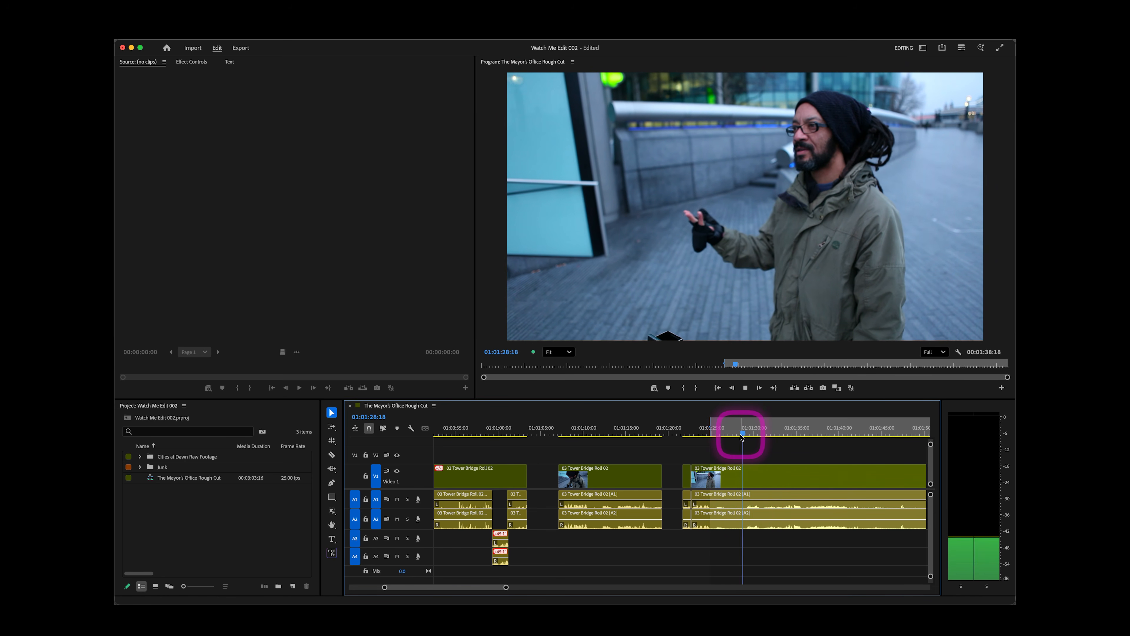
click(745, 432)
key(o)
key(apostrophe)
key(space)
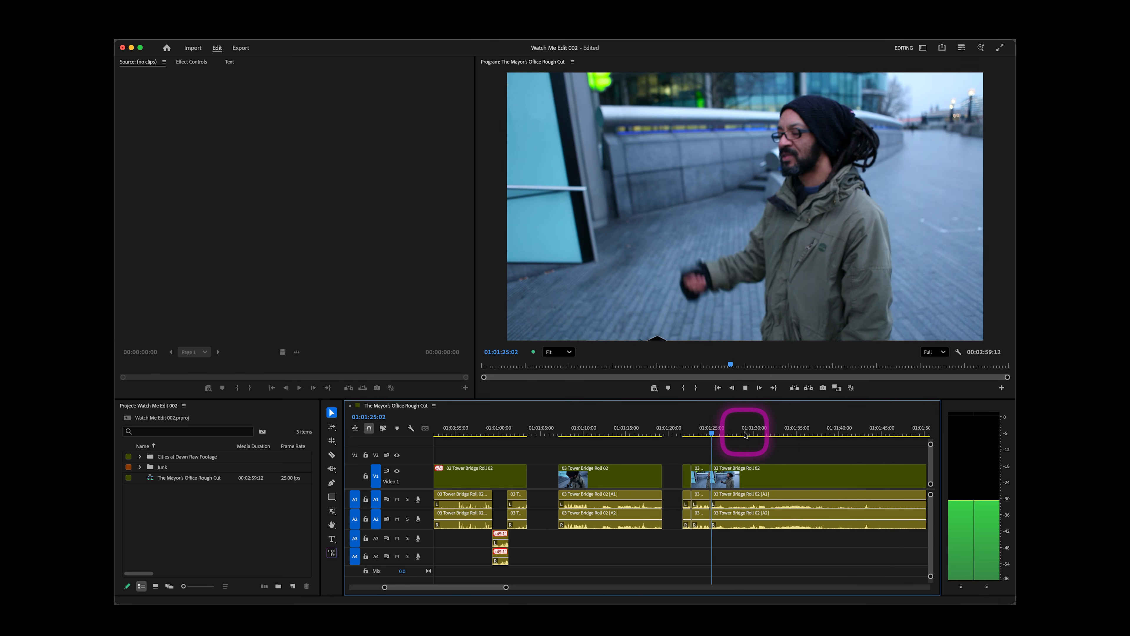
Replay the new join and mark the start of the next cut at 01:01:26:12, as the man bends down.
key(i)
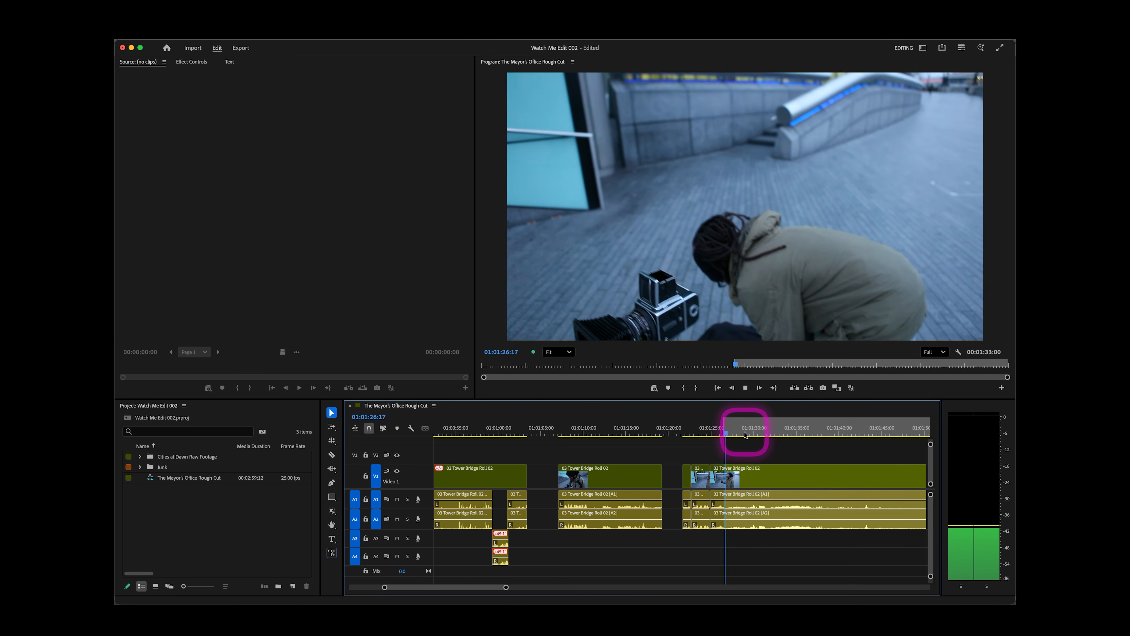
key(space)
key(space)
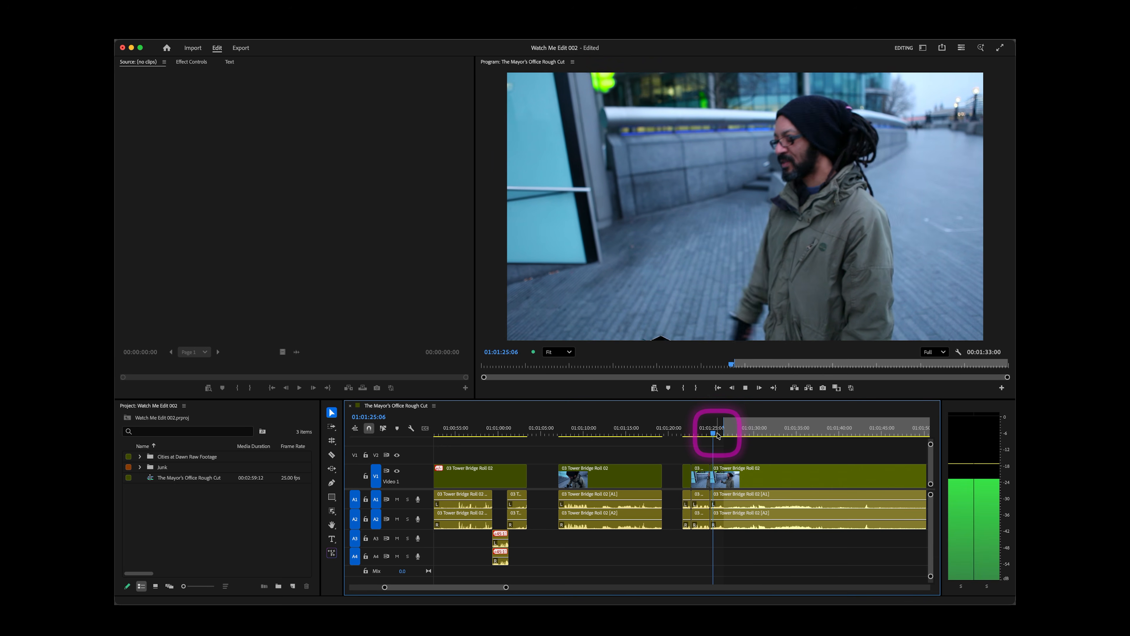
key(Up)
key(space)
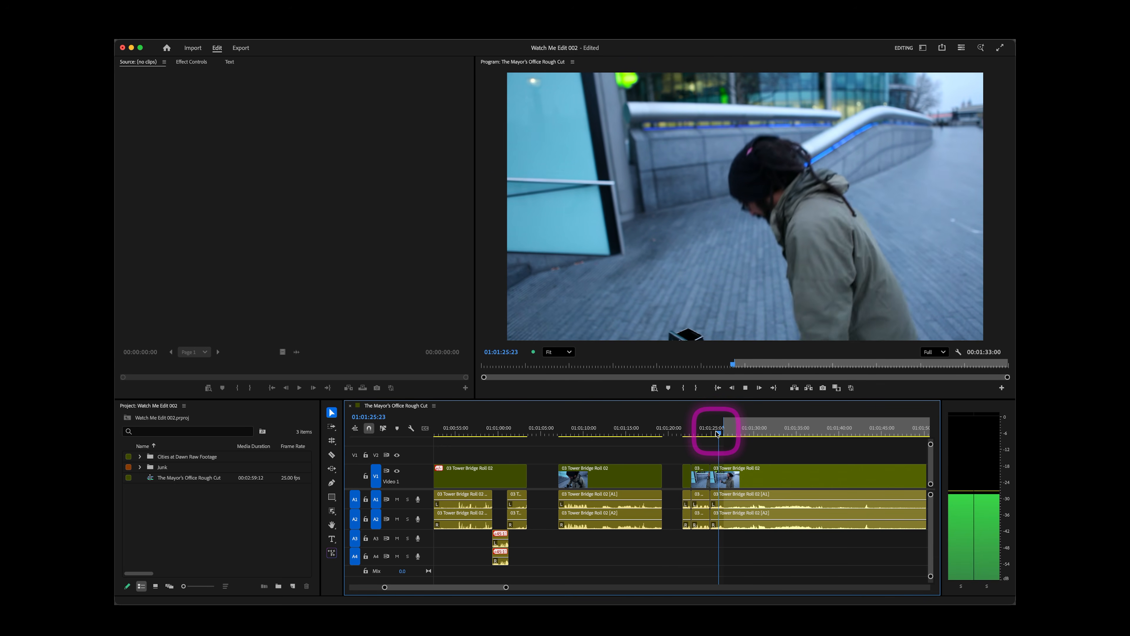
key(space)
key(shift+Left)
key(shift+Left)
key(i)
Shuttle through the footage after the mark and extract a little over one second from 01:01:26:12.
key(space)
key(space)
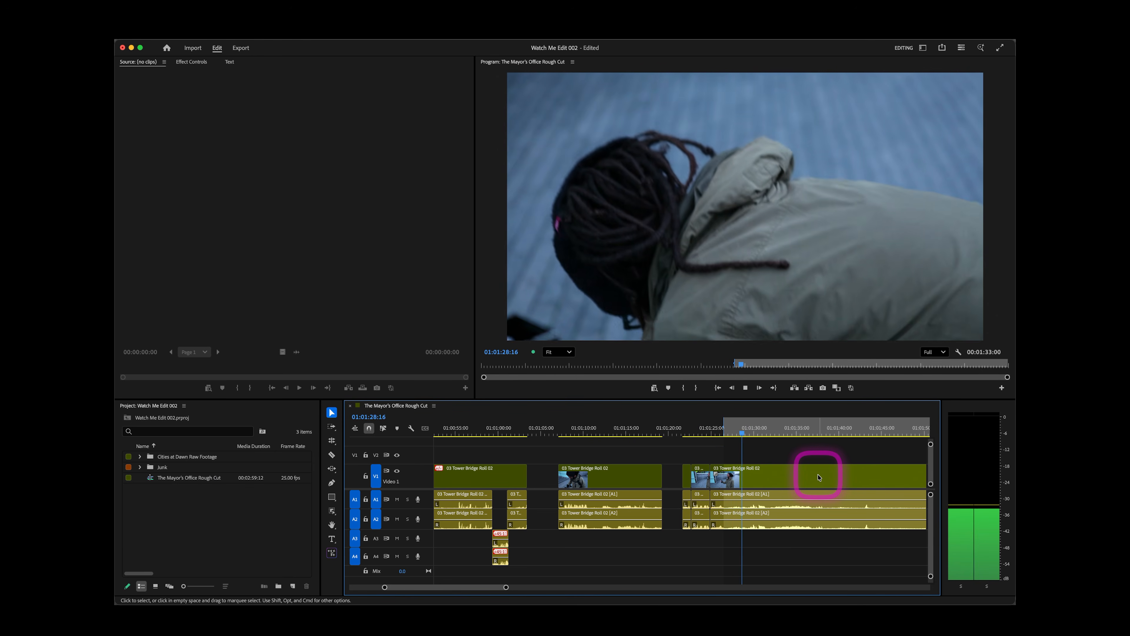
key(j)
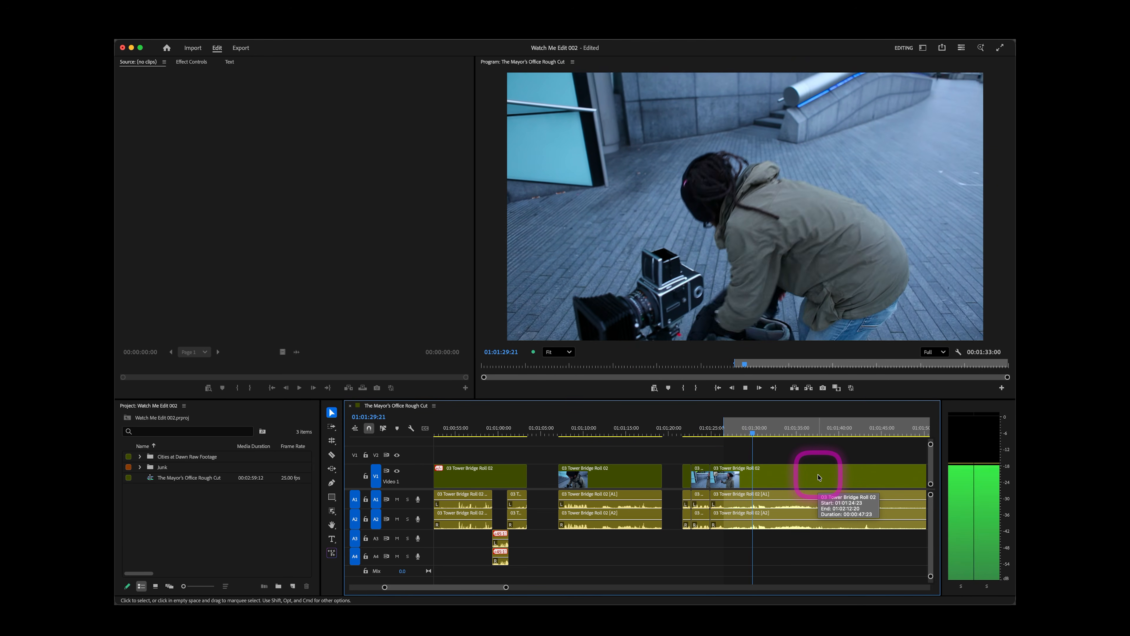
key(l)
key(j)
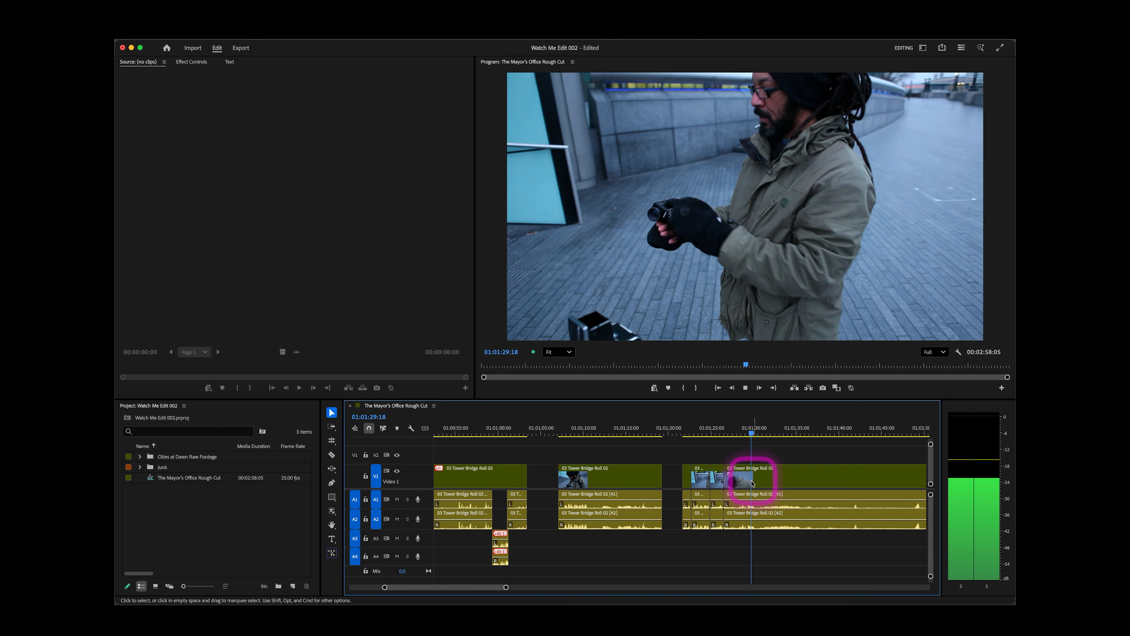
Move the audio of the three short dialogue clips from A1 and A2 onto A3 and A4, and play the sequence through them.
click(710, 430)
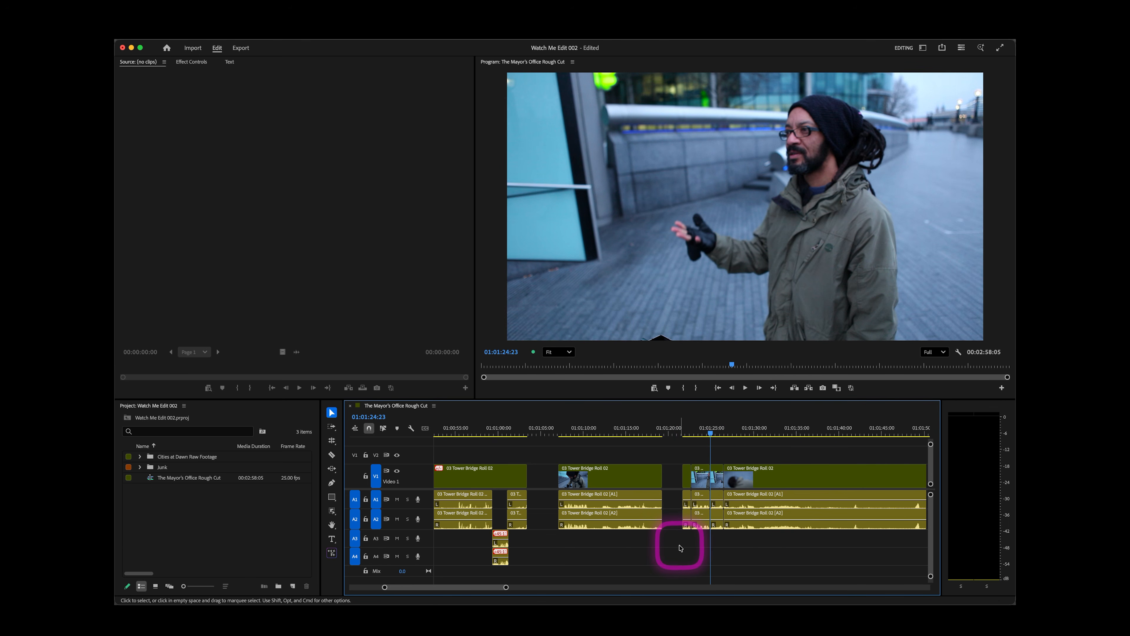
drag(719, 502, 719, 540)
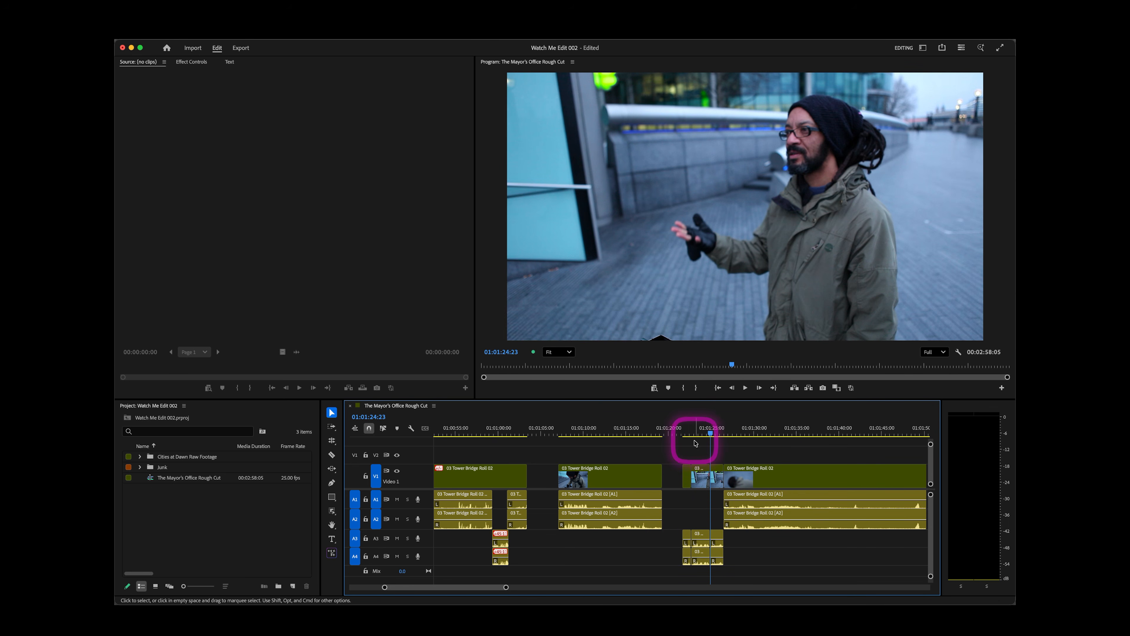
click(681, 430)
key(space)
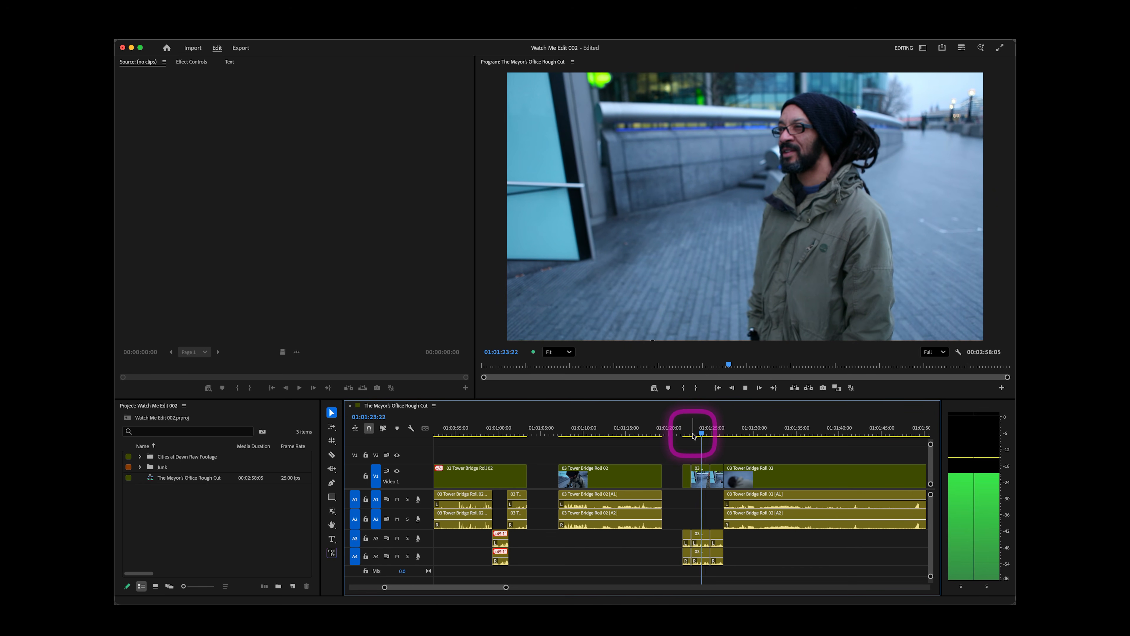
key(space)
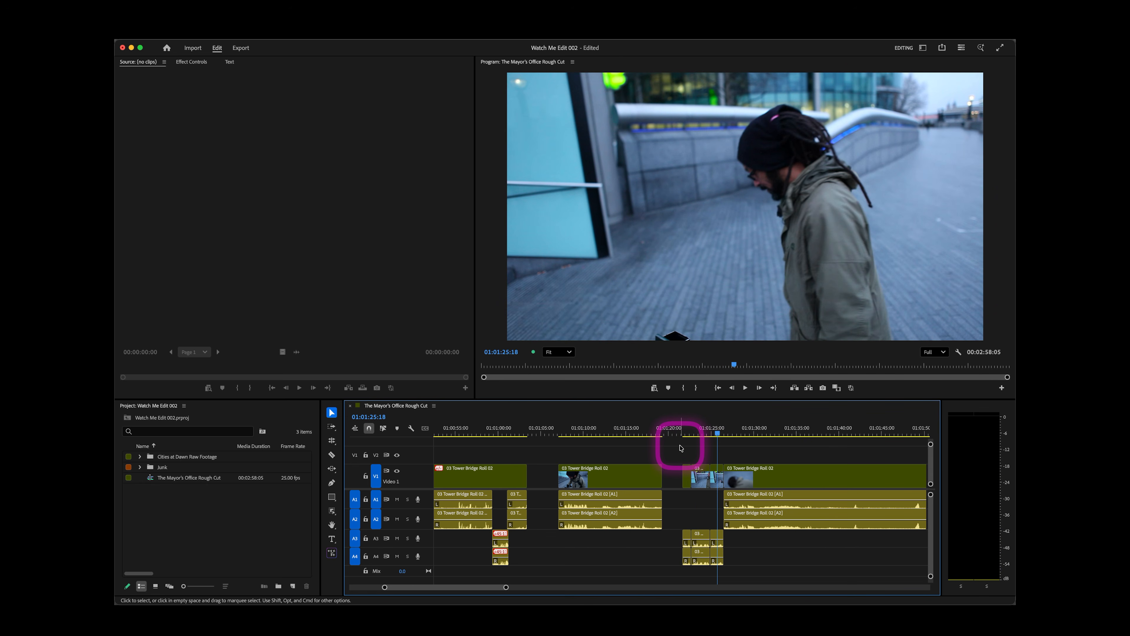
key(space)
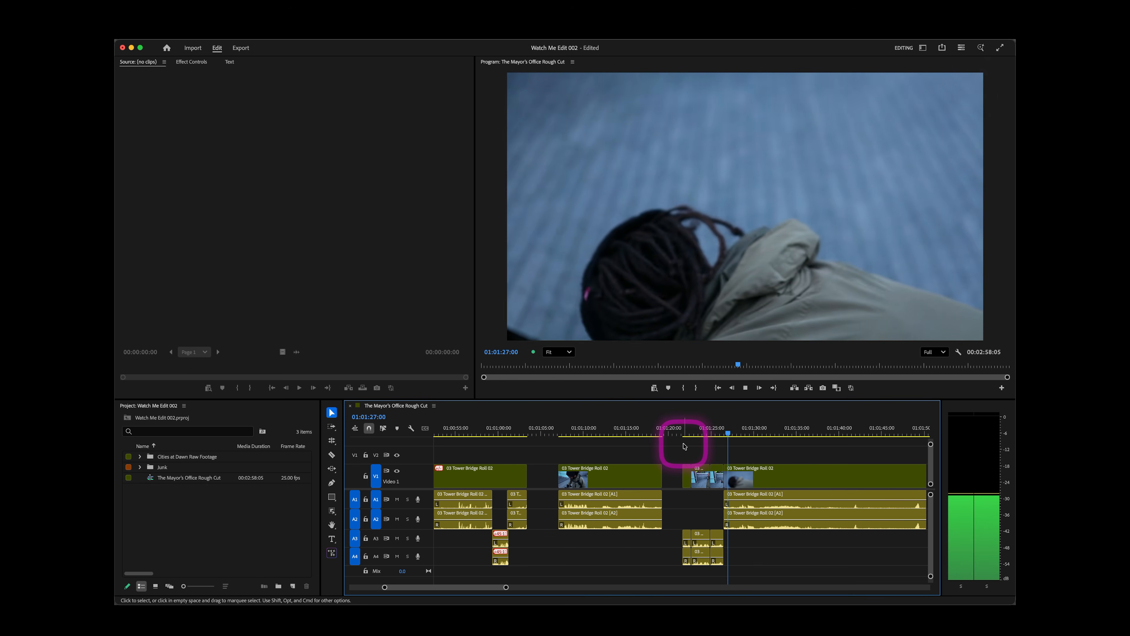
key(space)
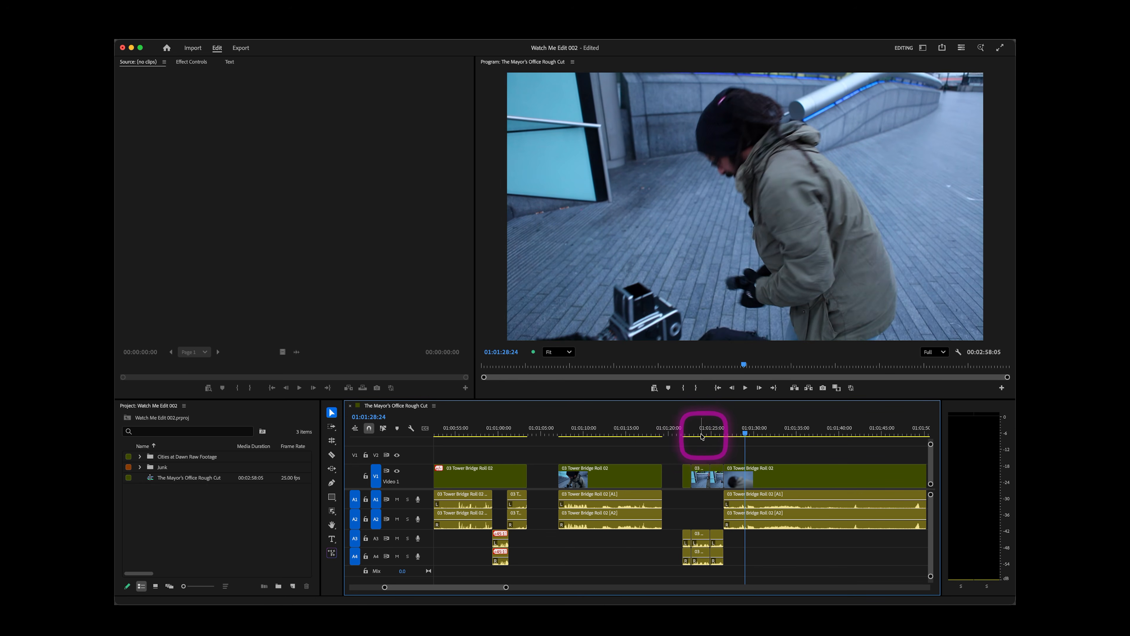
Delete the first two short video clips above the moved dialogue and play the end of the preceding shot.
click(691, 428)
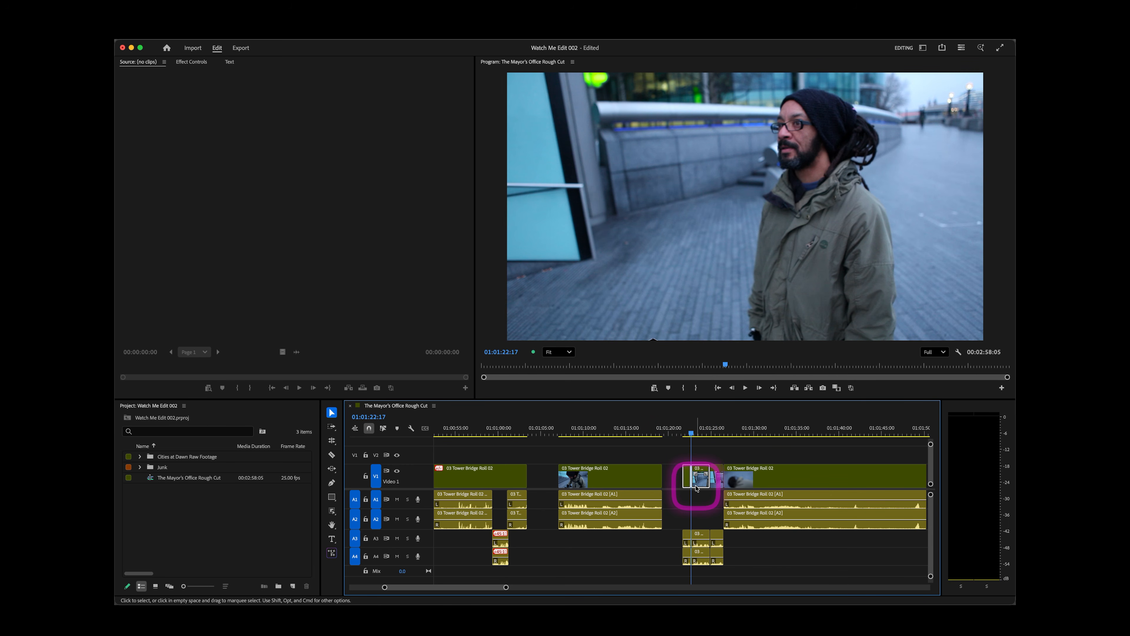
key(Delete)
click(641, 428)
key(space)
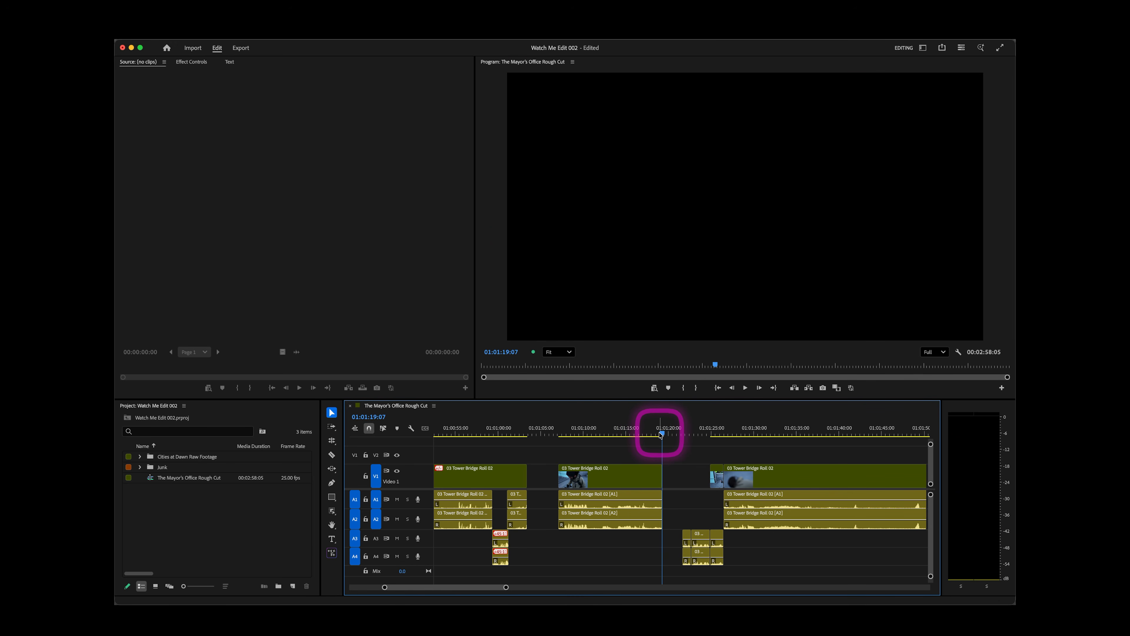
Try extending only the video of the preceding shot to about 01:01:21:03, and play the extension.
key(Left)
drag(659, 475, 677, 476)
key(space)
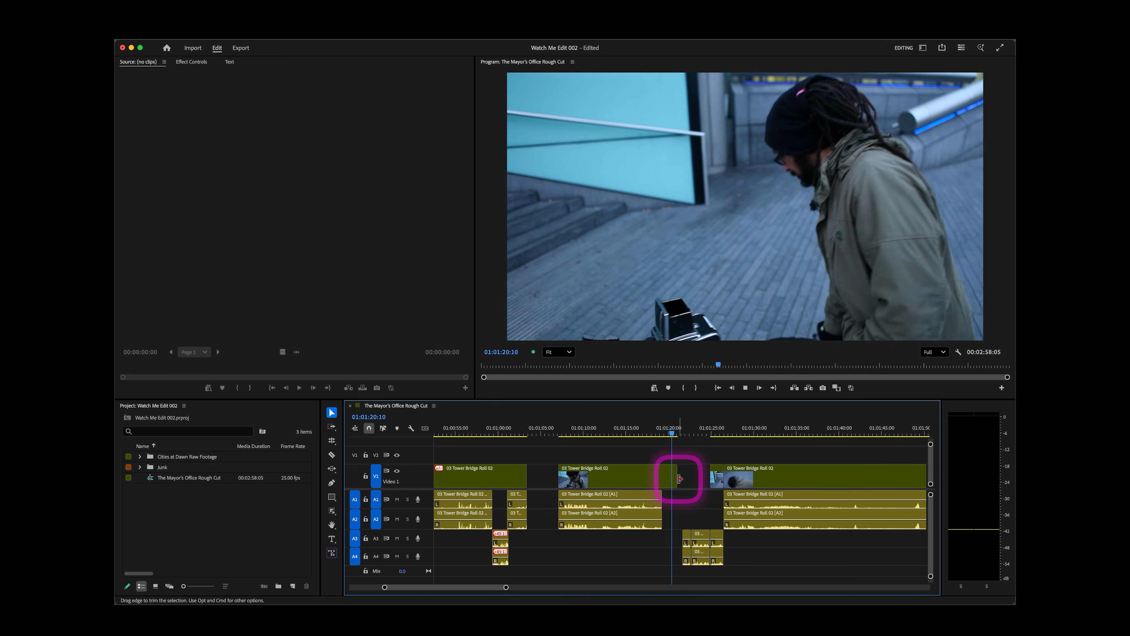
key(space)
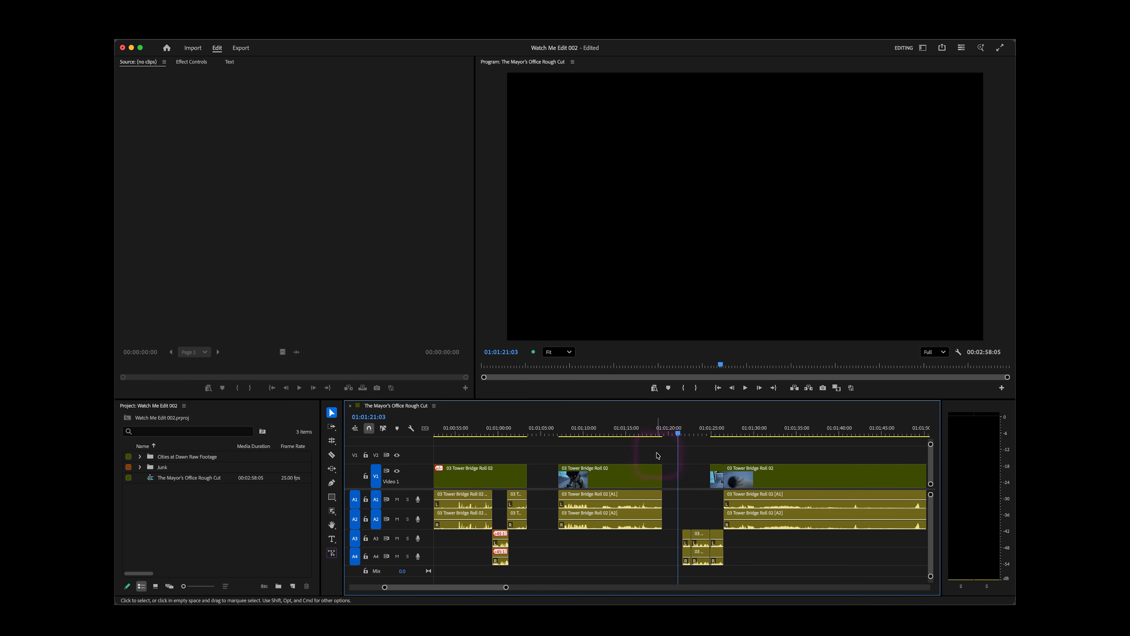
Audition the remaining short video clip directly after the preceding shot's end, and delete it from V1.
drag(719, 479, 675, 485)
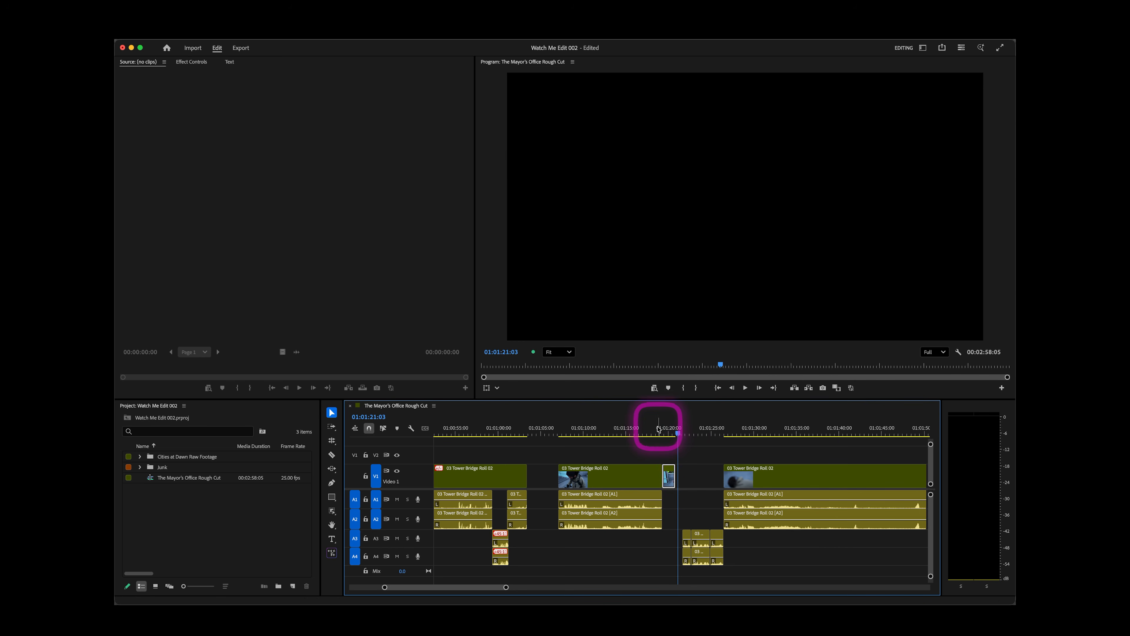
click(658, 429)
key(space)
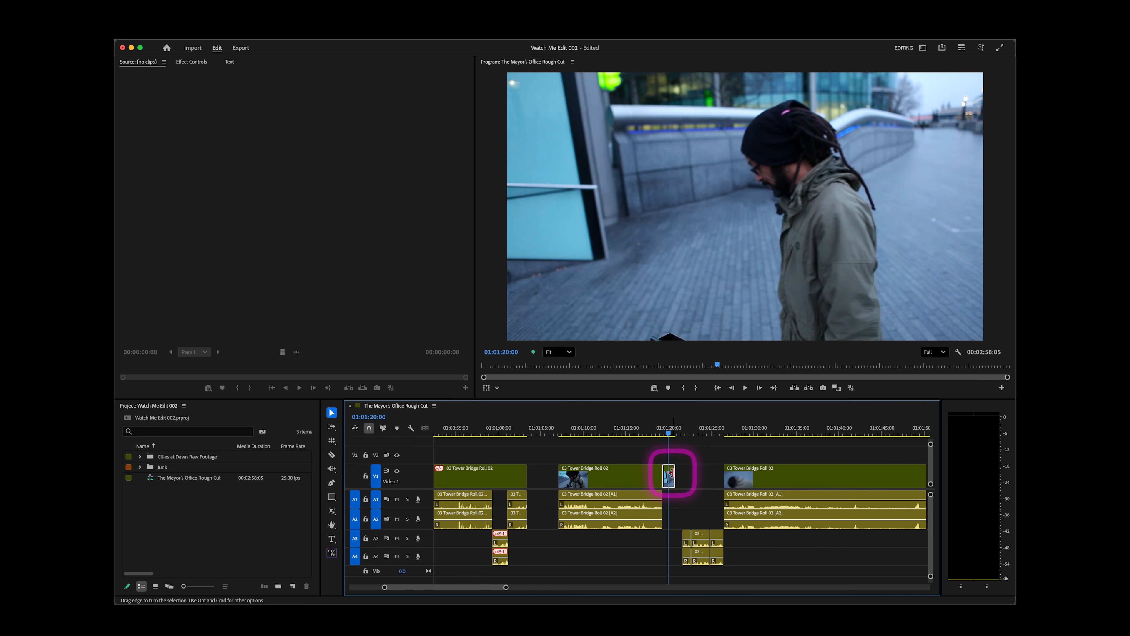
key(Delete)
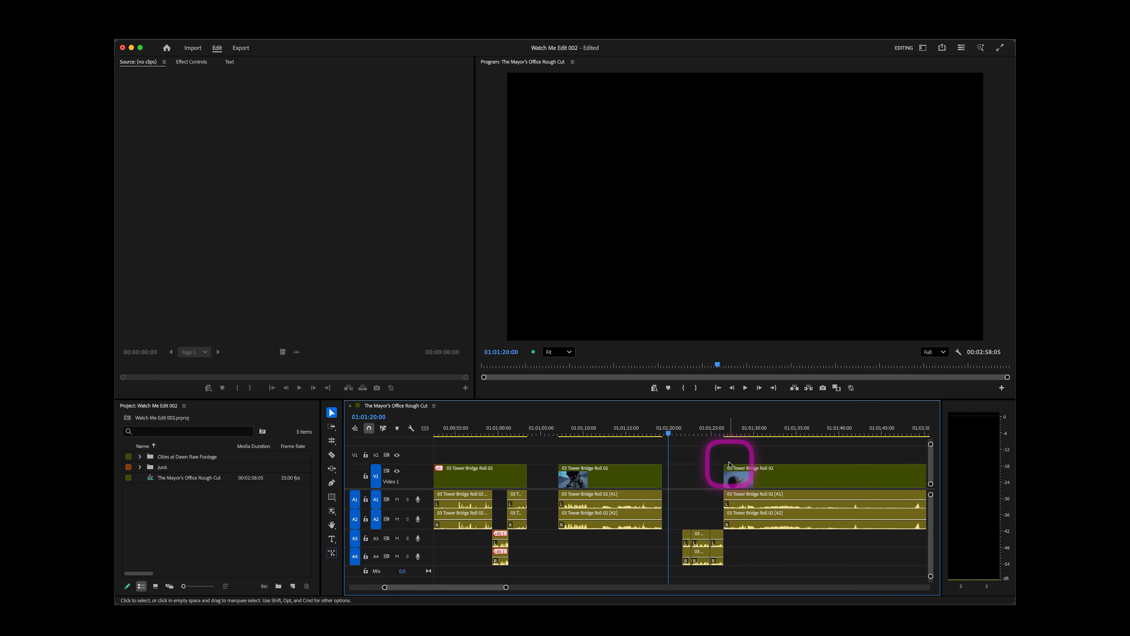
Review the start of the following shot, the isolated dialogue on A3 and A4, and the close-up near the preceding shot's end.
click(723, 430)
key(space)
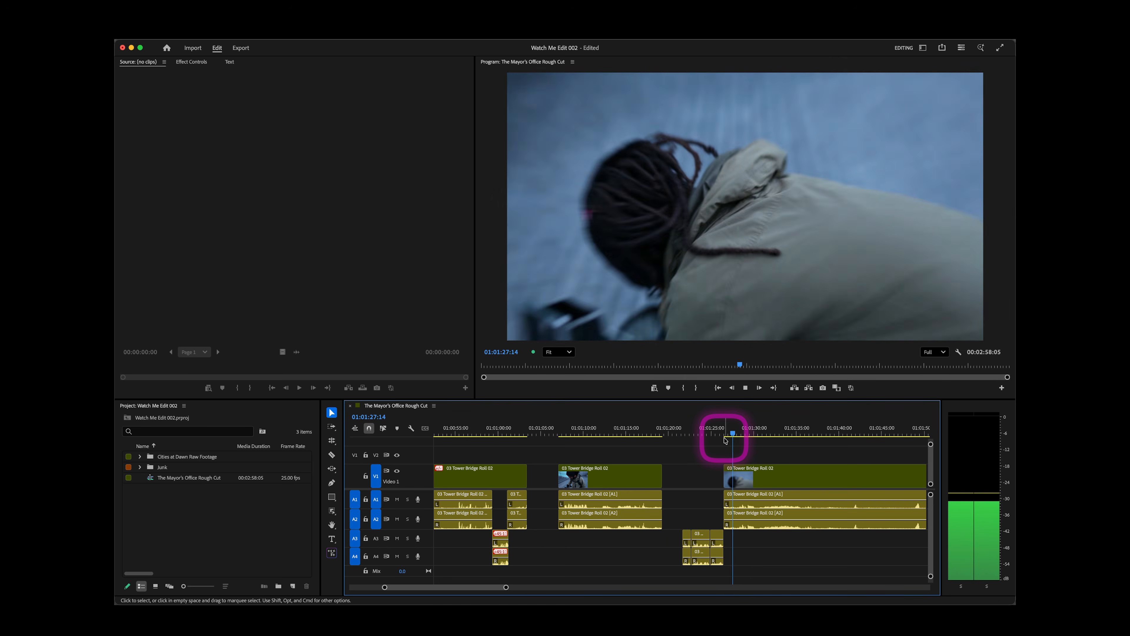
key(space)
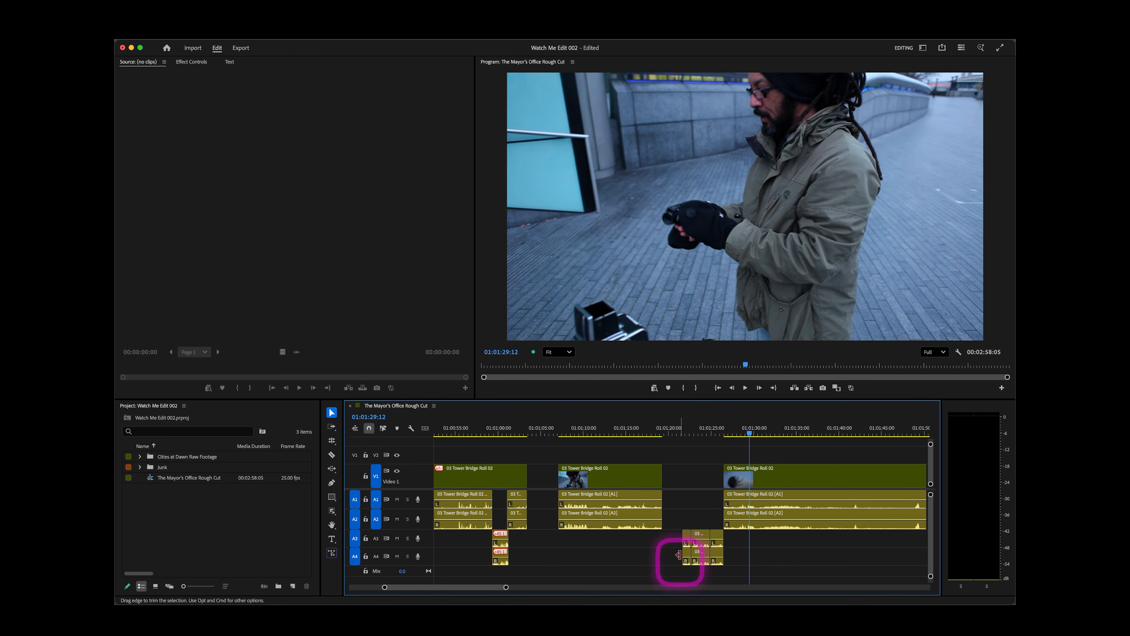
click(682, 432)
key(space)
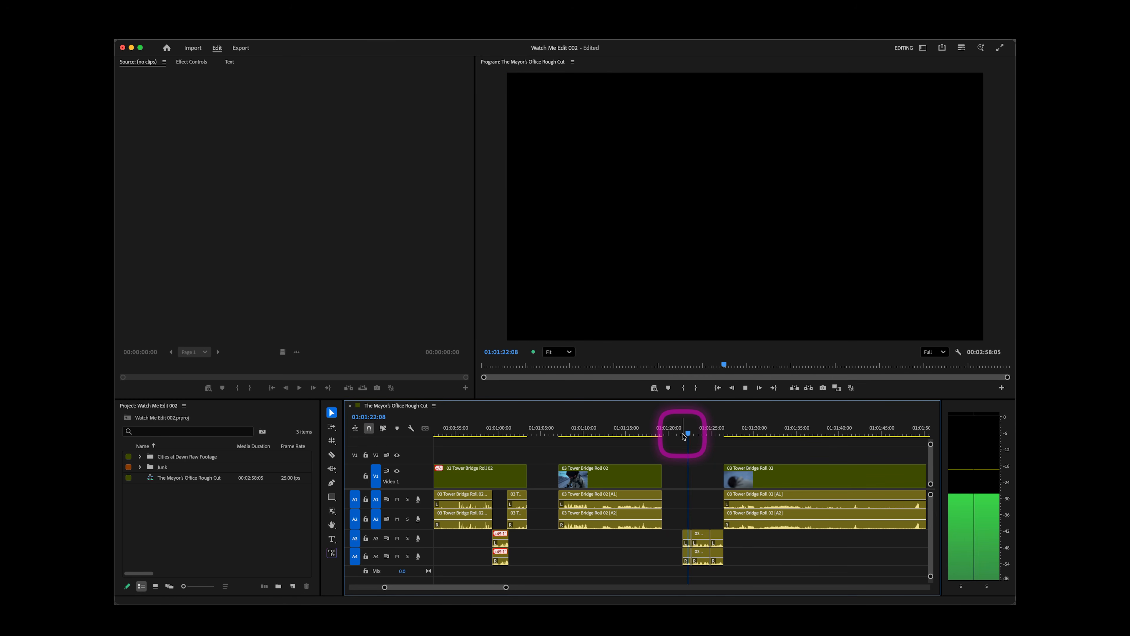
key(space)
click(654, 429)
key(space)
click(640, 431)
key(space)
click(760, 203)
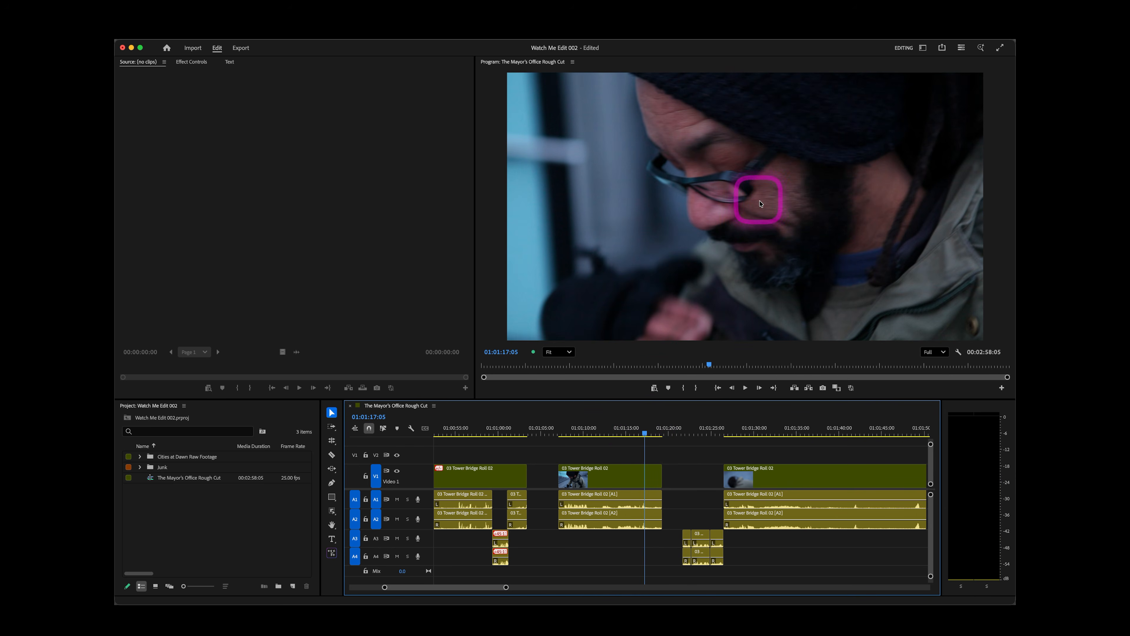
key(space)
key(space)
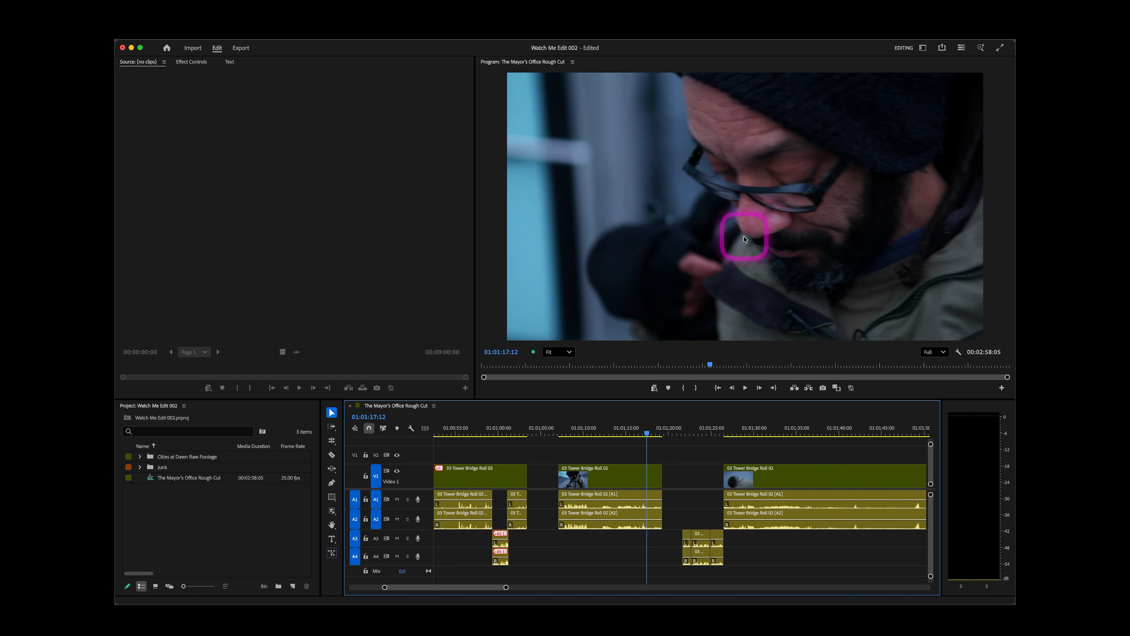
Play the end of the close-up, and move the isolated dialogue on A3 and A4 earlier so it starts at 01:01:18:15.
key(space)
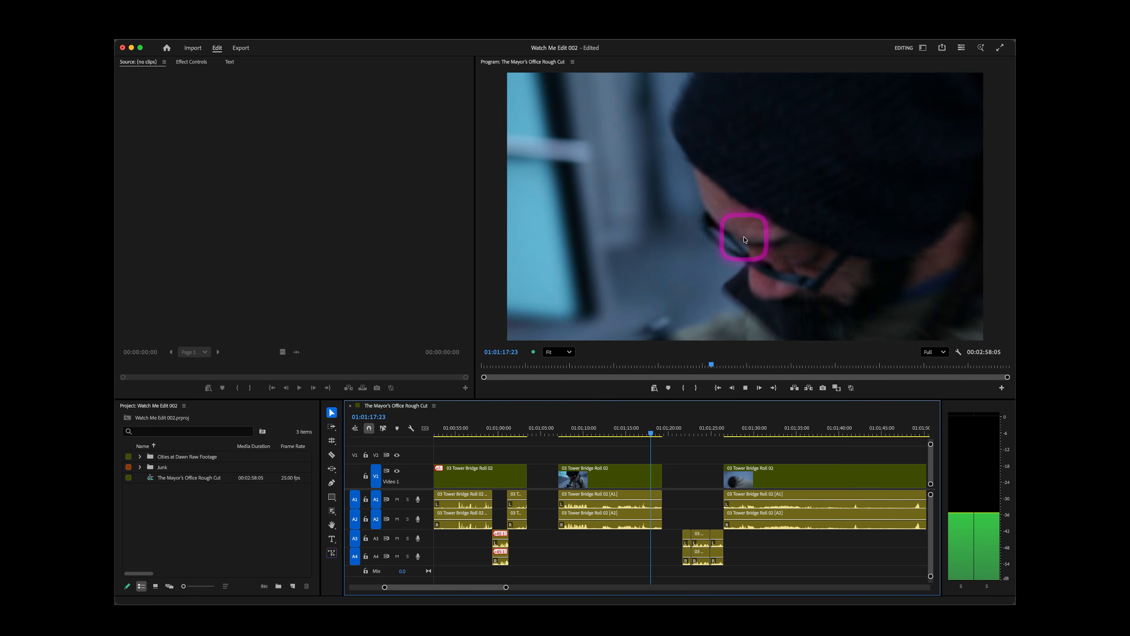
key(space)
key(Right)
key(Right)
key(Right)
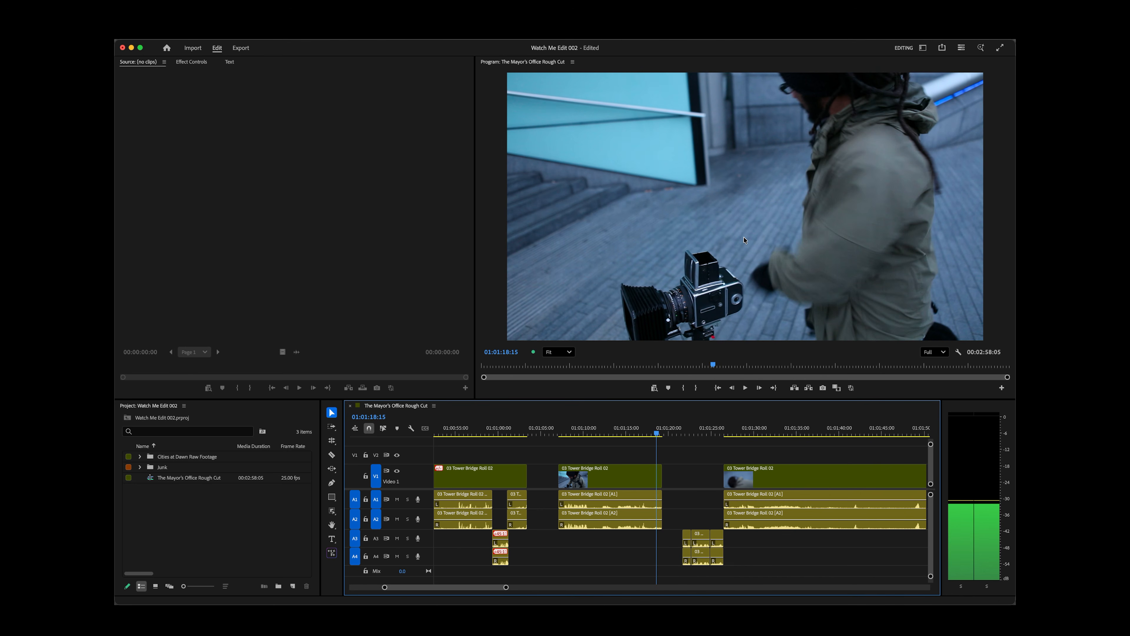
drag(680, 582, 732, 536)
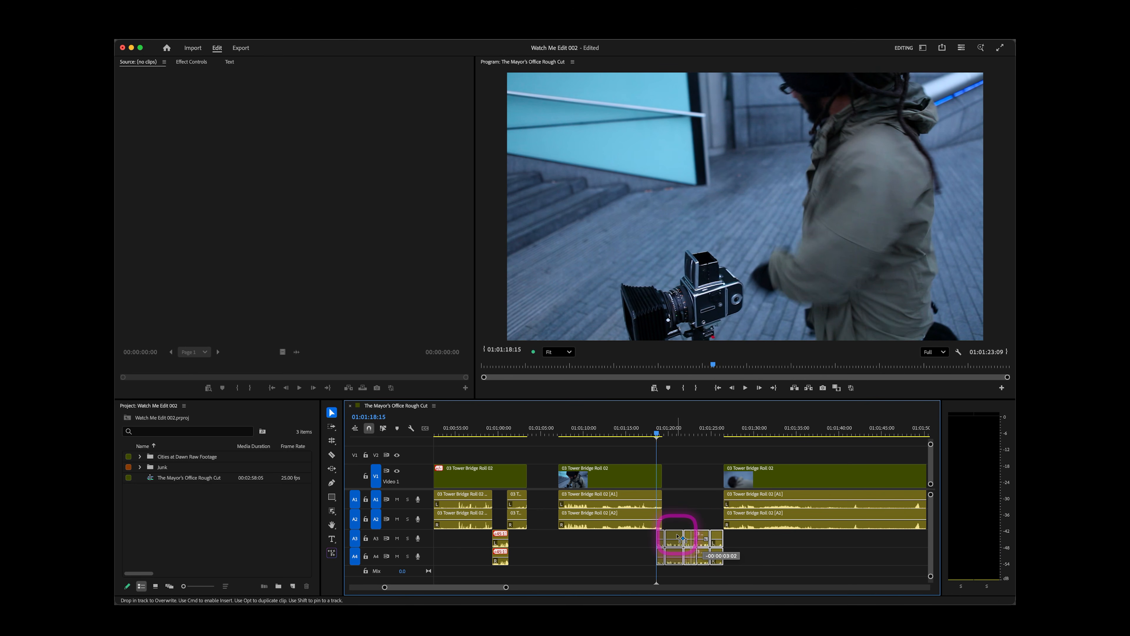
drag(676, 536, 679, 534)
Play the moved dialogue and extract a three-frame section before its last join, starting at 01:01:21:19.
click(665, 431)
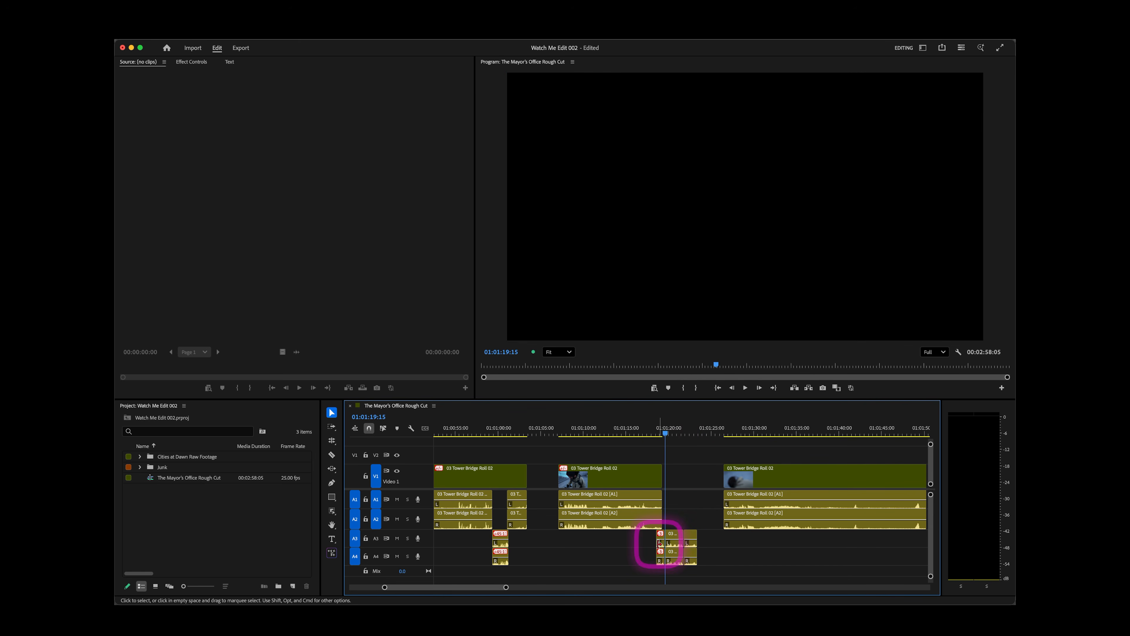
key(equal)
key(equal)
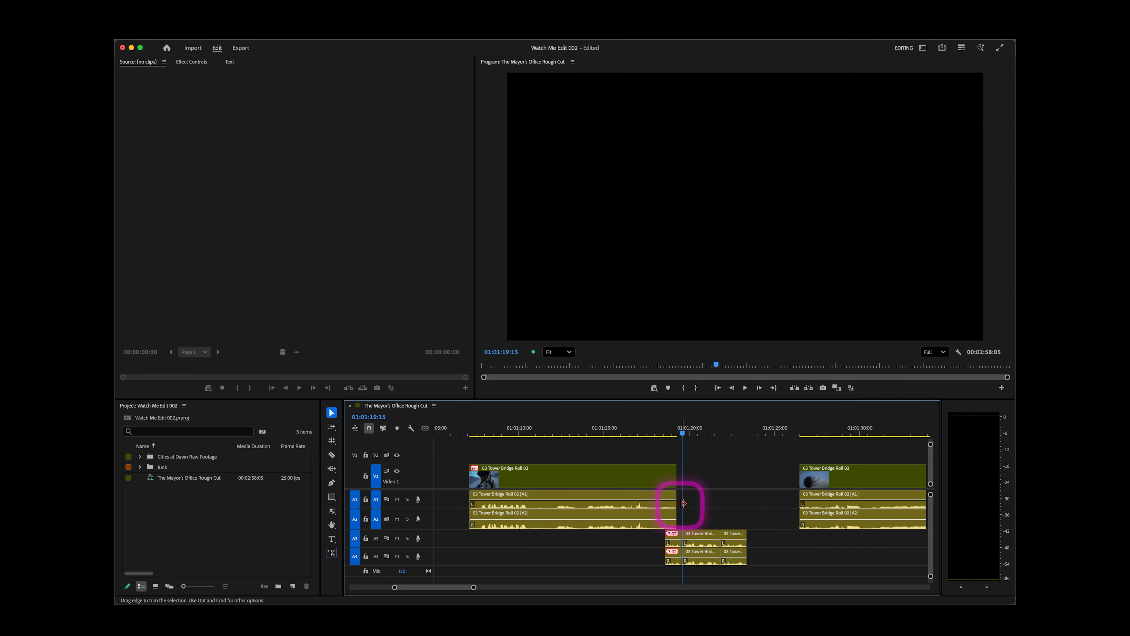
key(space)
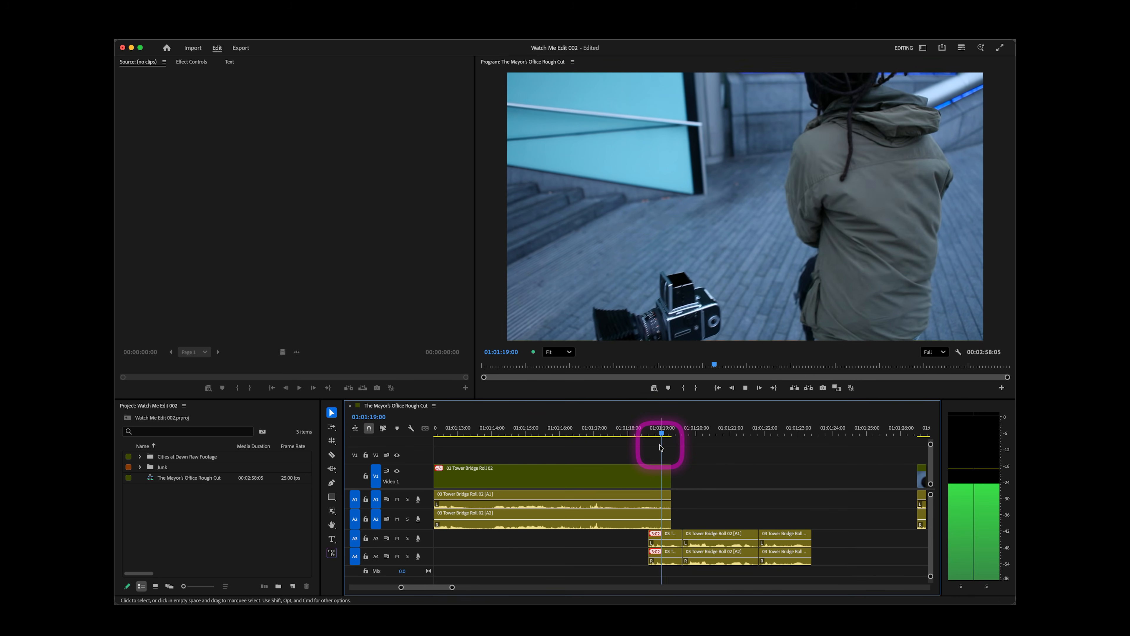
click(673, 428)
key(space)
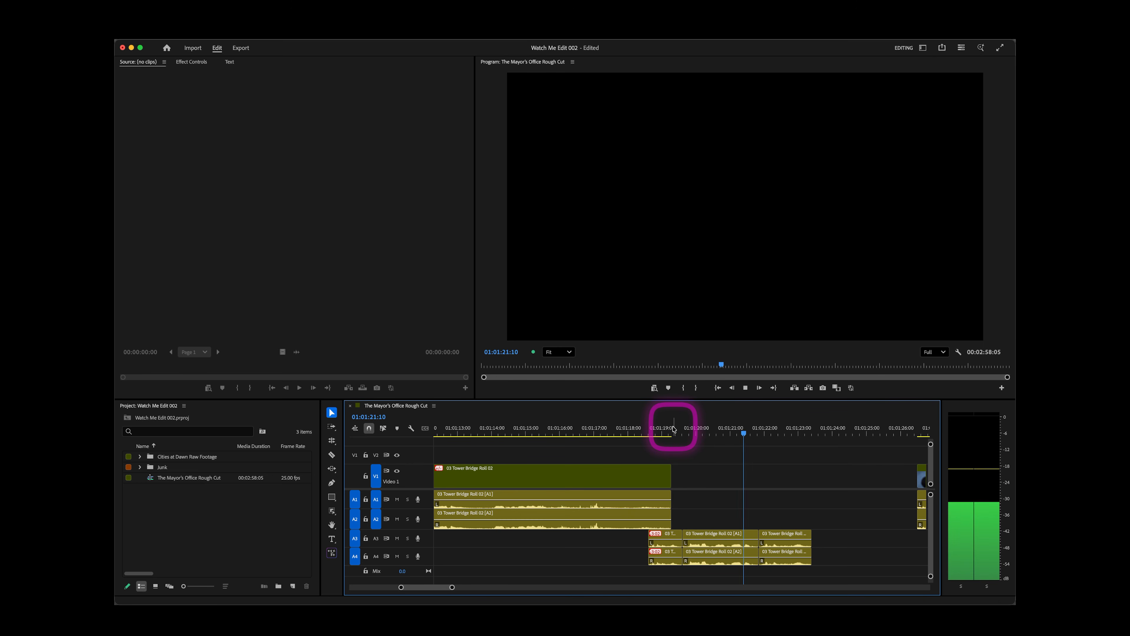
key(space)
key(i)
key(space)
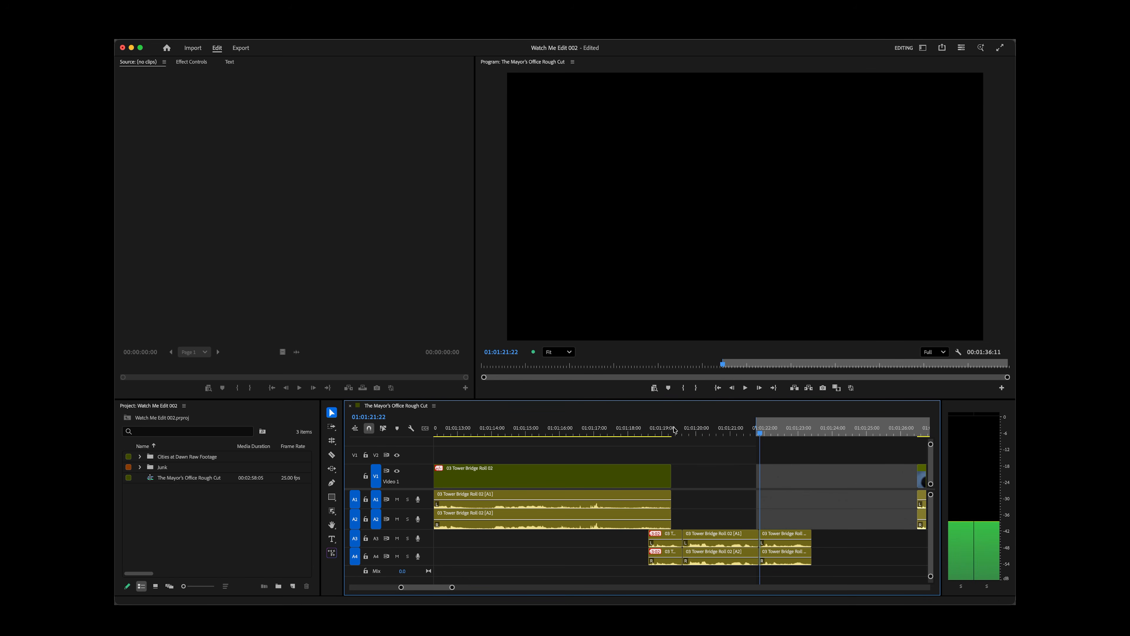
key(o)
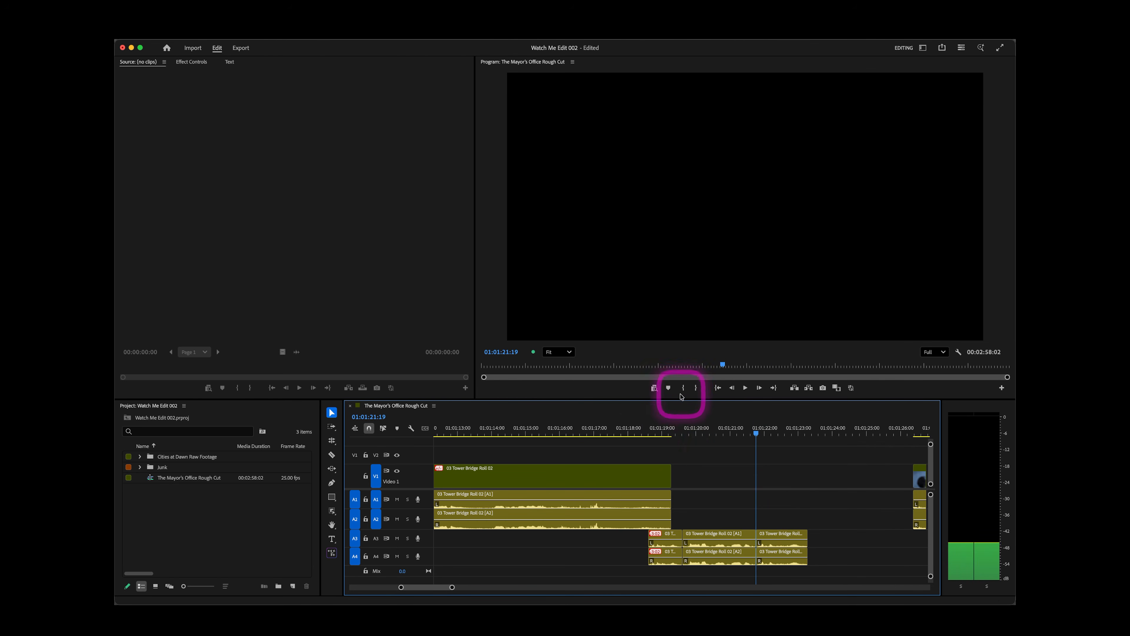
Play the dialogue from its start and extract three more frames around its first join.
click(648, 429)
key(space)
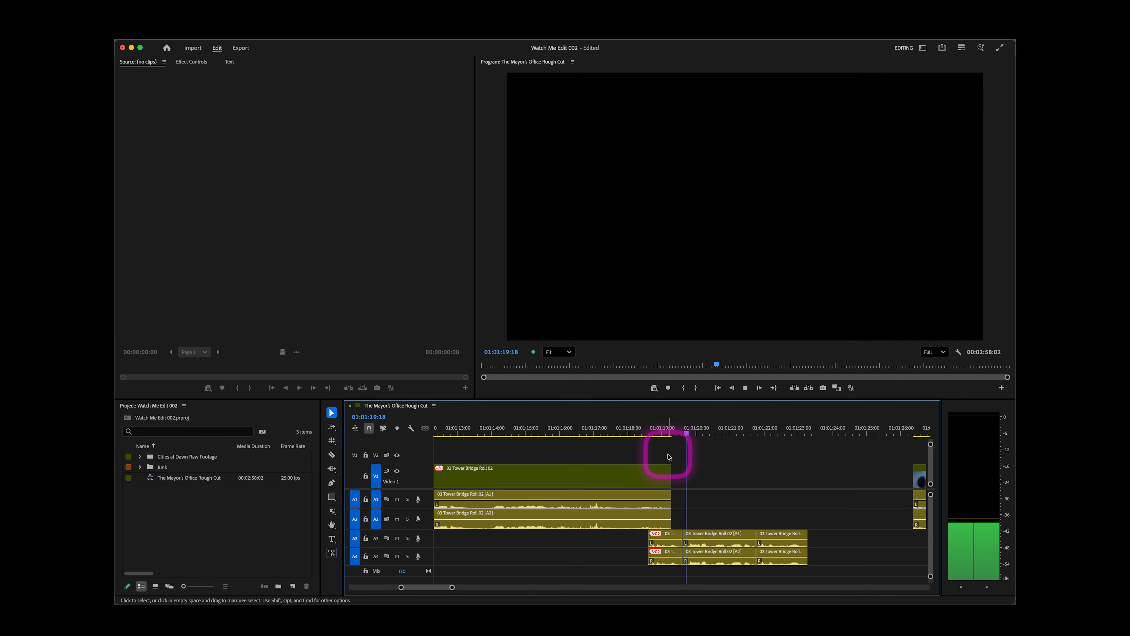
click(673, 429)
key(space)
key(i)
key(Right)
key(o)
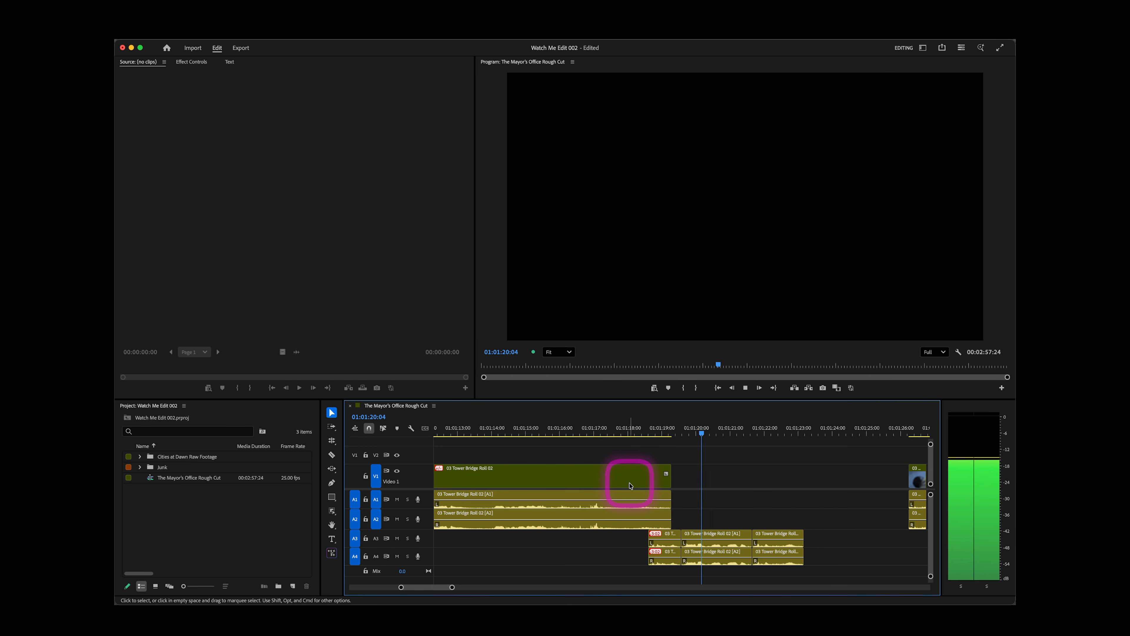
Play the tightened dialogue, and shift the following shot and everything after it earlier so the shot starts at 01:01:20:09.
key(minus)
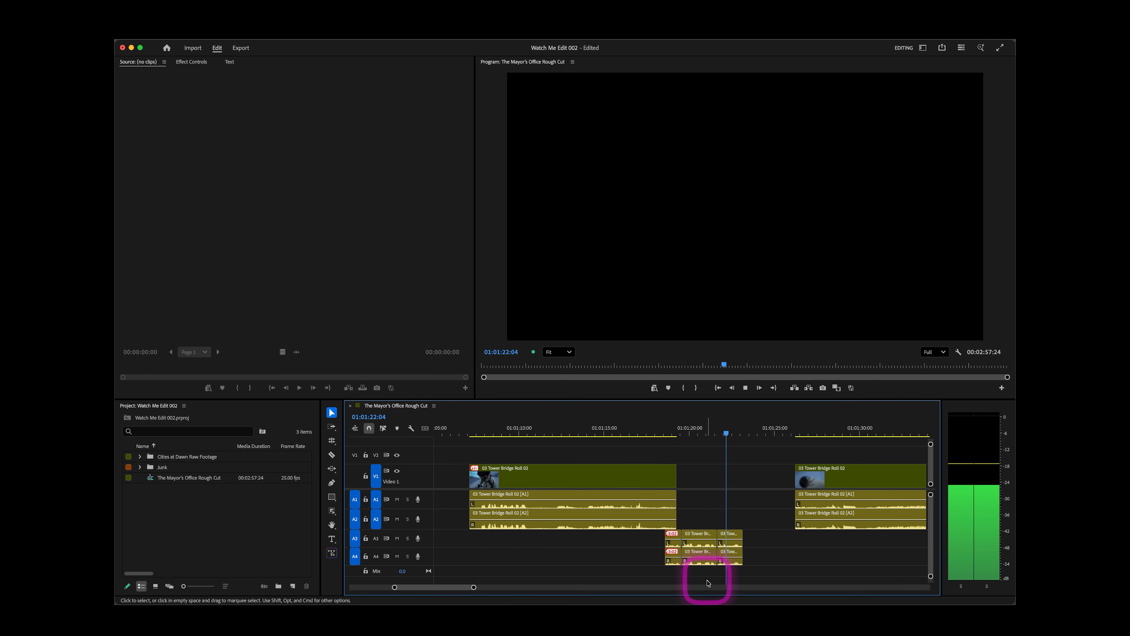
key(space)
click(331, 428)
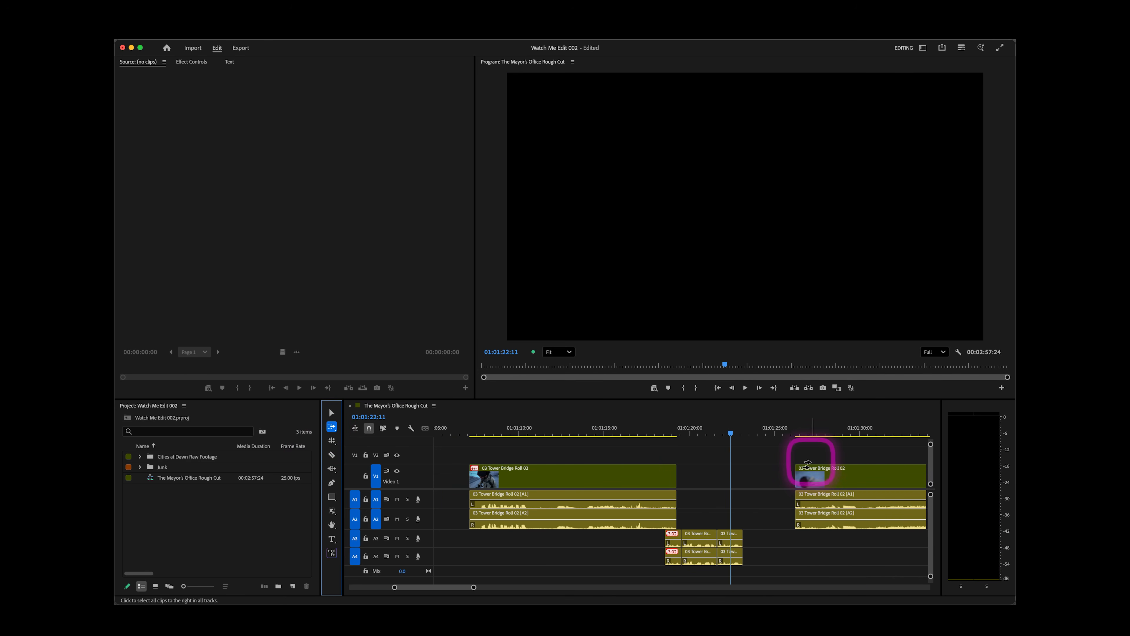
drag(808, 476, 744, 478)
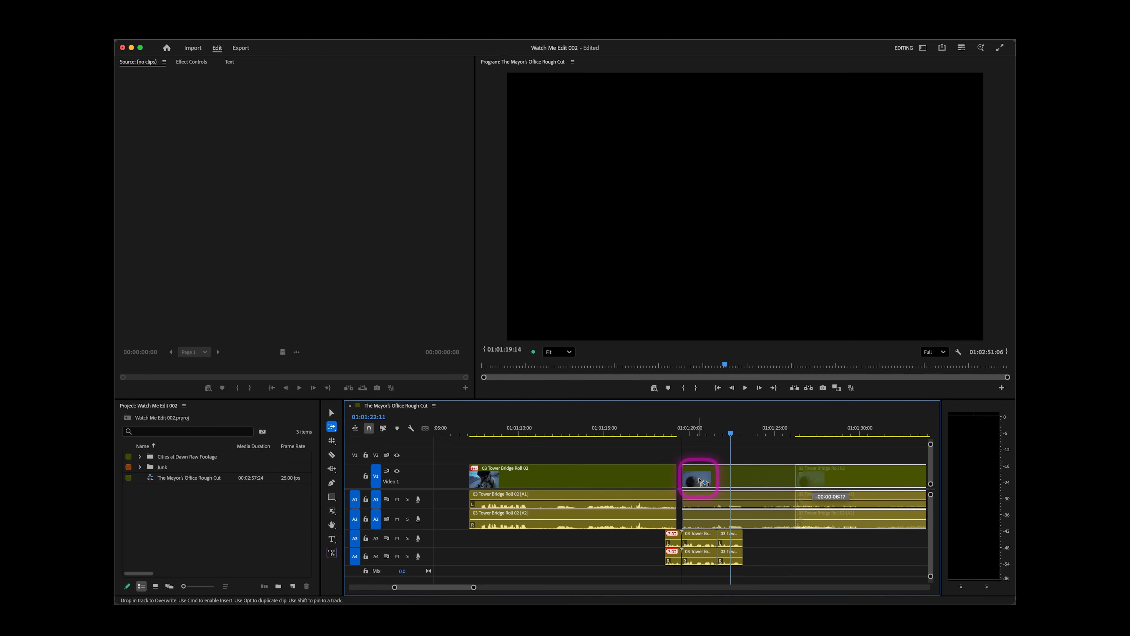
drag(714, 481, 714, 480)
click(331, 413)
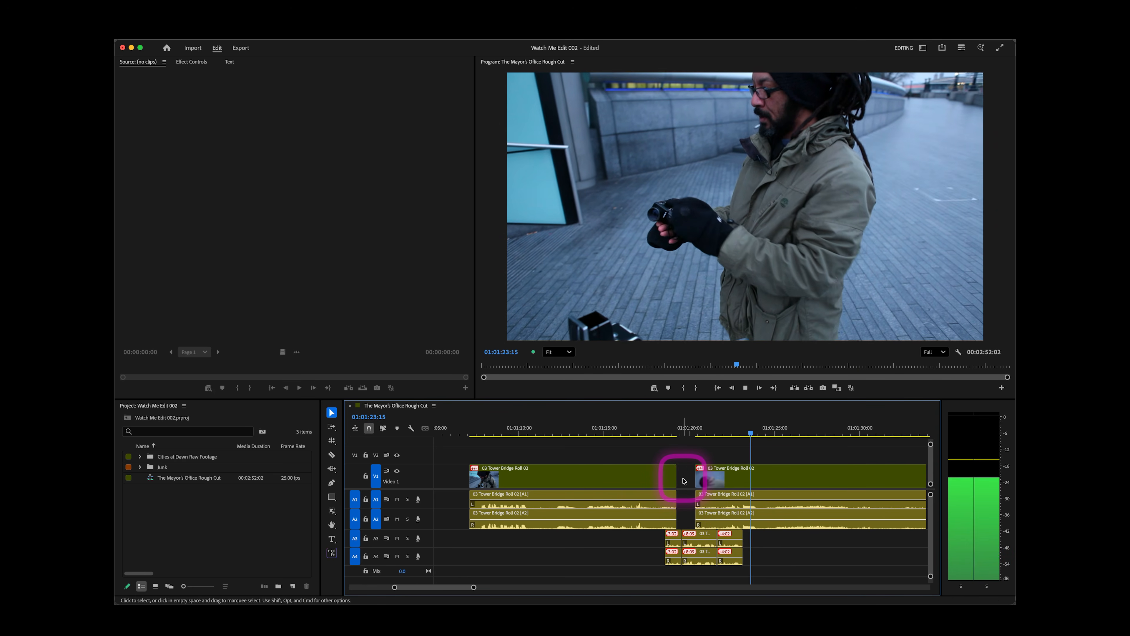
Play the overlap with the following shot, and trim the end of the last dialogue clip on A3 and A4 to 01:01:22:11.
click(737, 473)
click(720, 427)
key(space)
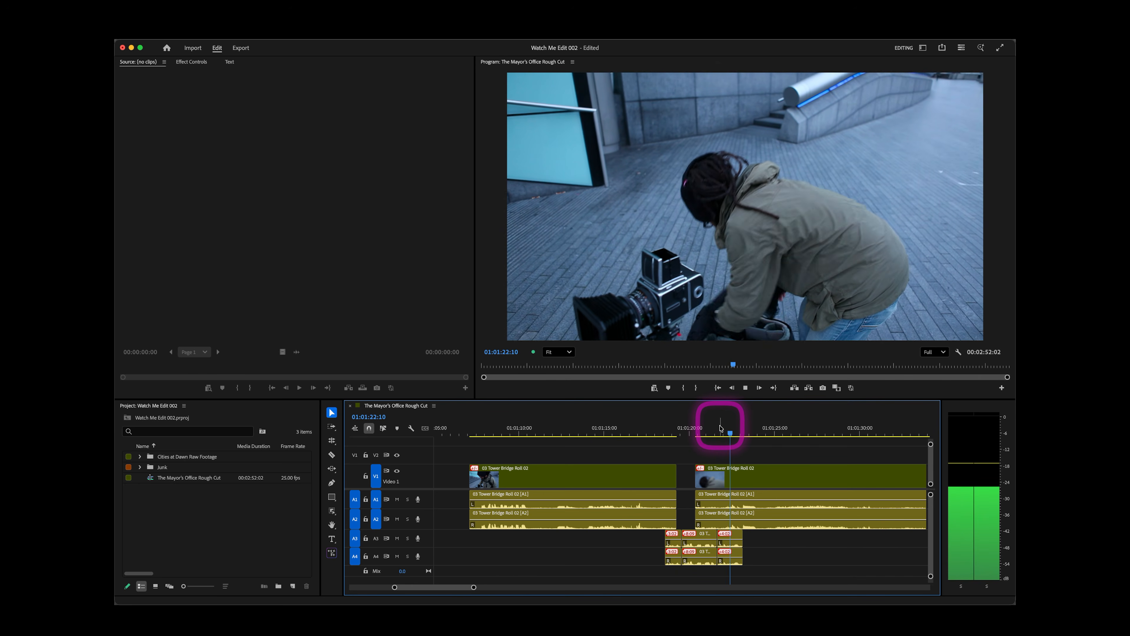
key(space)
click(717, 429)
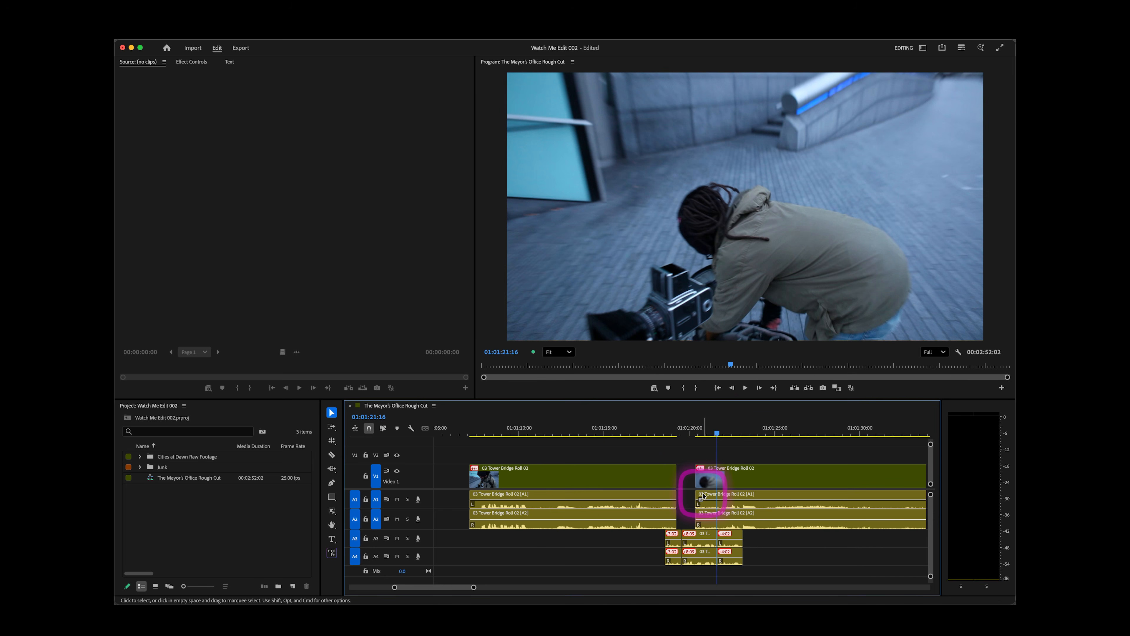
key(space)
click(776, 576)
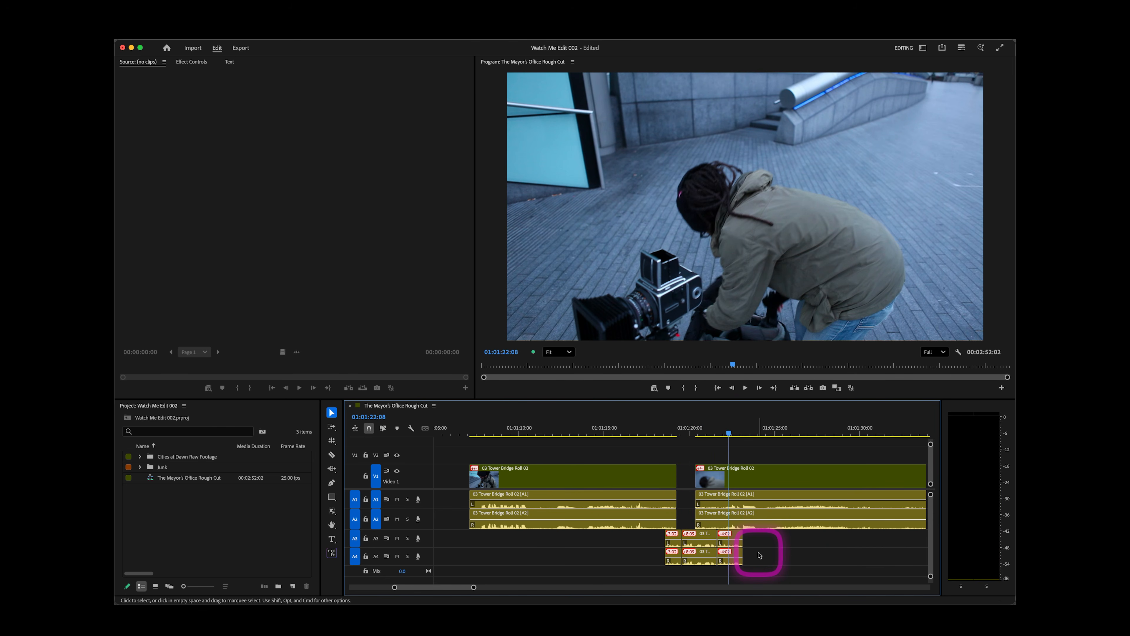
key(Right)
key(Right)
key(Right)
drag(746, 535, 731, 540)
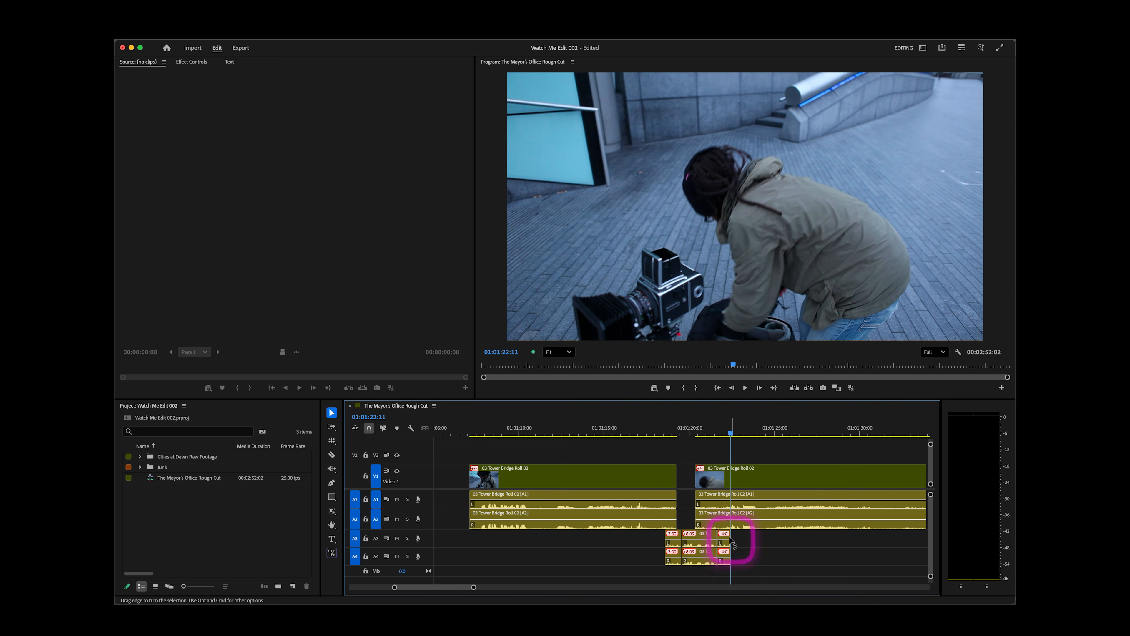
Extend only the video of the following shot back to the preceding shot's end, and play the join.
click(657, 429)
key(space)
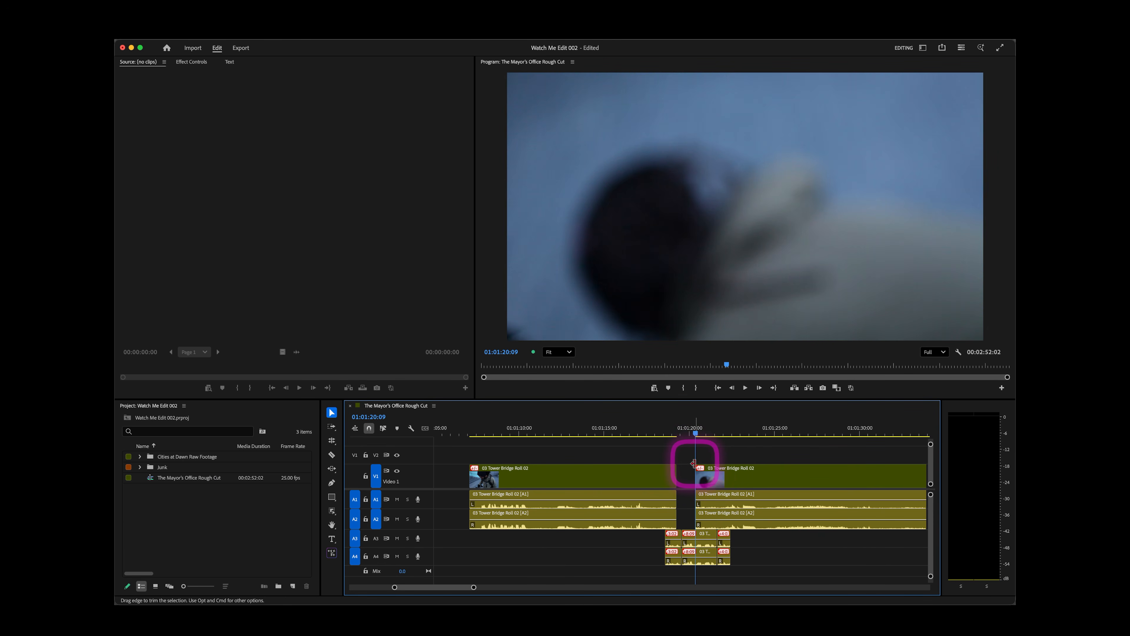
drag(697, 471, 677, 471)
click(675, 434)
key(space)
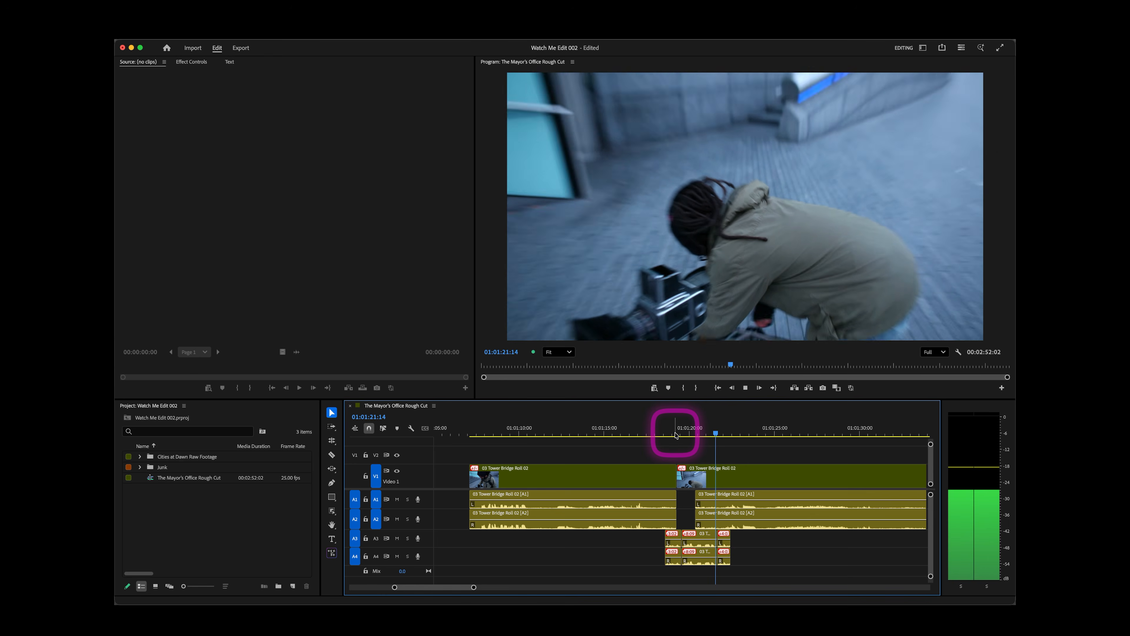
key(space)
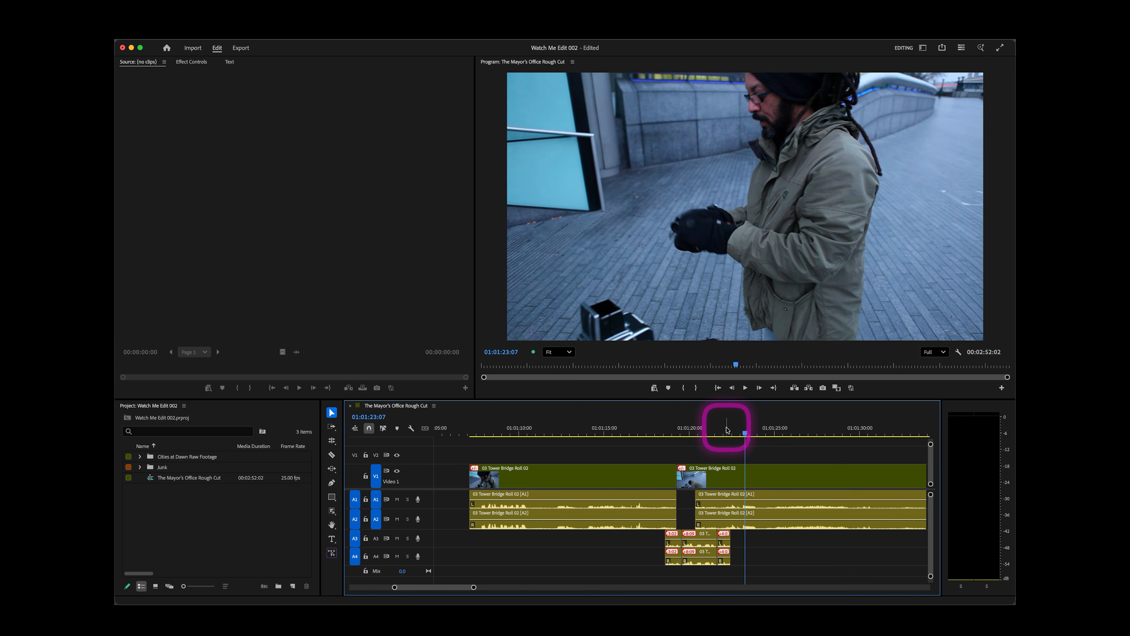
key(space)
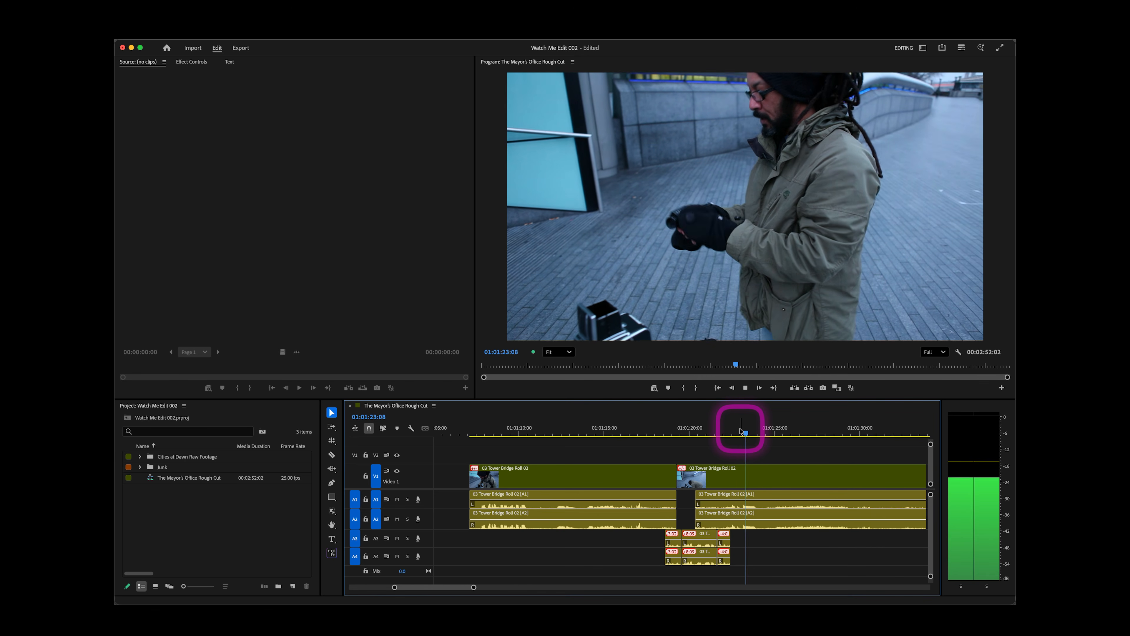
key(k)
key(j)
key(k)
key(l)
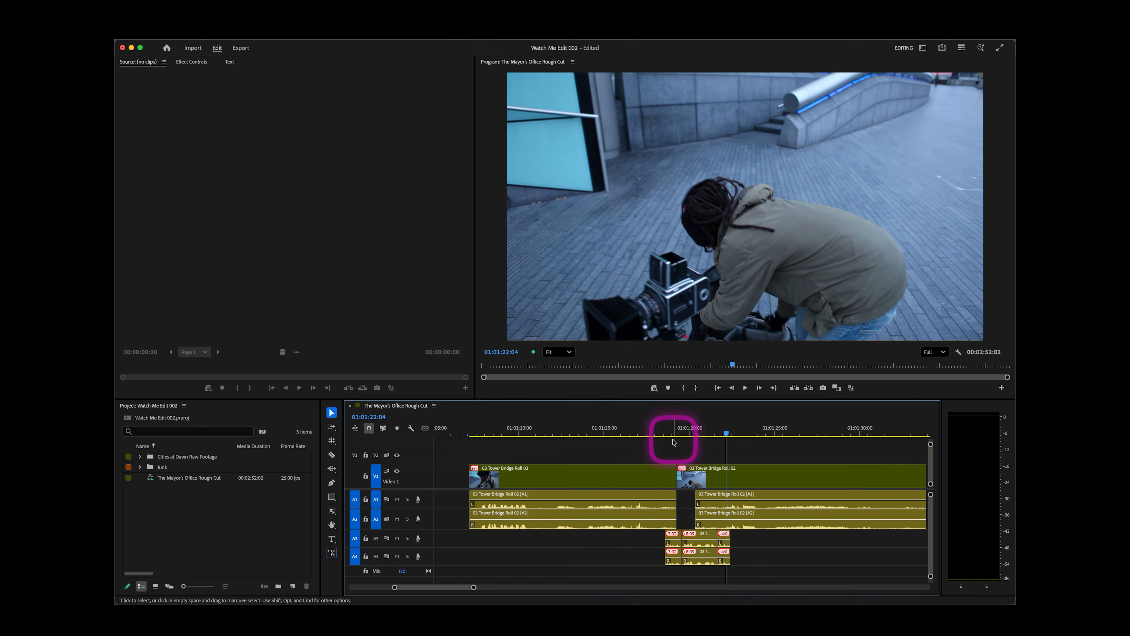
Close the empty gap on V1 before the preceding shot, and play across the new join.
drag(676, 432, 659, 429)
key(minus)
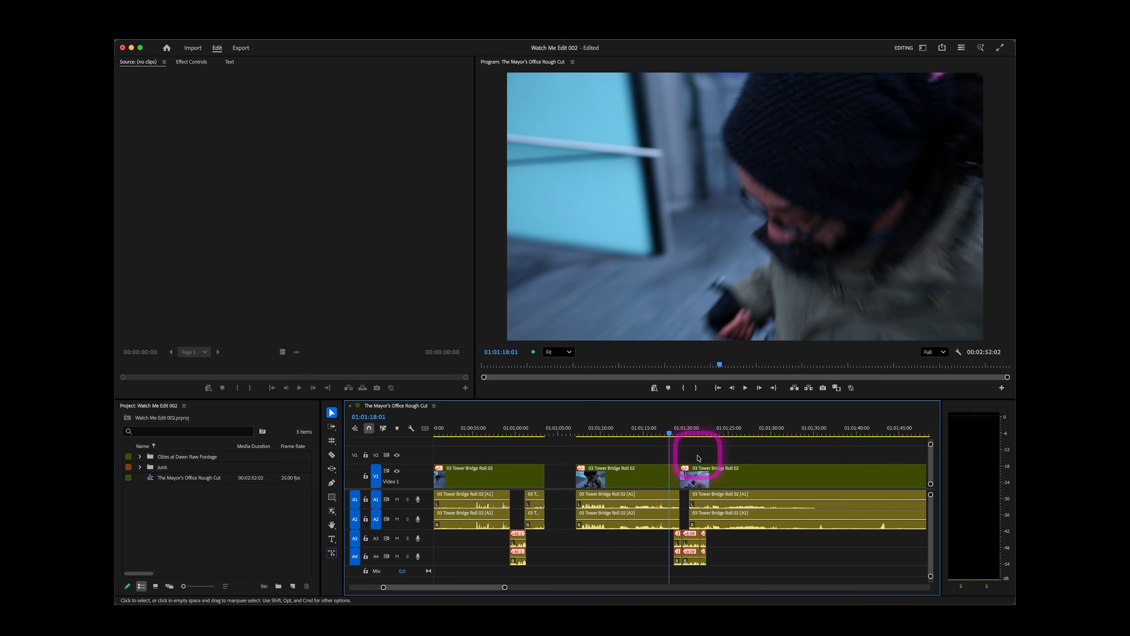
key(Delete)
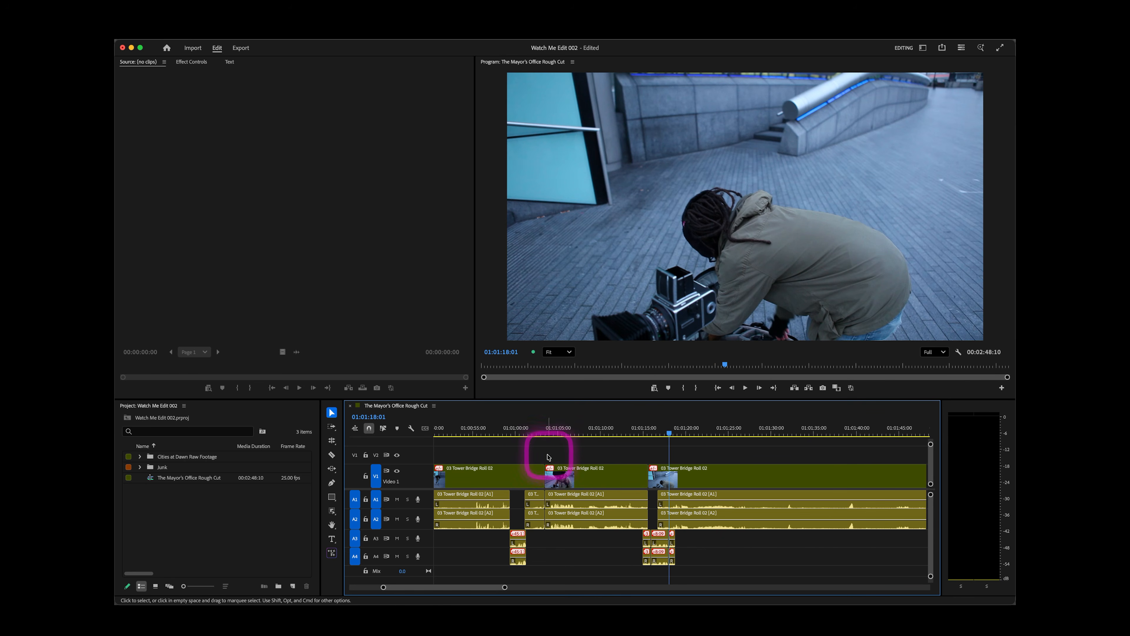
click(529, 434)
key(space)
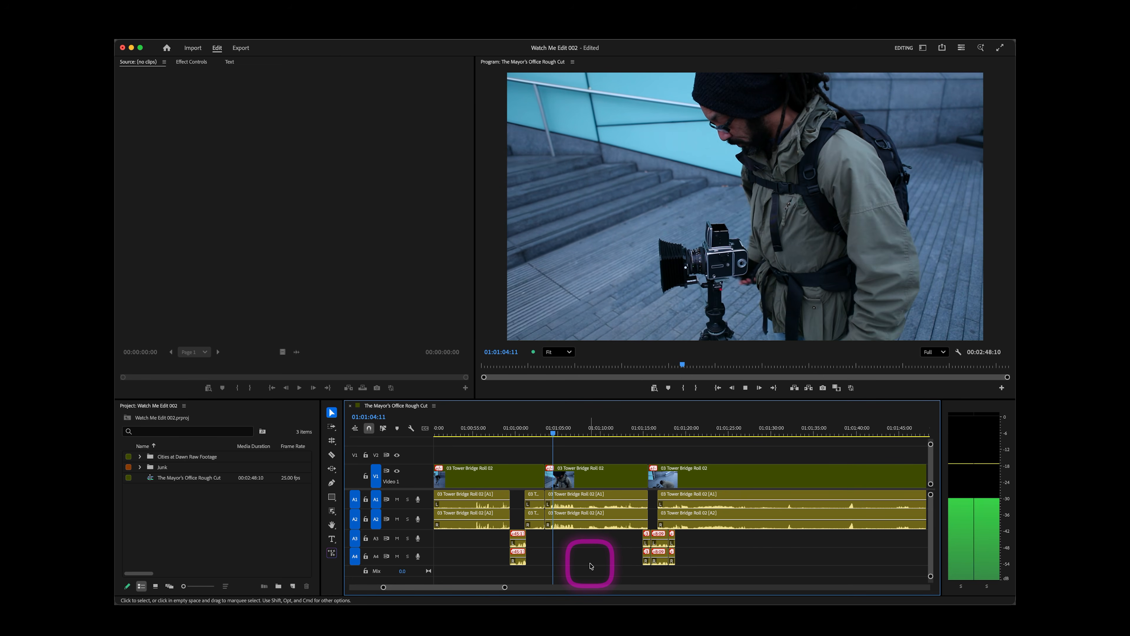
key(space)
Extract the start of the shot after the closed gap, from 01:01:03:11 to 01:01:03:24, and play the cut.
drag(556, 432, 546, 431)
key(i)
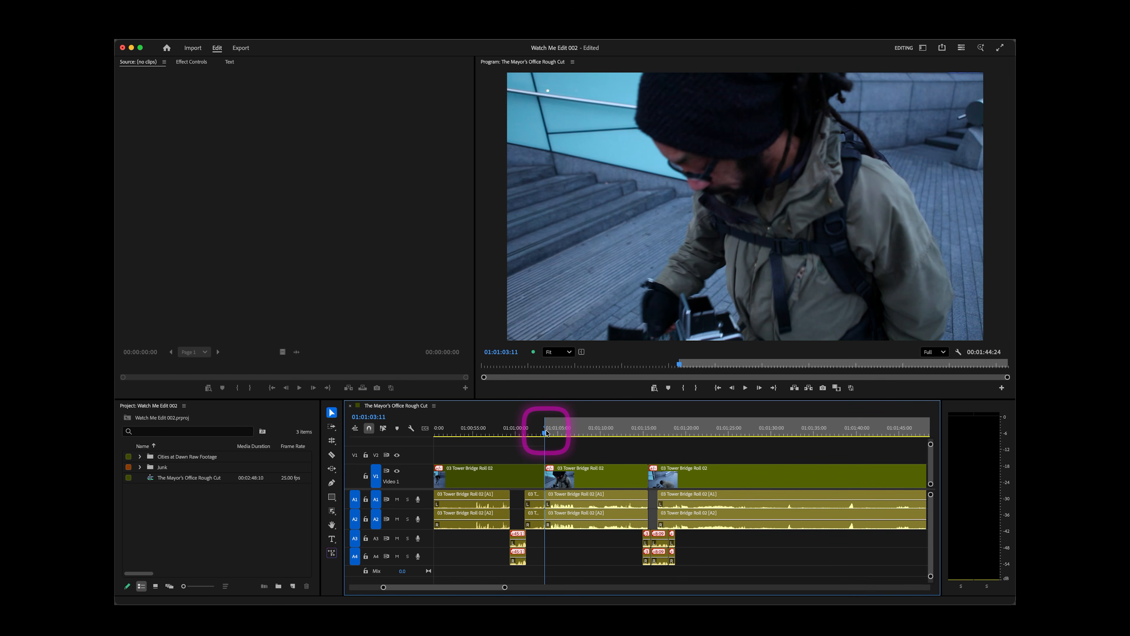
key(space)
key(space)
key(o)
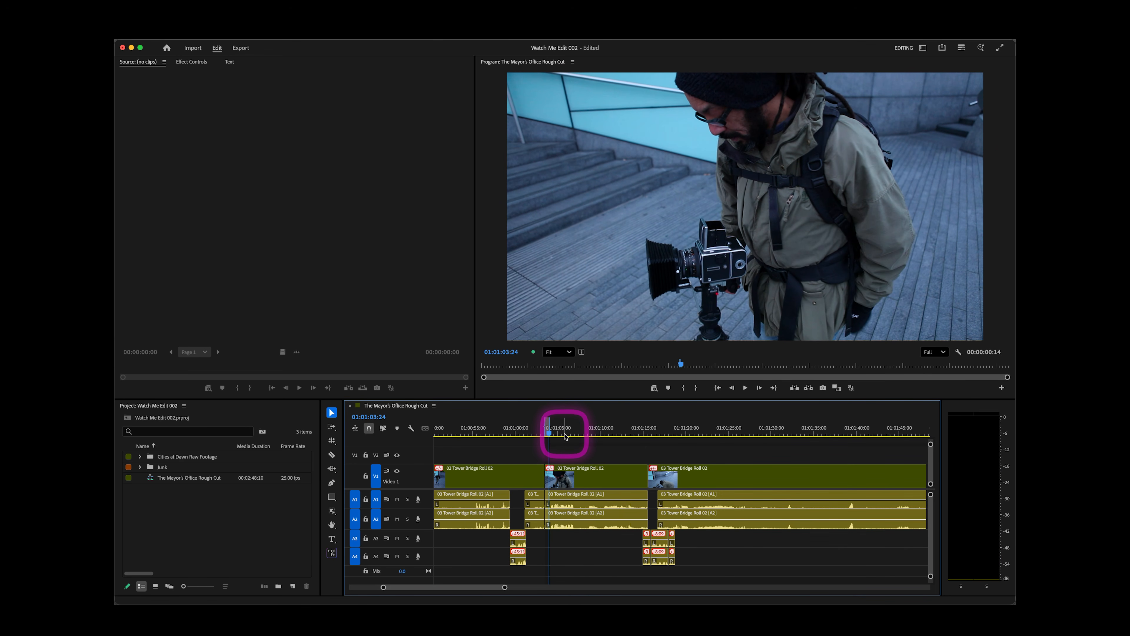
key(apostrophe)
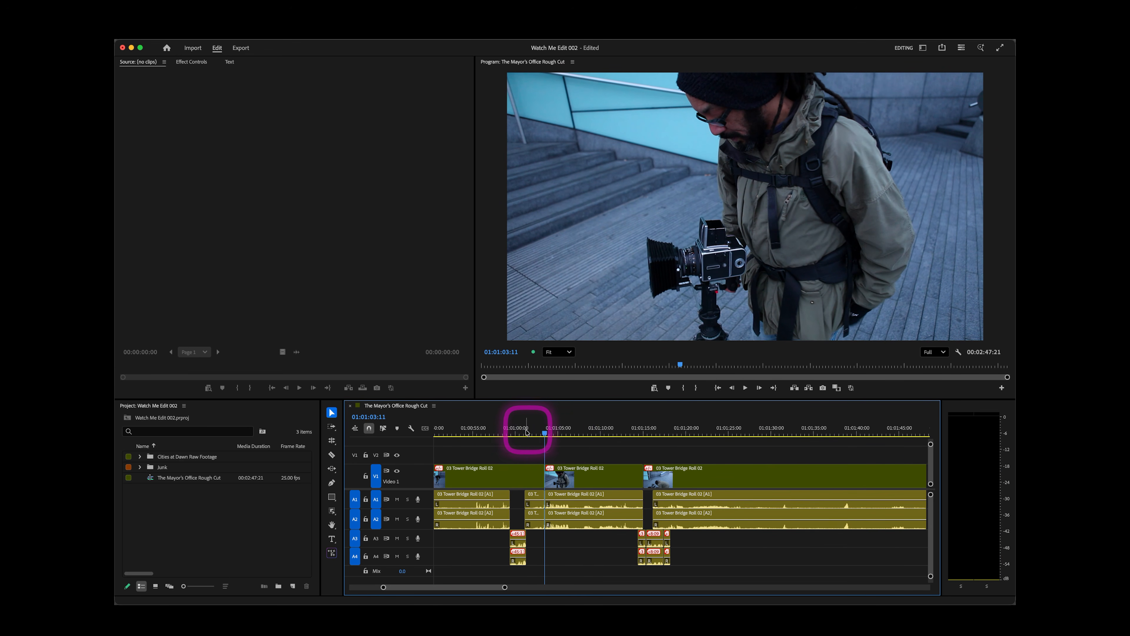
click(527, 431)
key(space)
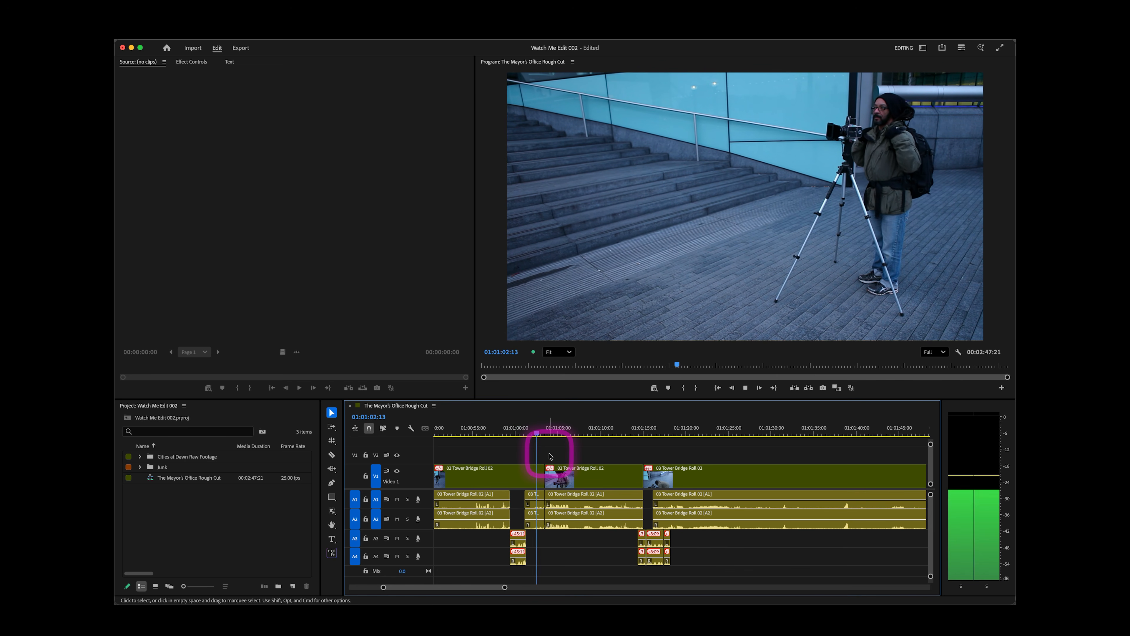
key(space)
Roll only the video cut at 01:01:03:11 to about 01:01:04:02, leaving the audio cut in place, and play it.
click(546, 432)
key(equal)
key(equal)
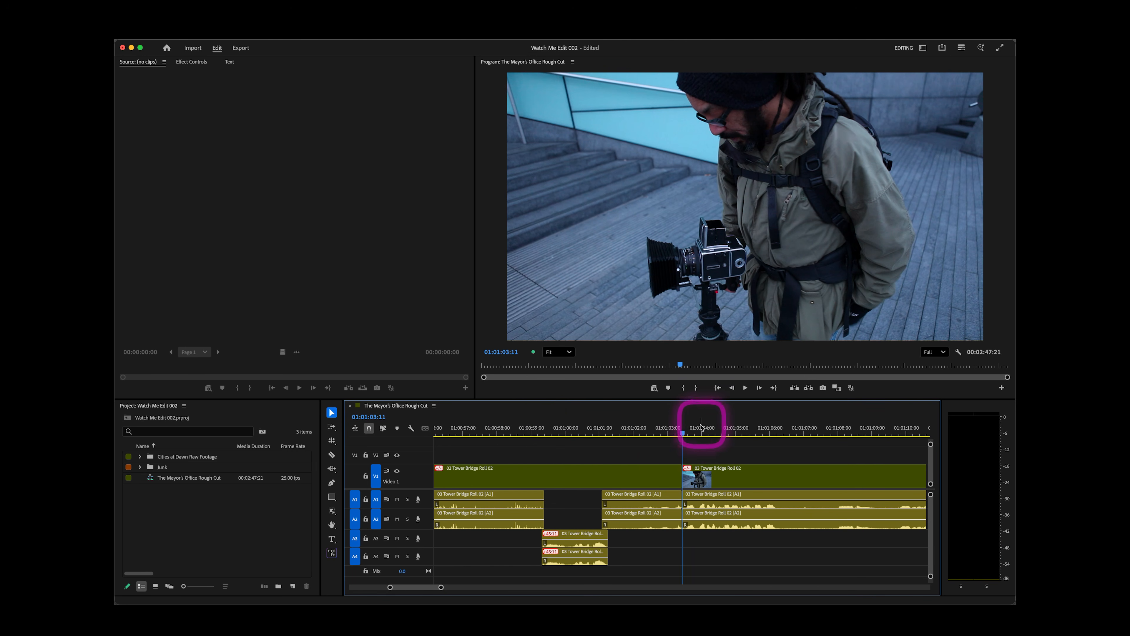
click(670, 425)
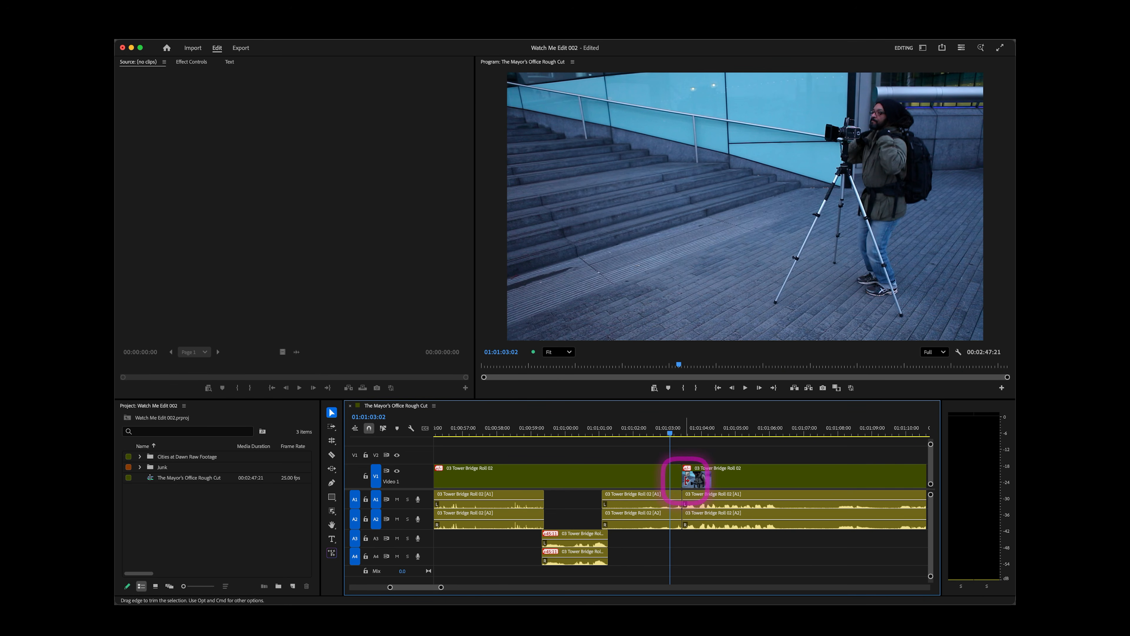
drag(683, 474, 709, 478)
key(space)
key(space)
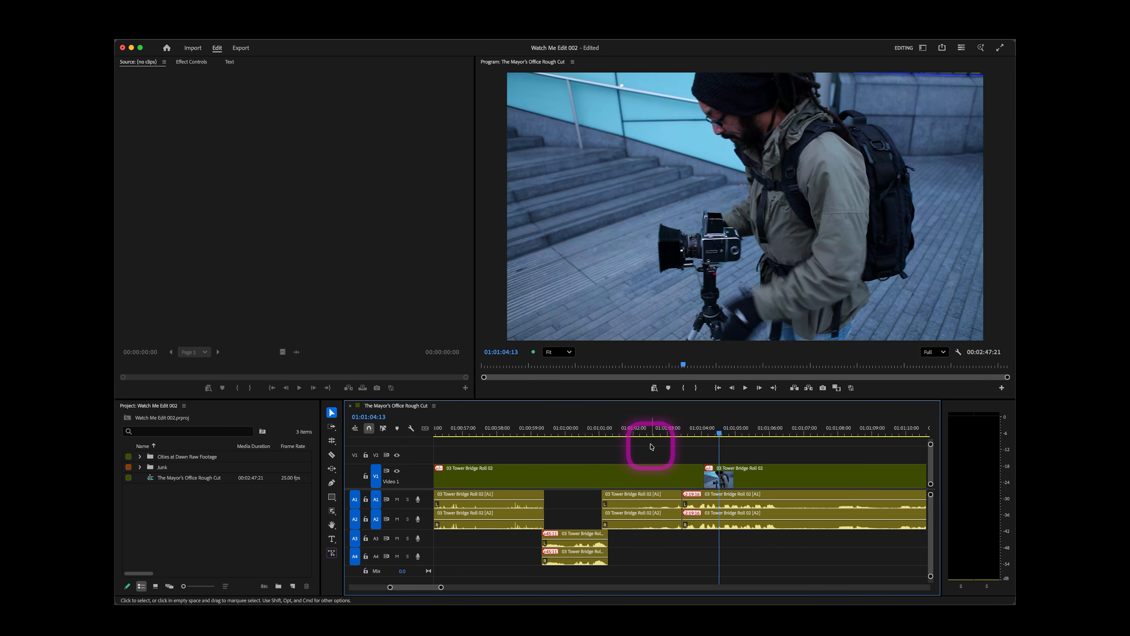
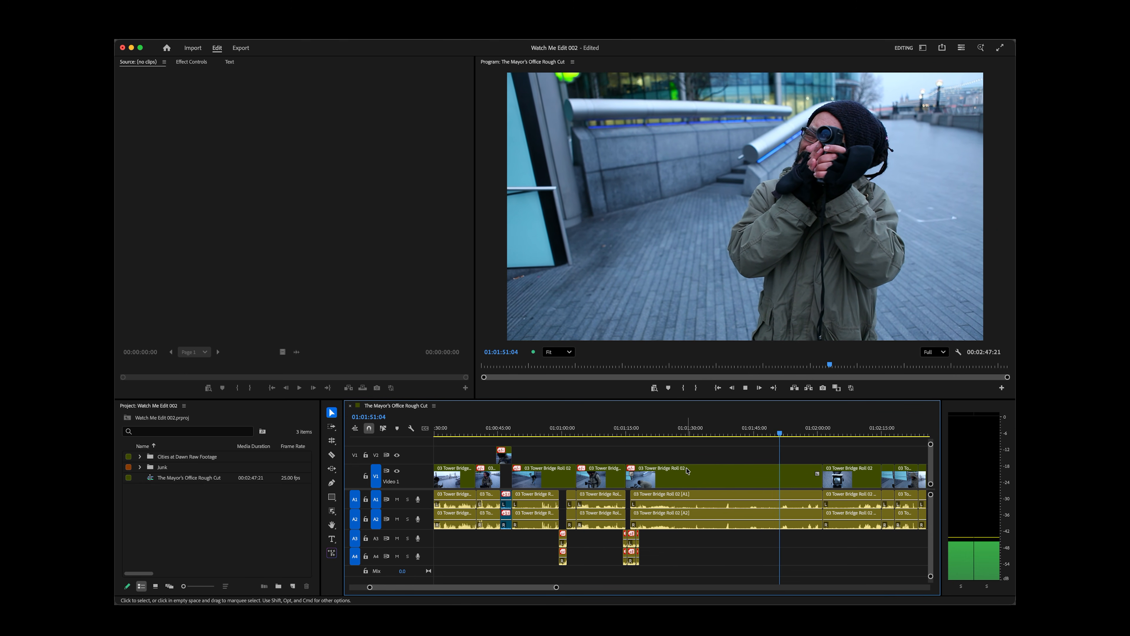
Play the long Tower Bridge Roll 02 shot beginning near 01:01:15 and set an In point at 01:01:29:01.
click(688, 470)
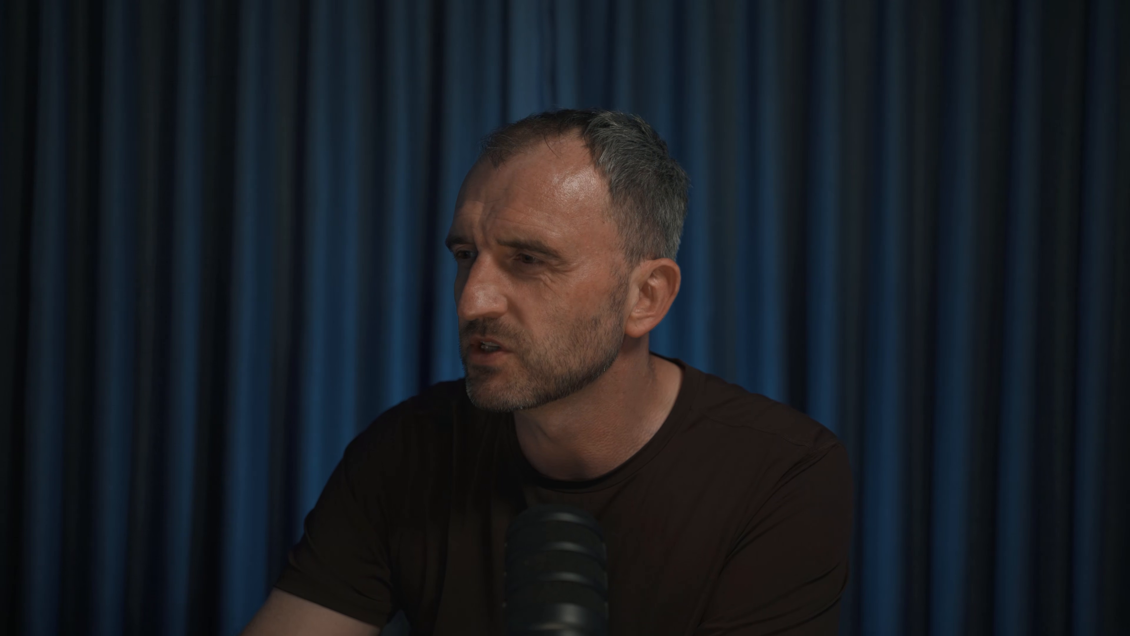
click(677, 440)
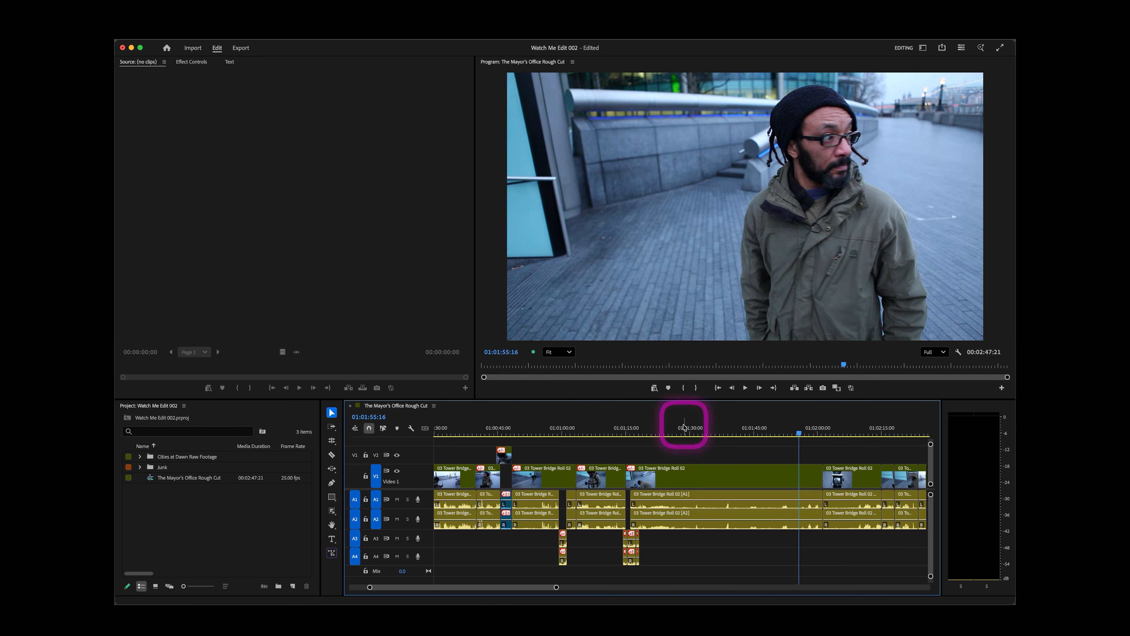
click(661, 439)
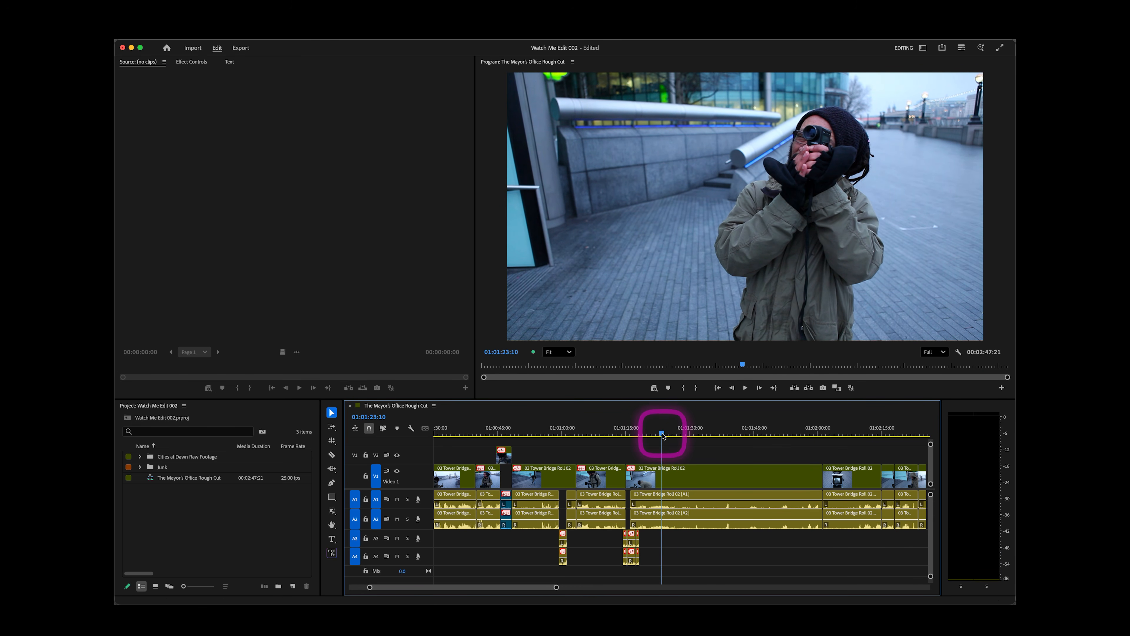
click(697, 514)
click(664, 481)
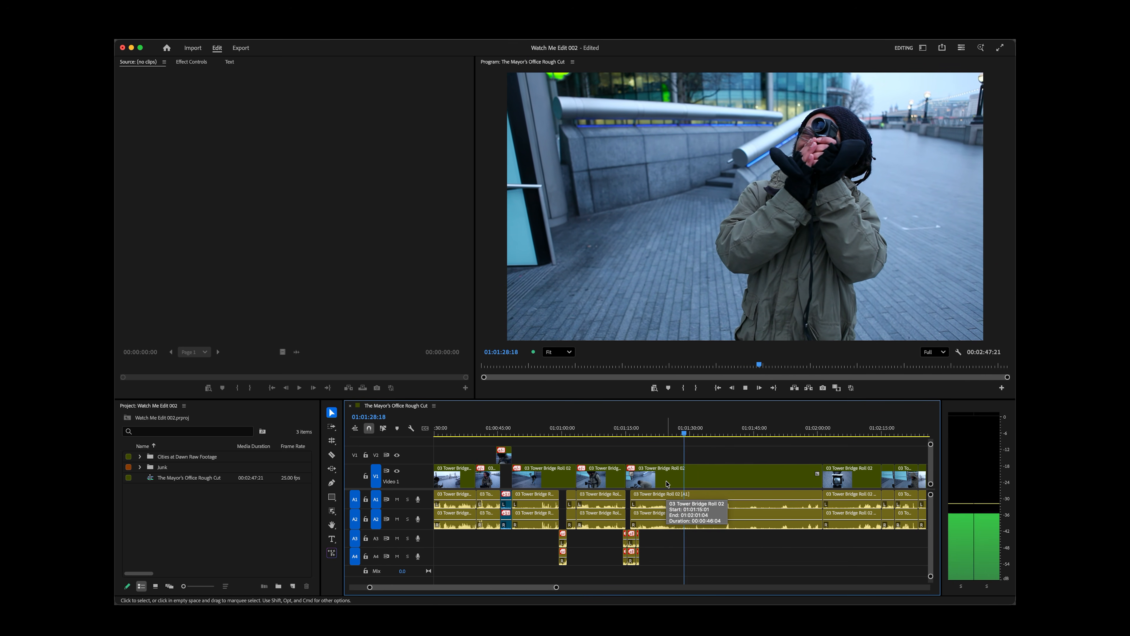
key(space)
key(shift+Left)
key(shift+Left)
key(i)
key(space)
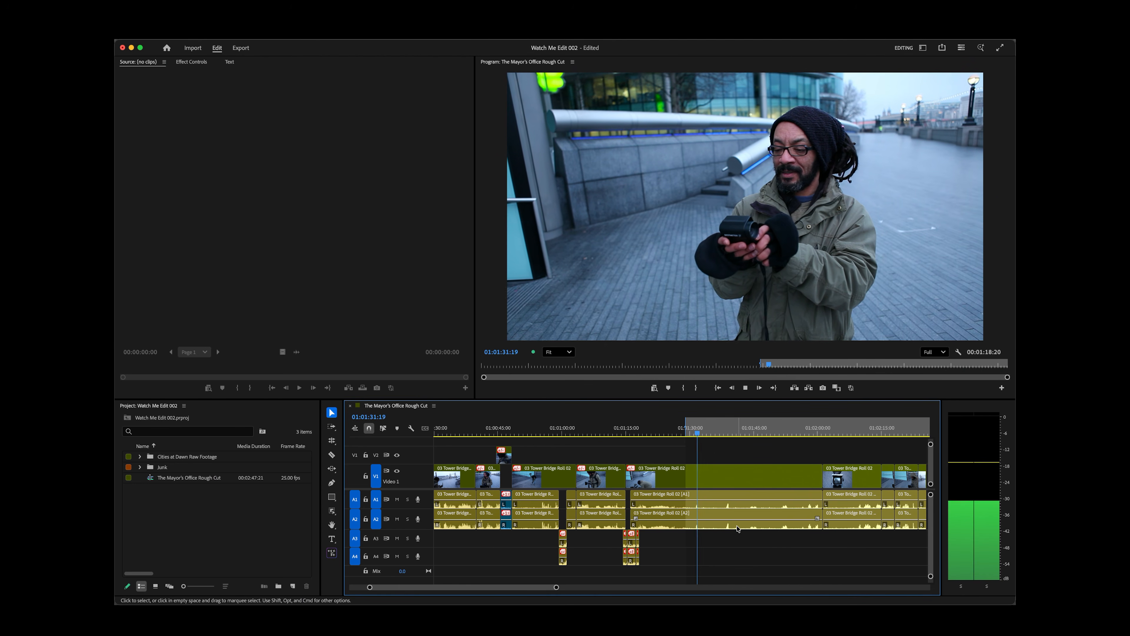
Set the Out point at 01:01:41:10, extract the marked section of the long shot, and play across the new cut.
click(744, 497)
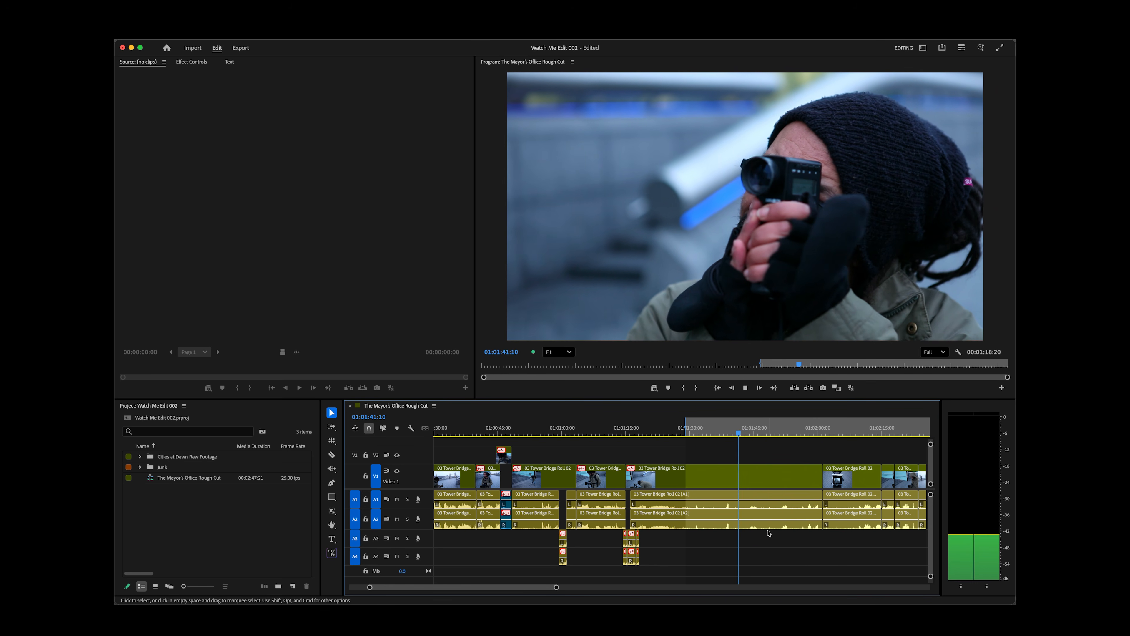
key(o)
key(space)
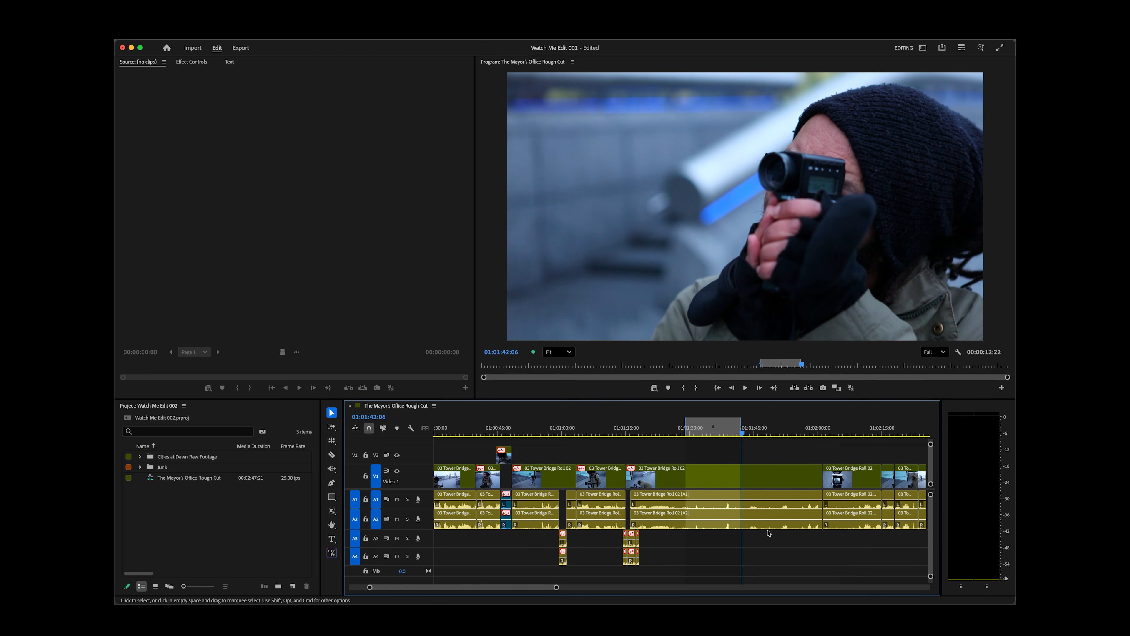
click(768, 532)
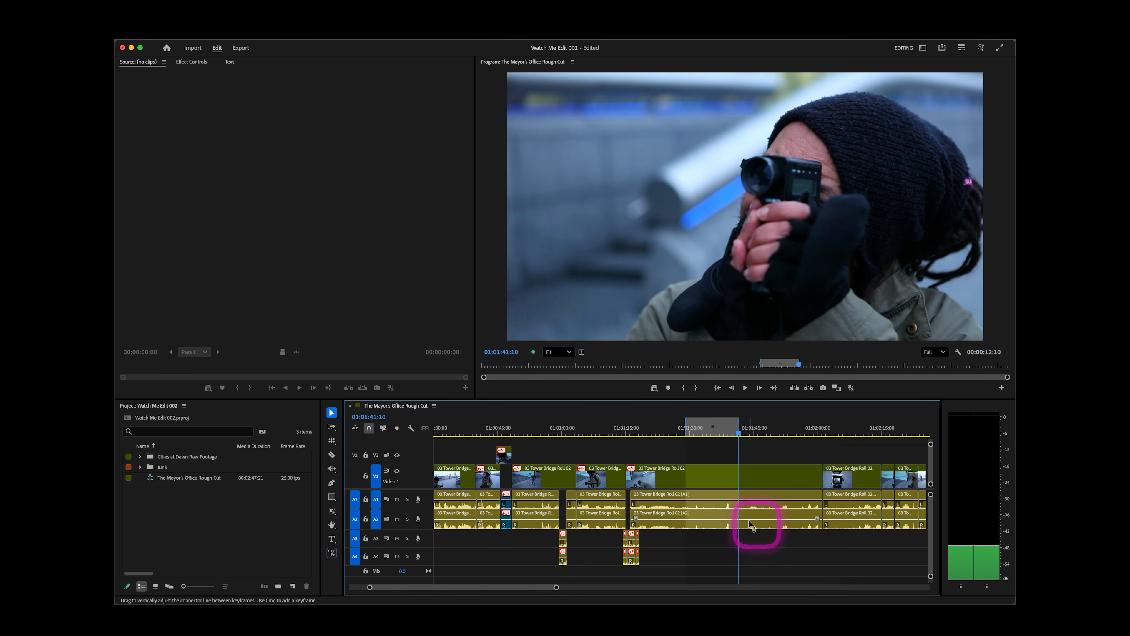
key(apostrophe)
click(674, 429)
key(space)
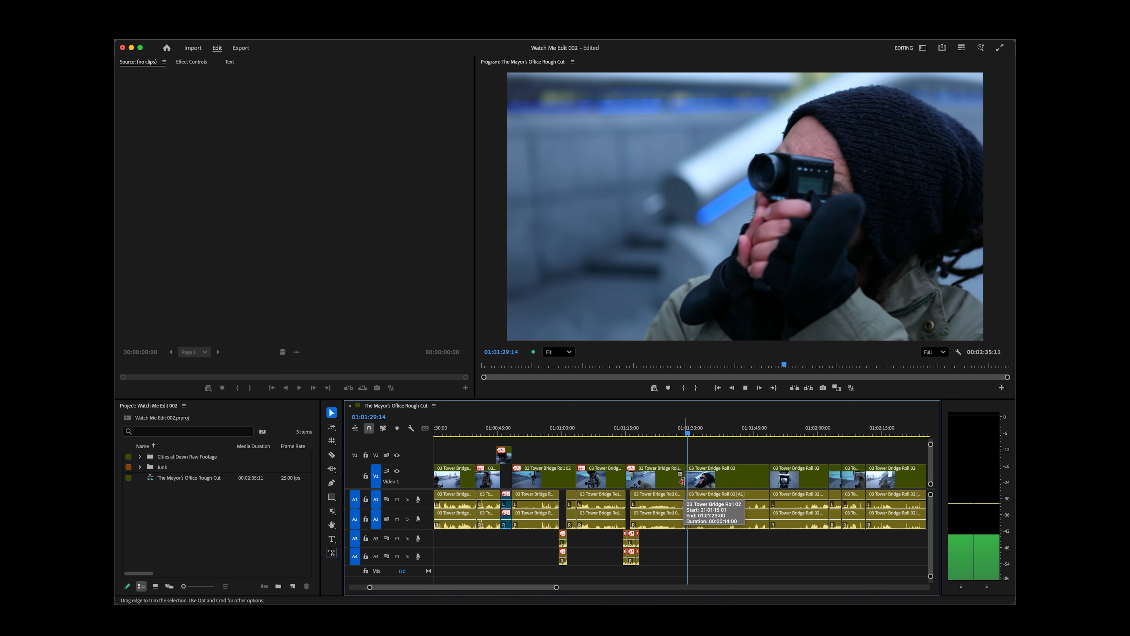
key(space)
Set an In point at 01:01:27:22, near the end of the shot preceding the new cut.
click(678, 430)
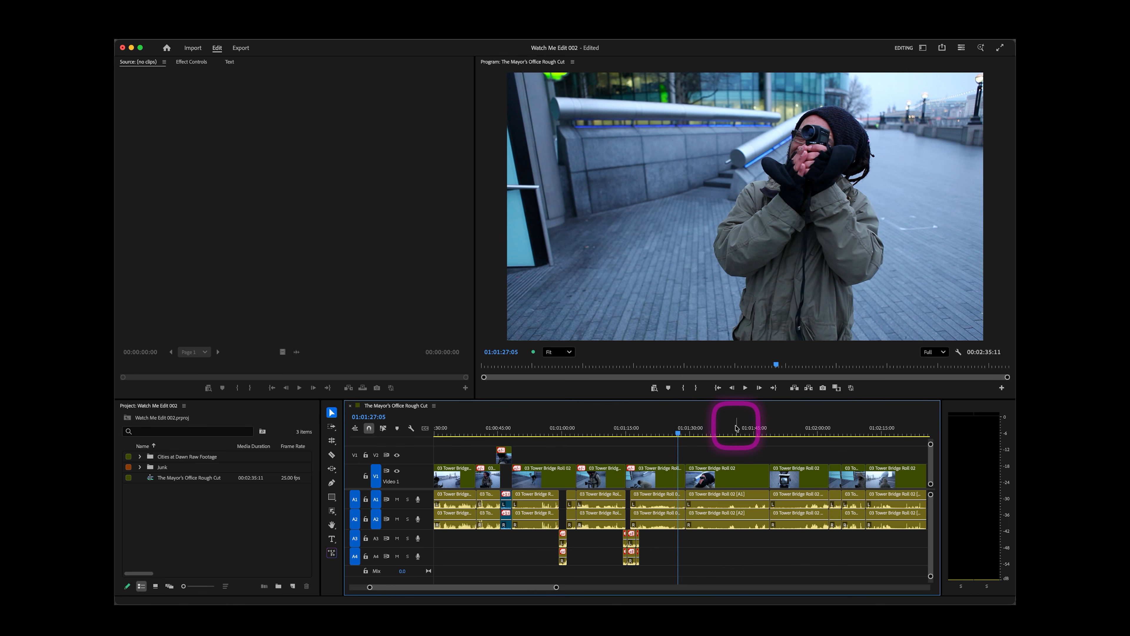
key(equal)
key(equal)
key(equal)
click(651, 425)
key(space)
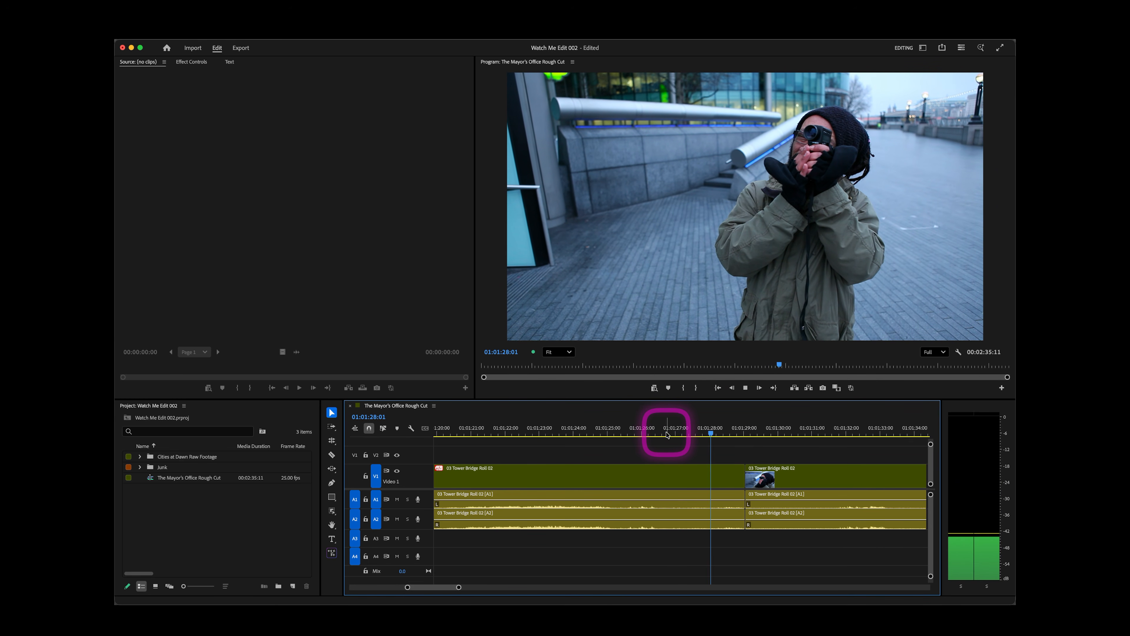
key(space)
key(i)
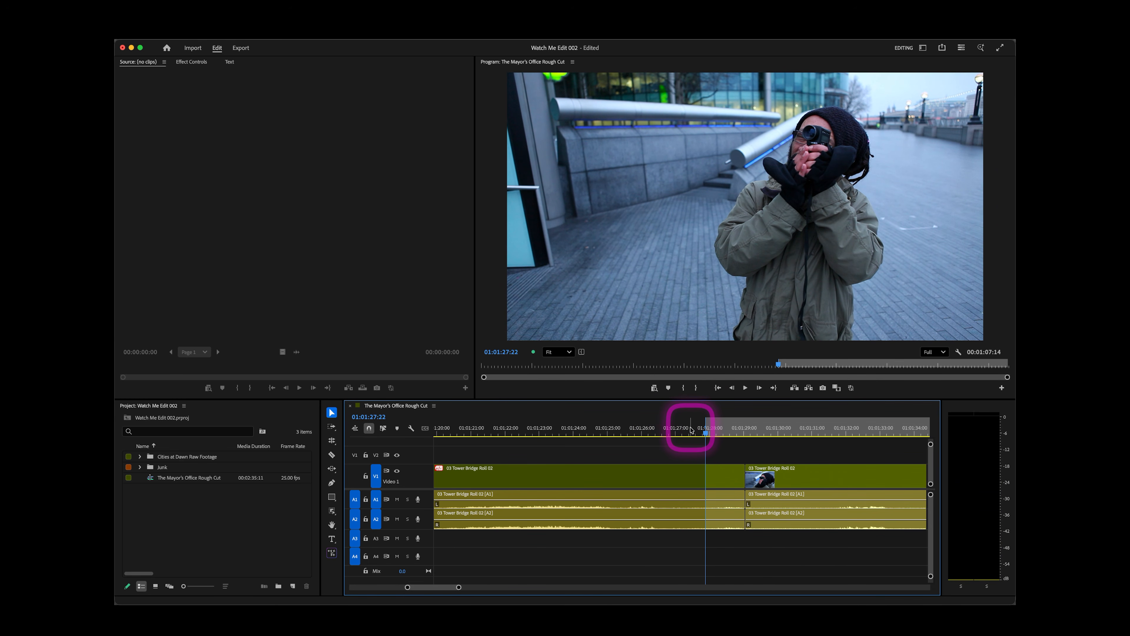
Set the Out point at the cut, 01:01:29:01, extract the marked tail of the preceding shot, and play the join.
key(Up)
key(minus)
key(minus)
key(minus)
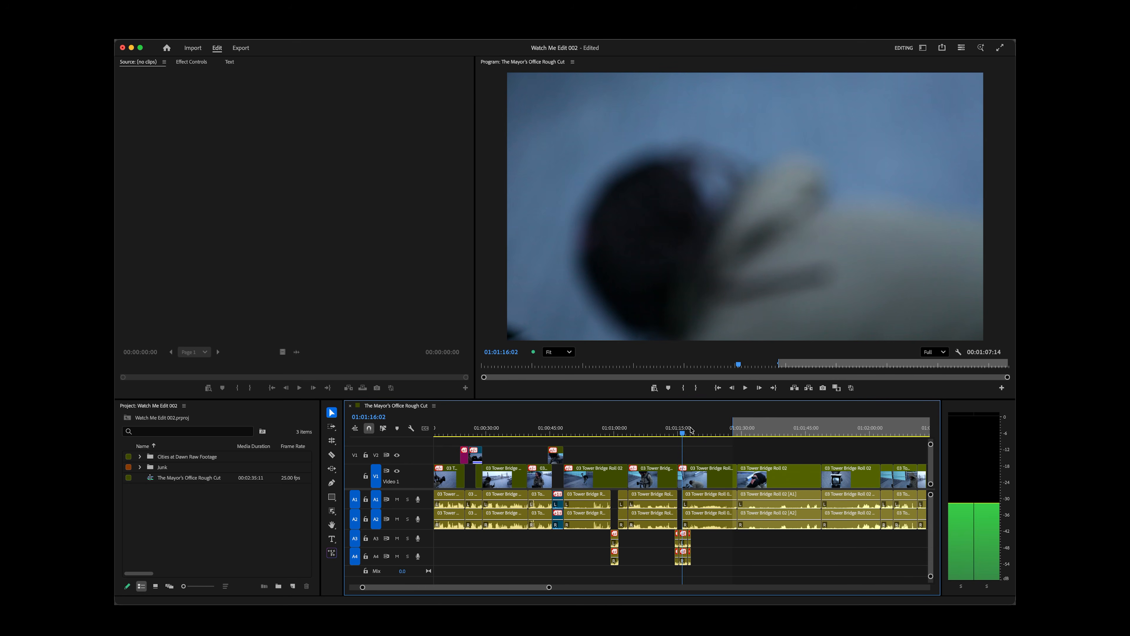
click(739, 430)
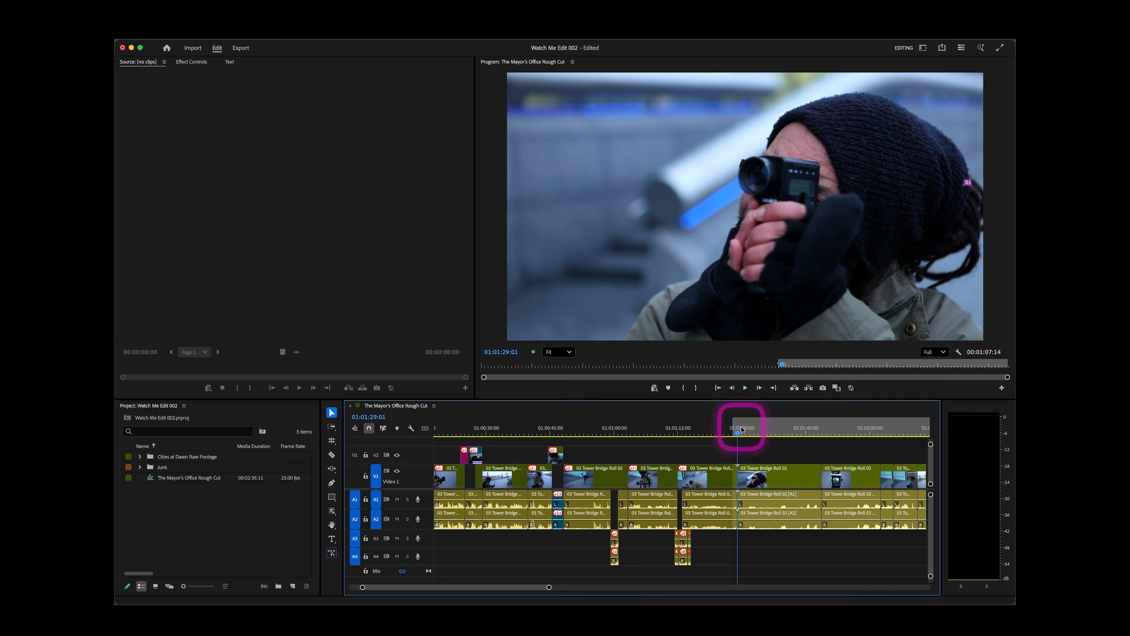
key(equal)
key(equal)
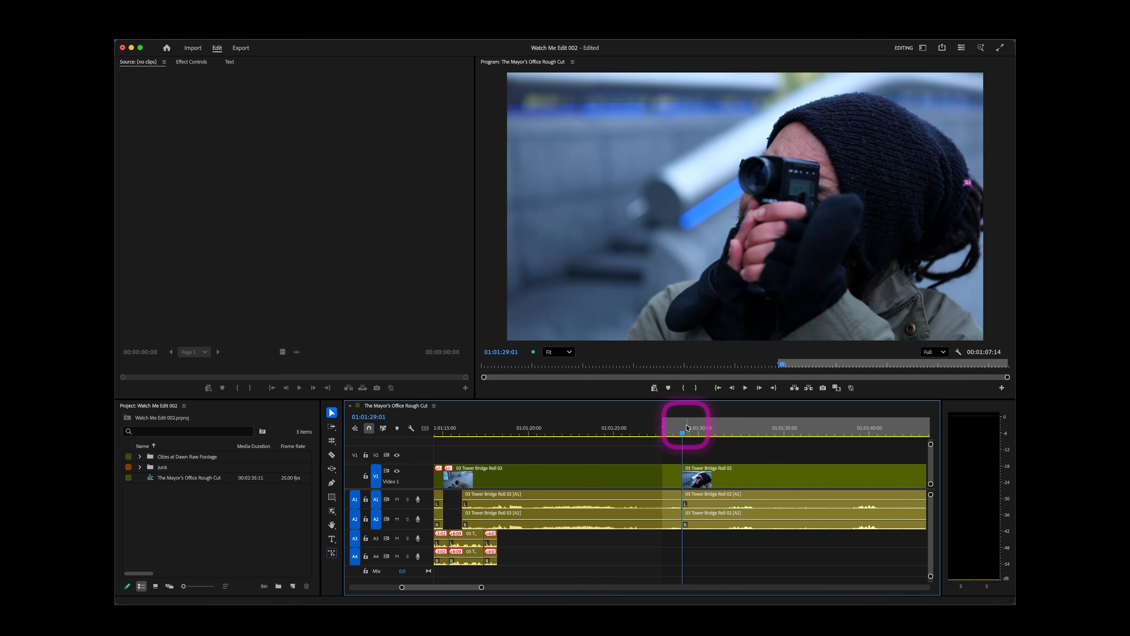
key(o)
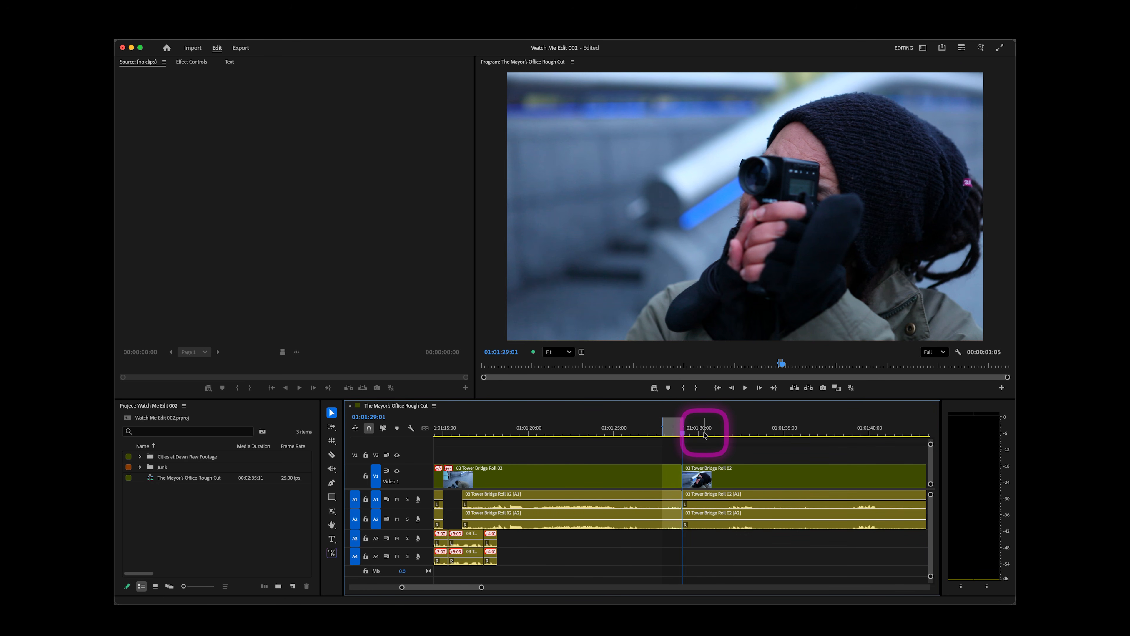
key(apostrophe)
click(593, 430)
key(space)
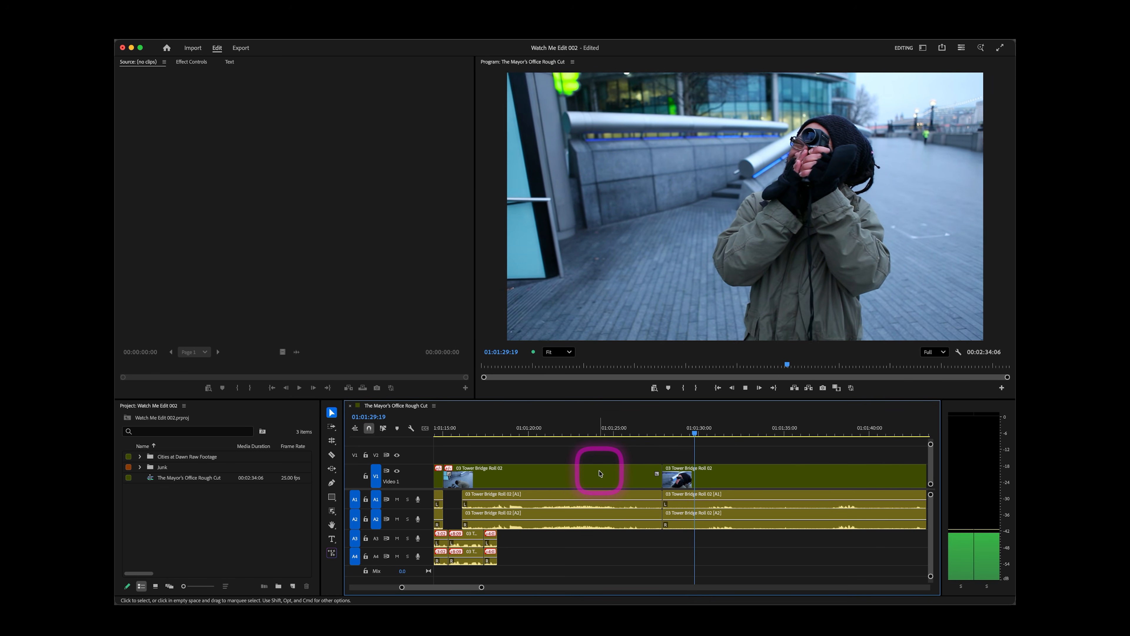
key(space)
Extract the first frames after the cut, from its start up to 01:01:28:05, and play across the join.
drag(685, 429, 662, 442)
key(i)
key(space)
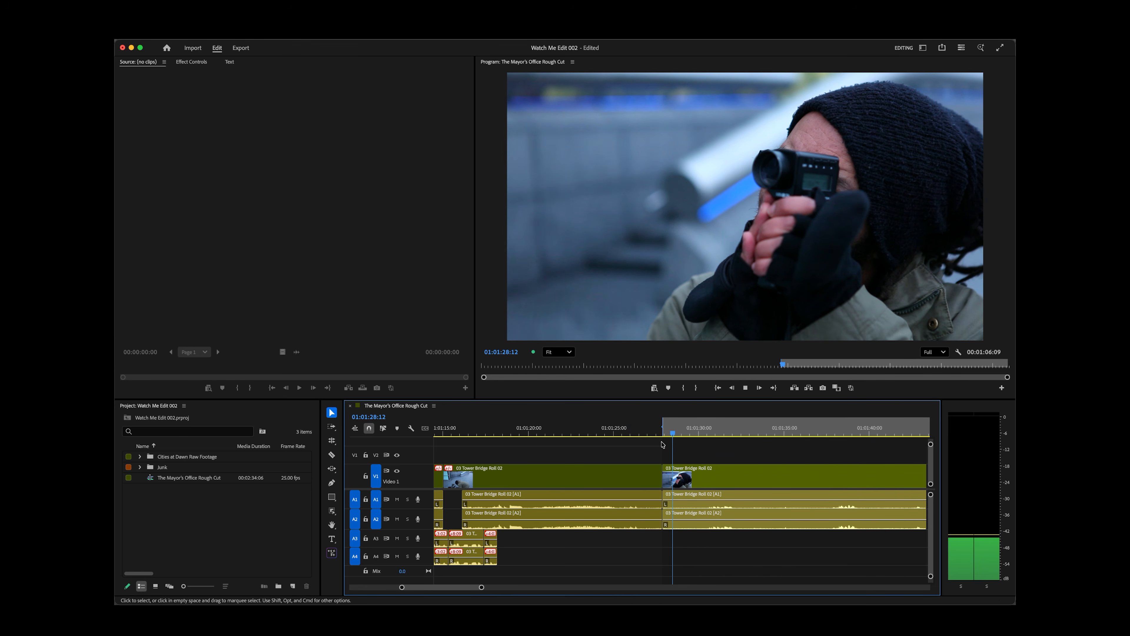
key(k)
key(o)
click(765, 537)
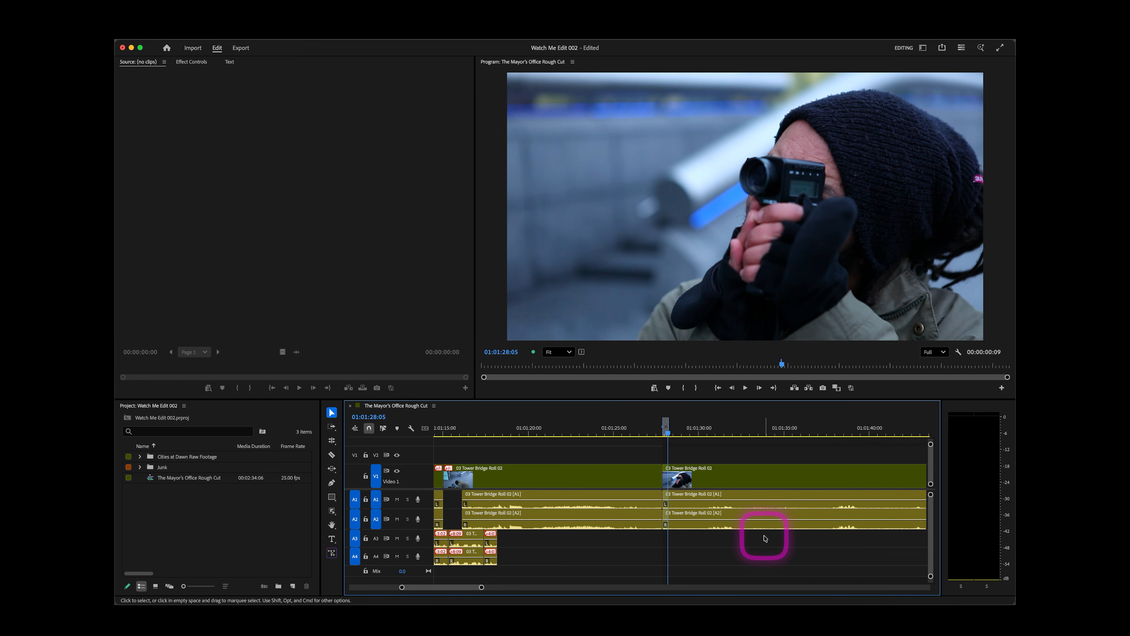
click(603, 410)
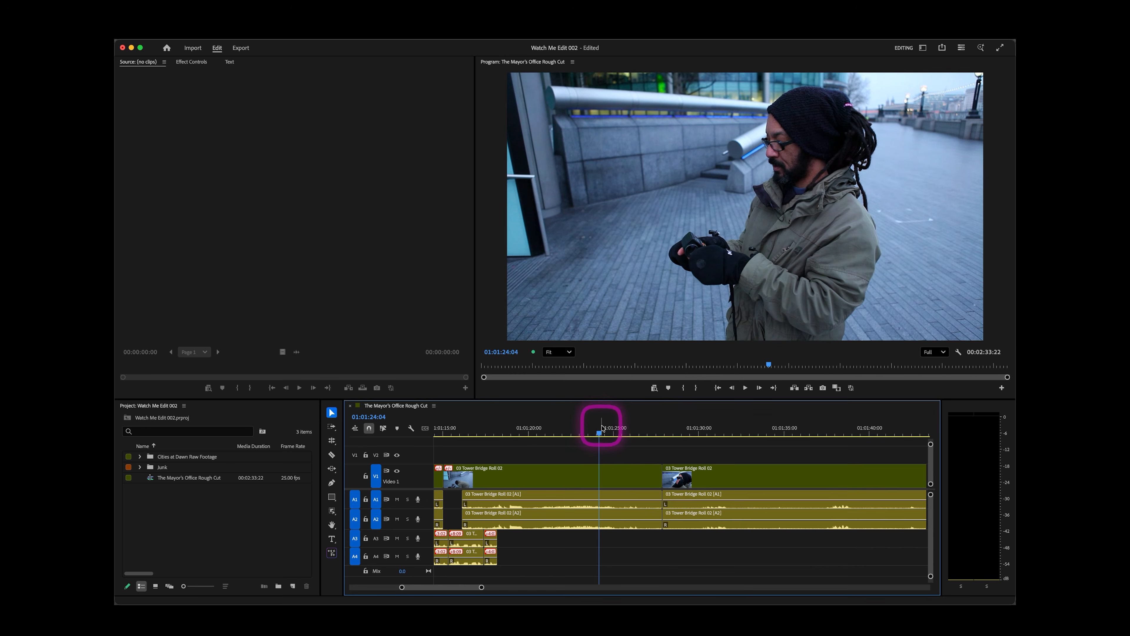
key(space)
click(604, 488)
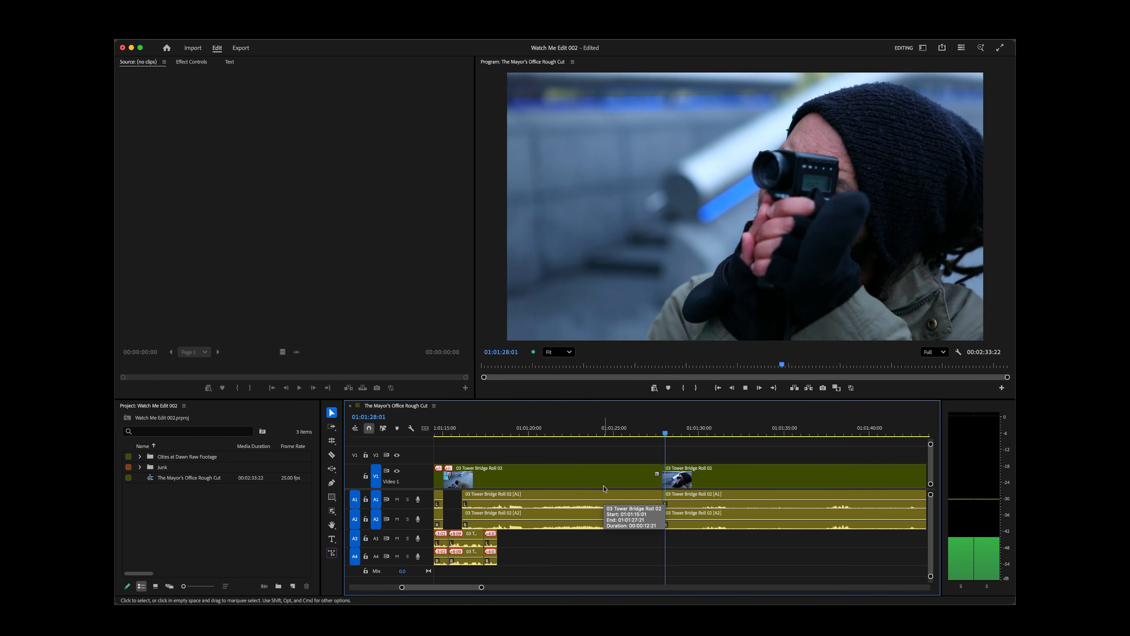
click(604, 483)
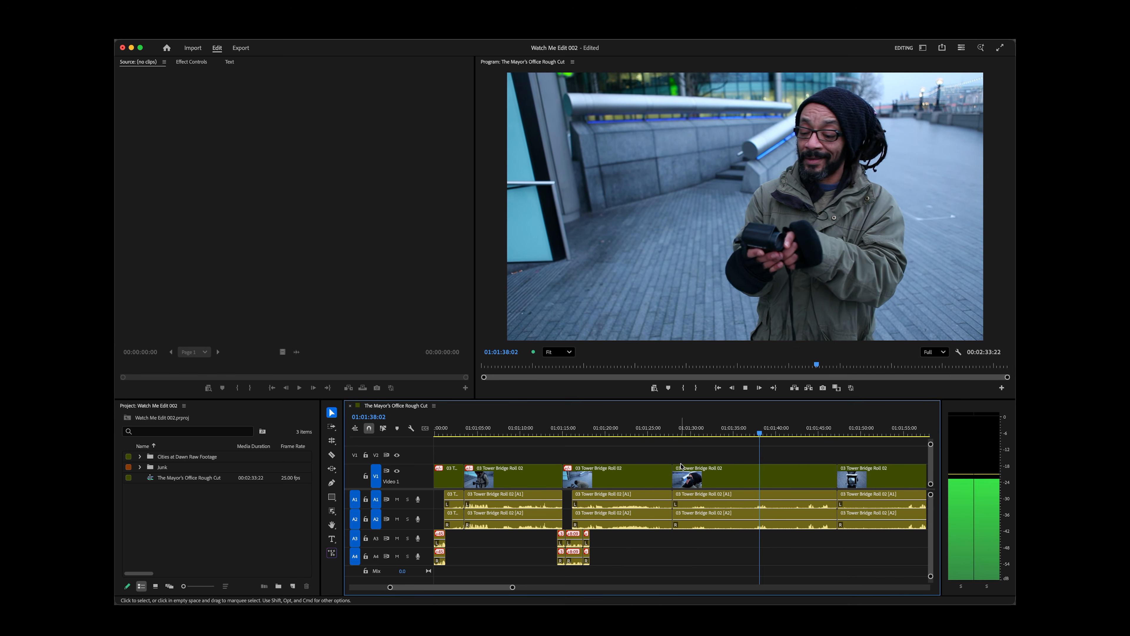
Play toward the following cut and extract the range across it from 01:01:46:18 to 01:01:48:08.
key(i)
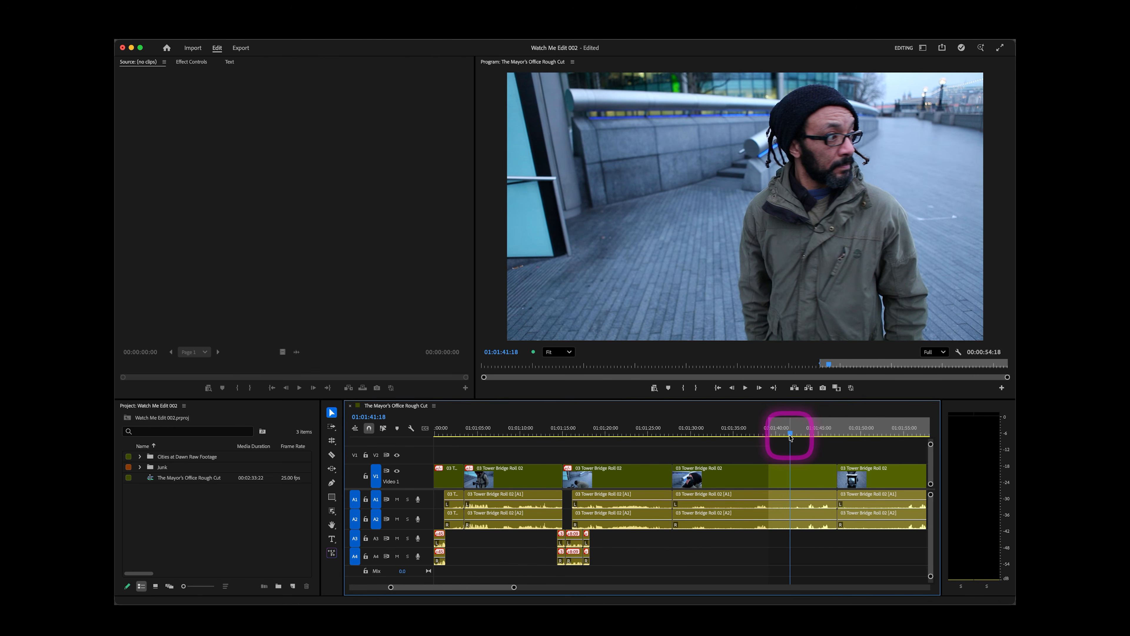
key(space)
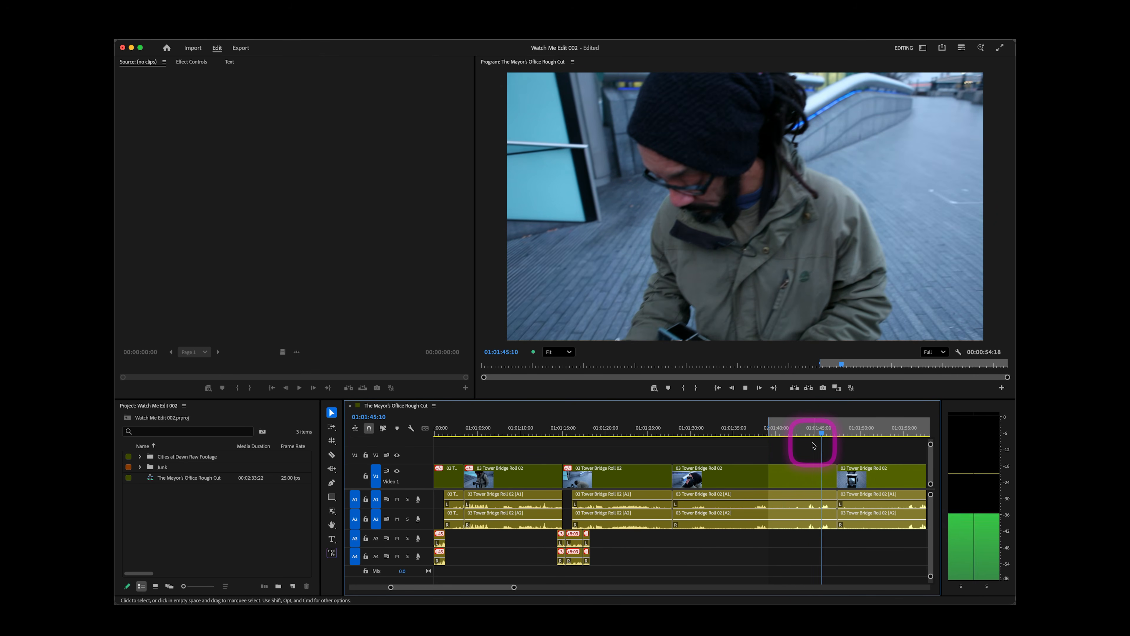
key(space)
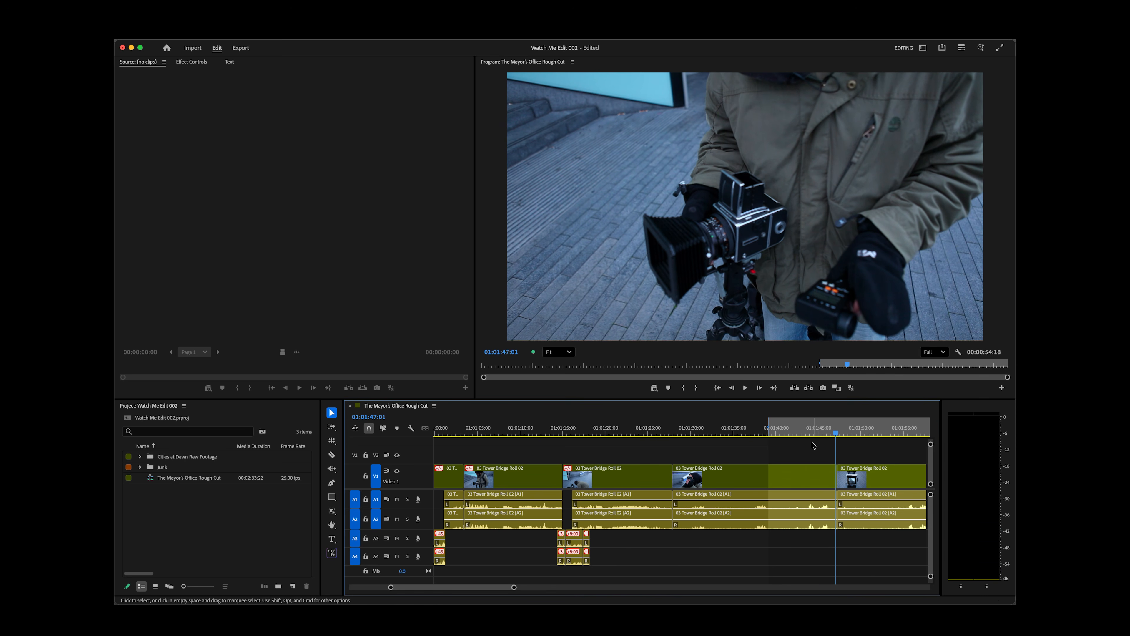
key(space)
click(830, 438)
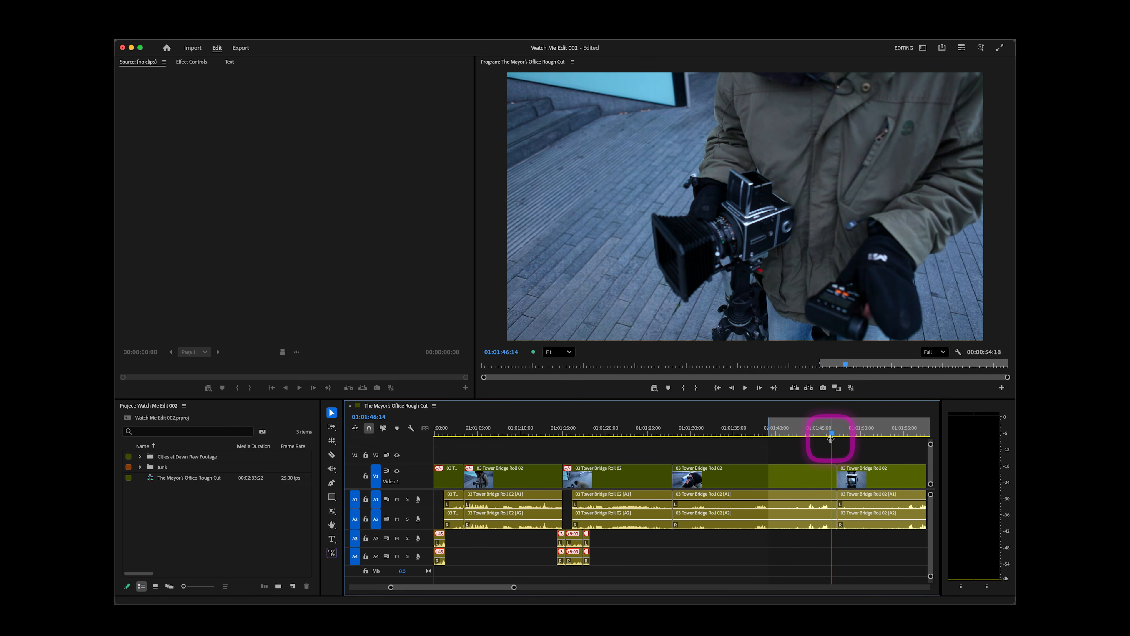
key(space)
key(space)
click(818, 430)
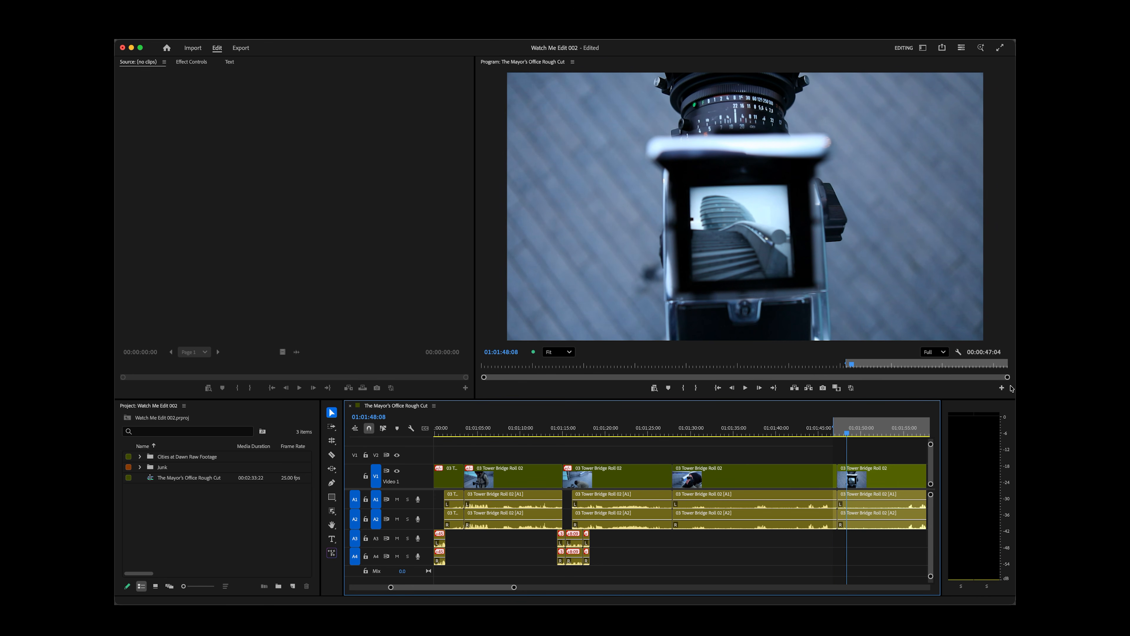
key(q)
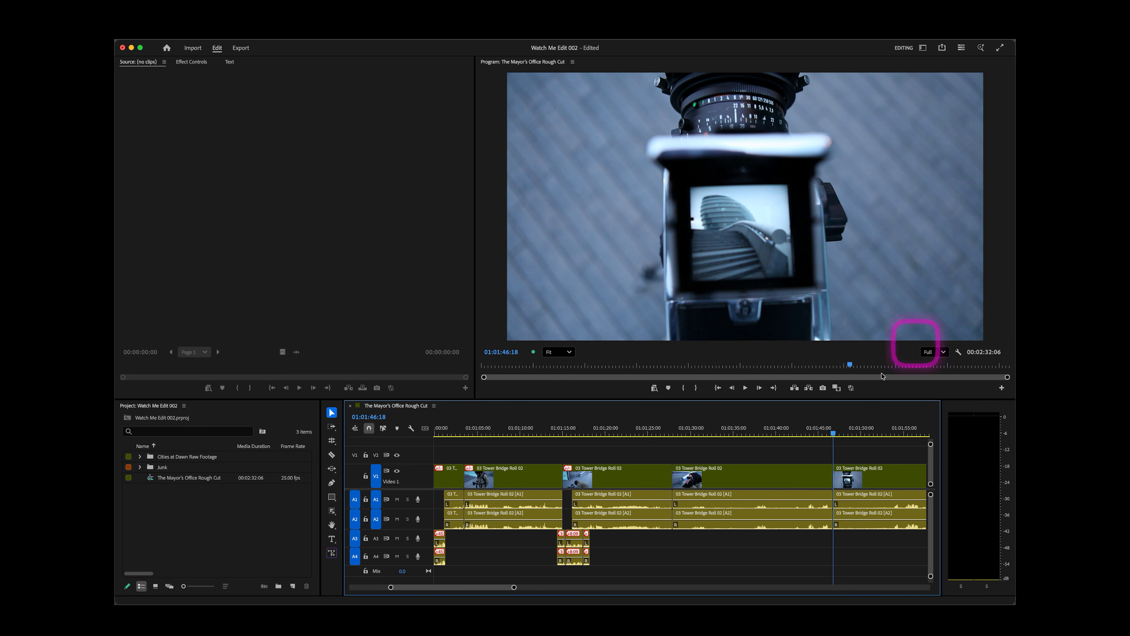
Extract the rest of the camera-viewfinder shot from about 01:01:51 to 01:01:59:11, and play the sequence onward.
drag(474, 591, 499, 594)
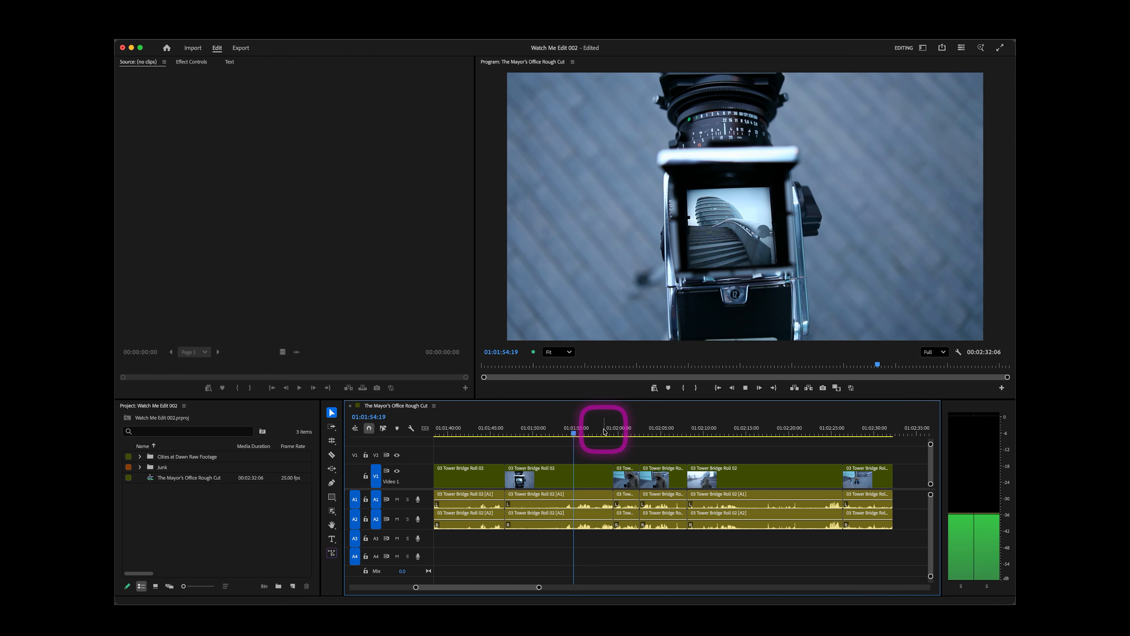
drag(604, 431, 512, 439)
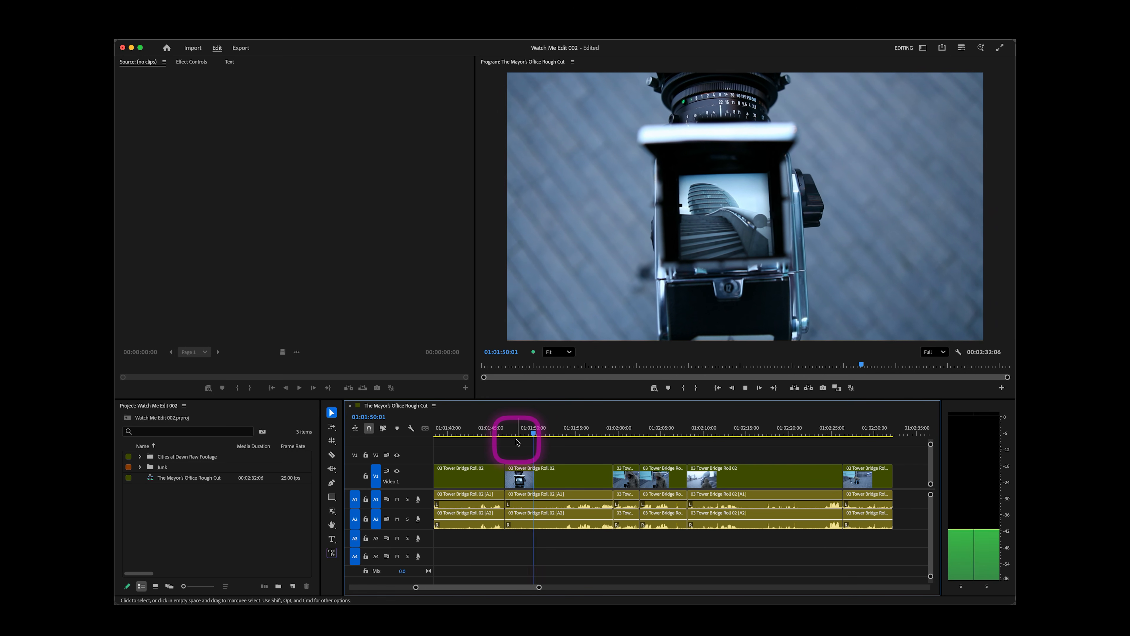
key(i)
drag(606, 431, 613, 431)
key(o)
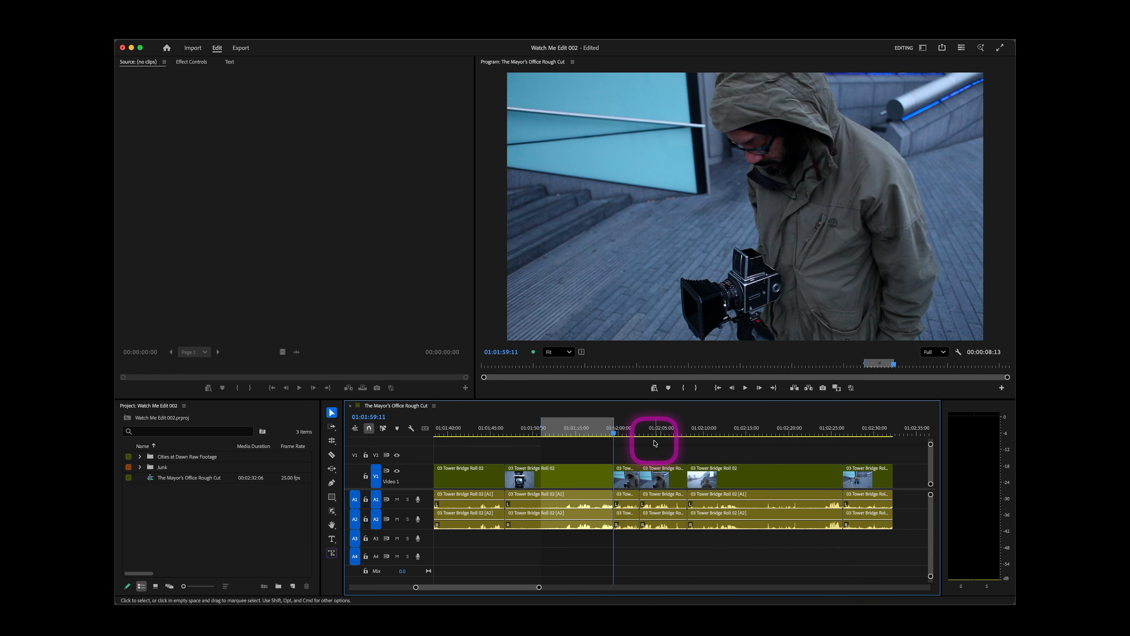
key(apostrophe)
key(space)
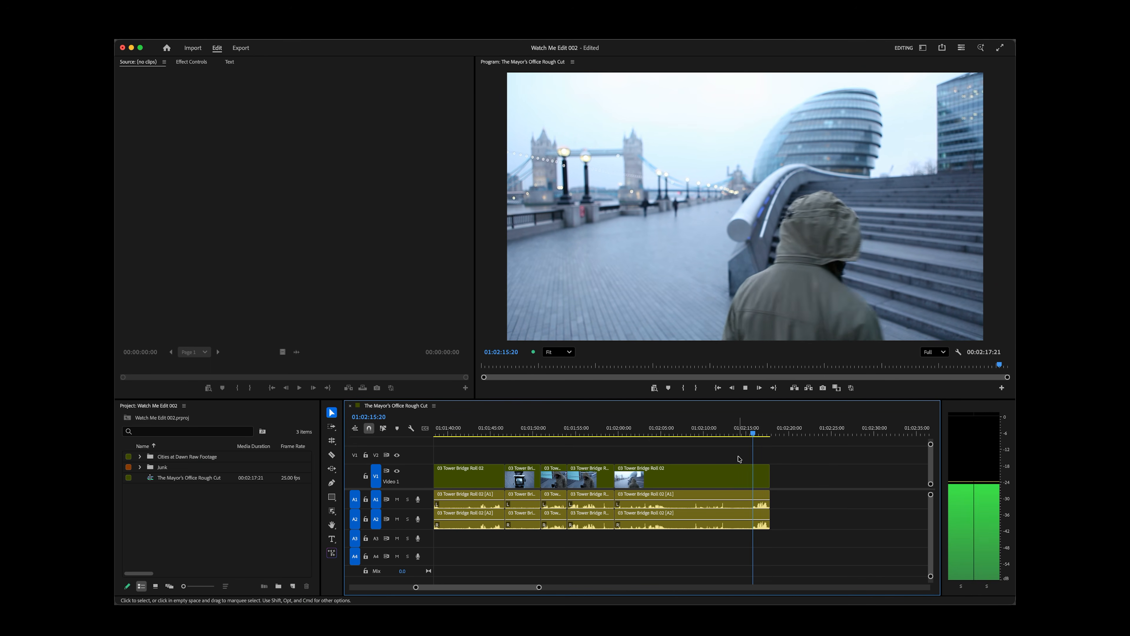
Extract the opening of the last shot from its start at 01:01:59:15 to about 01:02:15:13.
click(721, 455)
drag(735, 431, 618, 443)
key(space)
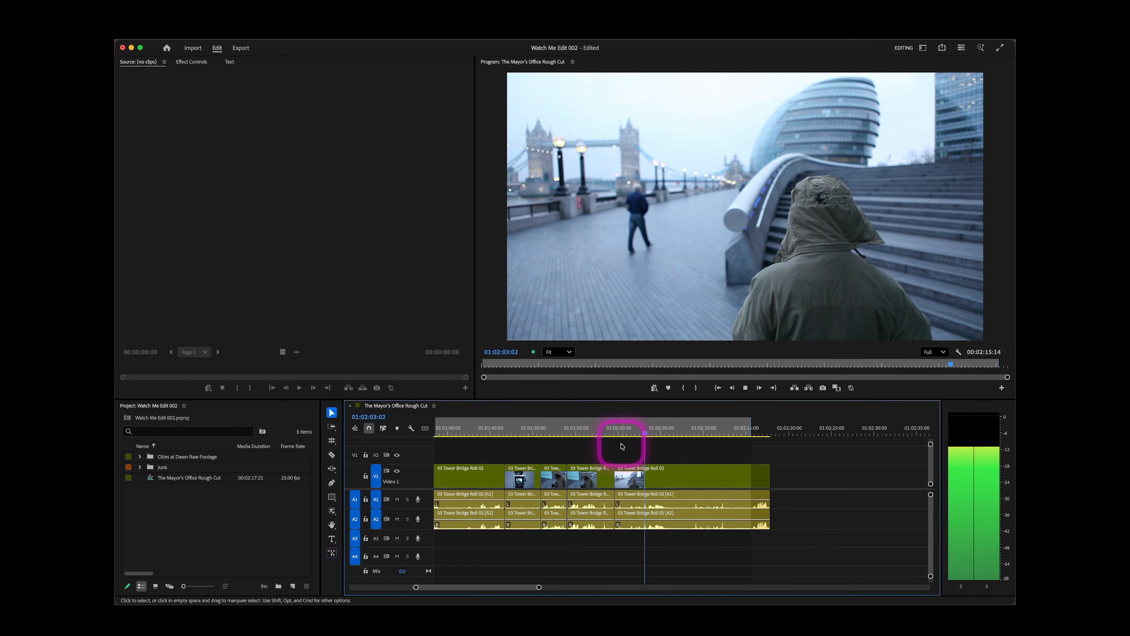
key(space)
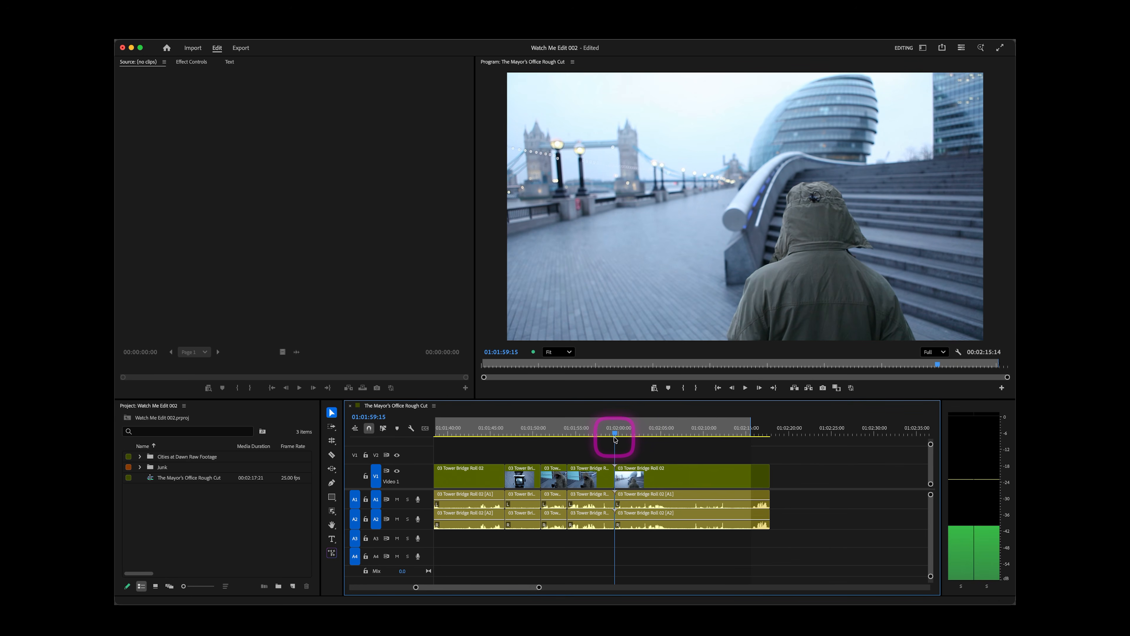
key(i)
key(space)
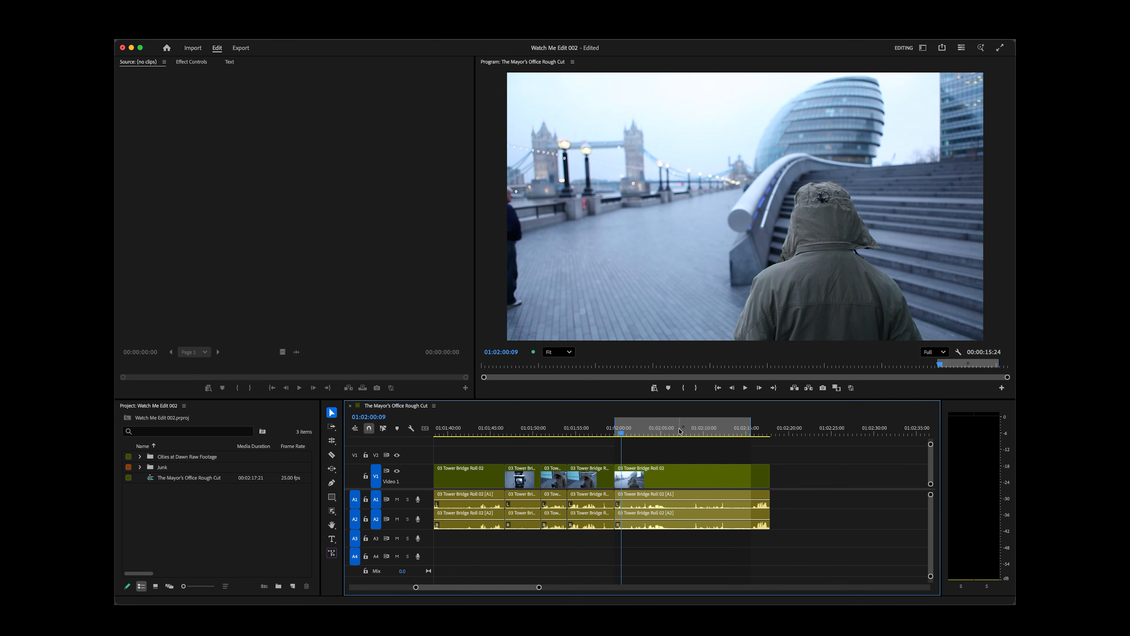
key(apostrophe)
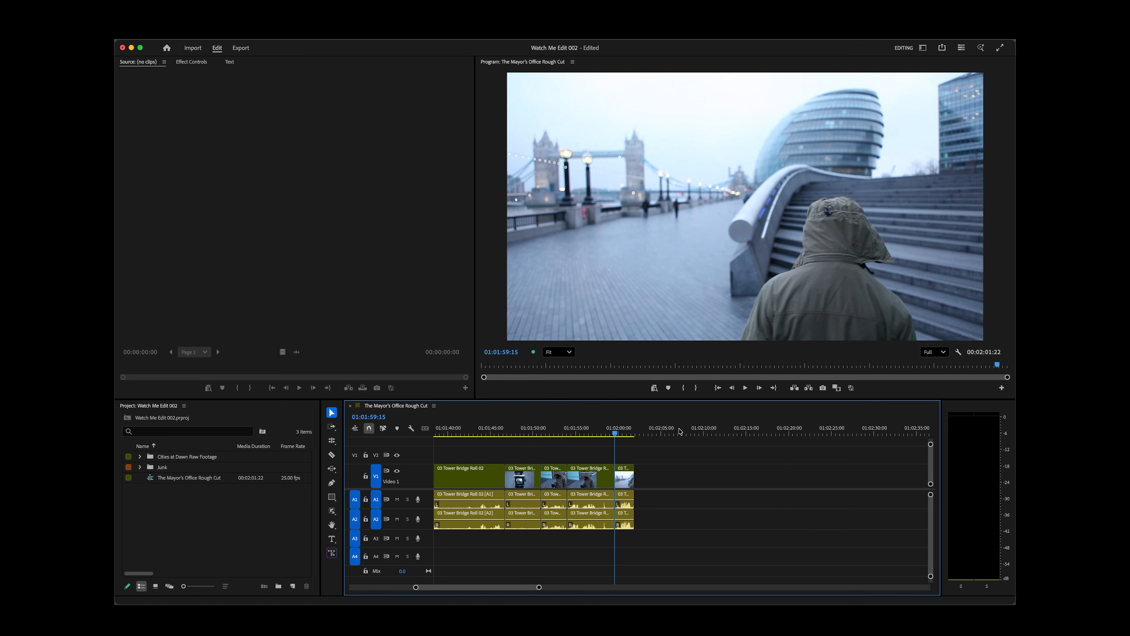
Play across the join into the shortened last shot and replay the cuts around the camera-viewfinder shot.
click(597, 432)
key(space)
key(space)
click(542, 432)
key(space)
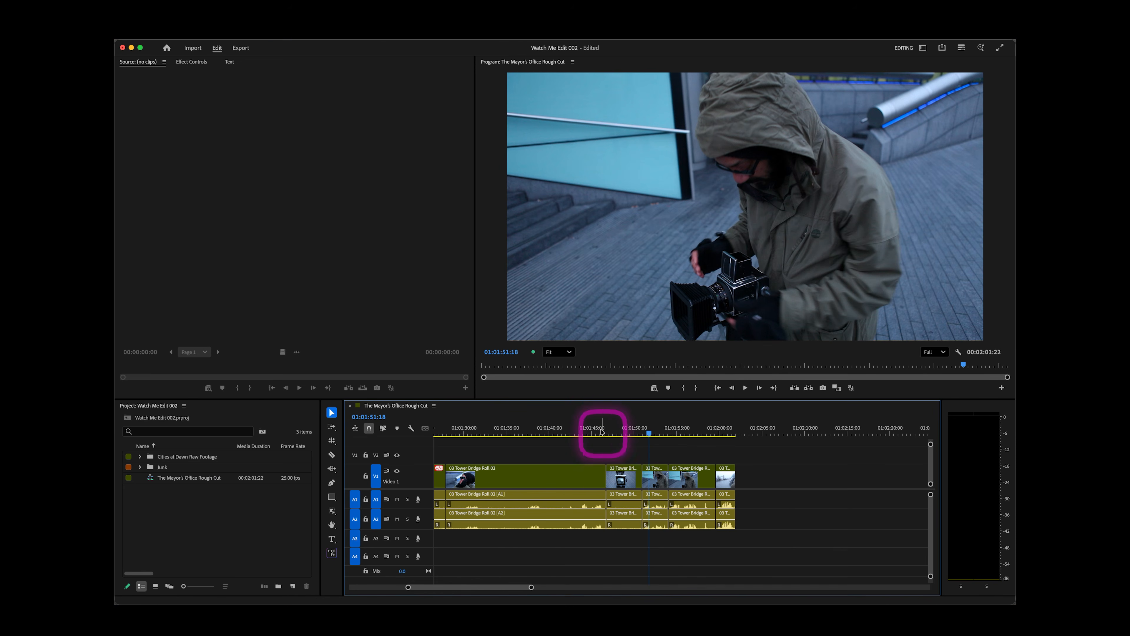
click(600, 430)
key(space)
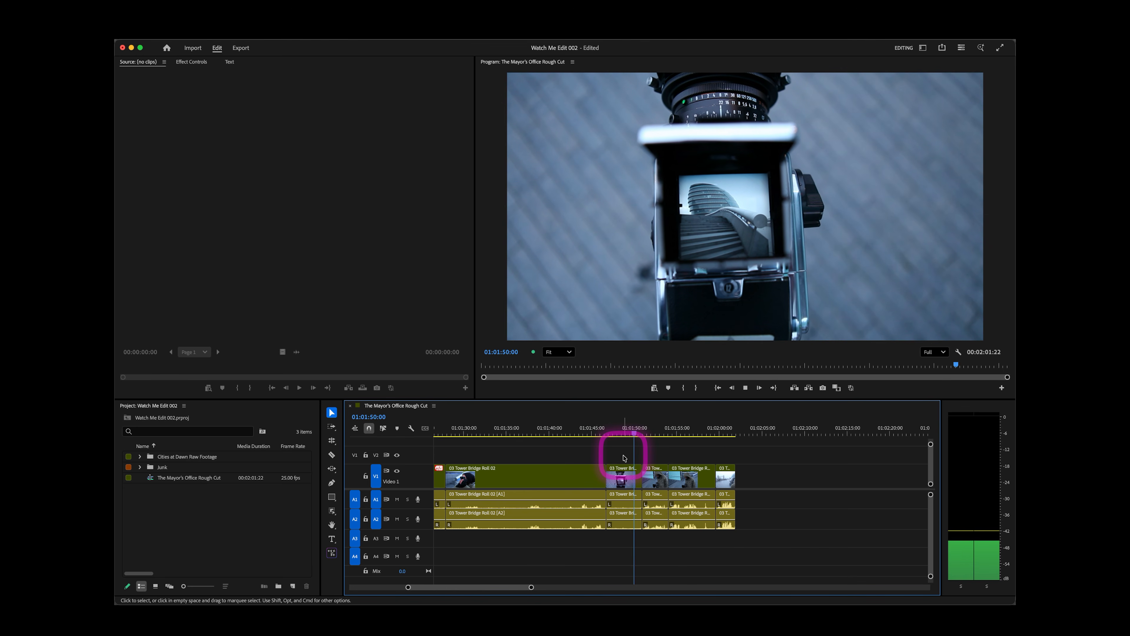
Move the viewfinder video onto V2 in place of the next shot's picture, ending at 01:01:54:00, and extract 01:01:46:18 to about 01:01:51:00.
mouse_move(664, 434)
mouse_down()
mouse_move(686, 434)
mouse_move(668, 434)
mouse_up()
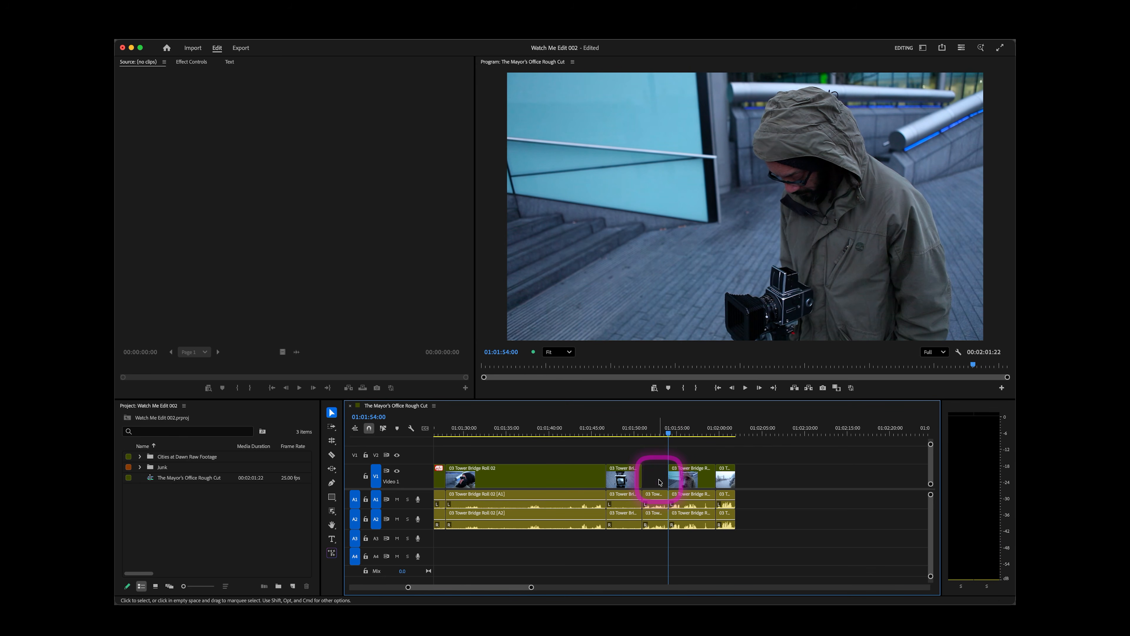
drag(637, 475, 657, 459)
click(625, 430)
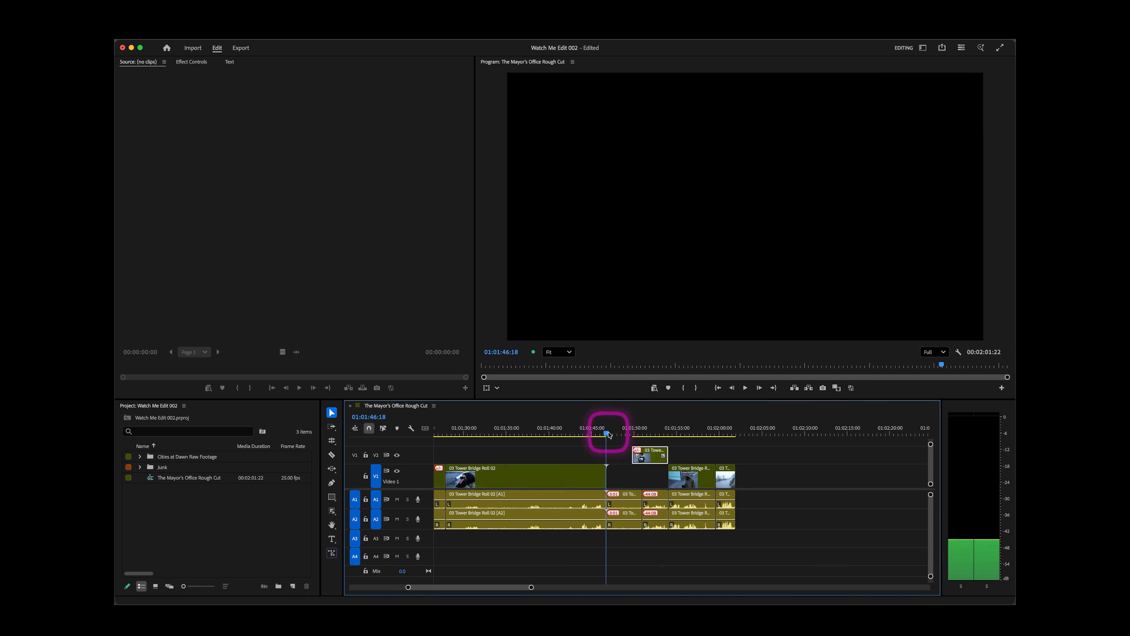
key(i)
key(space)
click(632, 425)
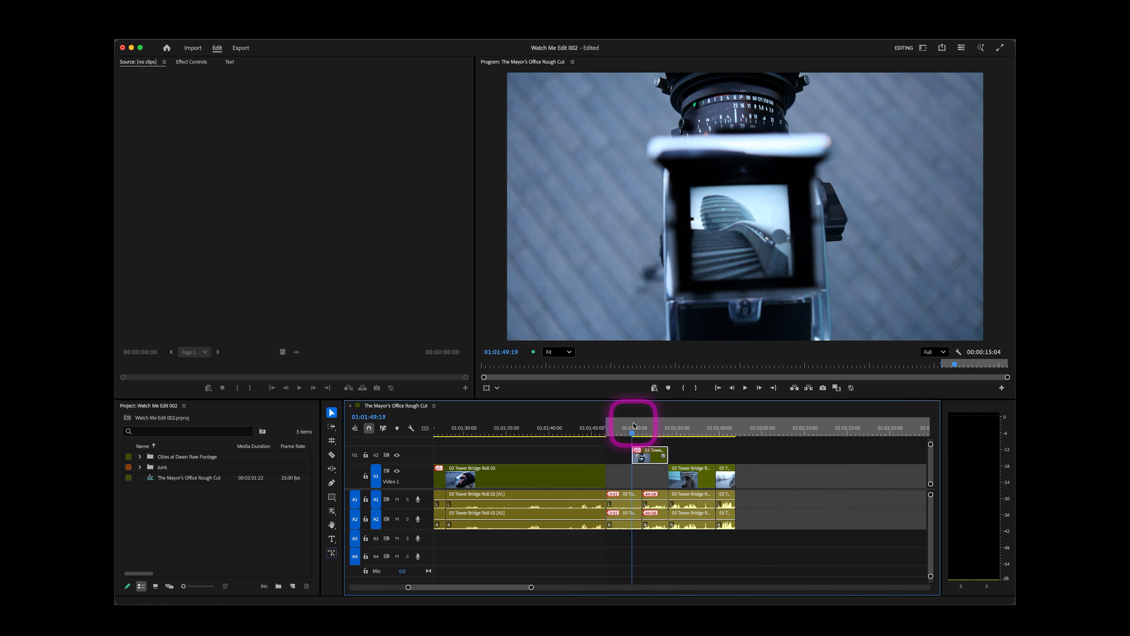
key(space)
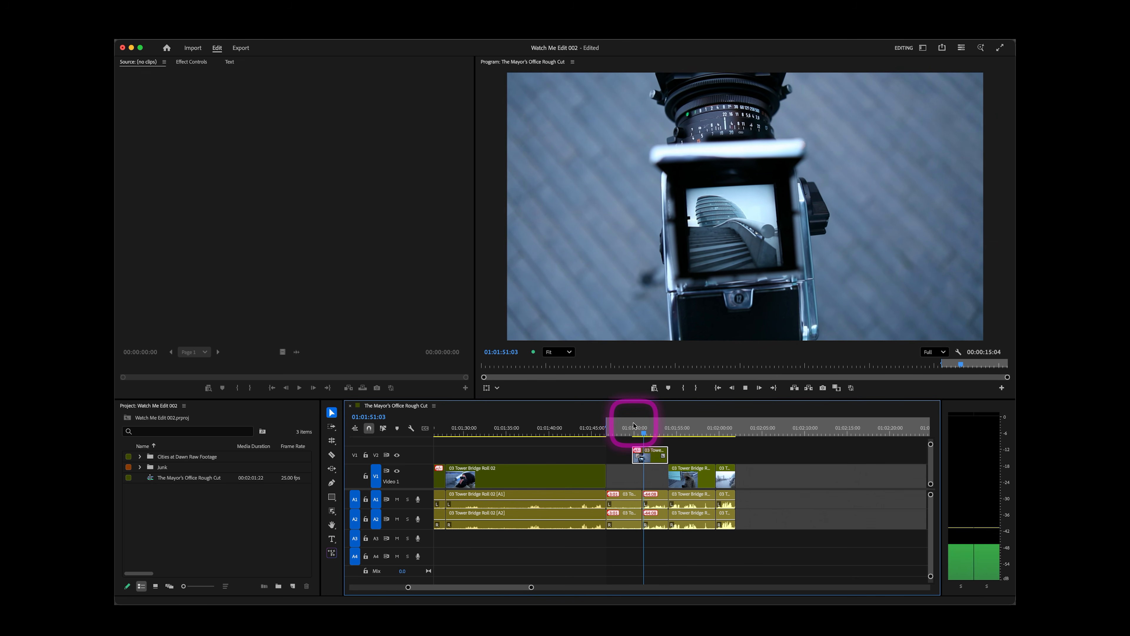
key(space)
key(o)
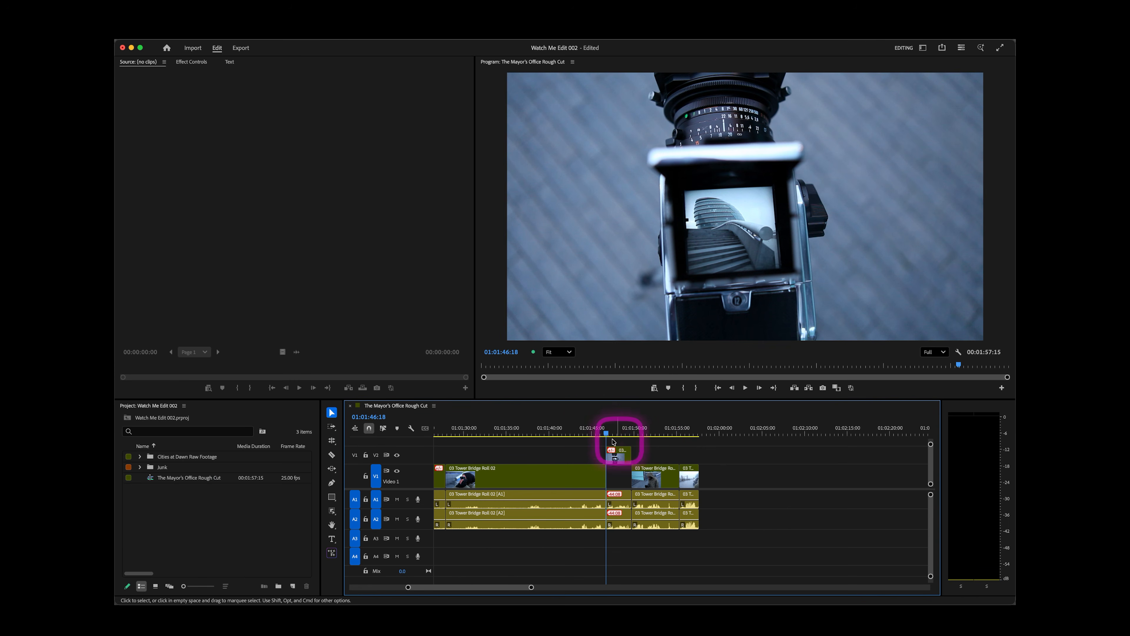
Play across the join at 01:01:46:18 to check the viewfinder video over the following shot's audio.
drag(611, 434, 593, 429)
key(space)
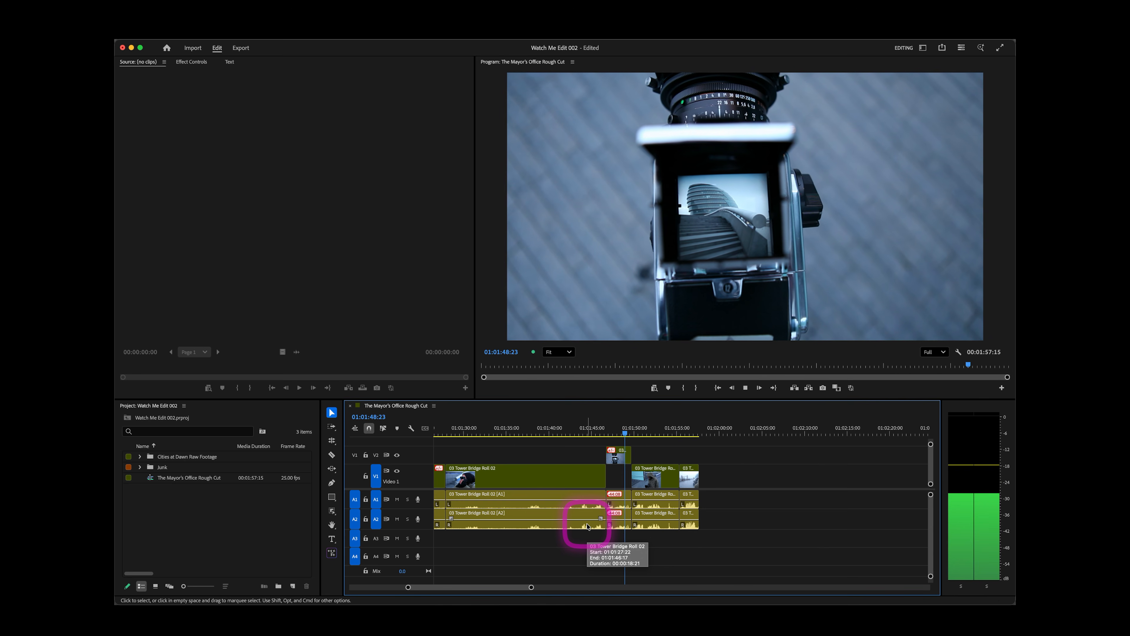
click(615, 430)
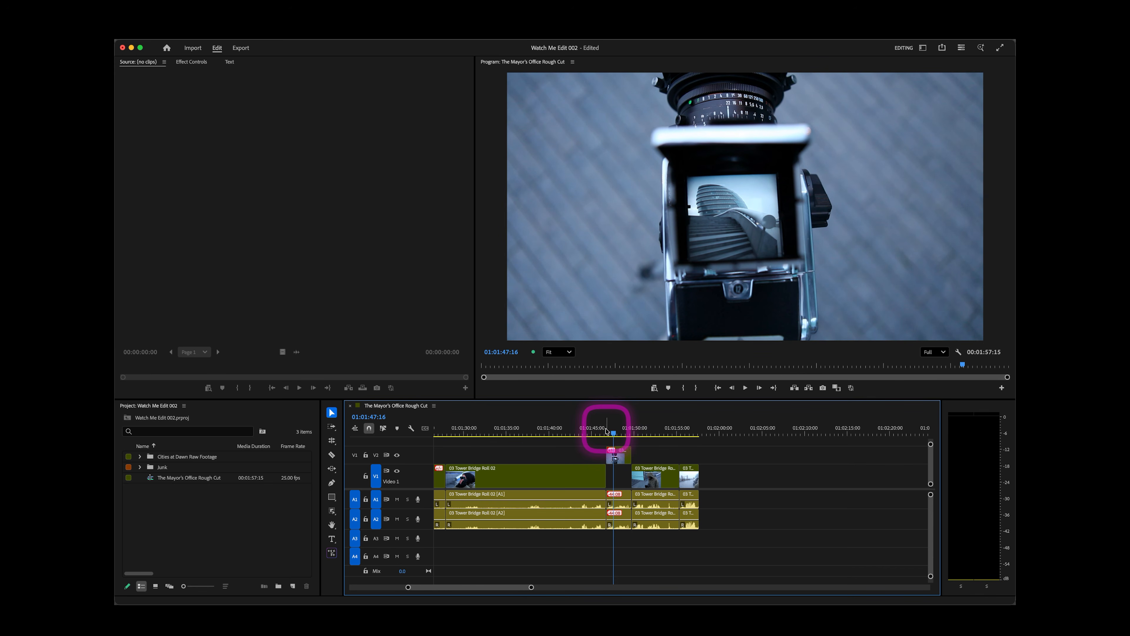
click(606, 430)
key(space)
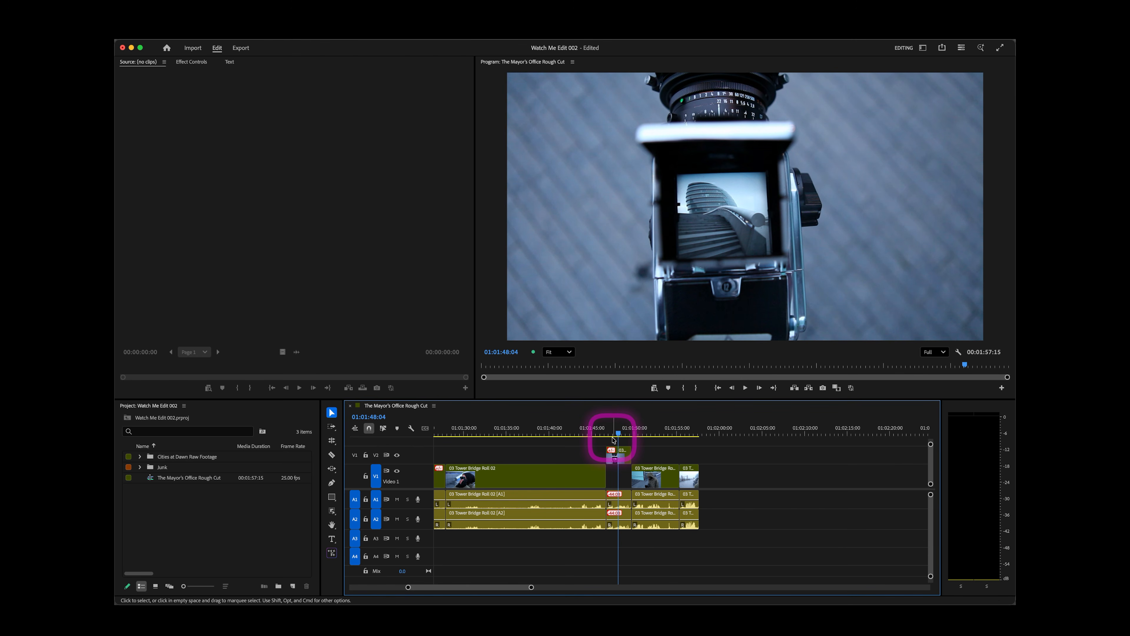
Shift everything after the join about 1.4 seconds later and extend the V2 viewfinder video back to 01:01:46:18.
drag(612, 439, 690, 562)
drag(618, 455, 630, 455)
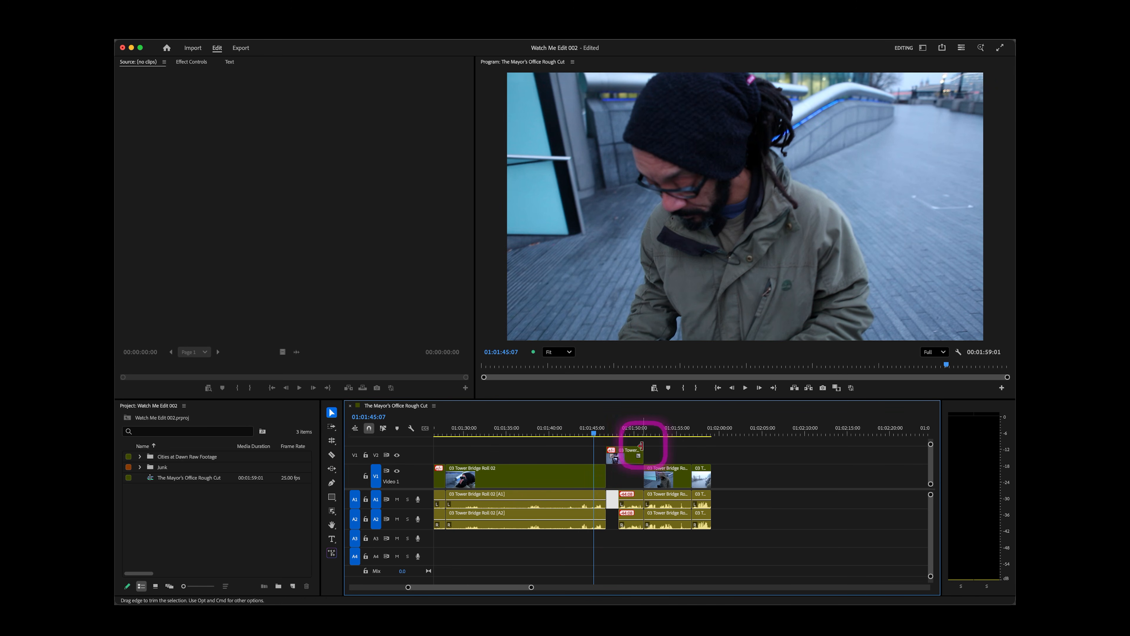
click(611, 430)
key(=)
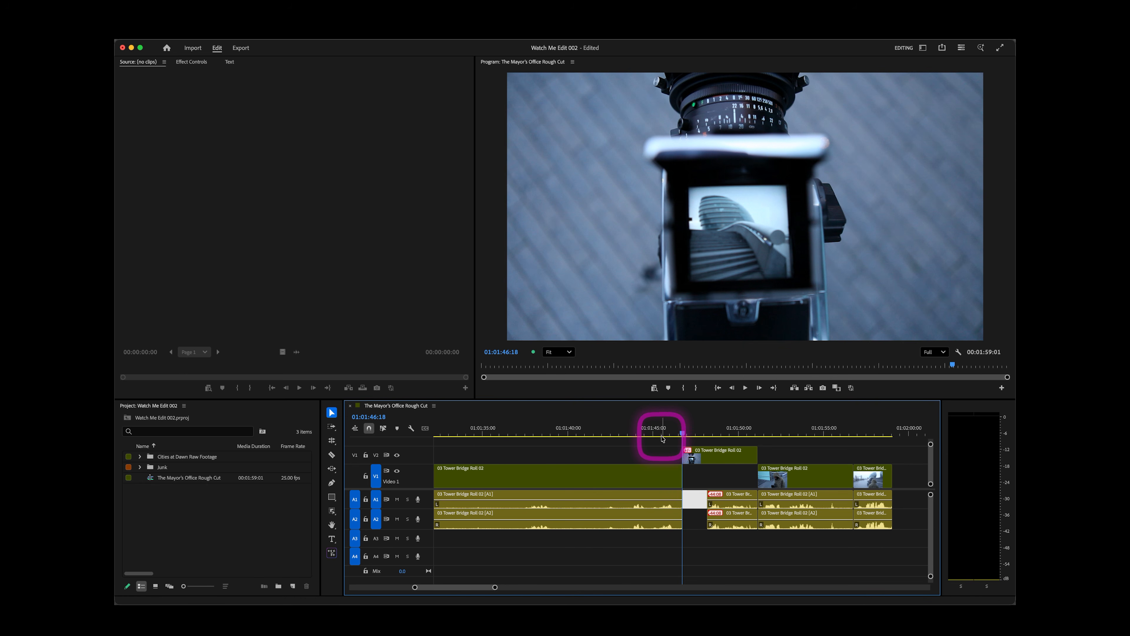
Extend the outgoing shot's audio across the gap to the next audio clip and play the transition.
click(688, 495)
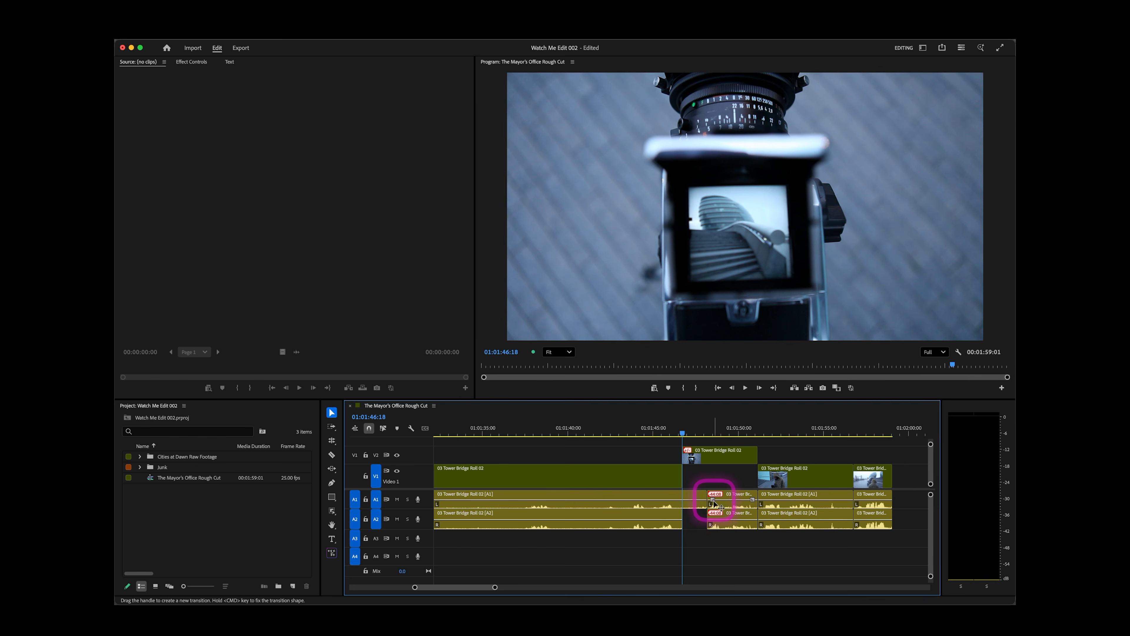
drag(686, 516, 711, 518)
click(656, 429)
key(space)
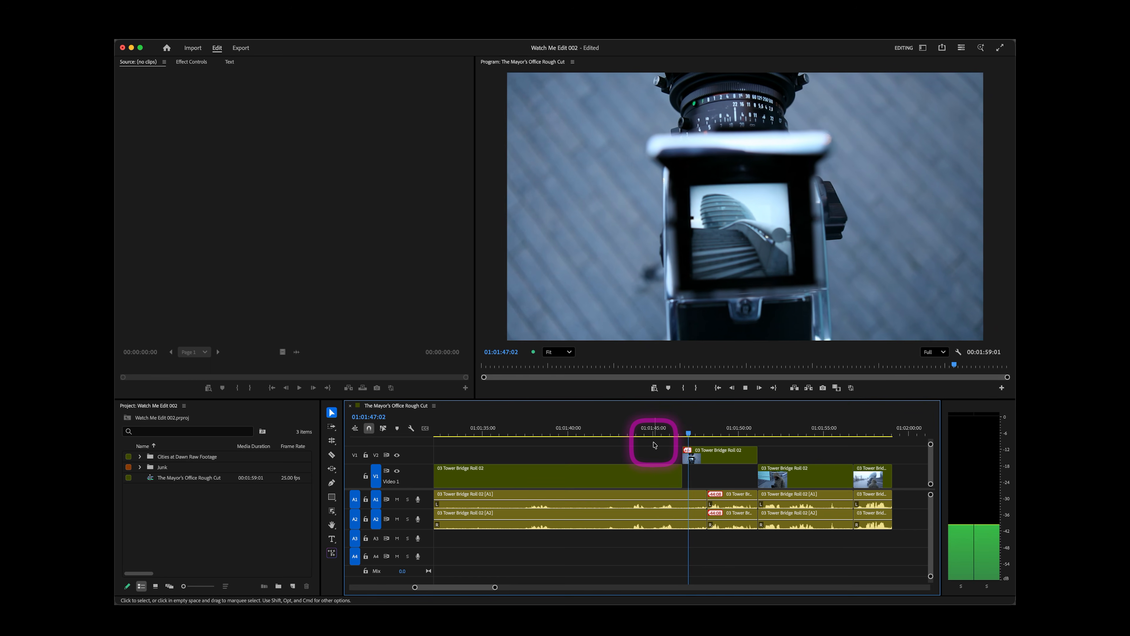
Replay the extended audio from 01:01:46:18 and trim its end back to 01:01:47:05.
click(697, 434)
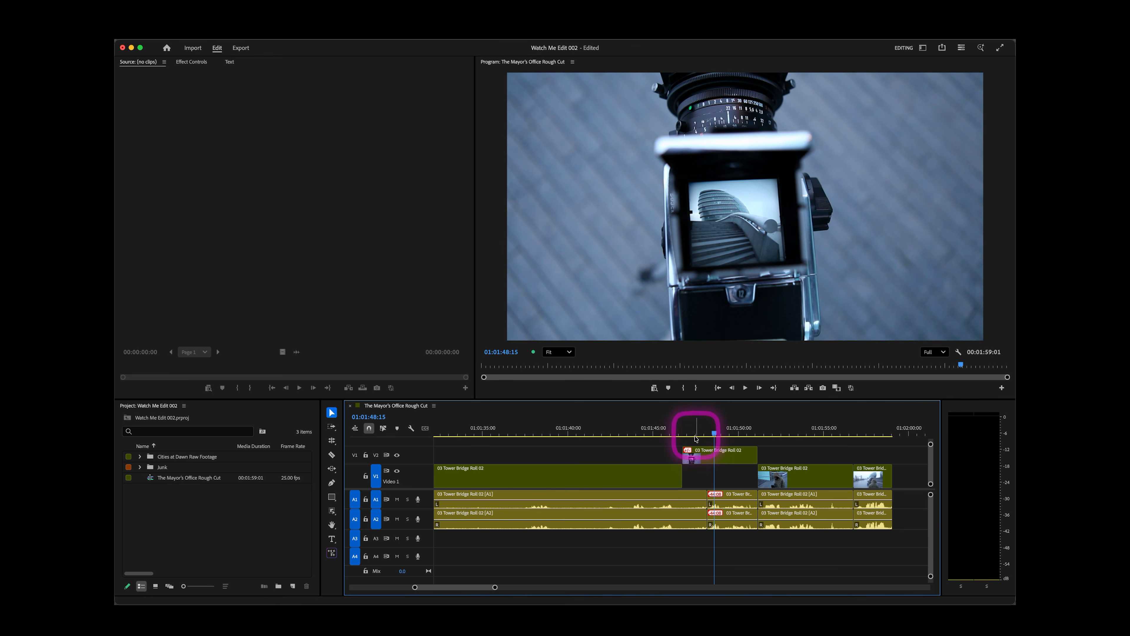
click(681, 434)
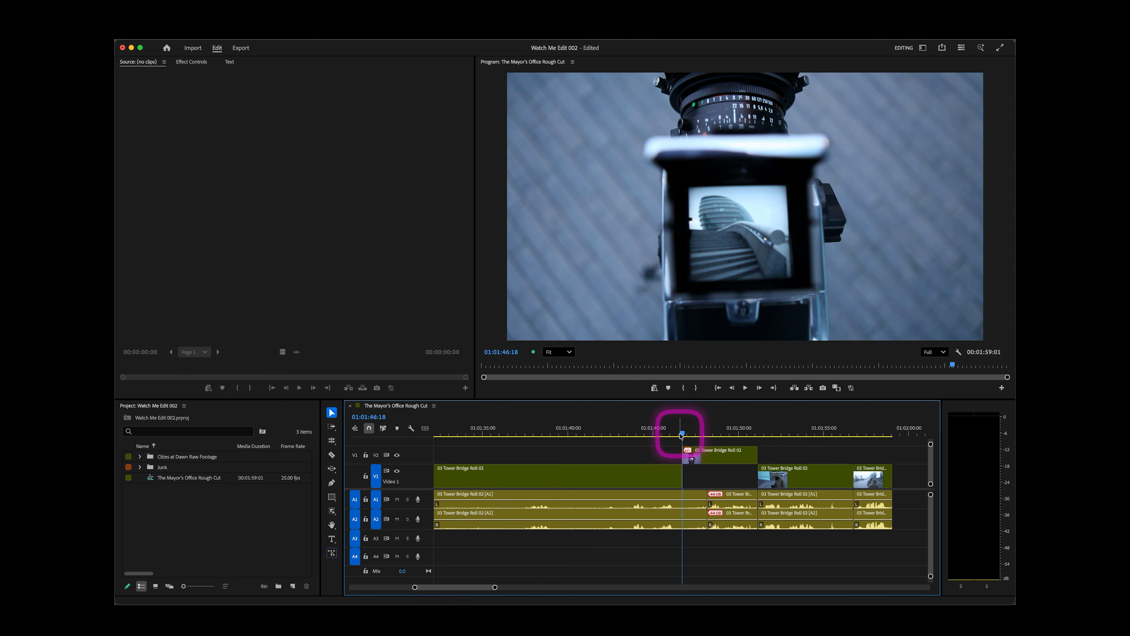
key(space)
key(space)
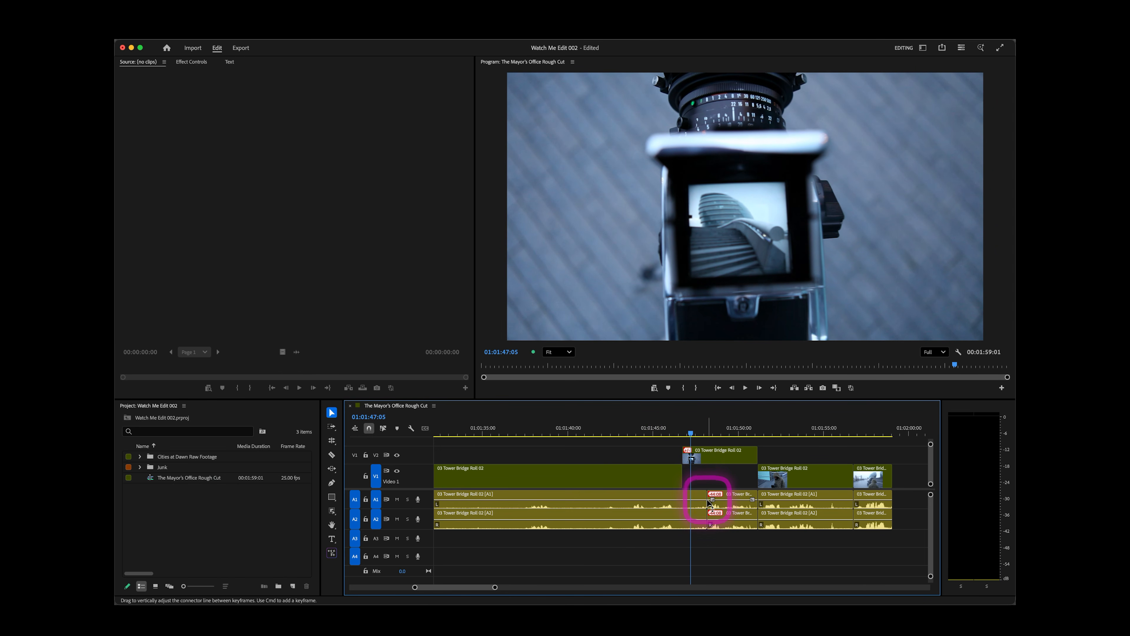
mouse_move(703, 495)
mouse_down()
mouse_move(691, 496)
mouse_move(693, 513)
mouse_move(691, 494)
mouse_move(692, 513)
mouse_up()
key(space)
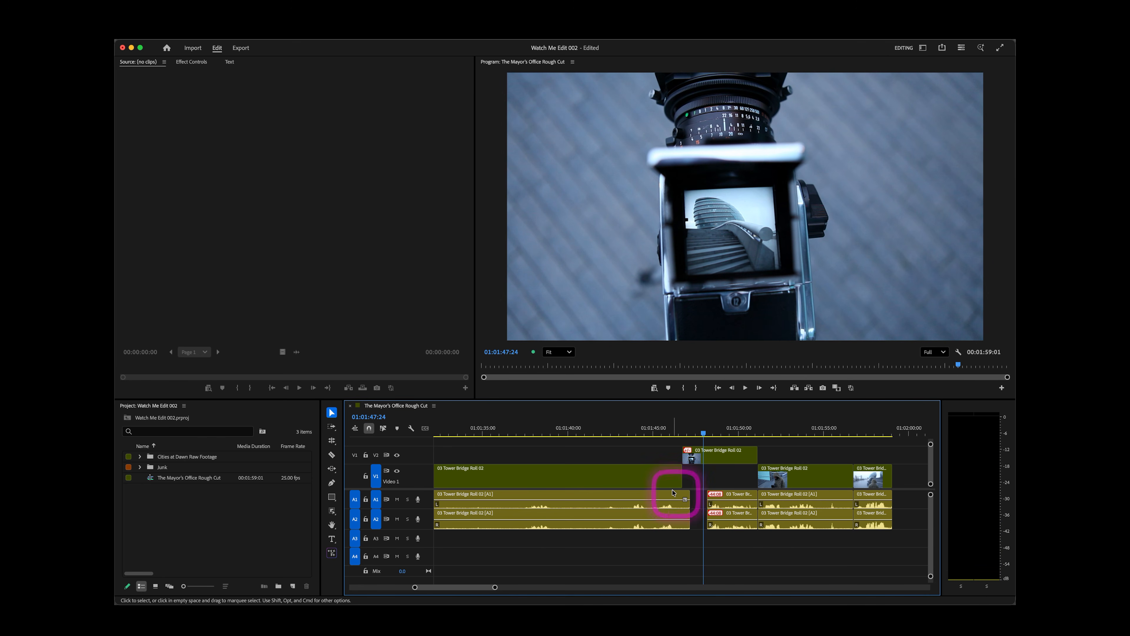
Play the outgoing shot around 01:01:41 to find a quiet stretch of ambient sound.
click(573, 438)
key(space)
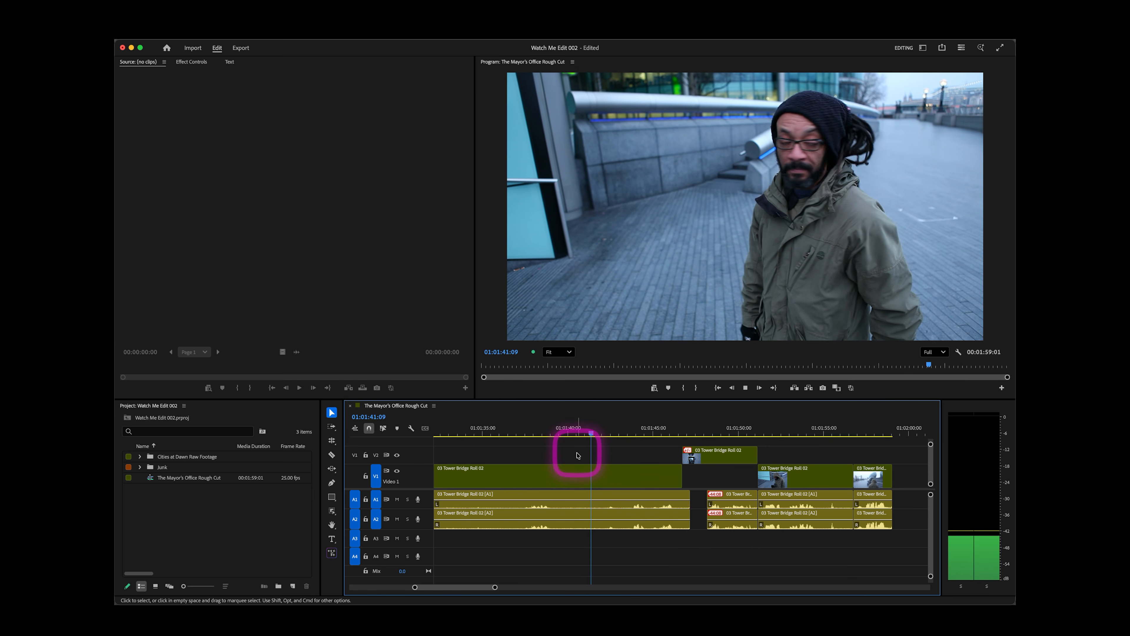
click(589, 435)
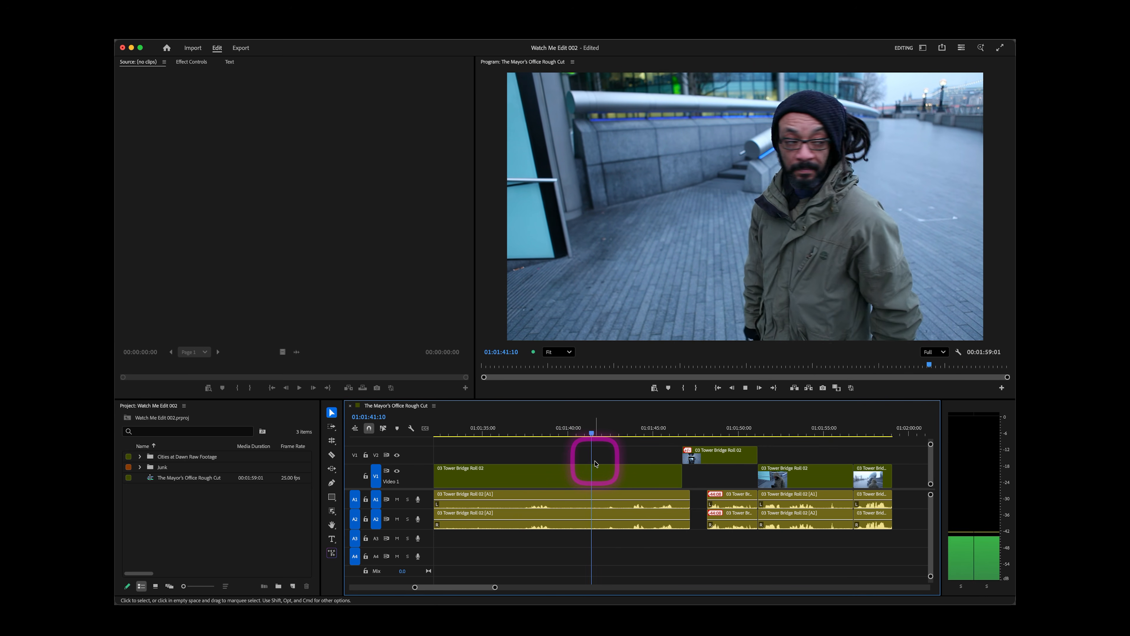
key(space)
mouse_move(570, 433)
mouse_down()
mouse_move(495, 442)
mouse_move(561, 442)
mouse_up()
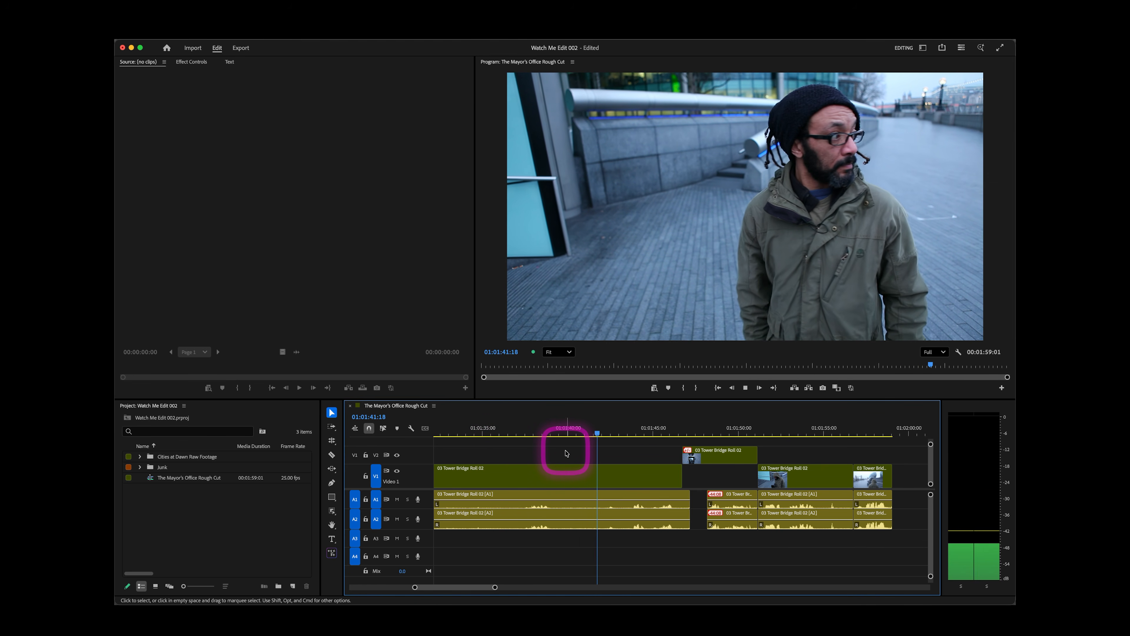
click(581, 434)
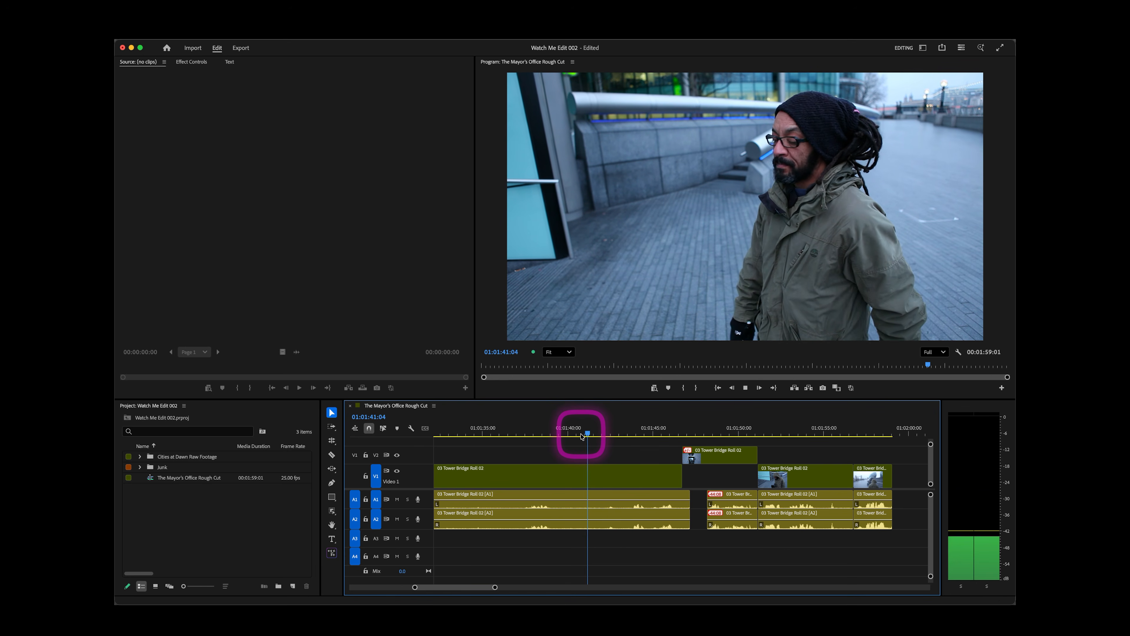
key(space)
Untarget V1 and mark the audio gap after 01:01:47:05 with In and Out points.
click(697, 435)
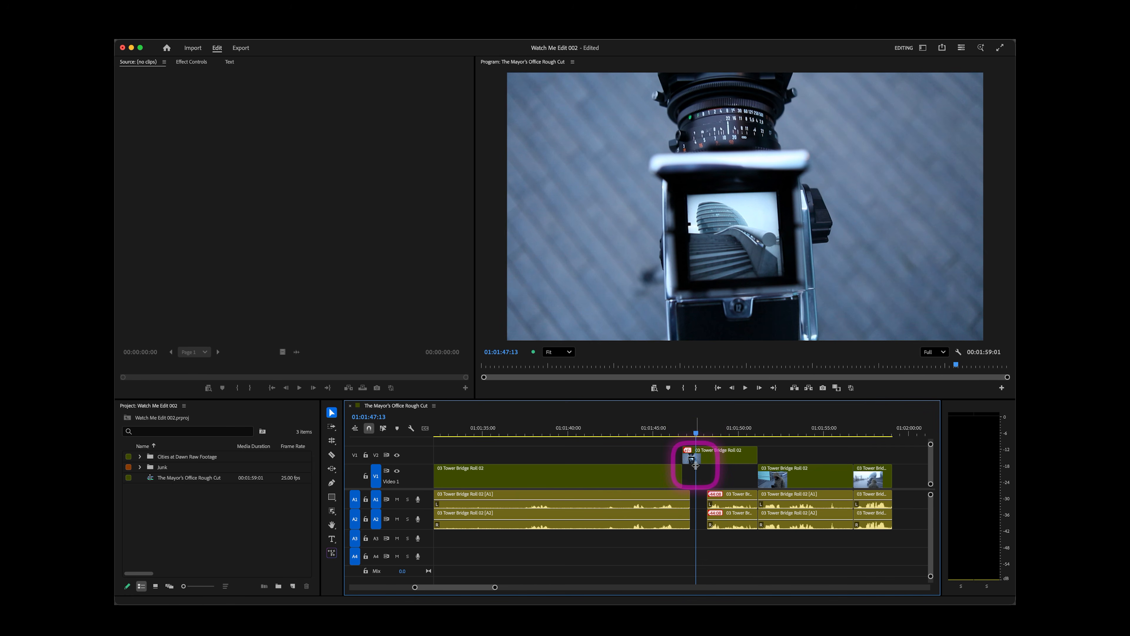
key(x)
click(376, 477)
key(x)
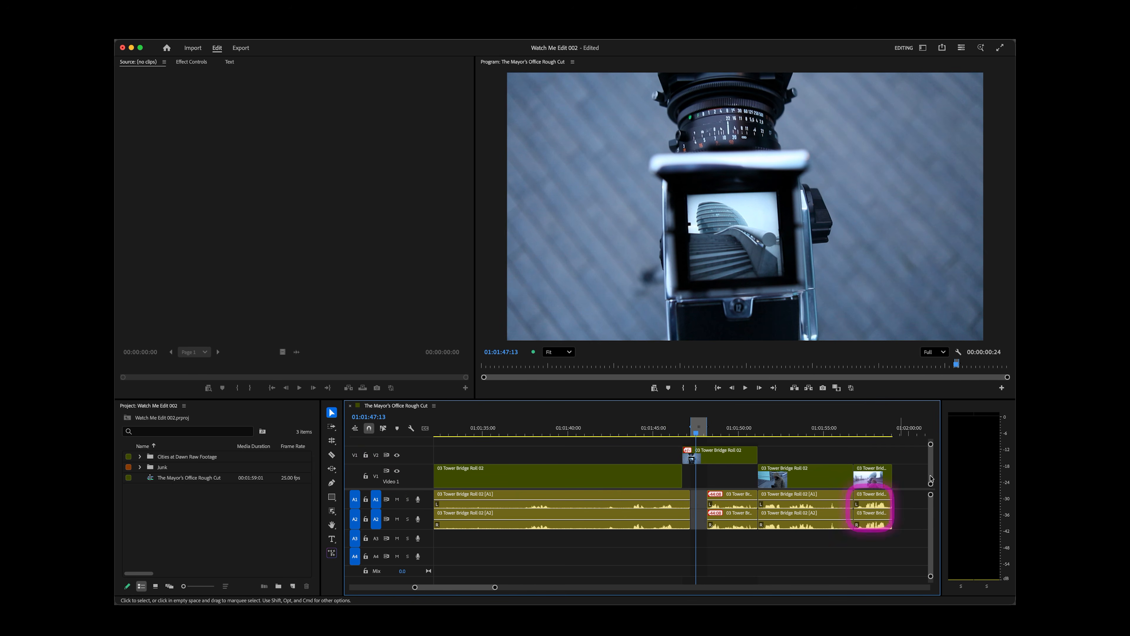
Park on the quiet moment at 01:01:41:07 and open that shot in the Source Monitor.
click(577, 433)
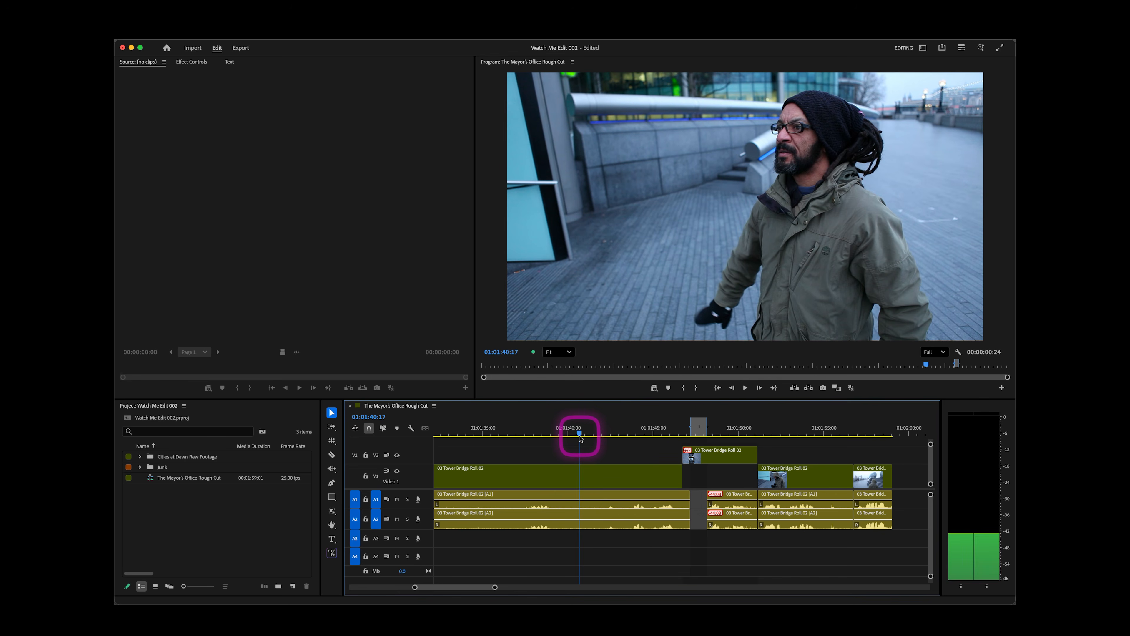
key(space)
key(space)
key(l)
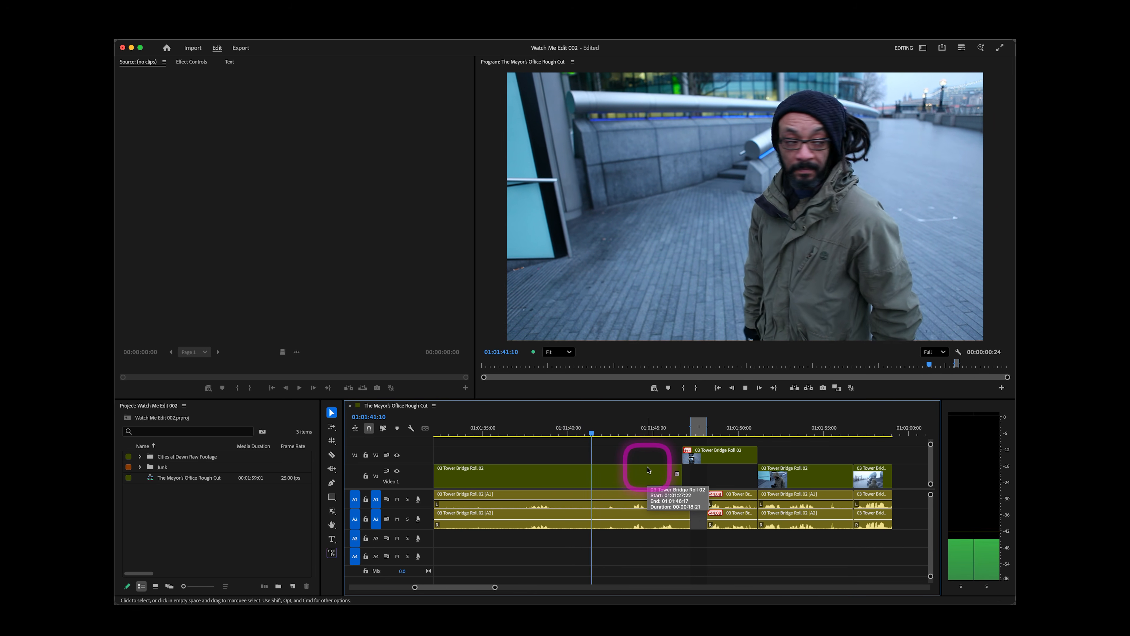
key(j)
key(k)
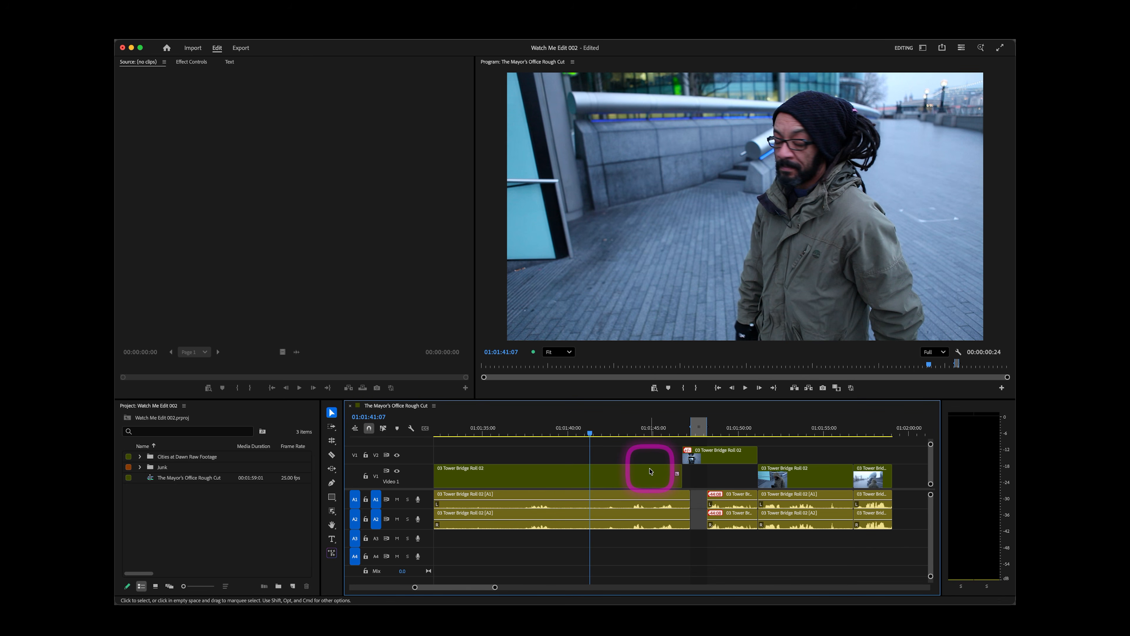
double_click(650, 471)
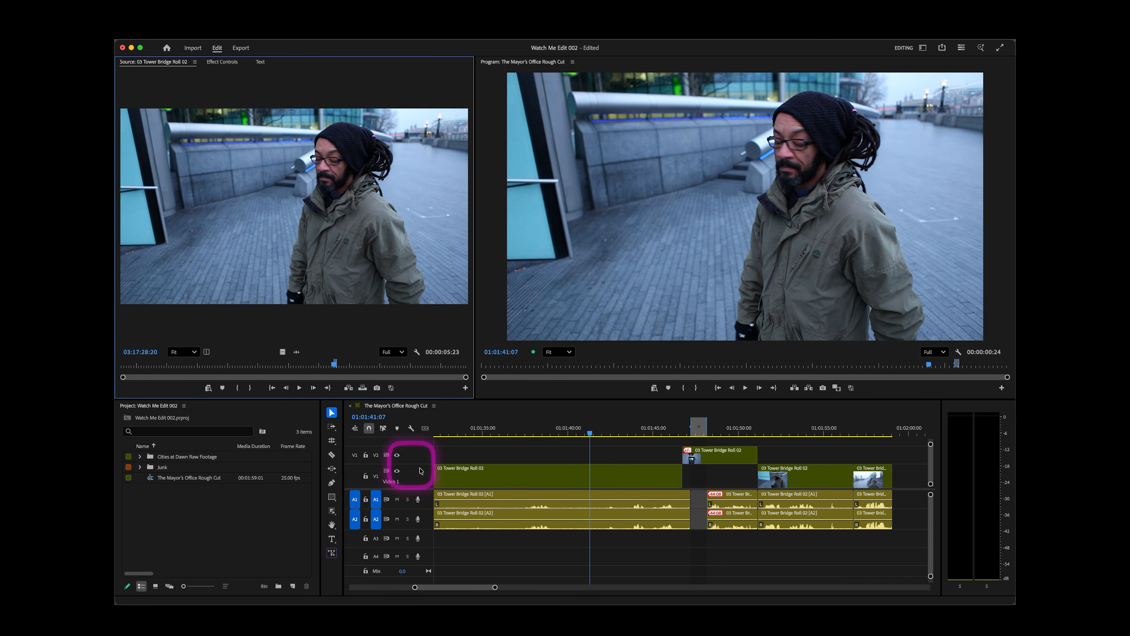
Overwrite the marked audio gap with ambient sound from source timecode 03:17:28:20 and play through the join.
click(363, 388)
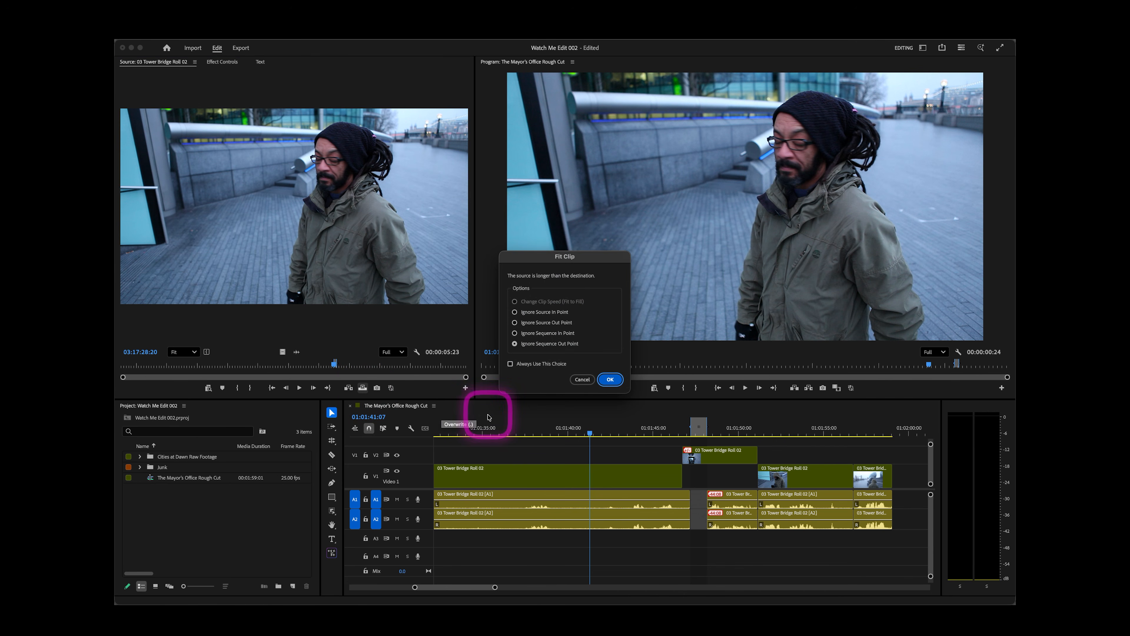
click(586, 381)
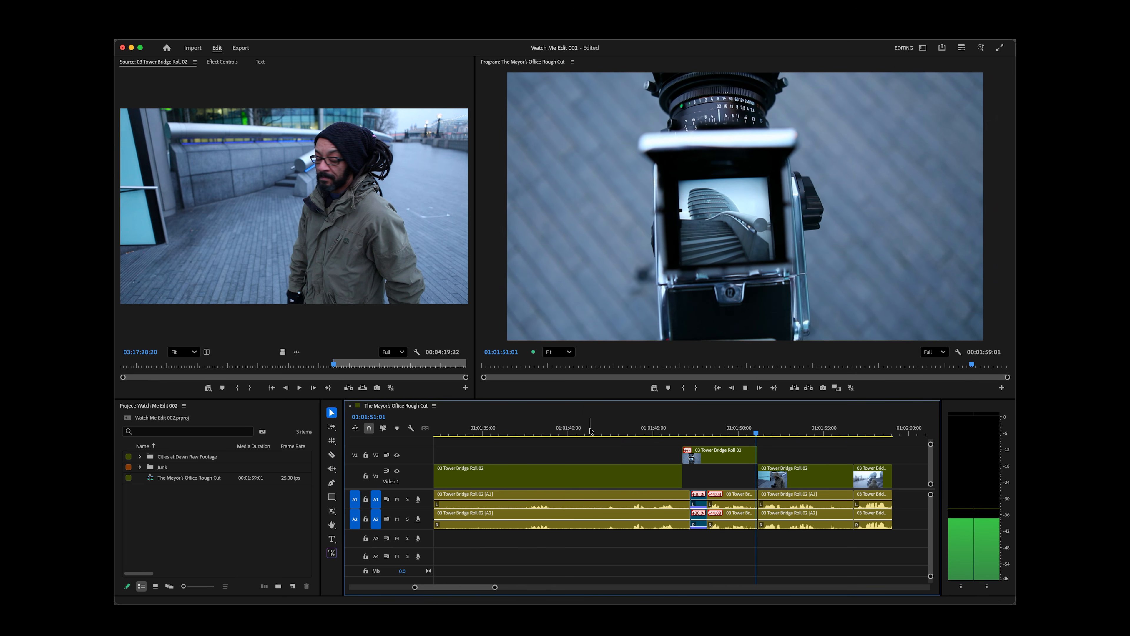
click(729, 429)
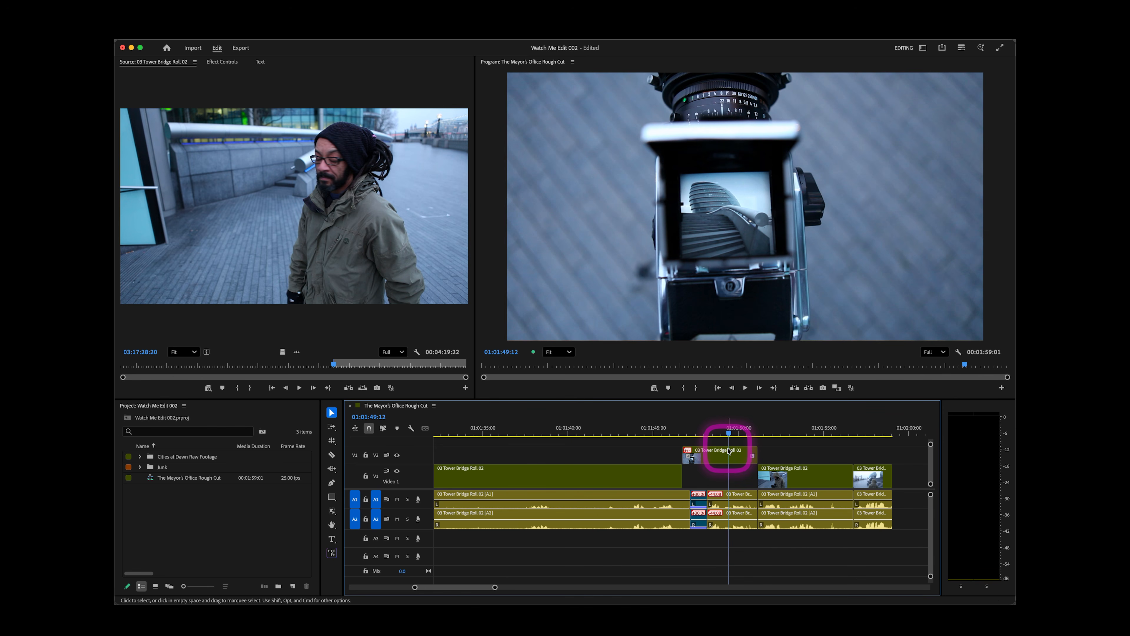
Mark an In point at 01:01:50:09 and trim the end of the outgoing audio under the viewfinder shot back to it.
key(=)
key(space)
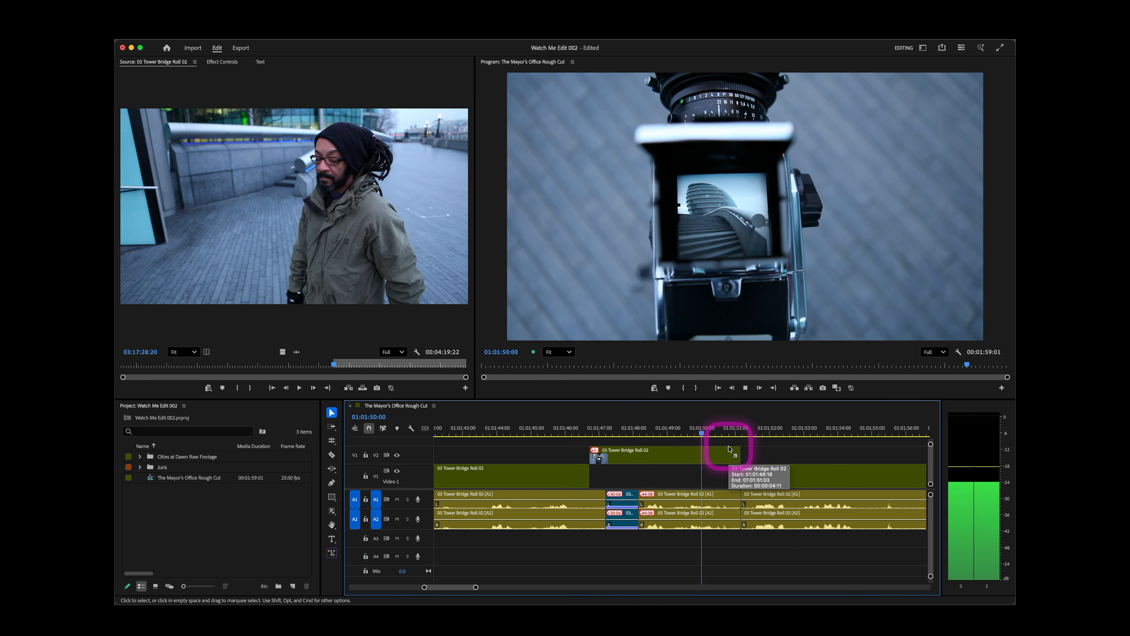
key(Left)
key(Left)
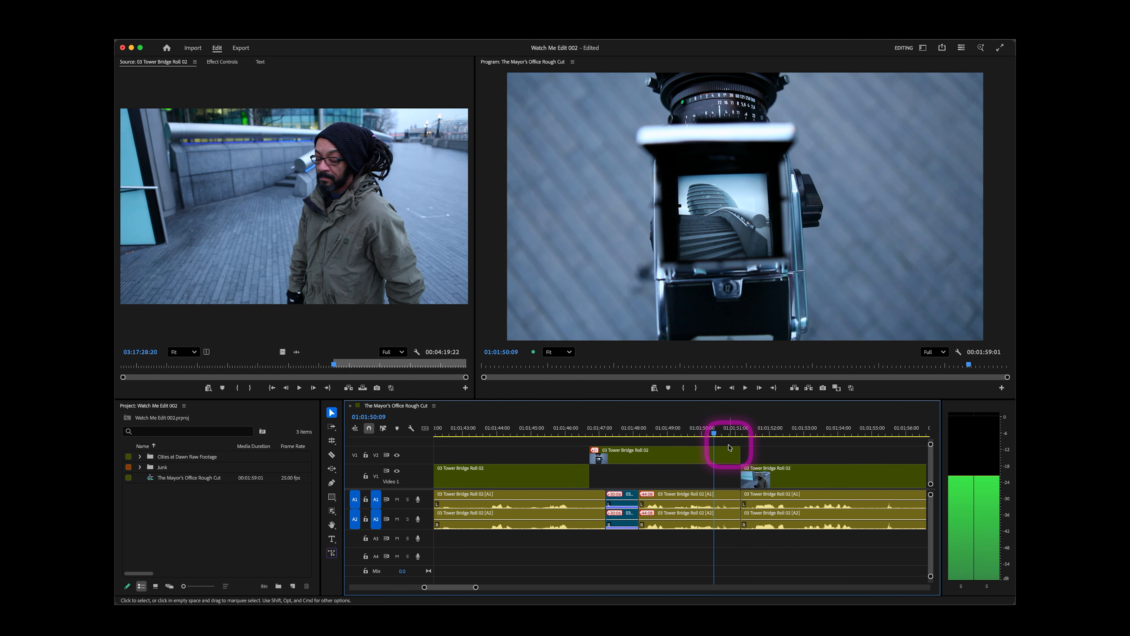
key(i)
key(space)
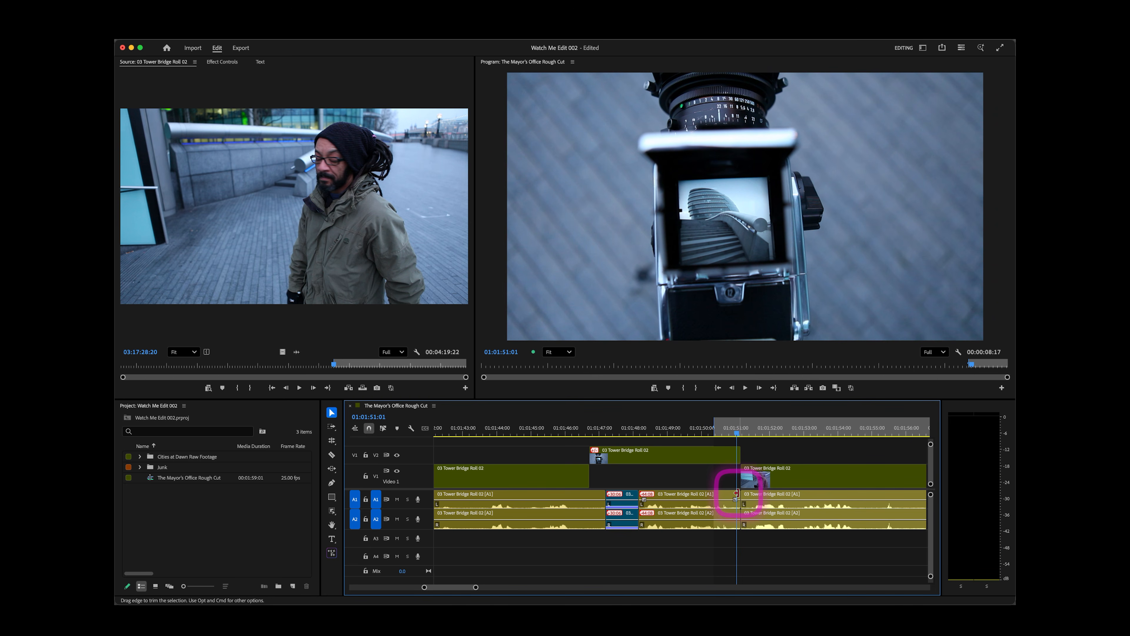
drag(736, 493, 713, 513)
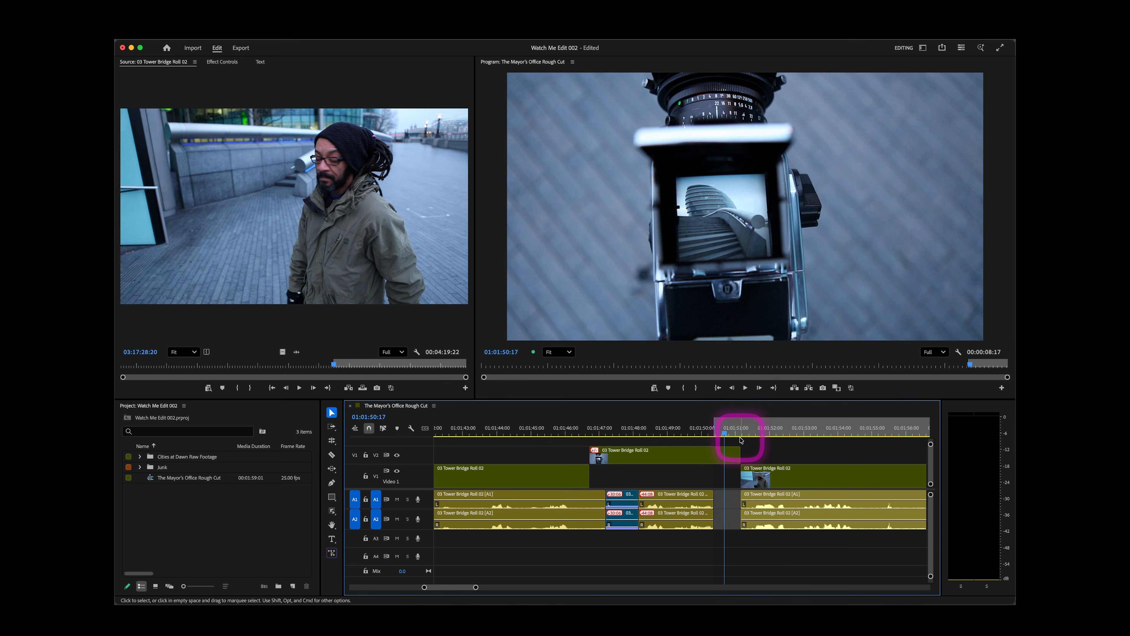
Mark the resulting audio gap and extend the incoming shot's audio back to 01:01:50:09 to fill it, playing through the join.
key(x)
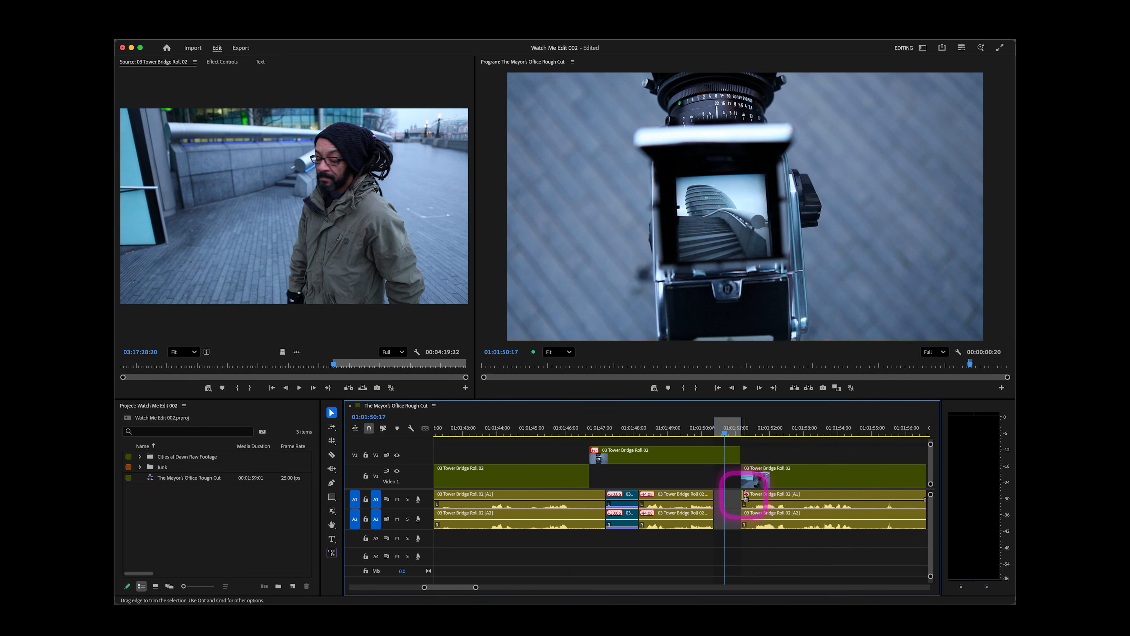
drag(739, 497, 713, 513)
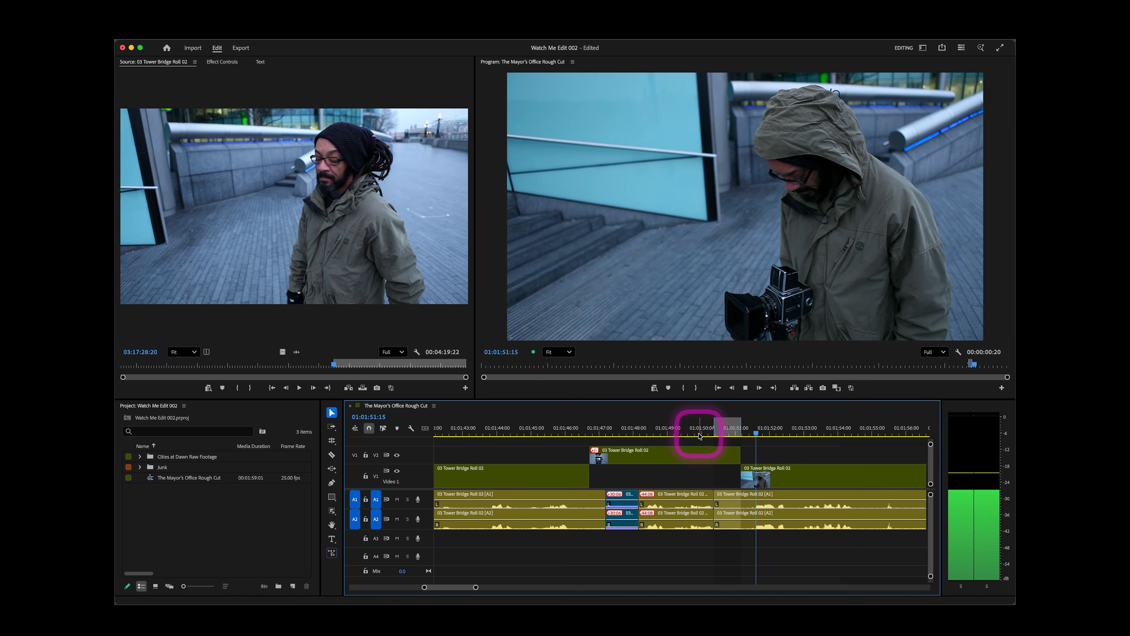
click(684, 428)
drag(686, 431, 571, 430)
Close the clip in the Source Monitor and play from 01:01:44:08 into the start of the viewfinder shot.
click(195, 63)
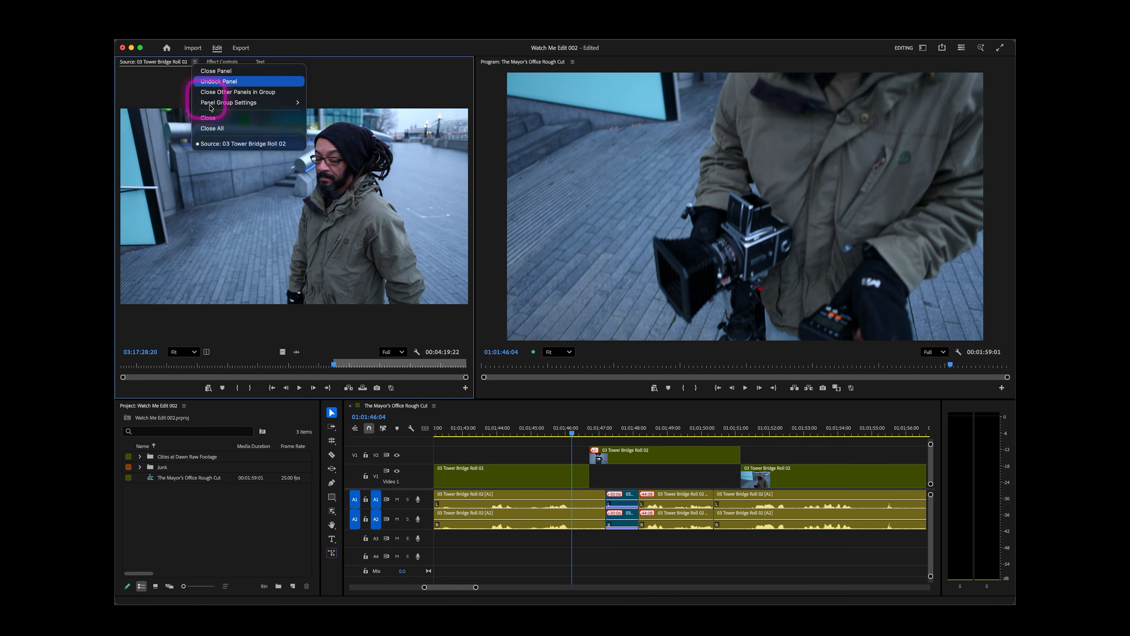
click(222, 118)
drag(564, 429, 508, 429)
key(minus)
key(minus)
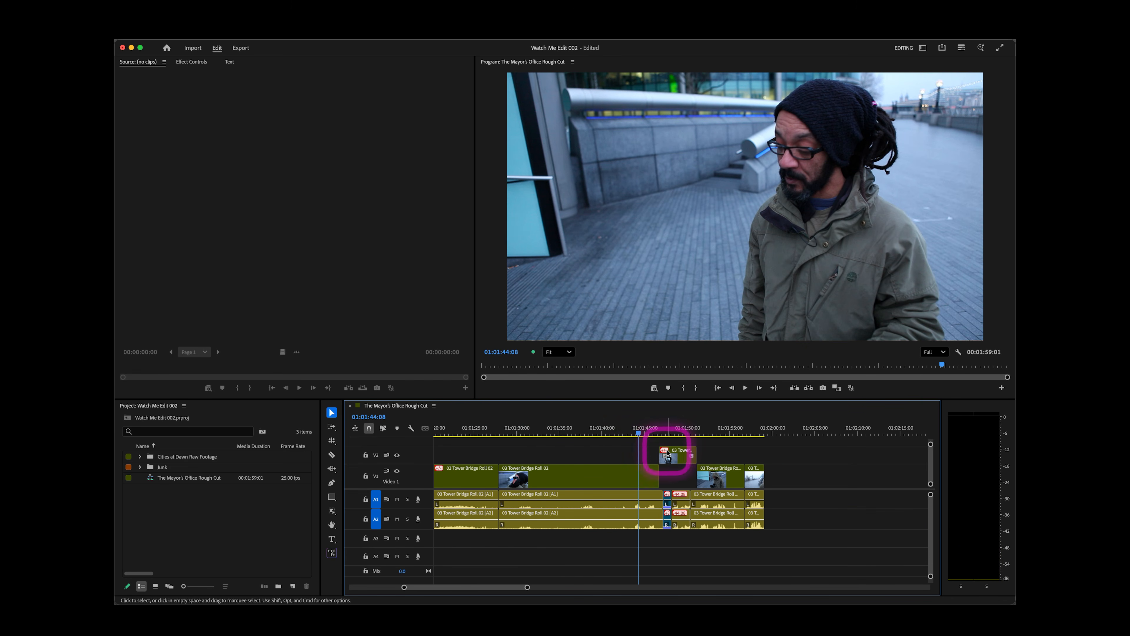
key(space)
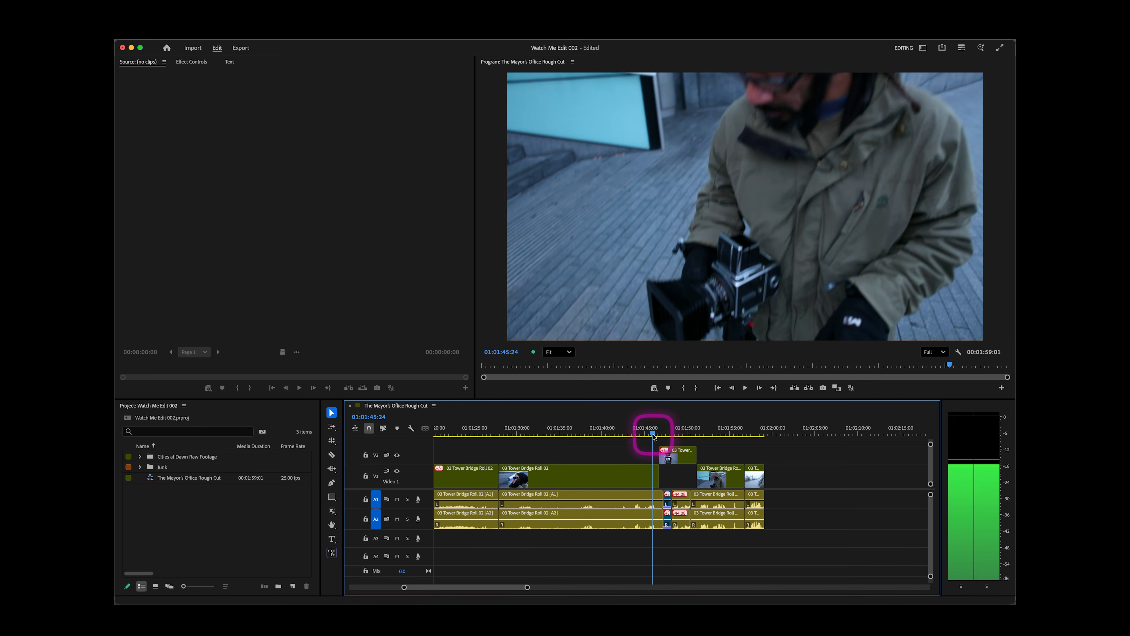
key(space)
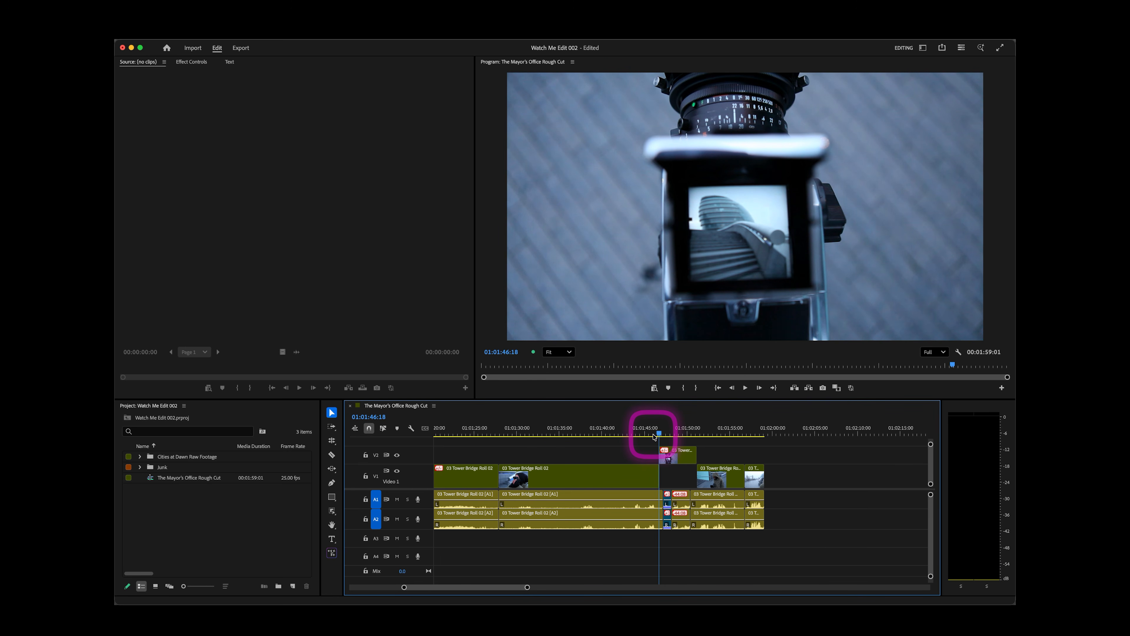
Roll the cut into the viewfinder shot a few frames past 01:01:46:18 on V1 and V2, and play it back.
key(equal)
key(equal)
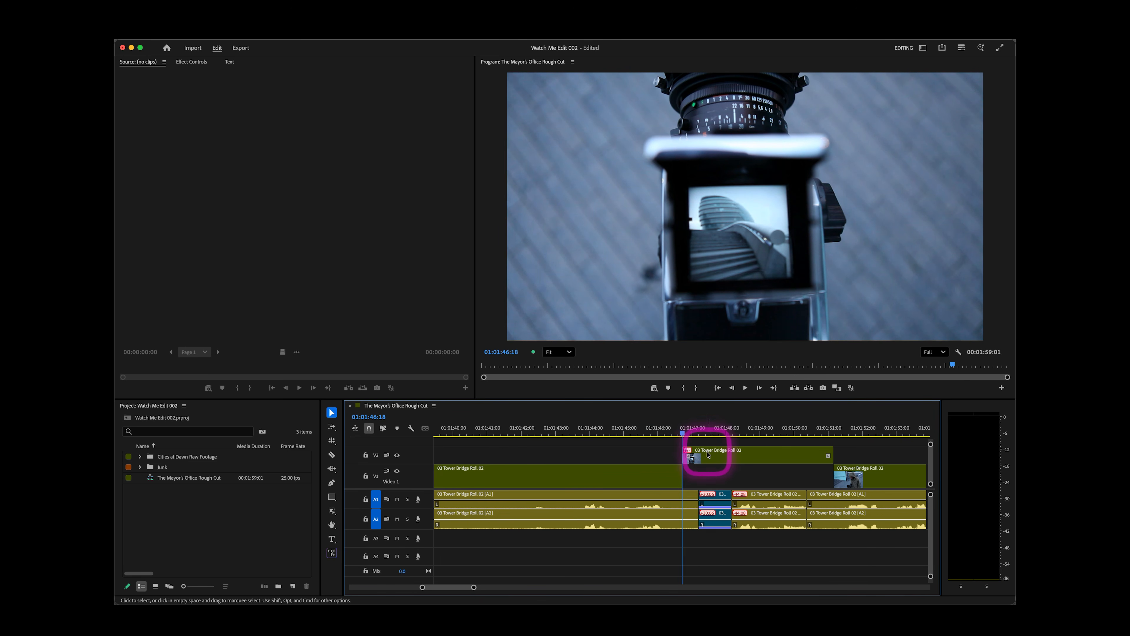
drag(678, 456, 690, 469)
key(space)
key(space)
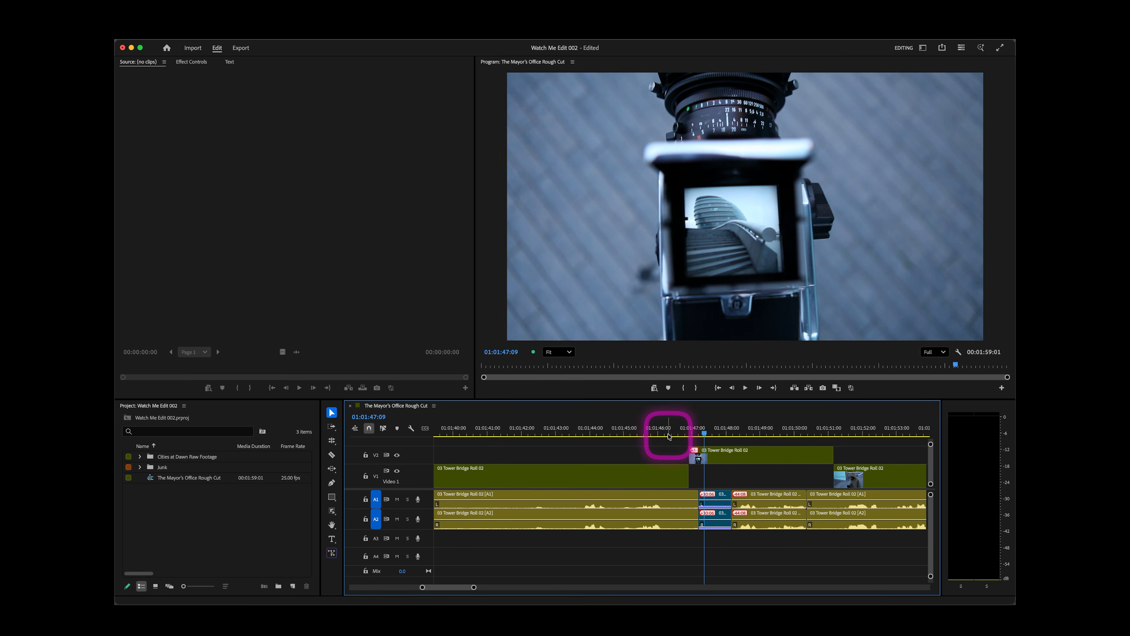
click(669, 436)
key(space)
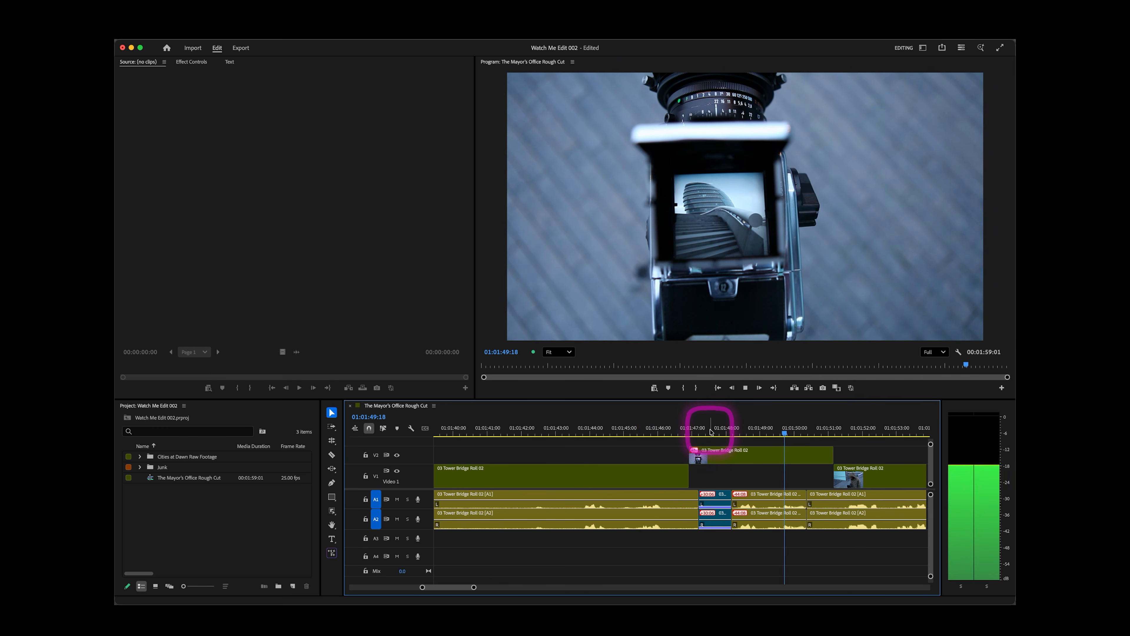
Ripple the viewfinder shot's opening away up to 01:01:47:15 and extend its end to meet the next V1 shot, playing the result.
click(690, 428)
drag(702, 428, 711, 457)
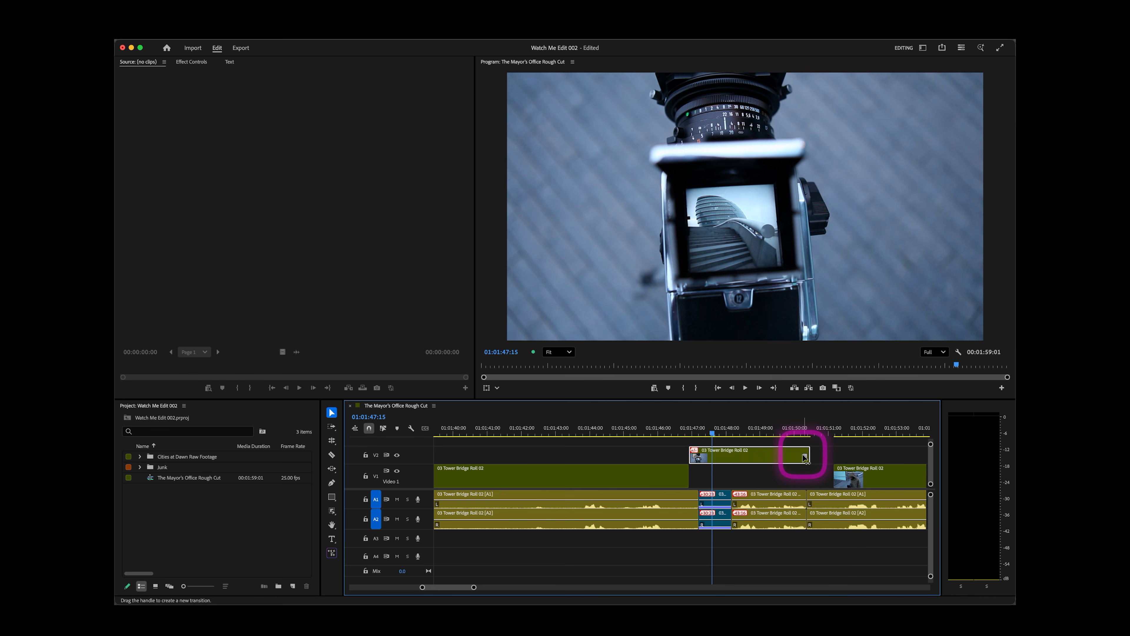
drag(815, 451, 828, 454)
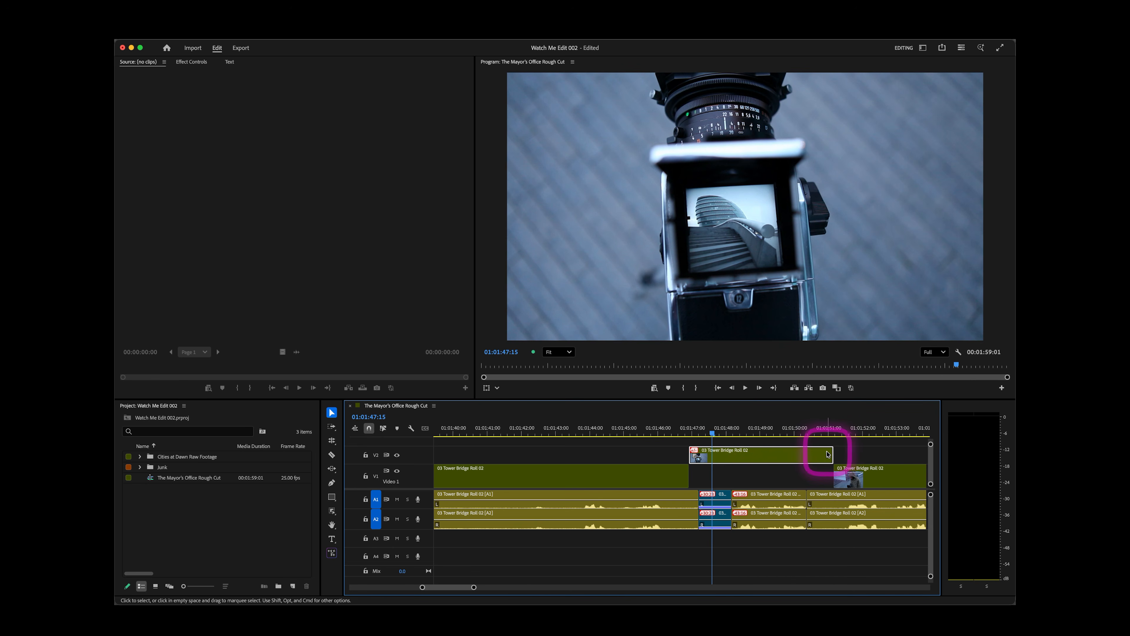
click(652, 428)
key(space)
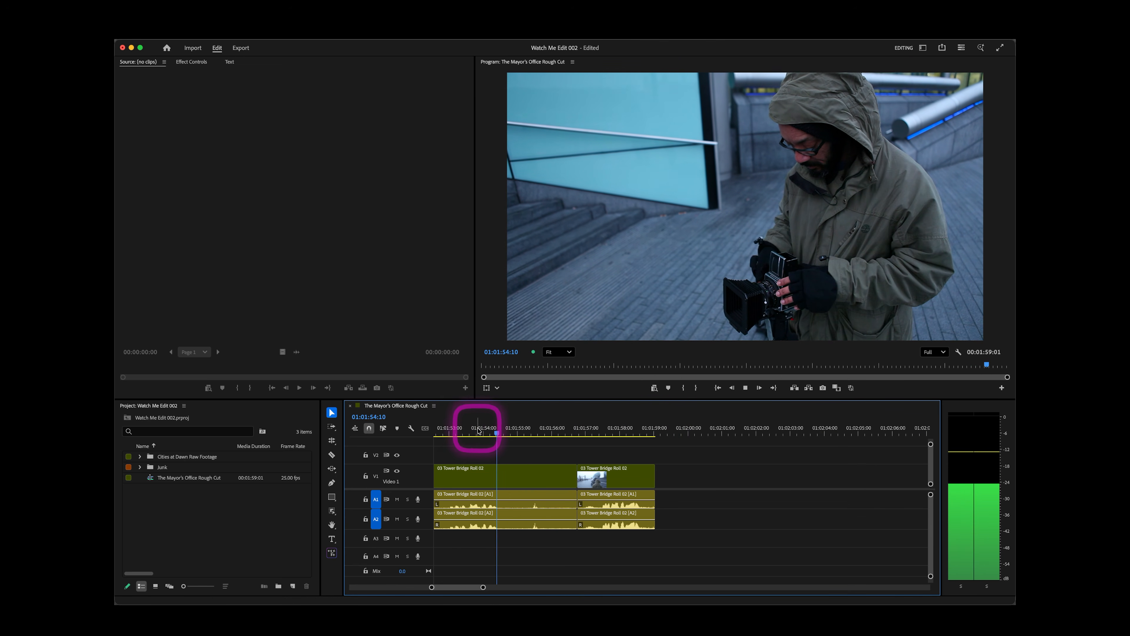
Mark an In point where the V1 picture resumes after the viewfinder shot and play from there.
click(498, 429)
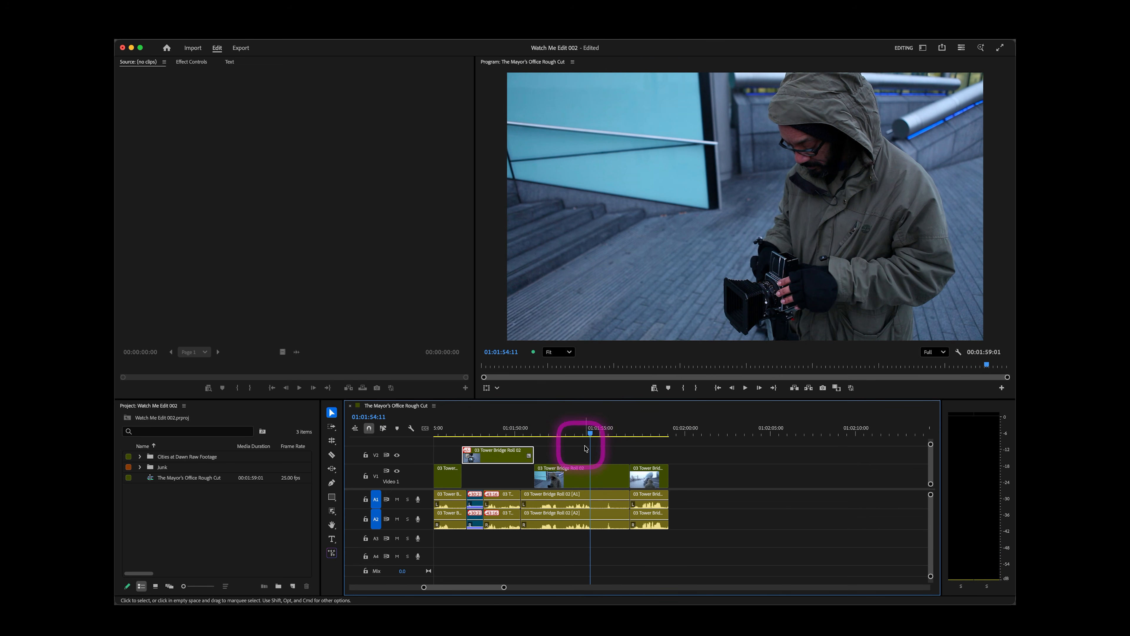
drag(585, 442, 534, 432)
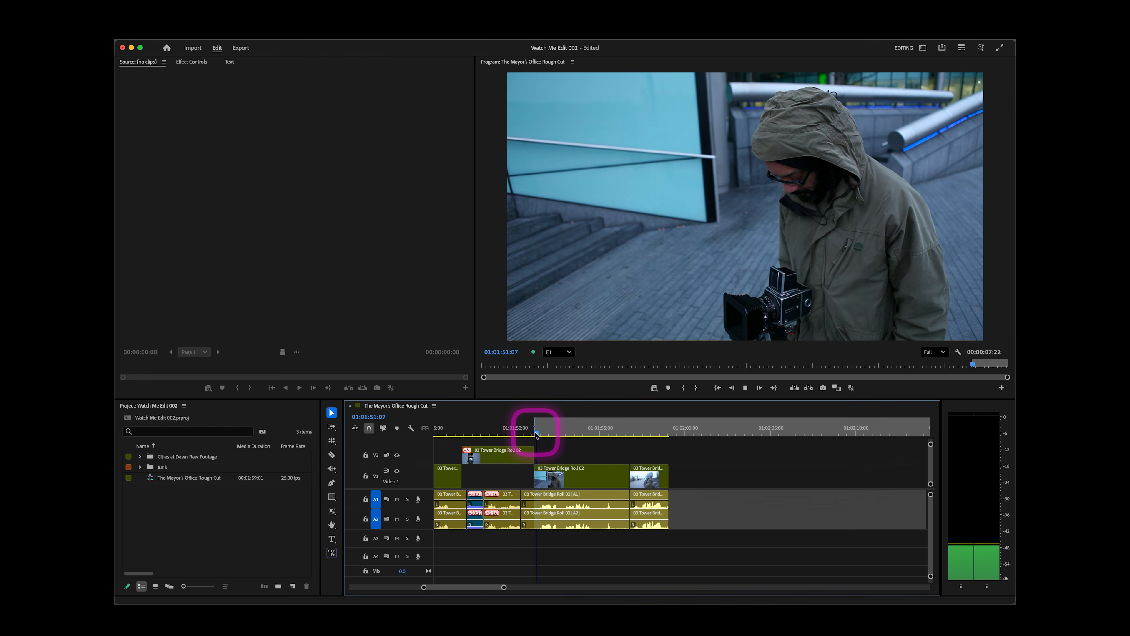